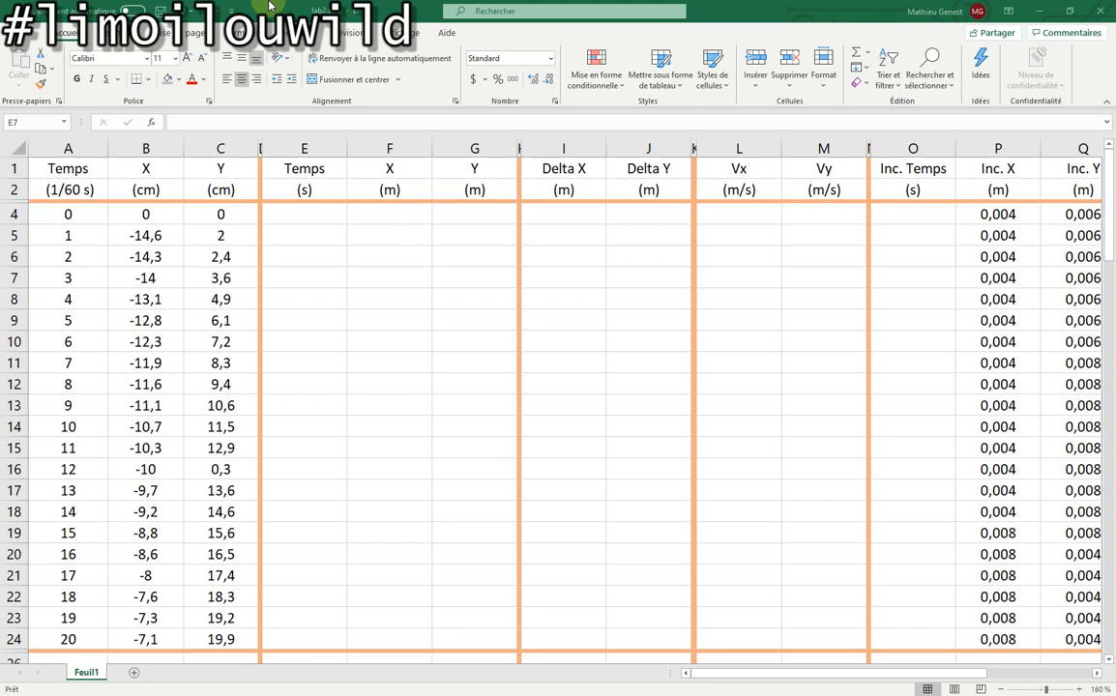
Review the measured Temps, X and Y columns in A to C, including the X and Y data in rows 4 to 24
click(295, 212)
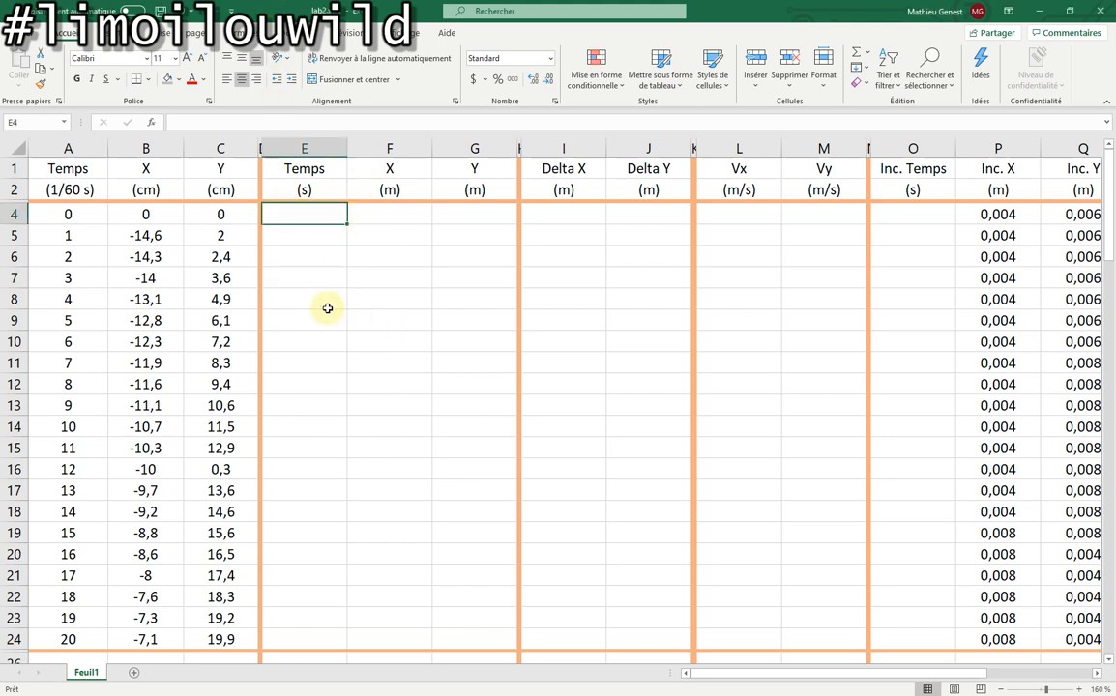
click(336, 242)
click(329, 219)
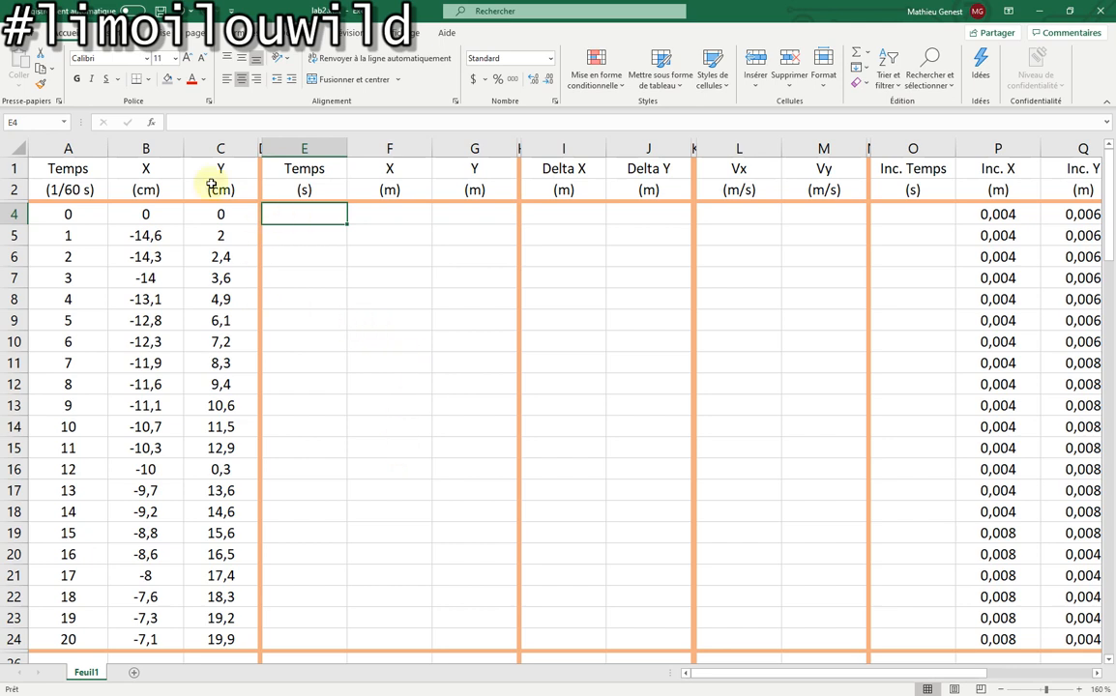
drag(68, 148, 229, 177)
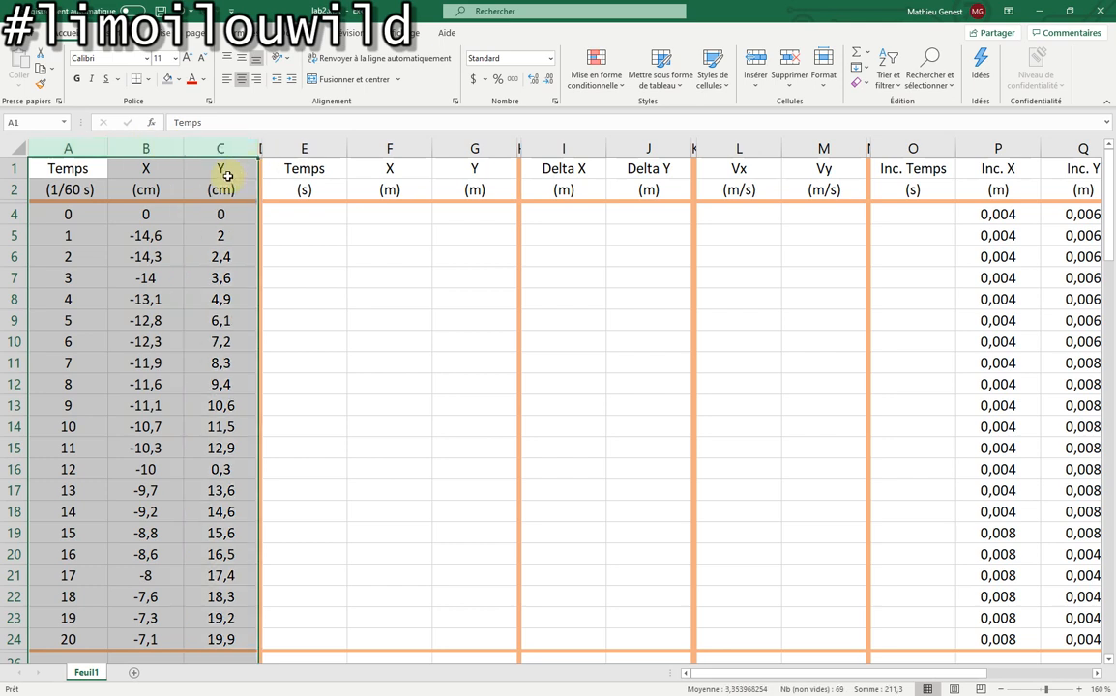
click(77, 143)
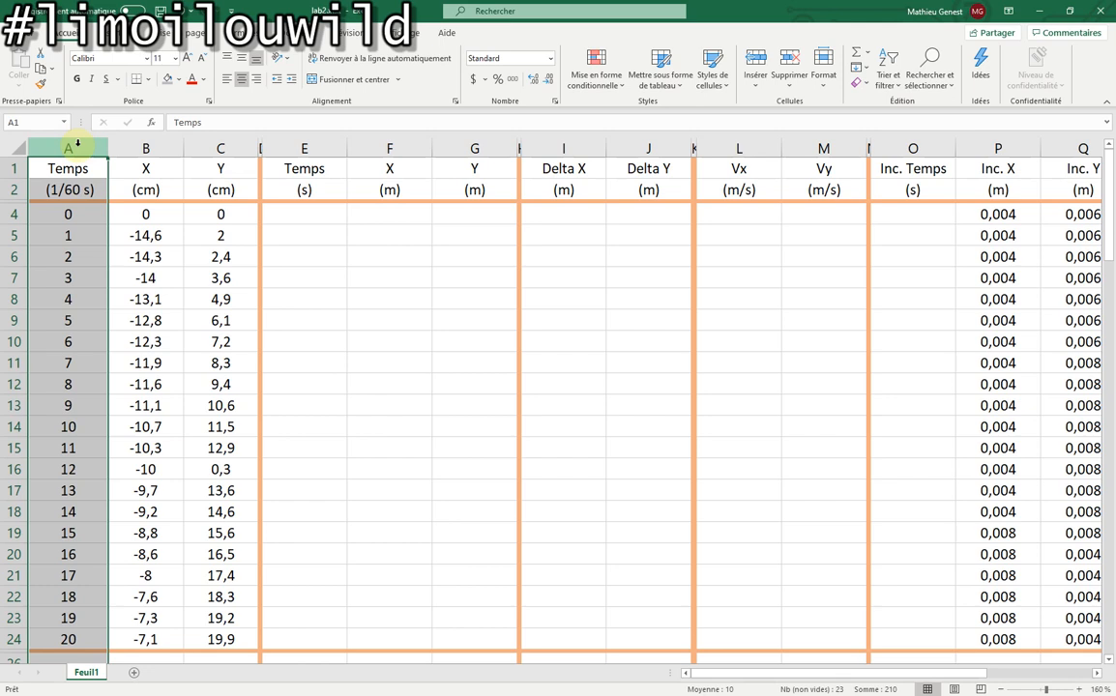
click(143, 148)
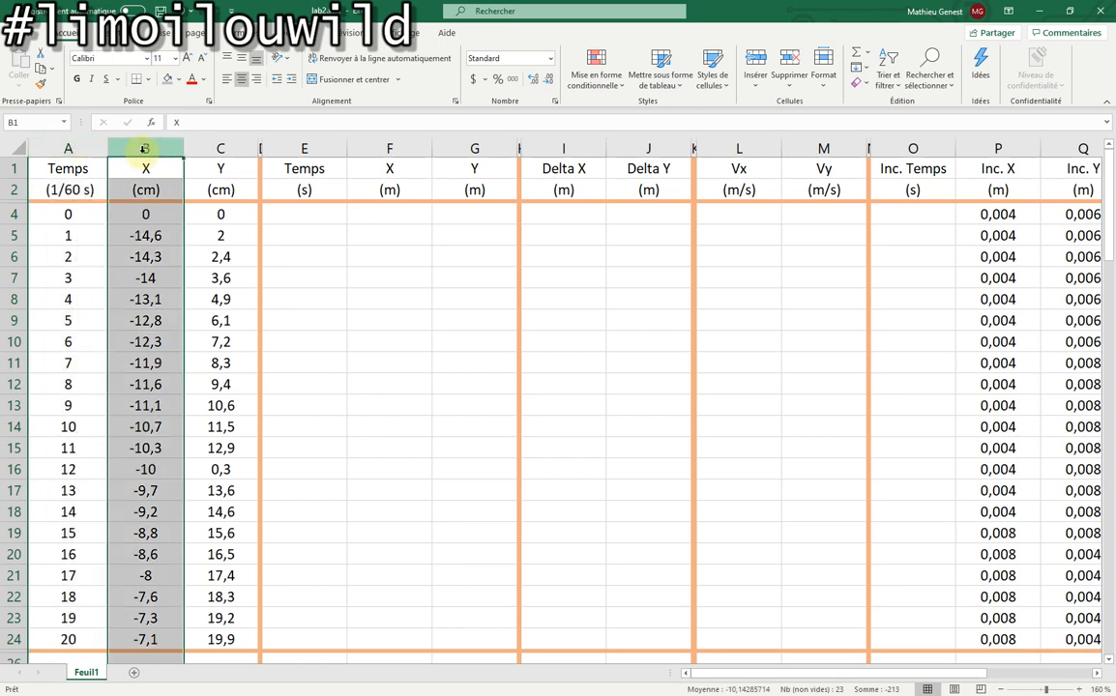
click(233, 149)
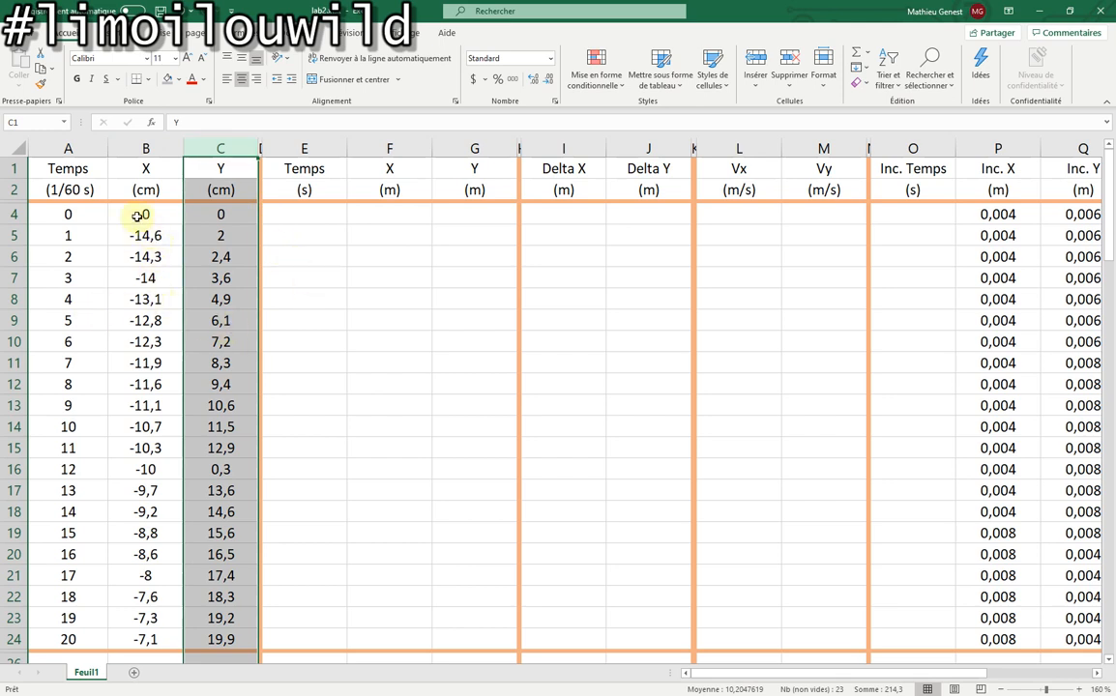
drag(145, 213, 200, 217)
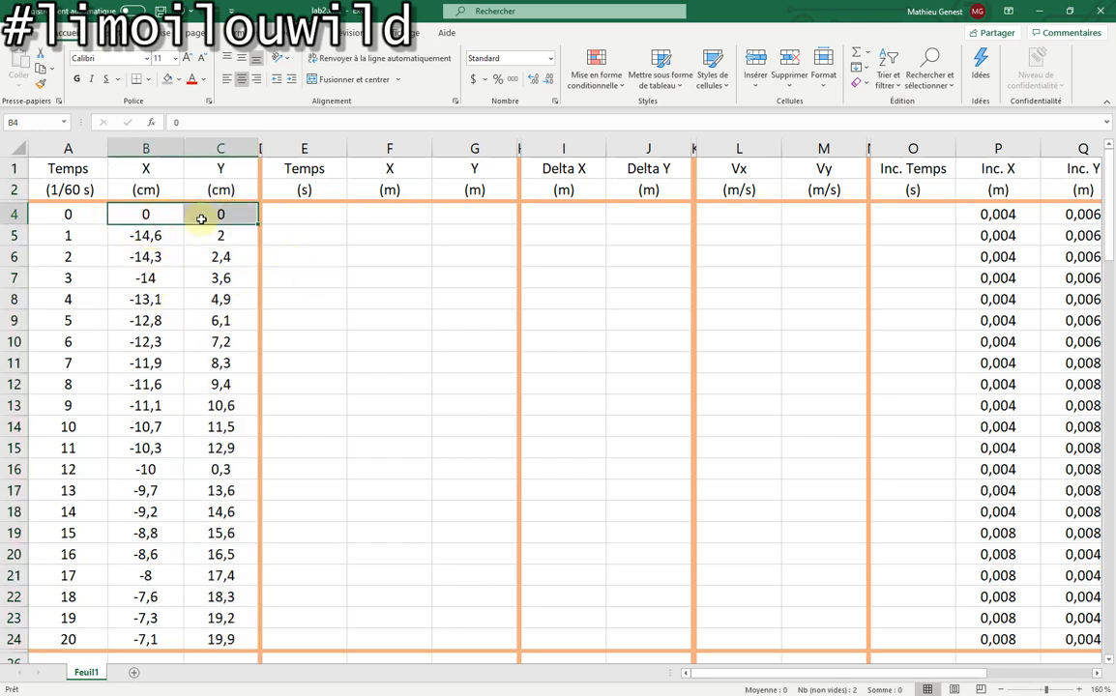
drag(212, 436, 199, 650)
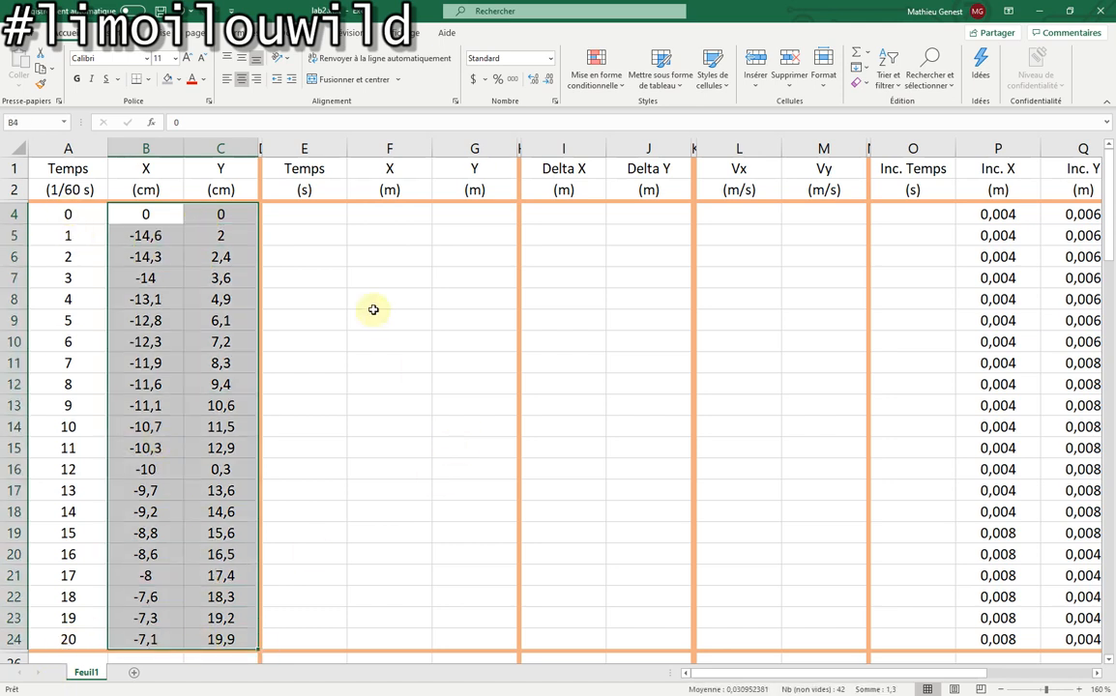
click(329, 258)
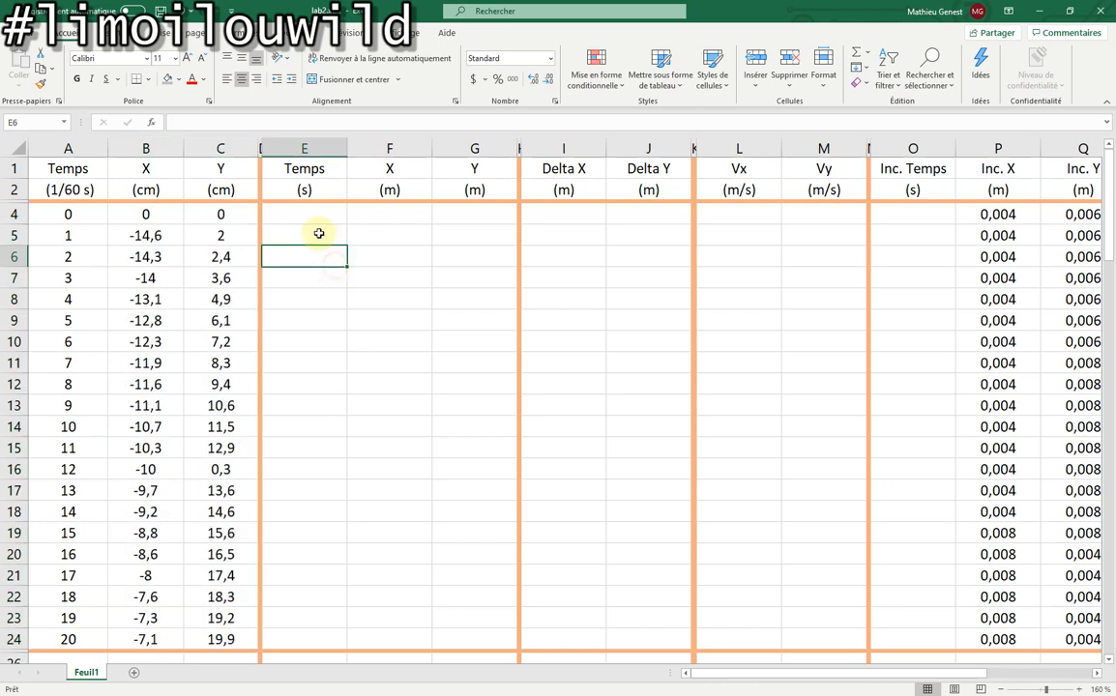
Enter =A4/60 in E4 to convert the first time value to seconds
click(304, 215)
key(XF86AudioLowerVolume)
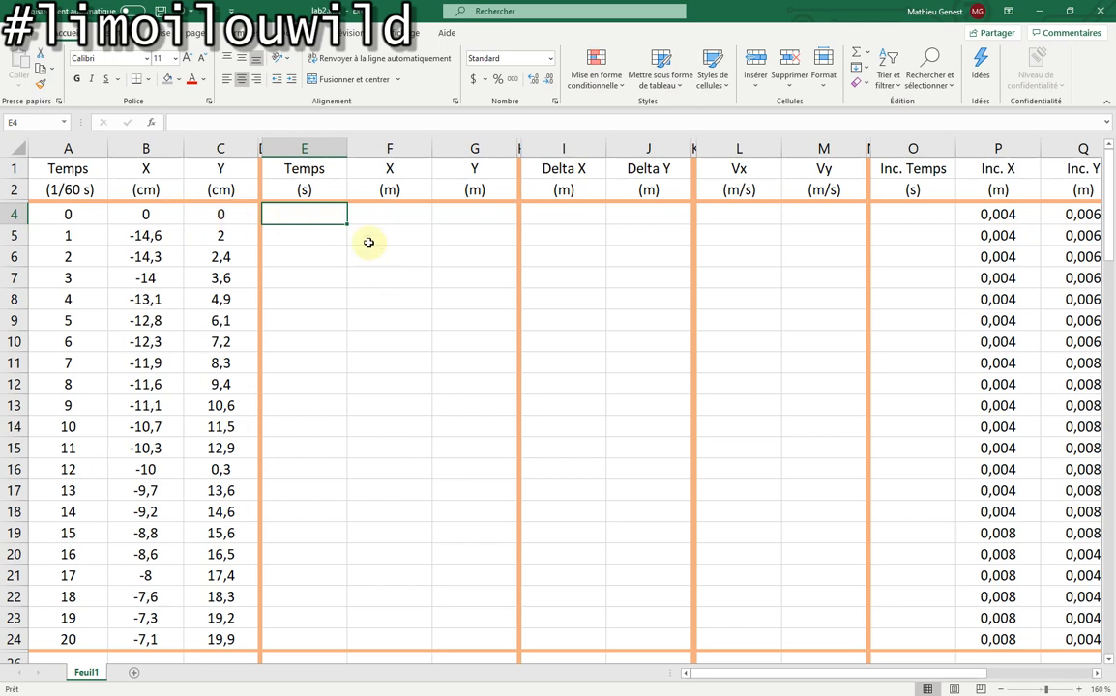
double_click(325, 211)
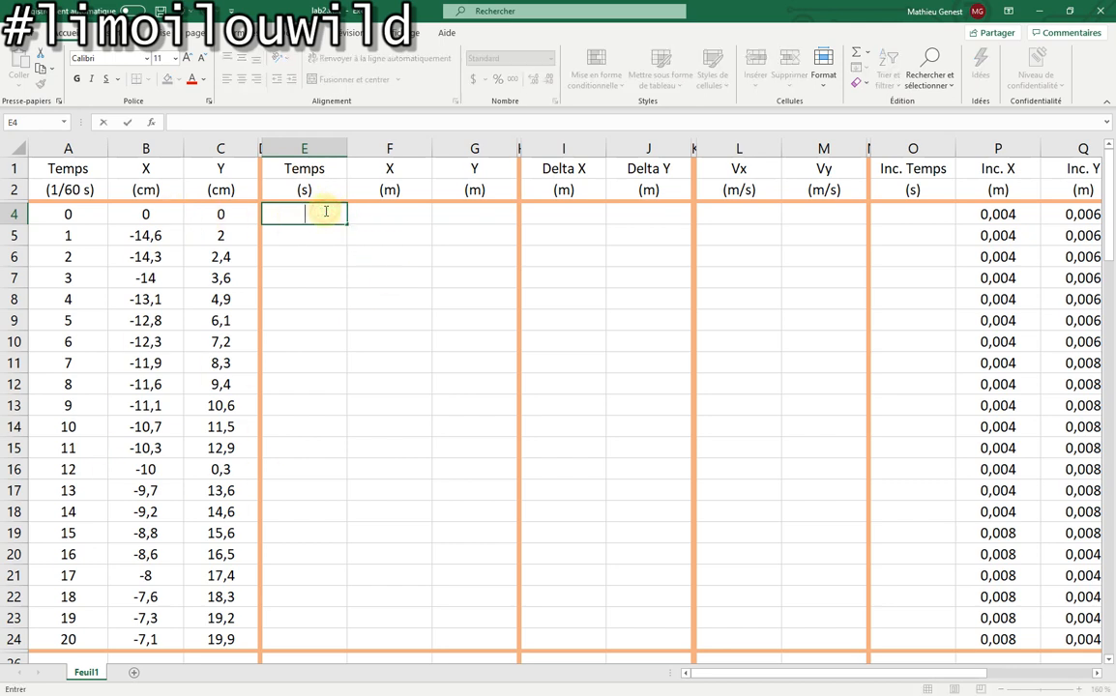
text(=)
click(63, 202)
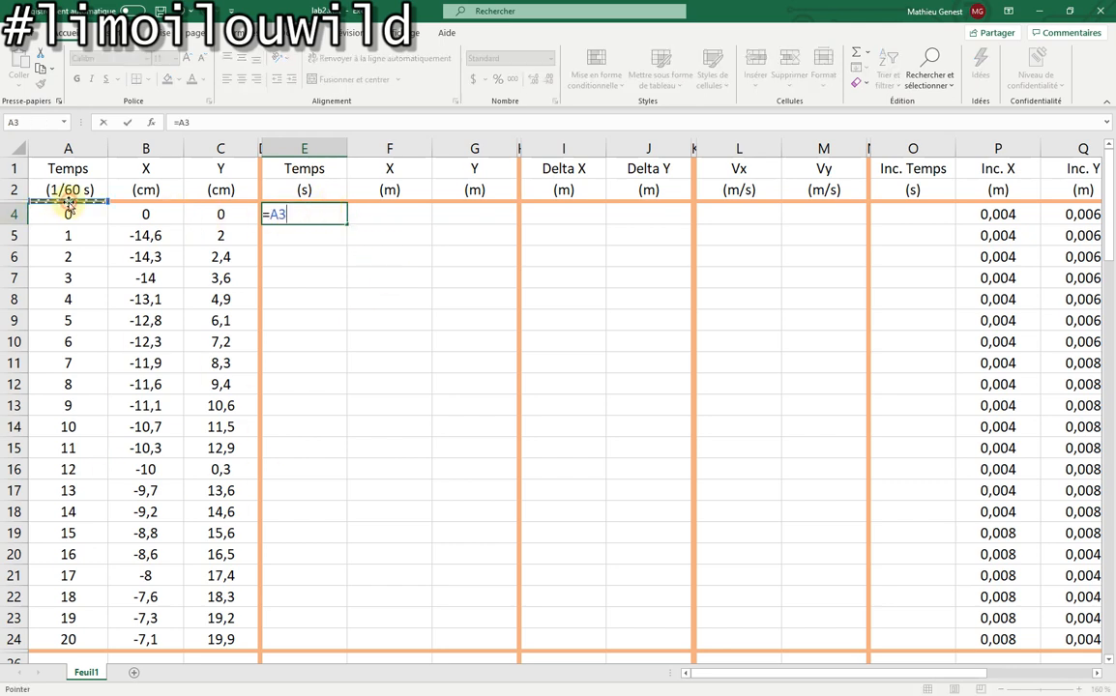
click(66, 212)
text(/60)
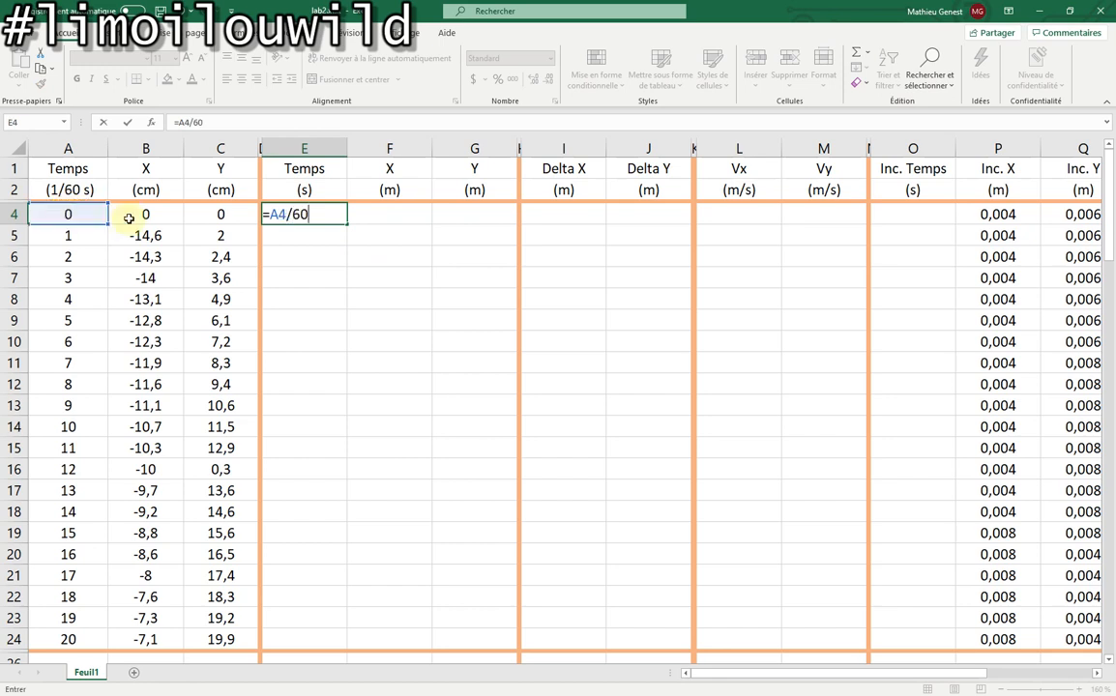
key(Return)
Fill the E4 formula down to E24 and display the times in seconds with six decimals
click(329, 215)
drag(346, 225, 298, 643)
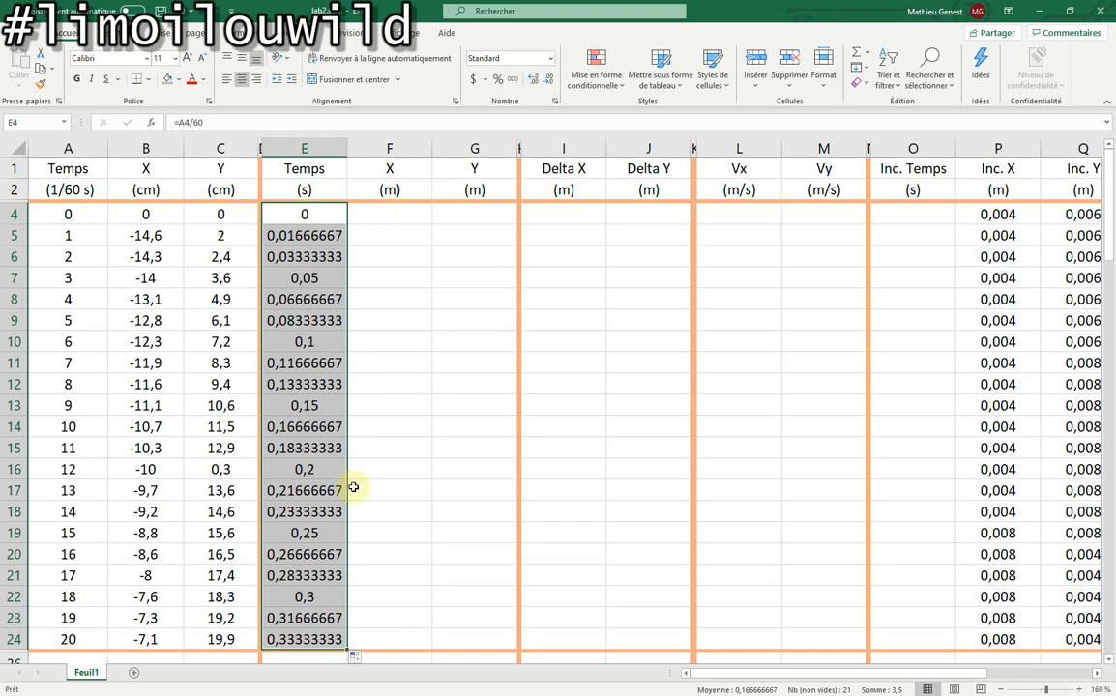
click(547, 79)
click(548, 78)
Enter =1/240 as the time uncertainty in O4 and fill it down to O24
click(920, 217)
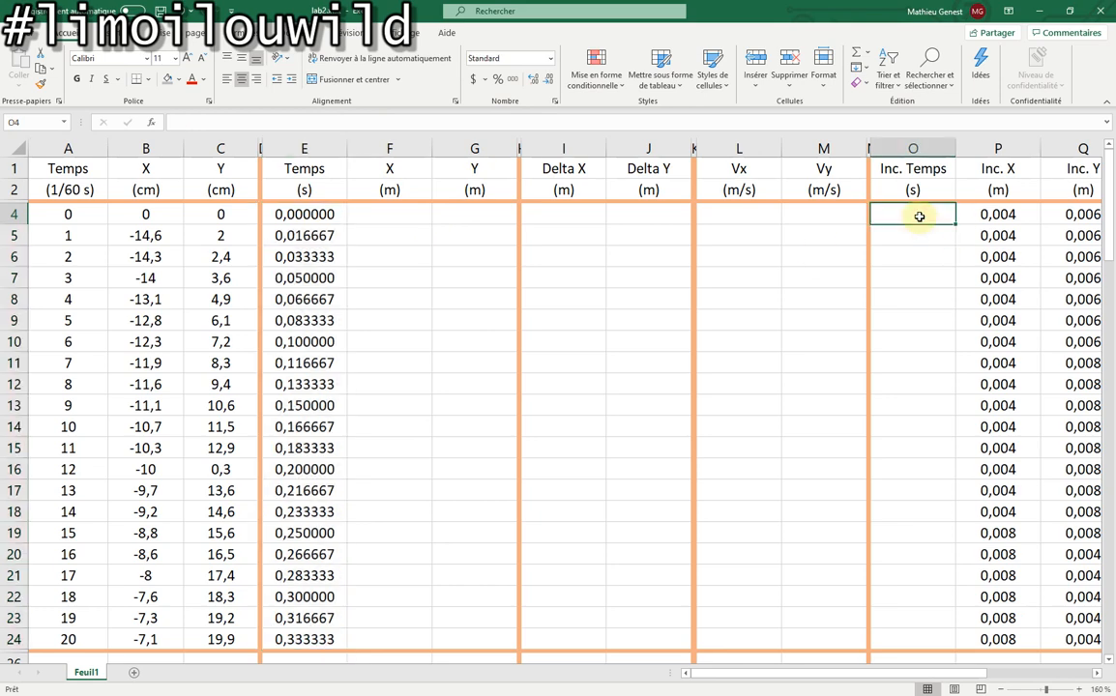
text(=1/240)
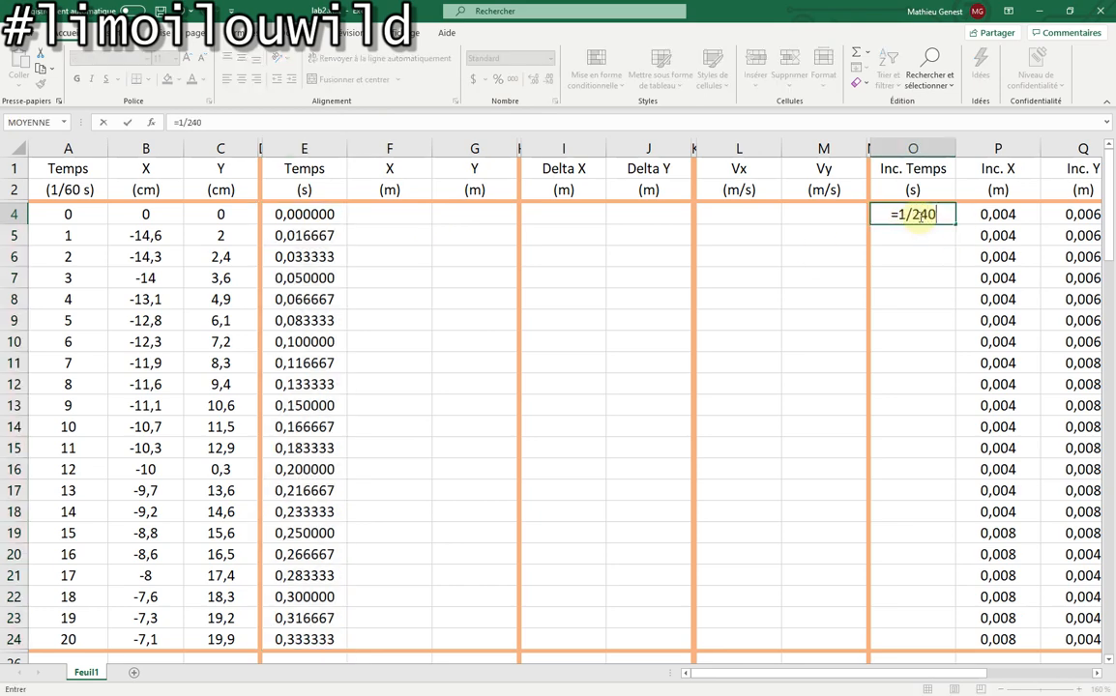
key(Return)
click(932, 217)
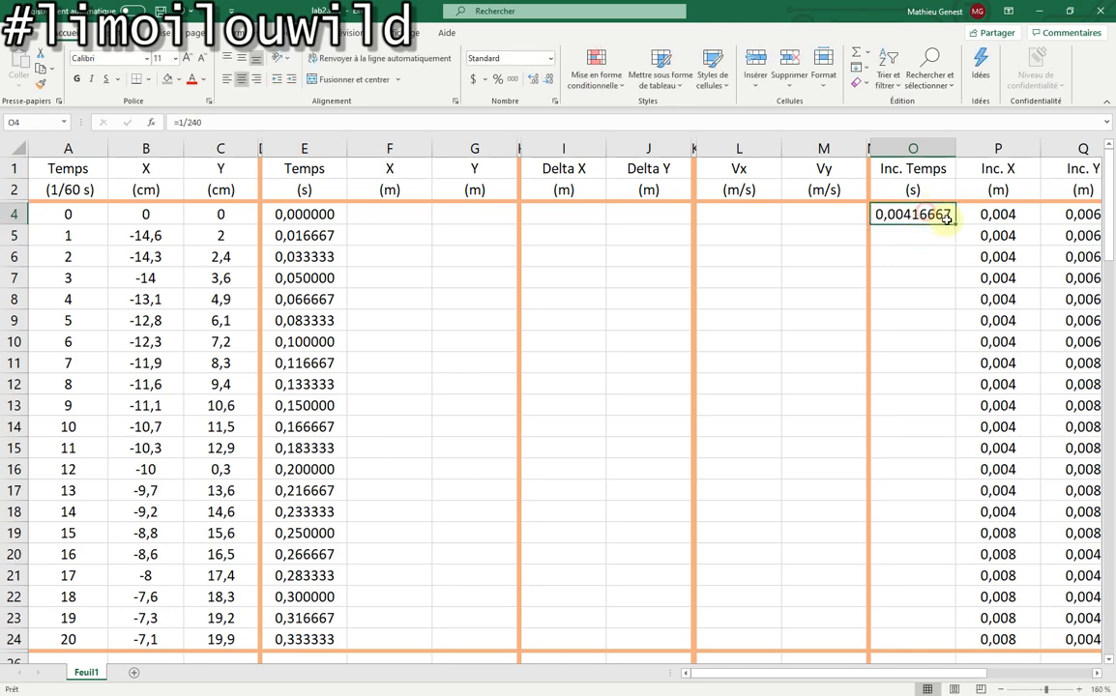
drag(955, 225, 914, 503)
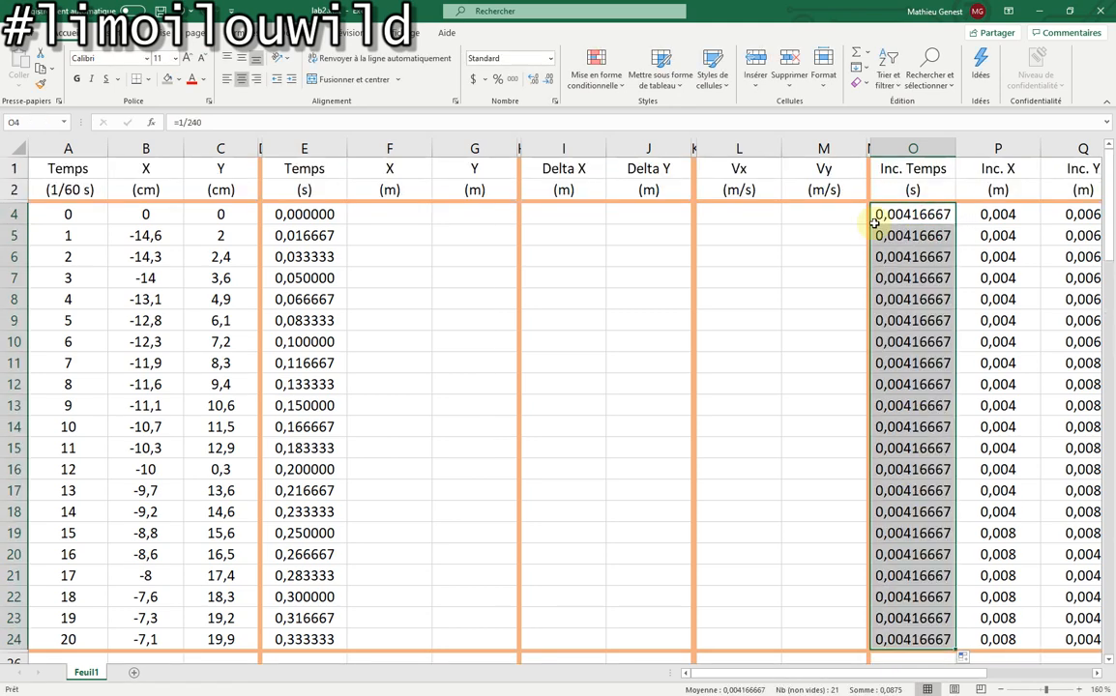
Display the time uncertainties in O4:O24 with three decimals
click(551, 83)
click(550, 83)
click(551, 84)
click(550, 83)
click(551, 84)
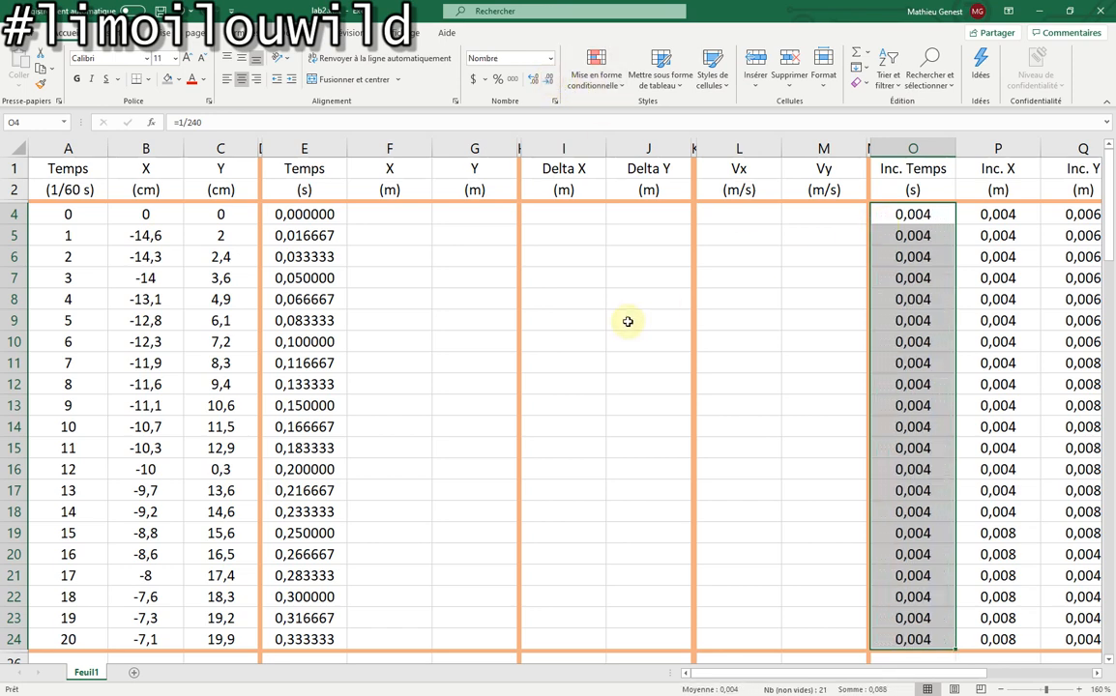
Reduce the times in seconds in E4:E24 to three decimals to match the precision of their uncertainties
click(944, 219)
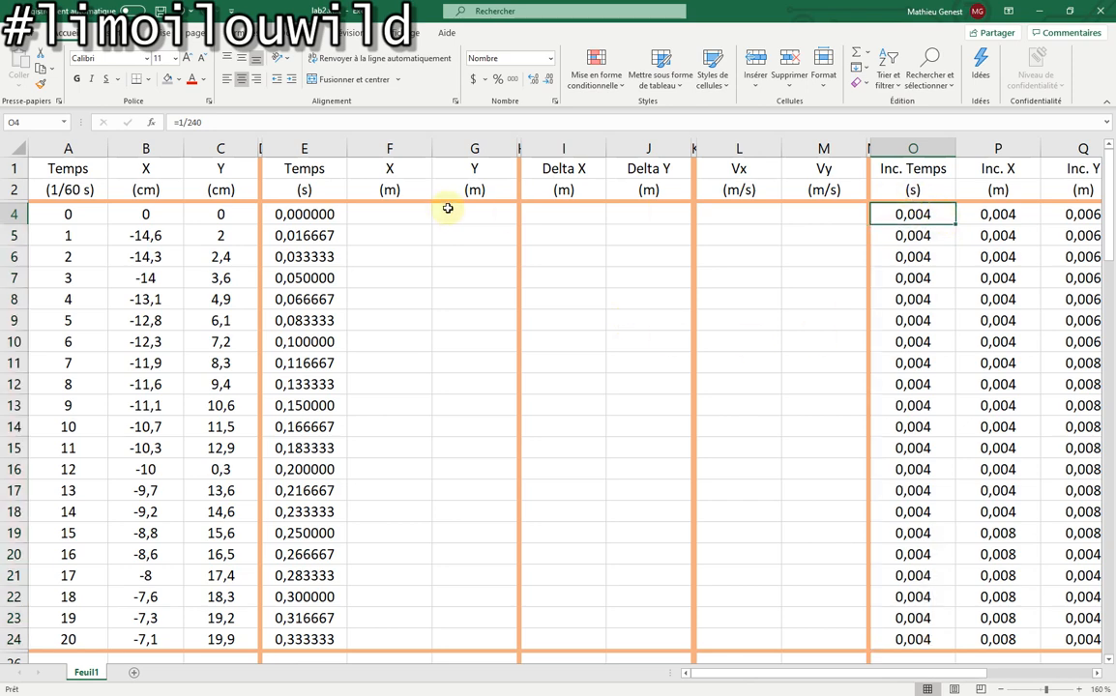
drag(319, 215, 324, 639)
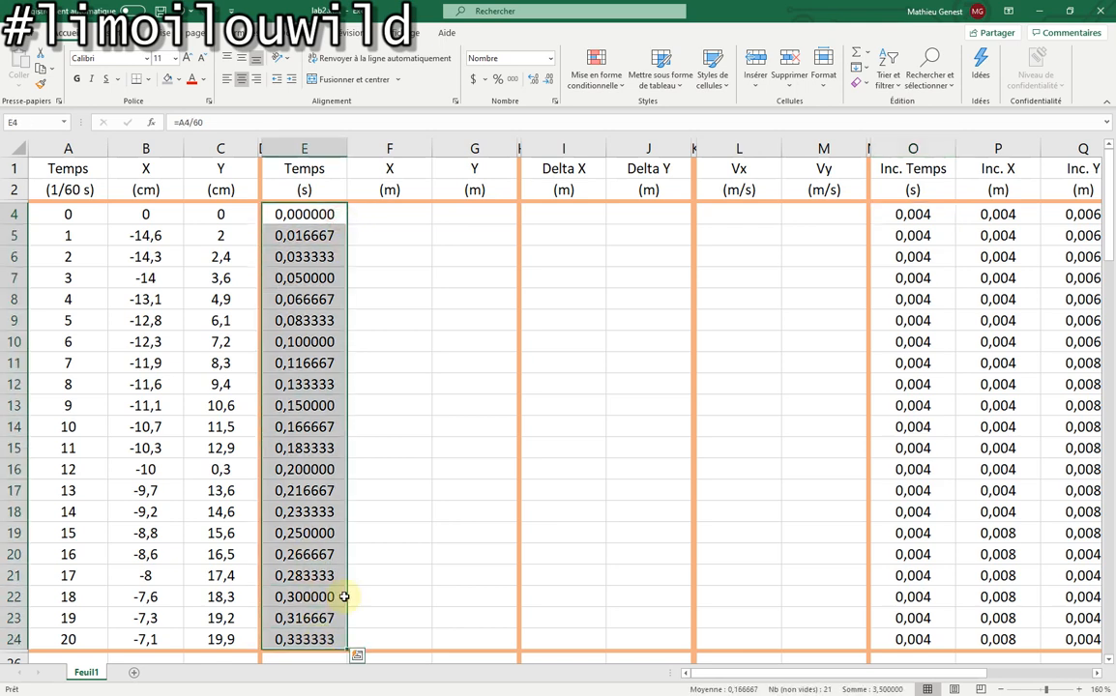
click(548, 81)
click(548, 80)
click(549, 80)
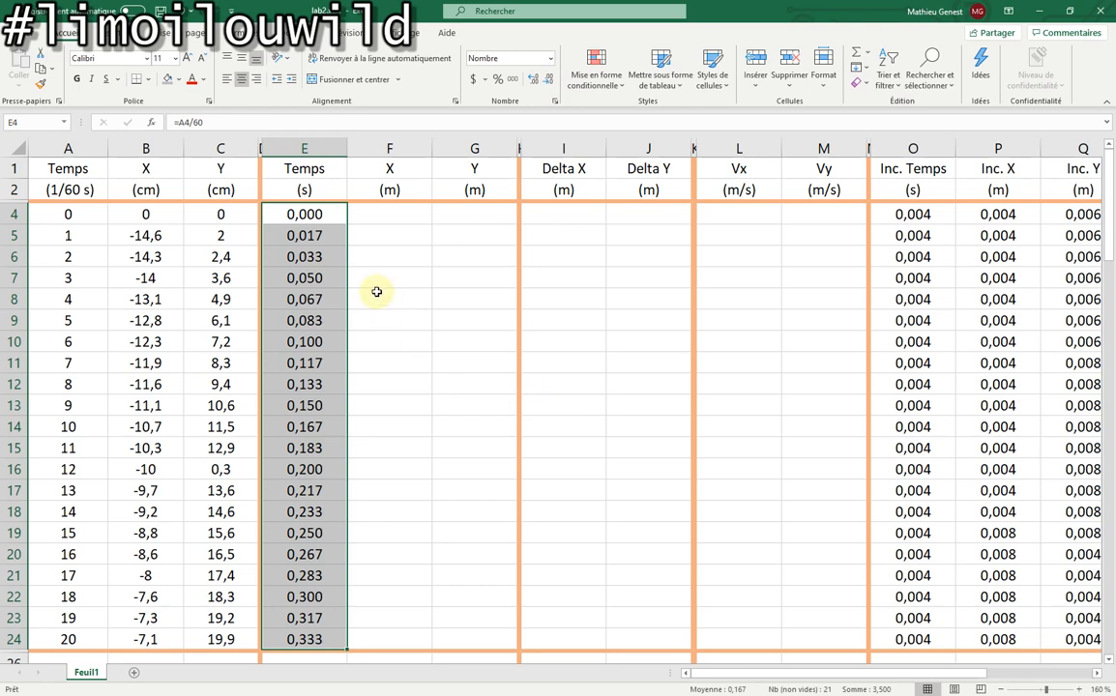
click(929, 214)
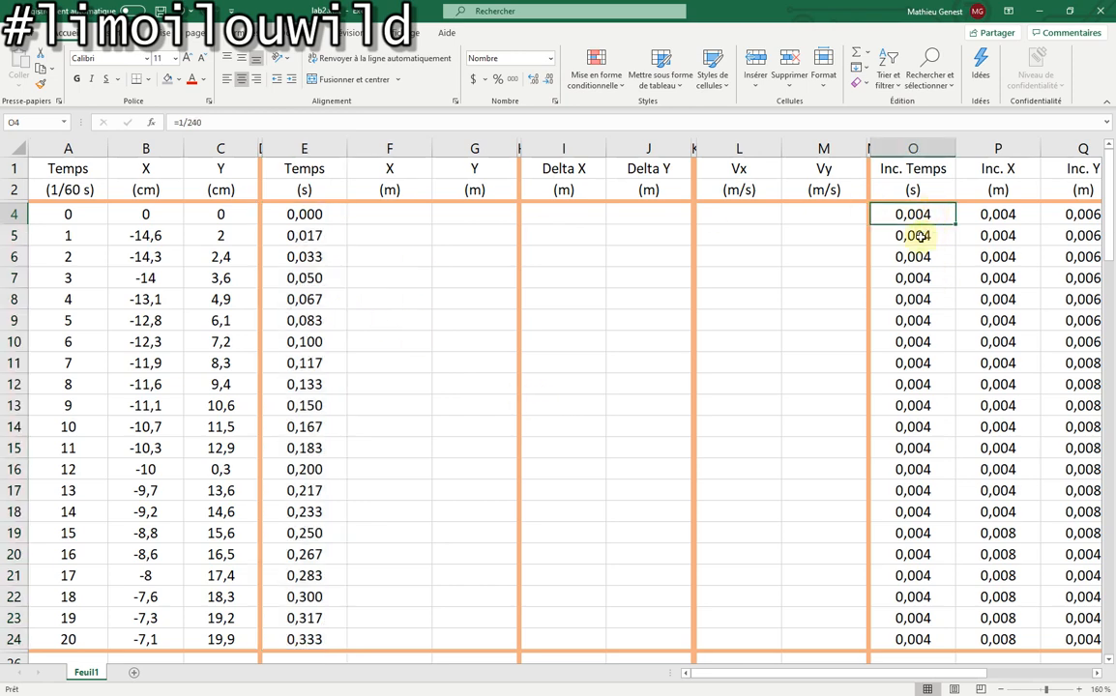
Enter =B4/100 in F4 to convert X to metres and fill the formula down the table's X (m) column
click(399, 217)
text(=)
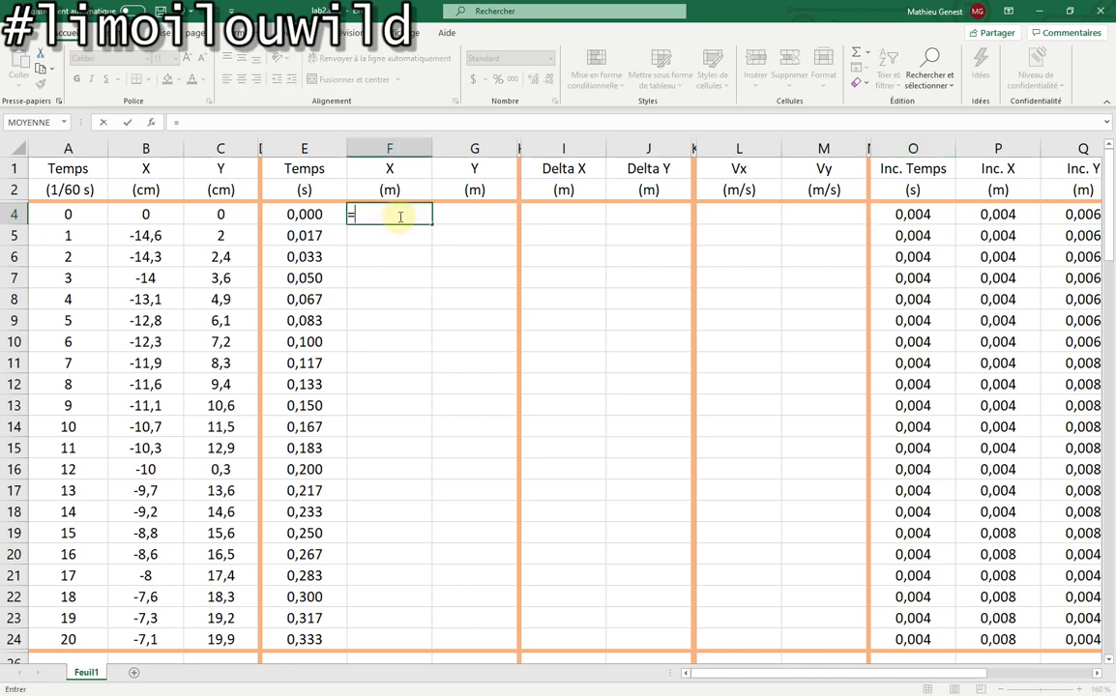
click(171, 216)
text(/100)
key(Return)
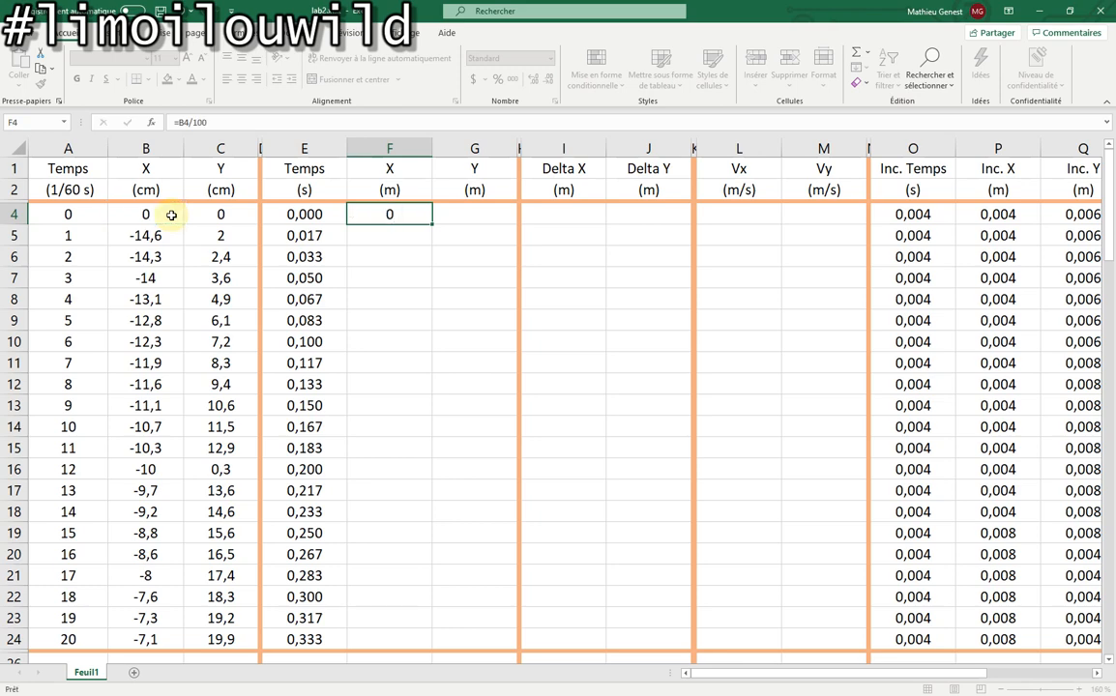
click(403, 215)
drag(429, 225, 387, 651)
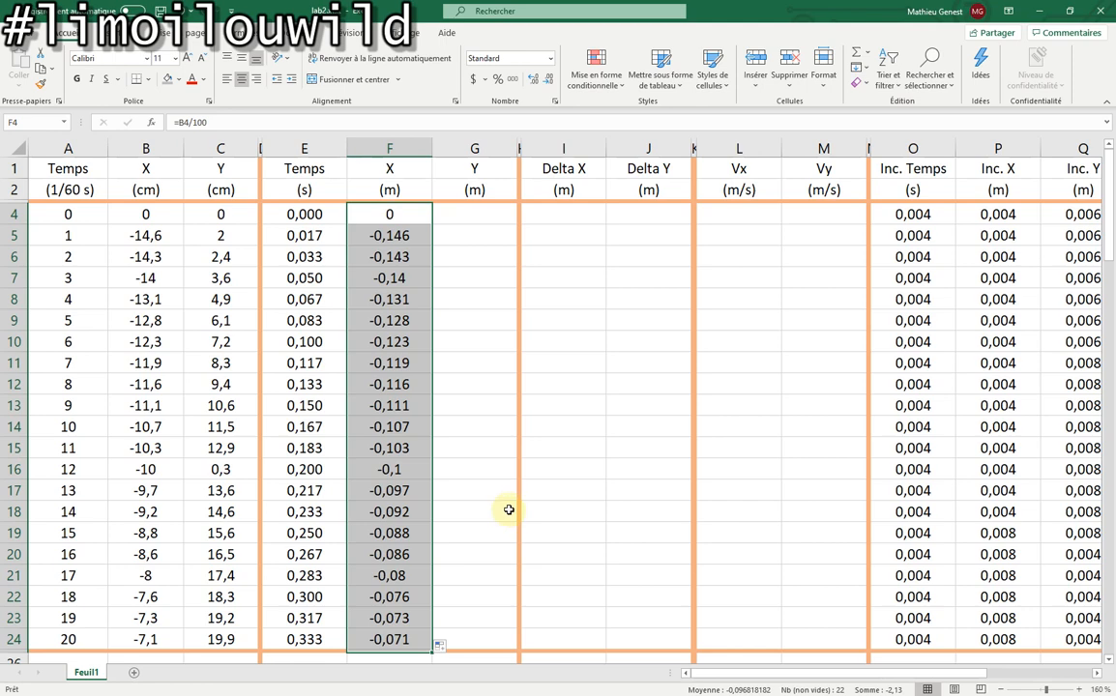
Enter =C4/100 in G4 to convert Y to metres and fill the formula down to G24
click(487, 214)
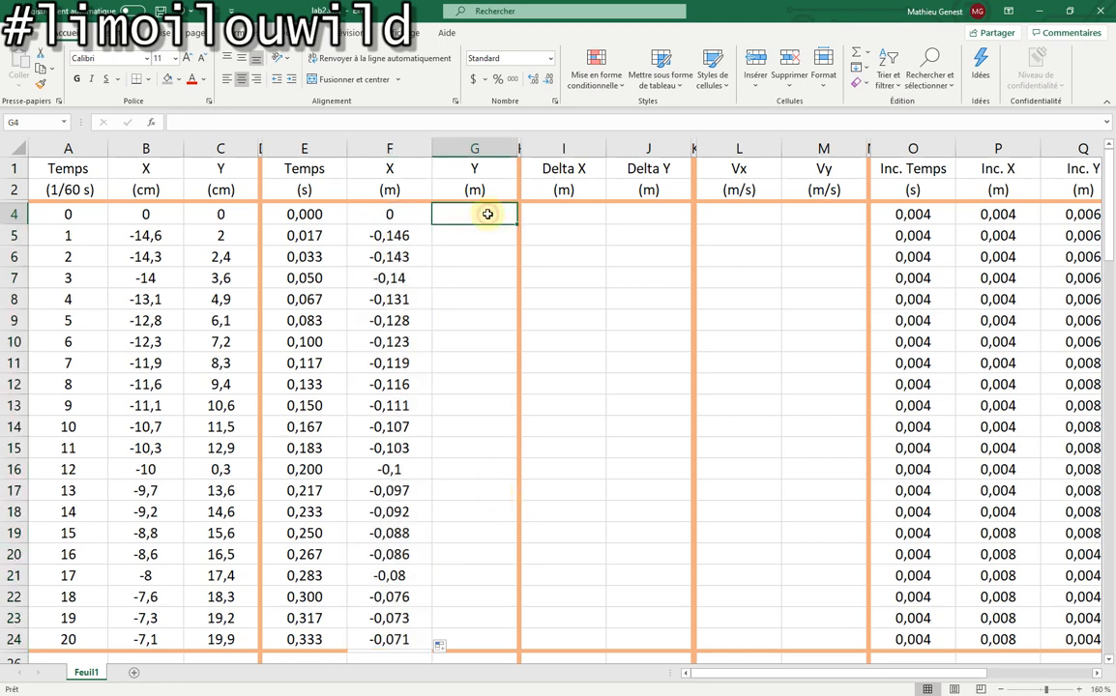
text(=)
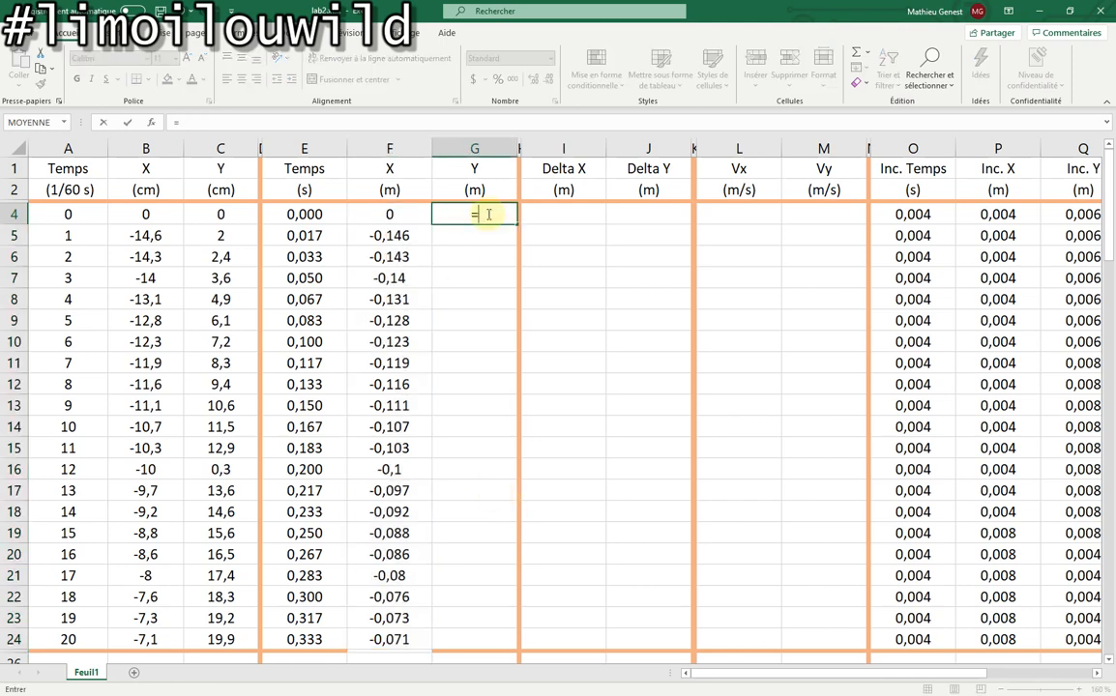
click(235, 211)
text(/10)
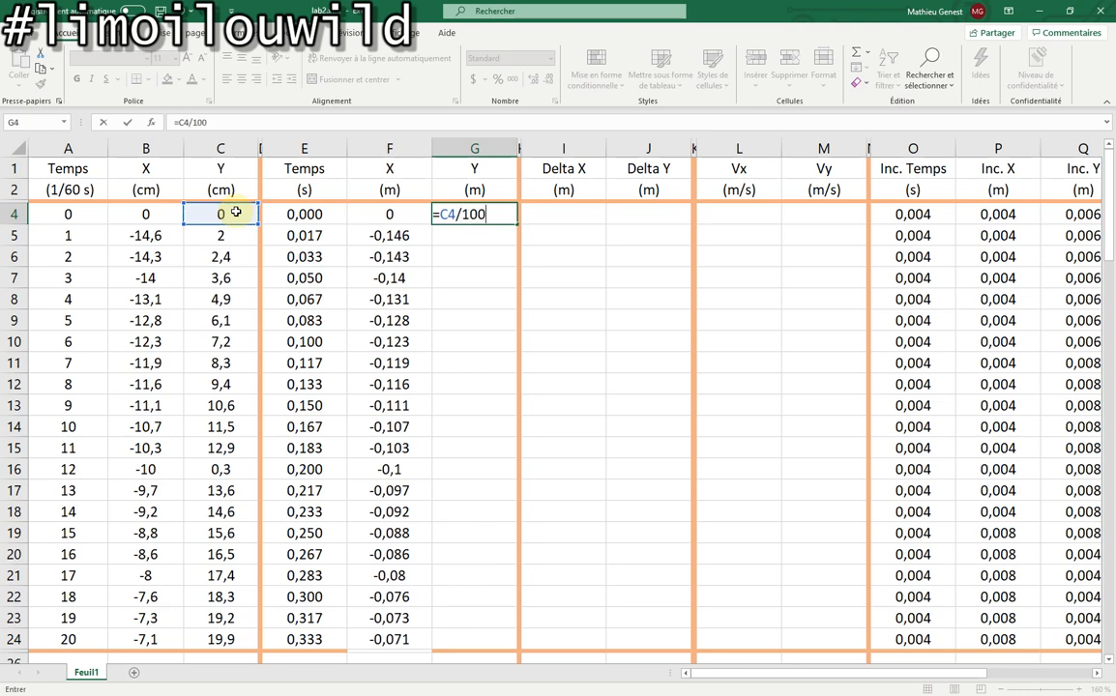
text(0)
key(Return)
click(507, 221)
drag(518, 223, 473, 641)
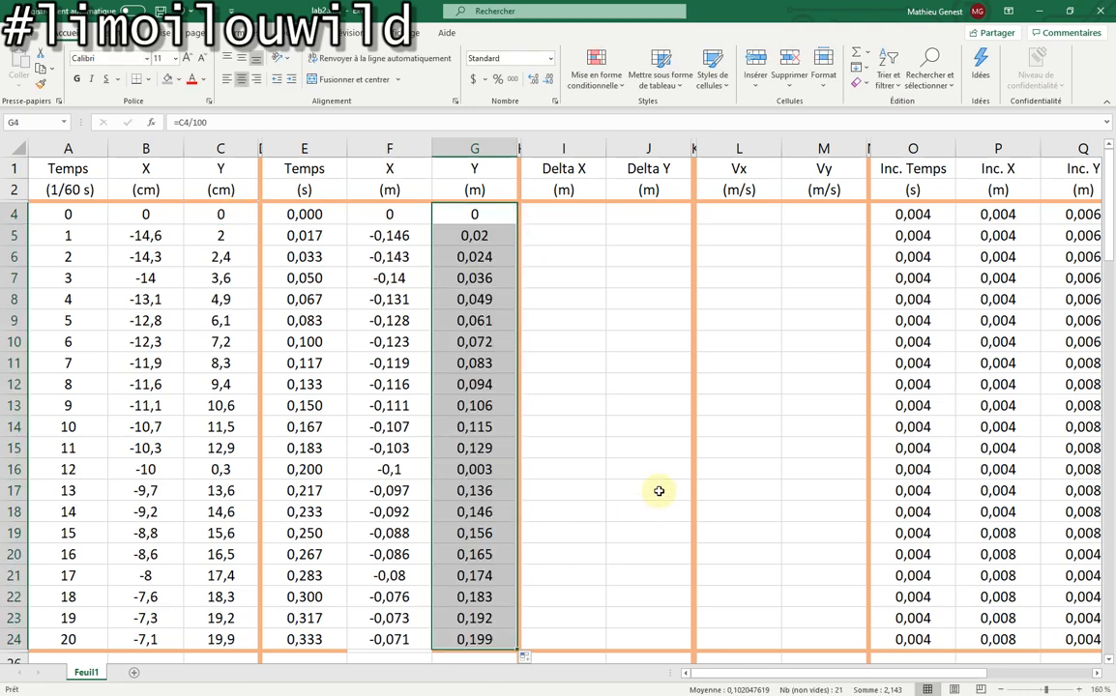
Check the precision of the Inc. X column and display the X (m) values in F4:F24 with three decimals
click(385, 215)
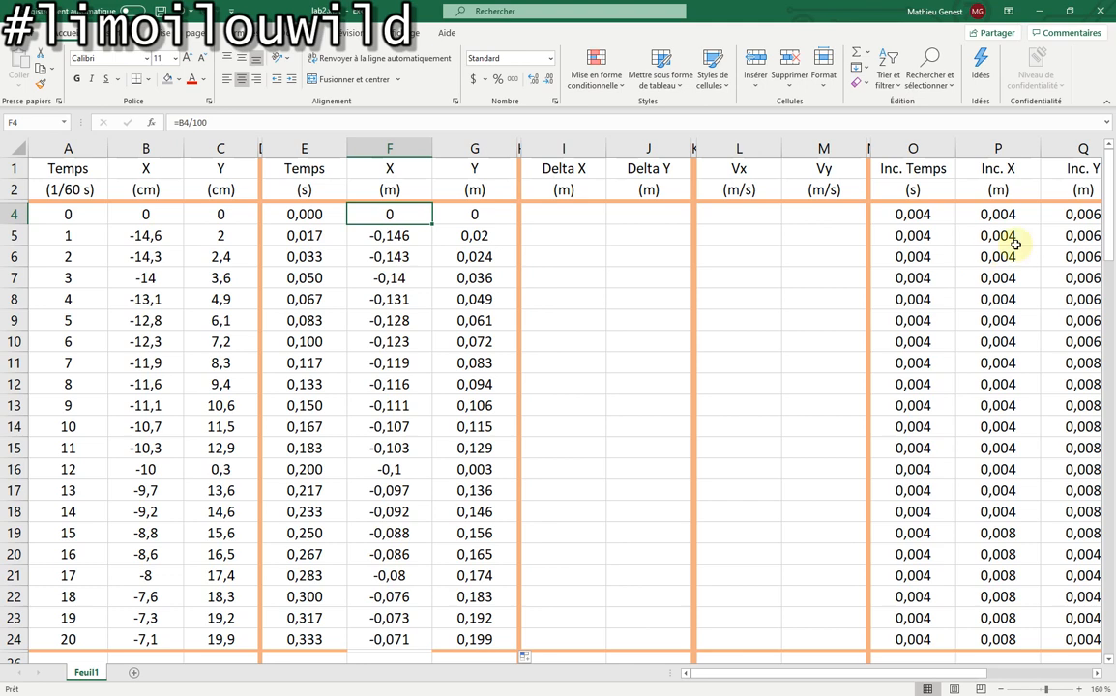
drag(1013, 221, 998, 638)
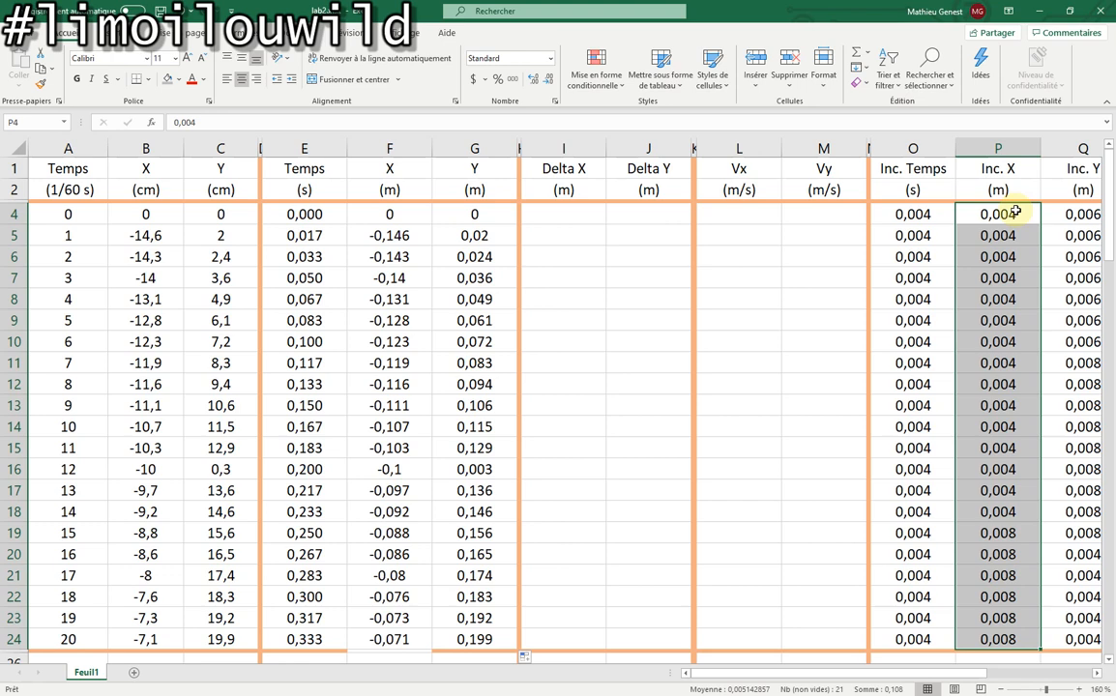
drag(1016, 214, 1009, 640)
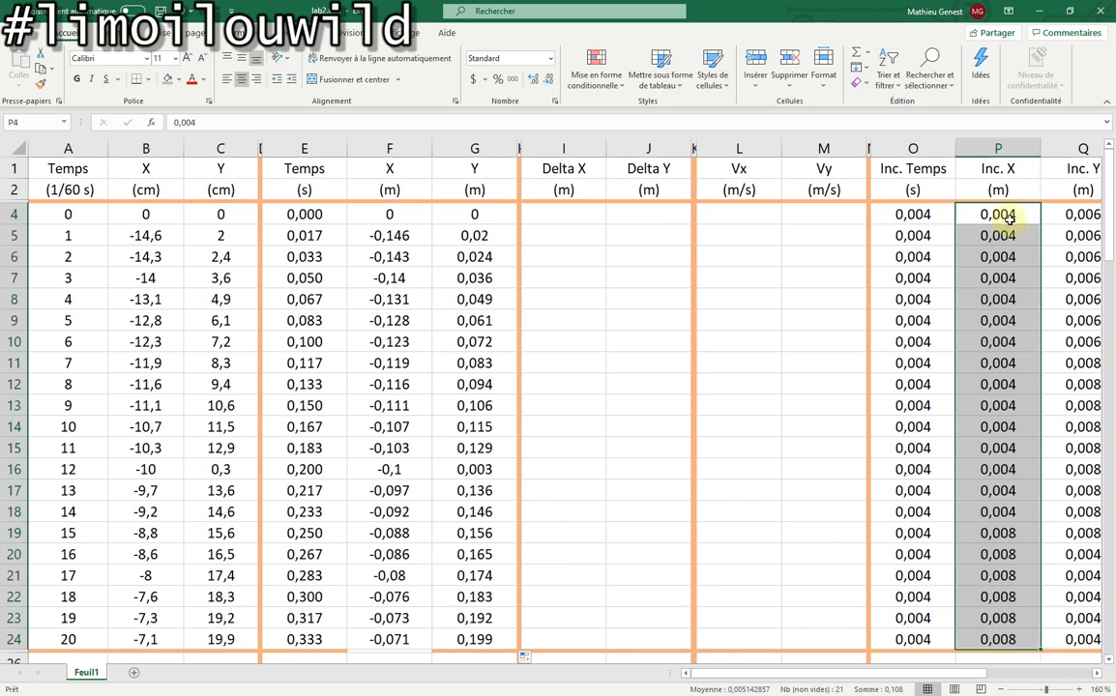
drag(387, 214, 401, 639)
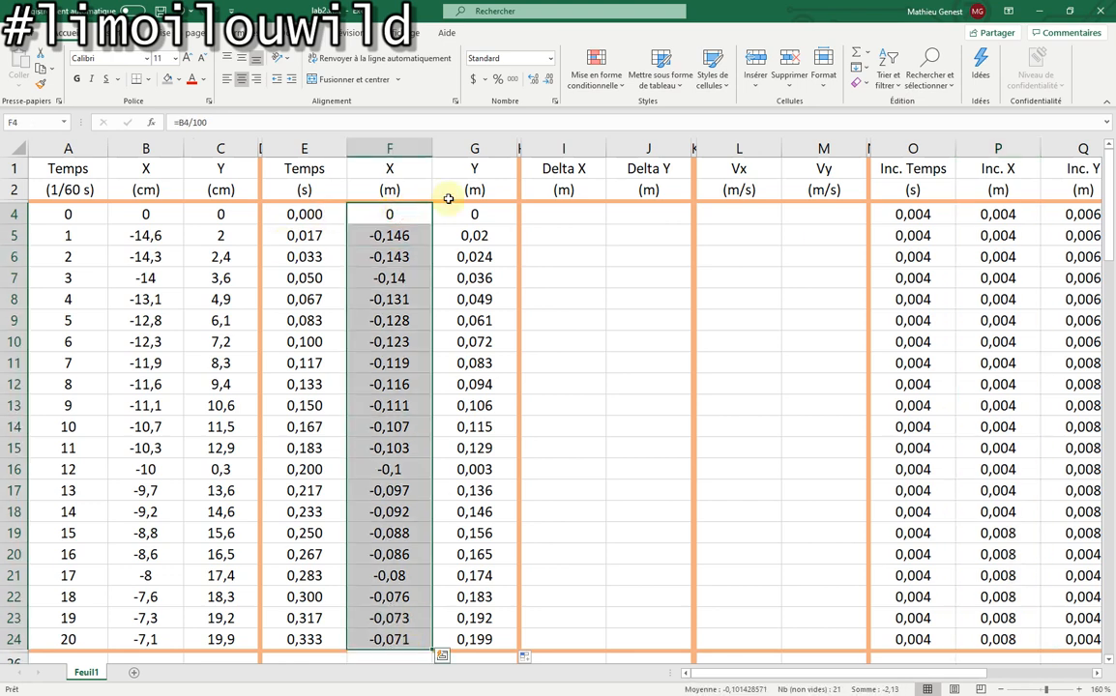
click(545, 82)
click(545, 81)
click(533, 82)
click(533, 82)
click(533, 82)
Display the Y (m) values in G4:G24 with three decimals
drag(494, 220, 491, 640)
click(546, 83)
click(546, 83)
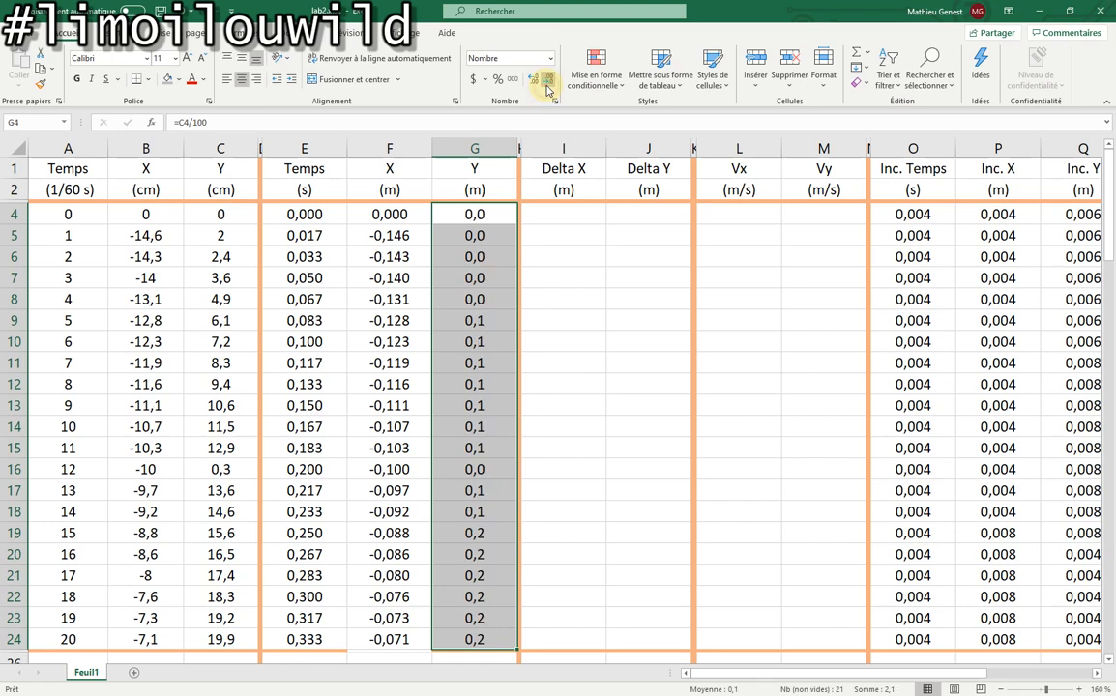
click(535, 83)
click(535, 83)
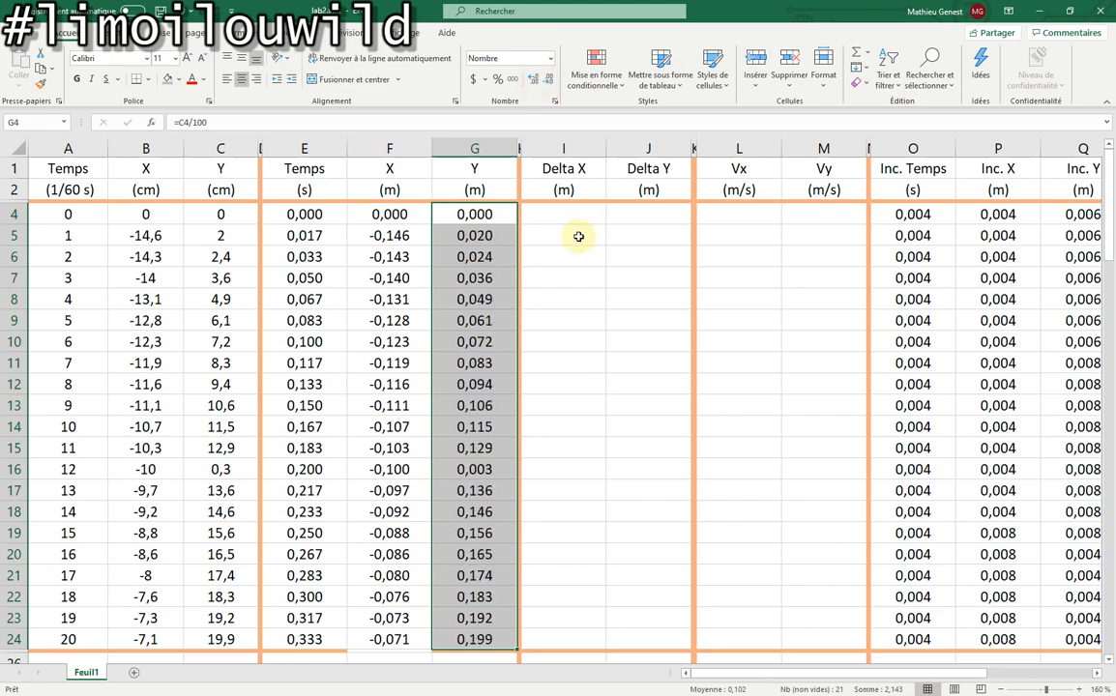
click(482, 215)
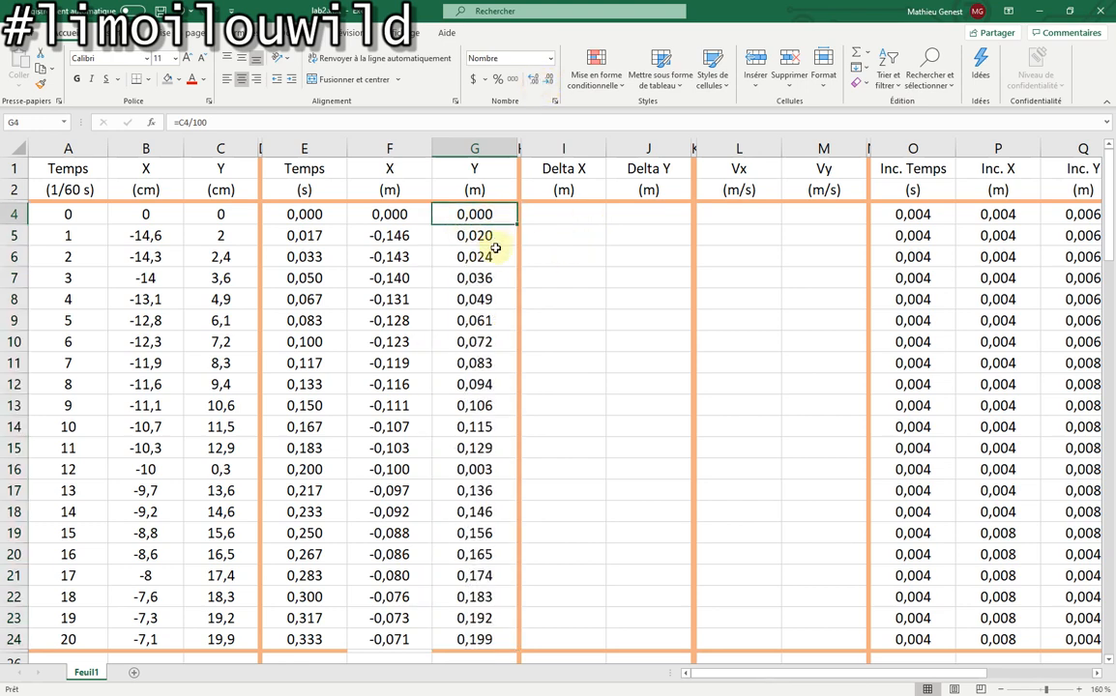
Enter =F6-F4 in I5 to compute Delta X and fill the formula down to I23
click(561, 215)
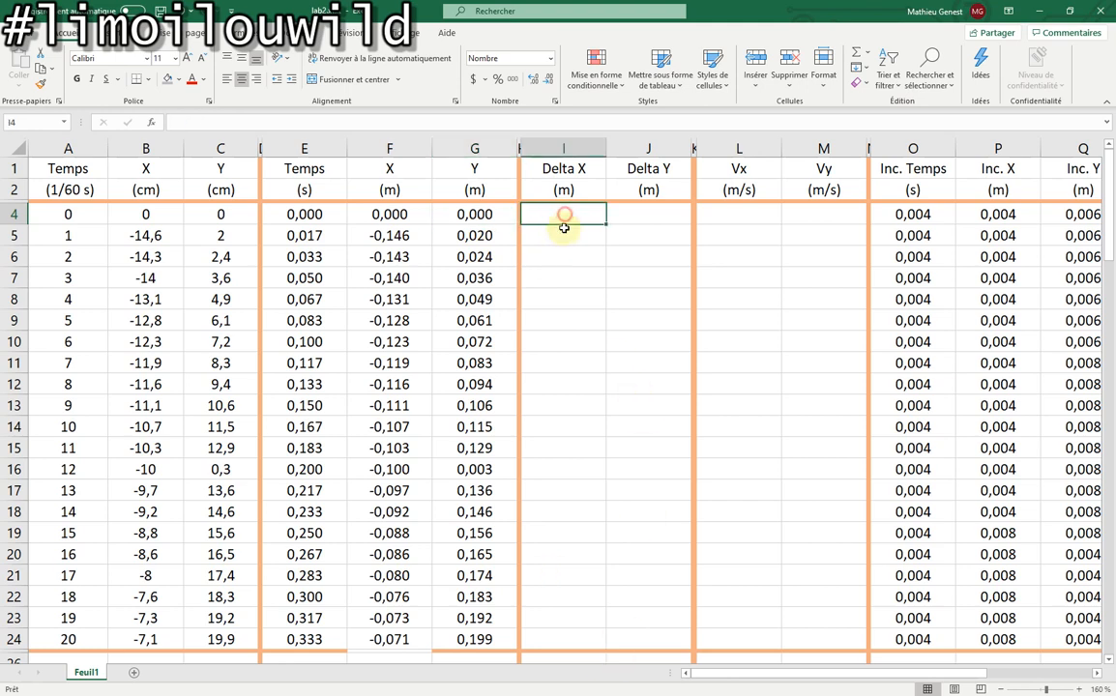
click(565, 234)
text(=)
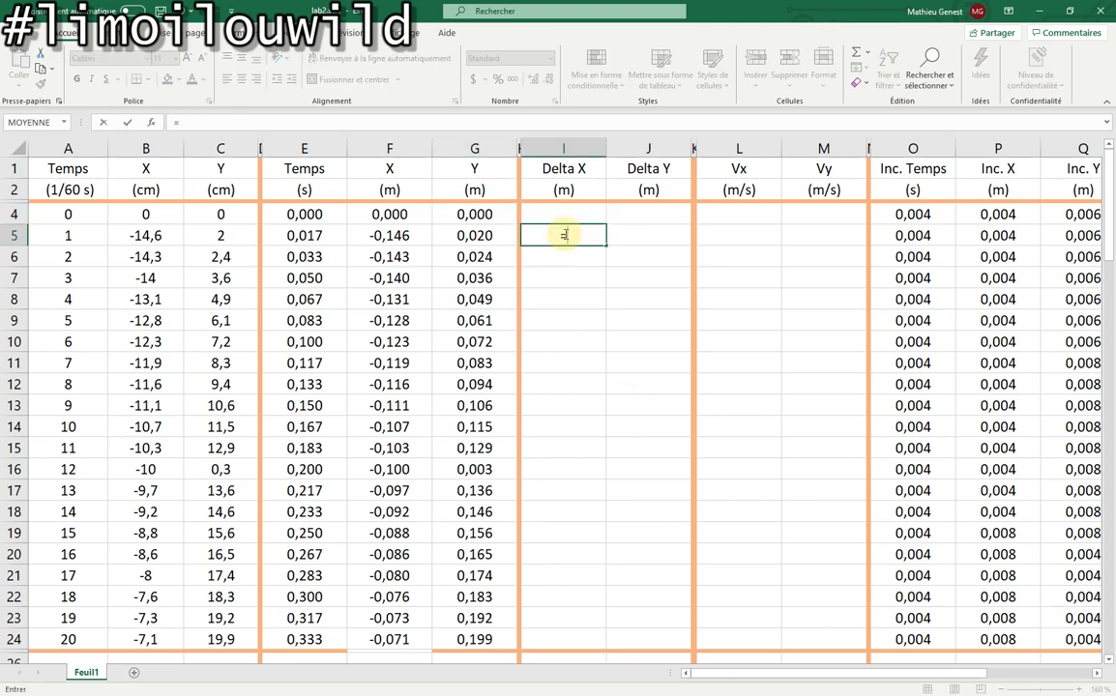
click(409, 258)
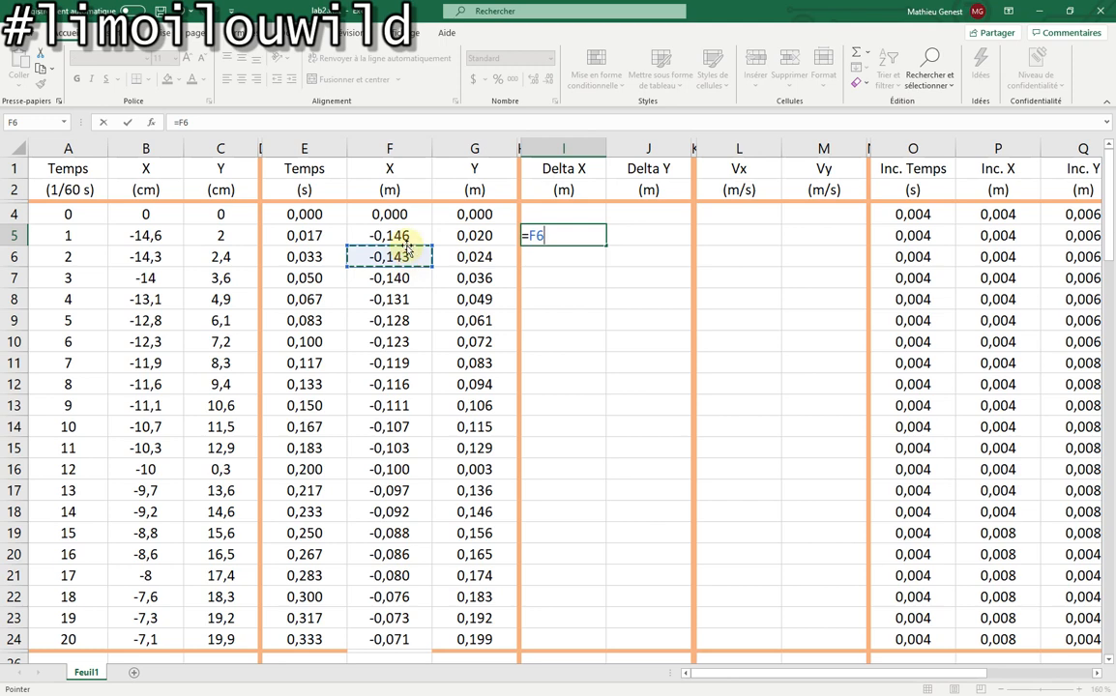
text(-)
click(398, 213)
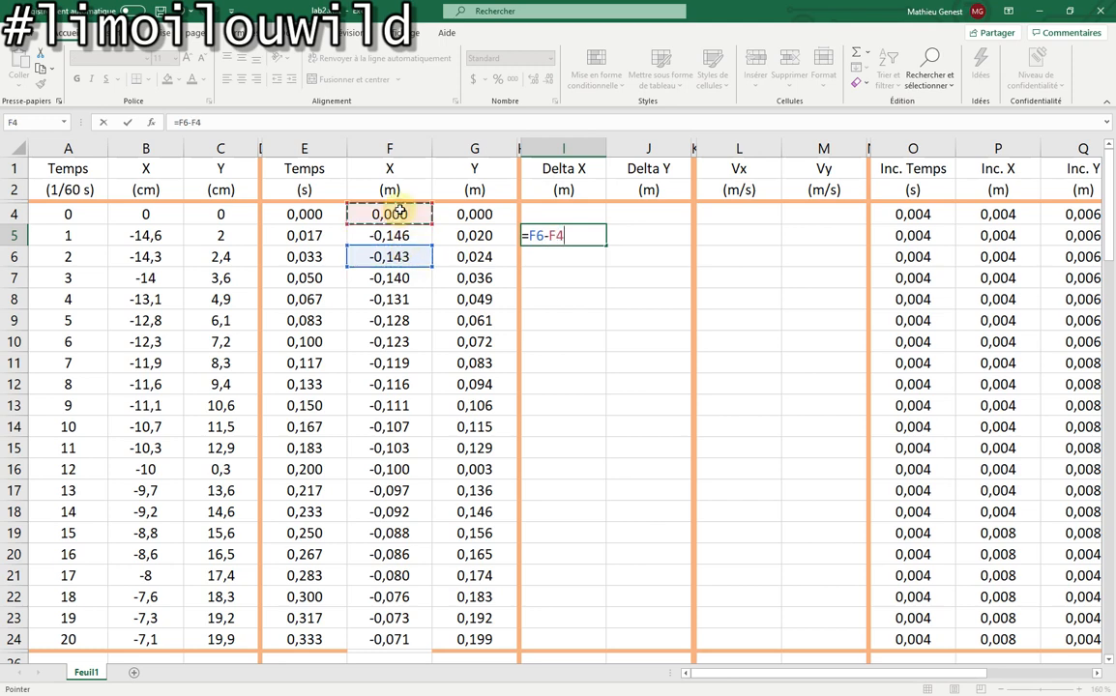
key(Return)
click(599, 237)
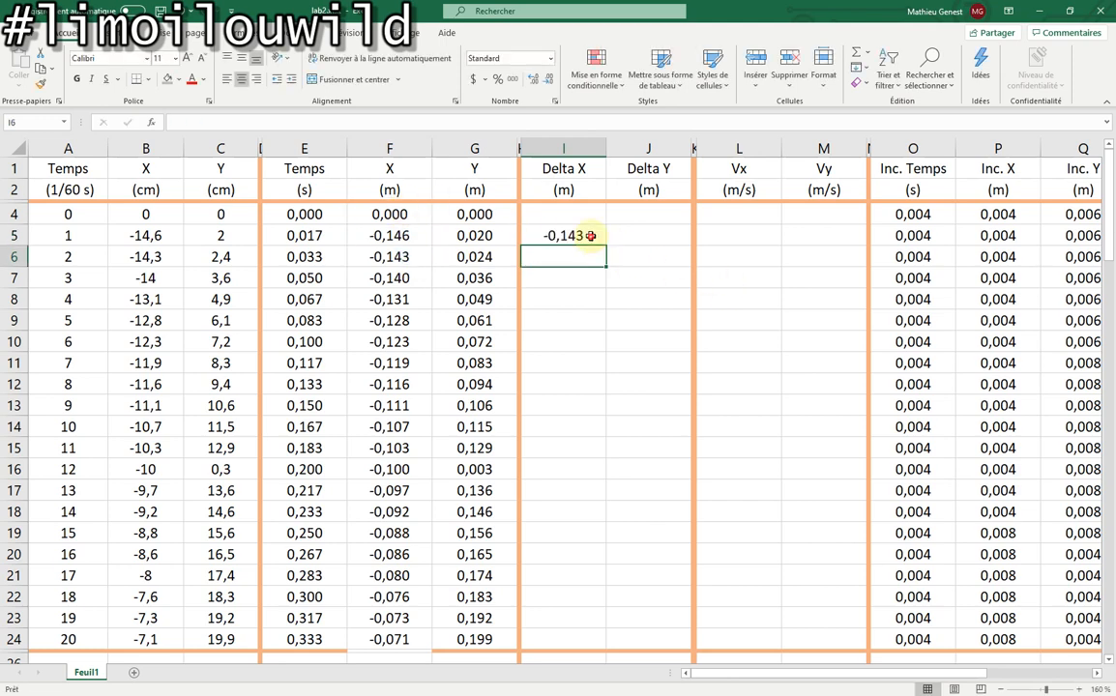
drag(607, 245, 606, 623)
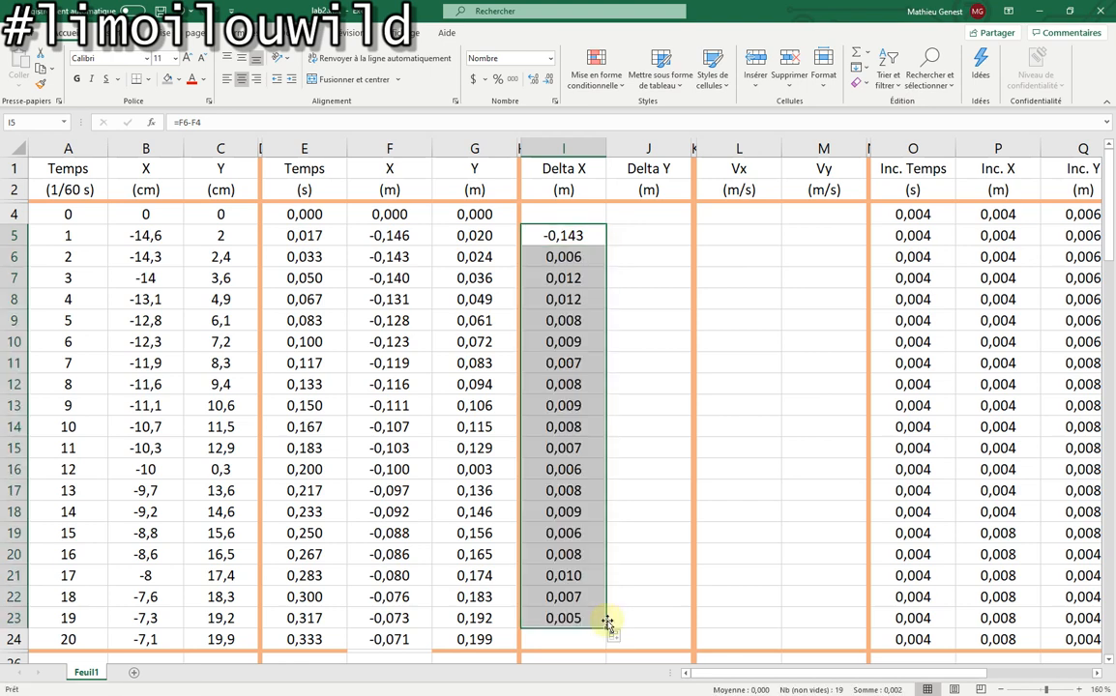
Enter =G6-G4 in J5 to compute Delta Y and fill the formula down to J23
click(638, 233)
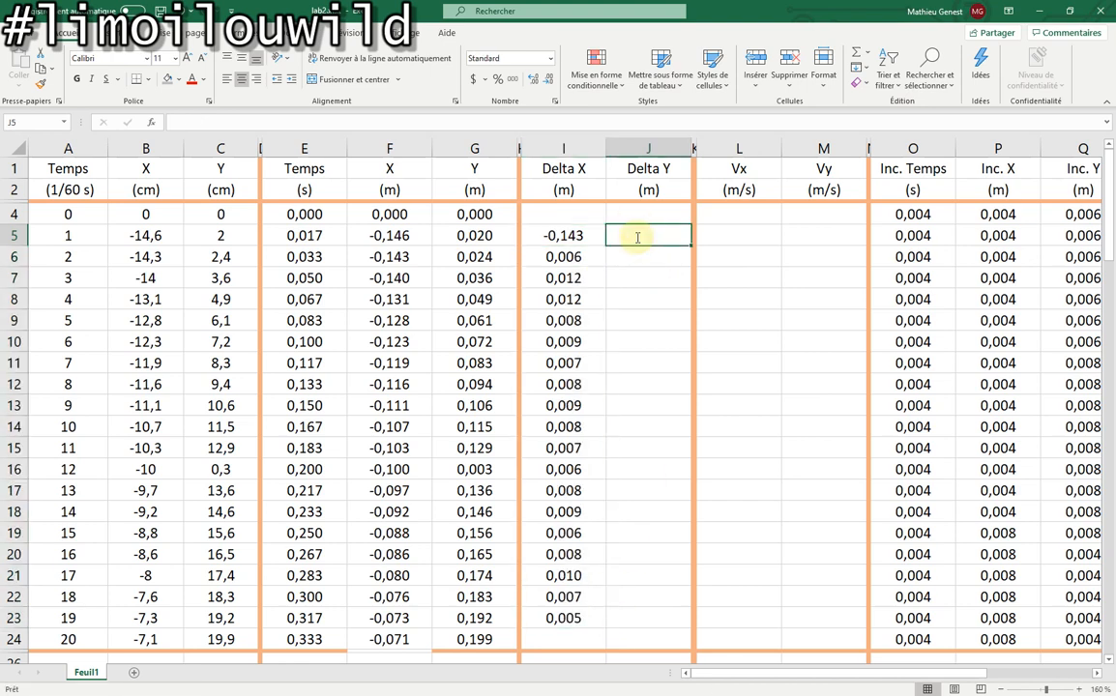
text(=)
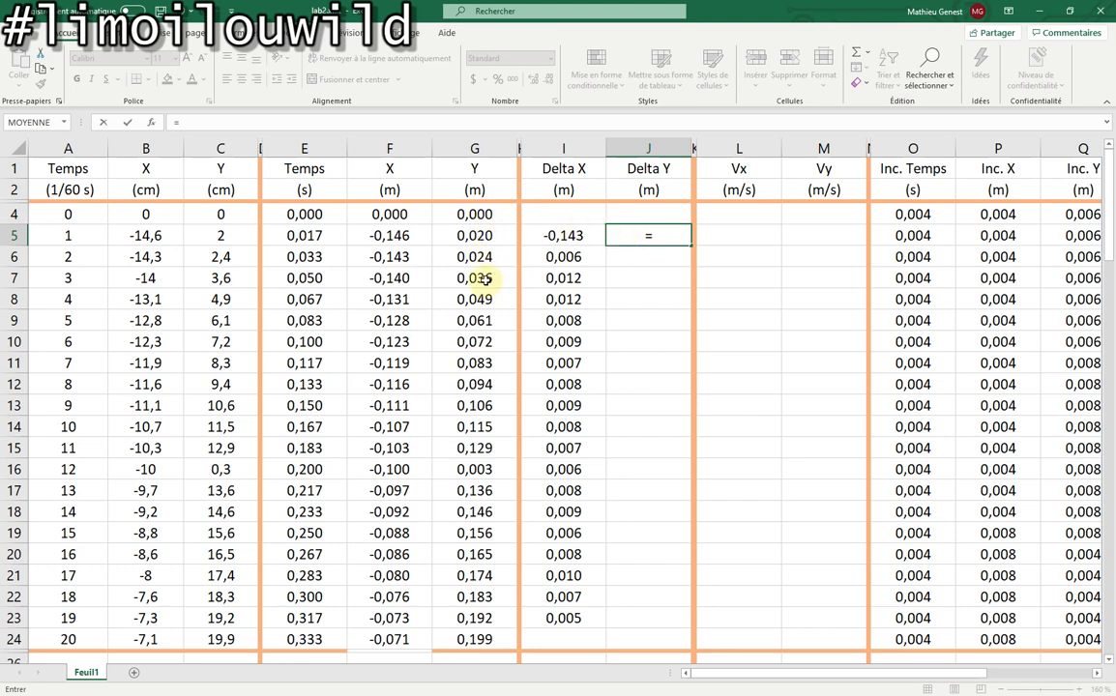
click(481, 259)
text(-)
click(491, 213)
key(Return)
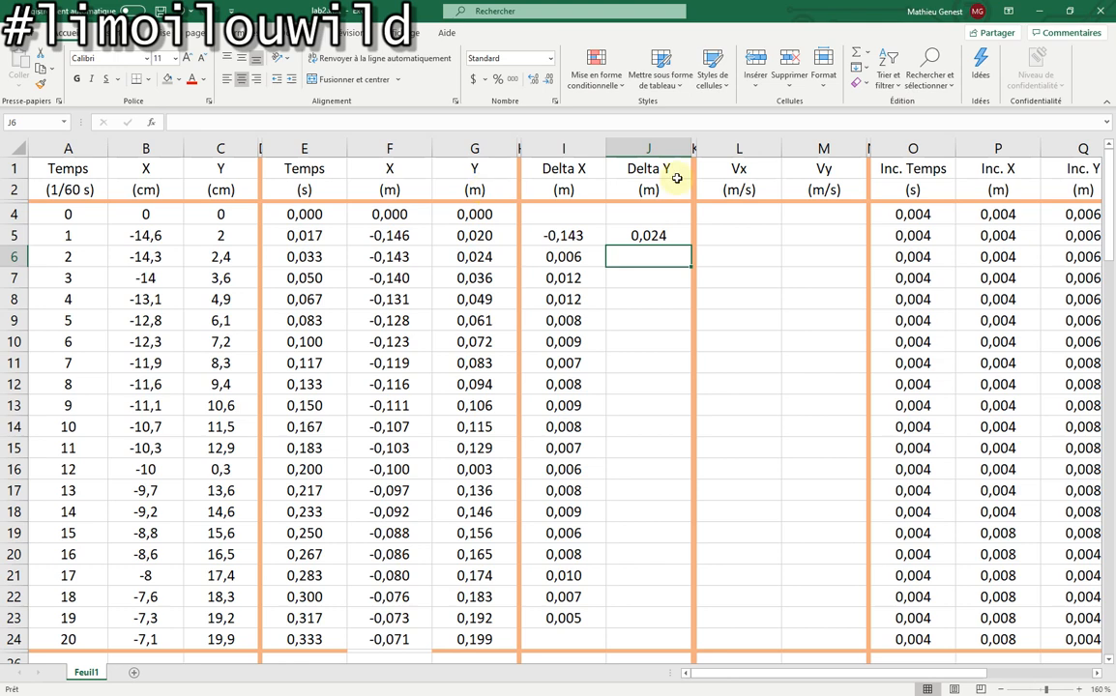
click(682, 240)
drag(692, 247, 681, 636)
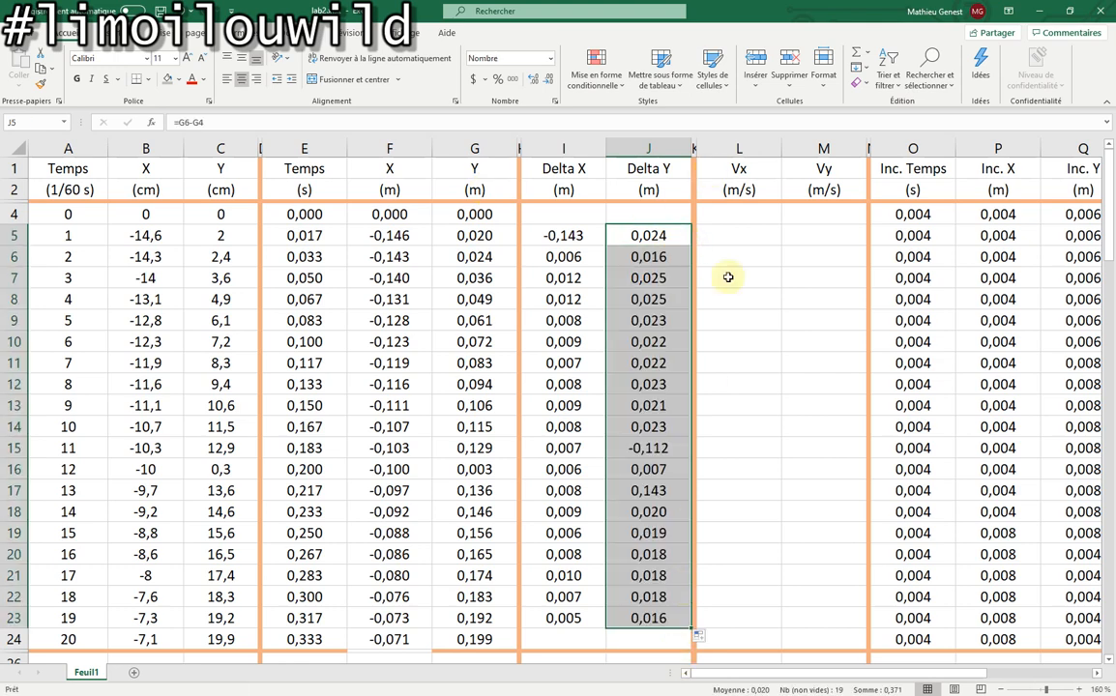
Check the cells used by the Delta X formula in I5 and fill the time-zero row A4:Q4 with black
click(573, 300)
click(580, 236)
double_click(587, 236)
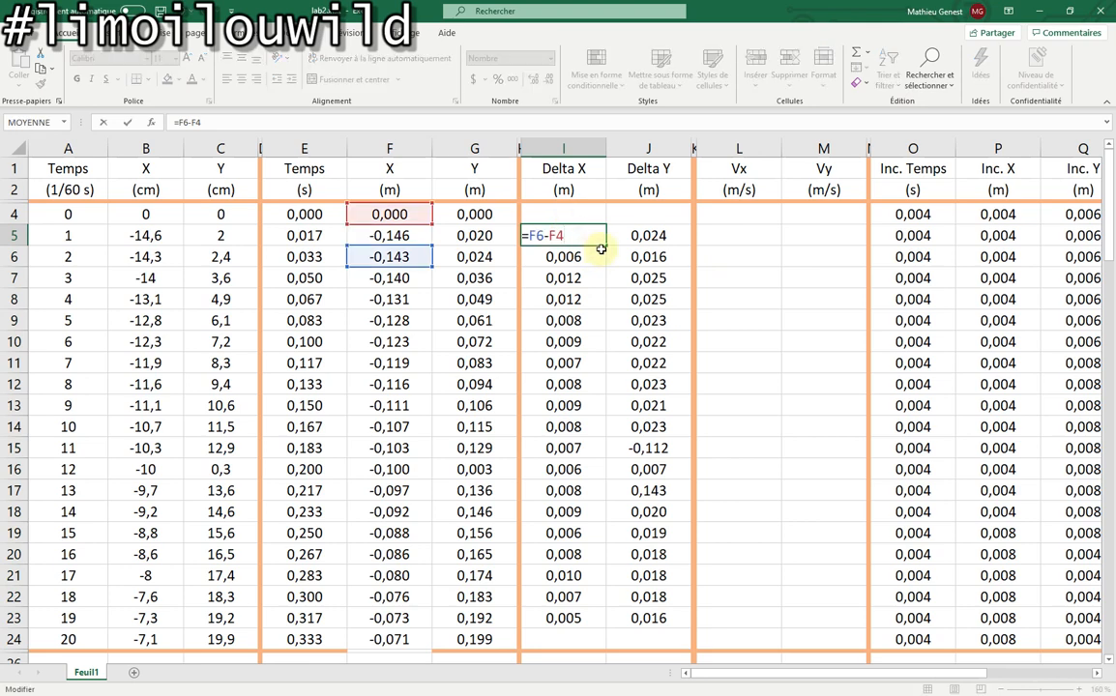
key(Return)
drag(102, 216, 1089, 214)
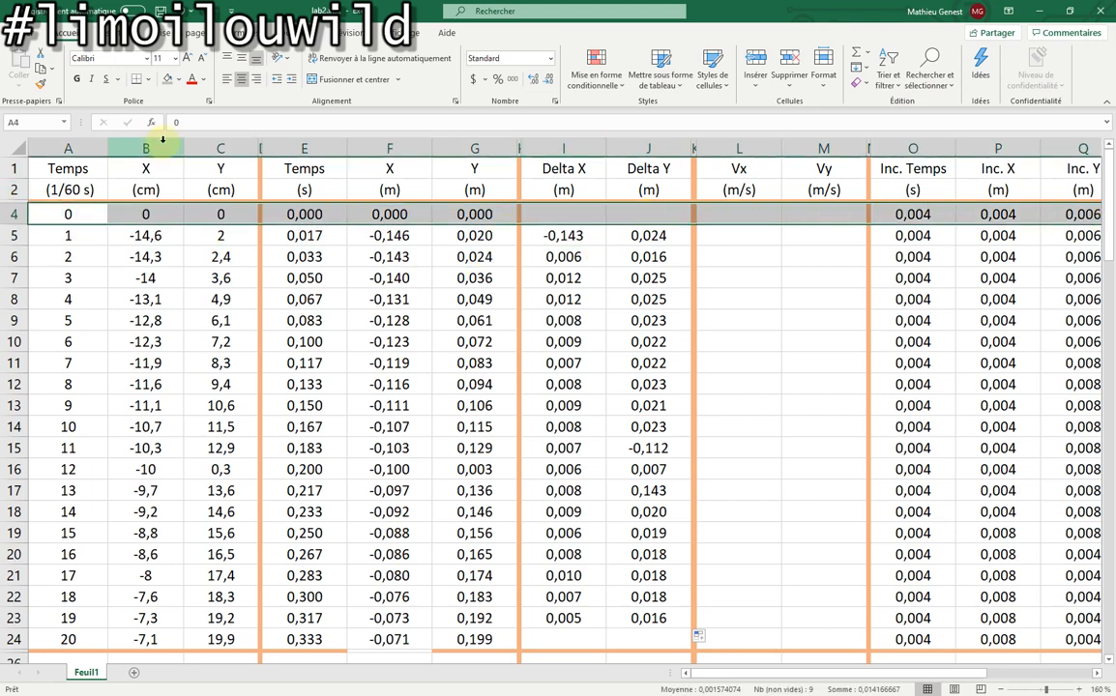
click(177, 79)
click(162, 102)
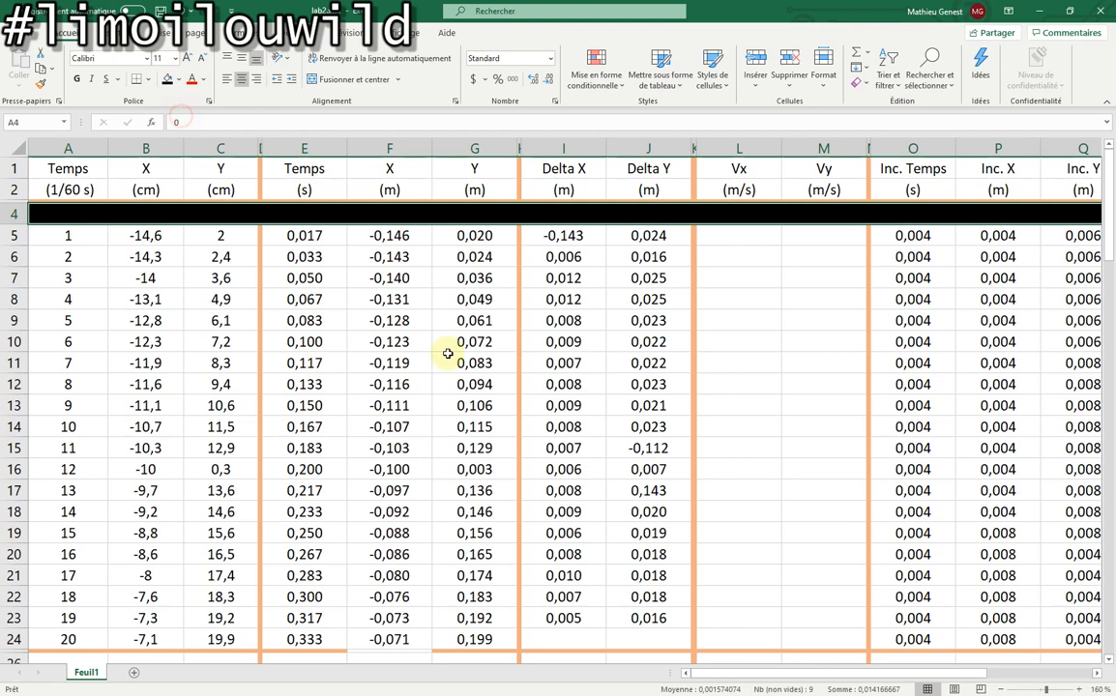
drag(455, 321, 396, 321)
Delete the Delta X and Delta Y values in I5:J5, and fill I5:J5 and I24:J24 with black
drag(585, 232, 646, 242)
key(Delete)
click(533, 257)
click(550, 279)
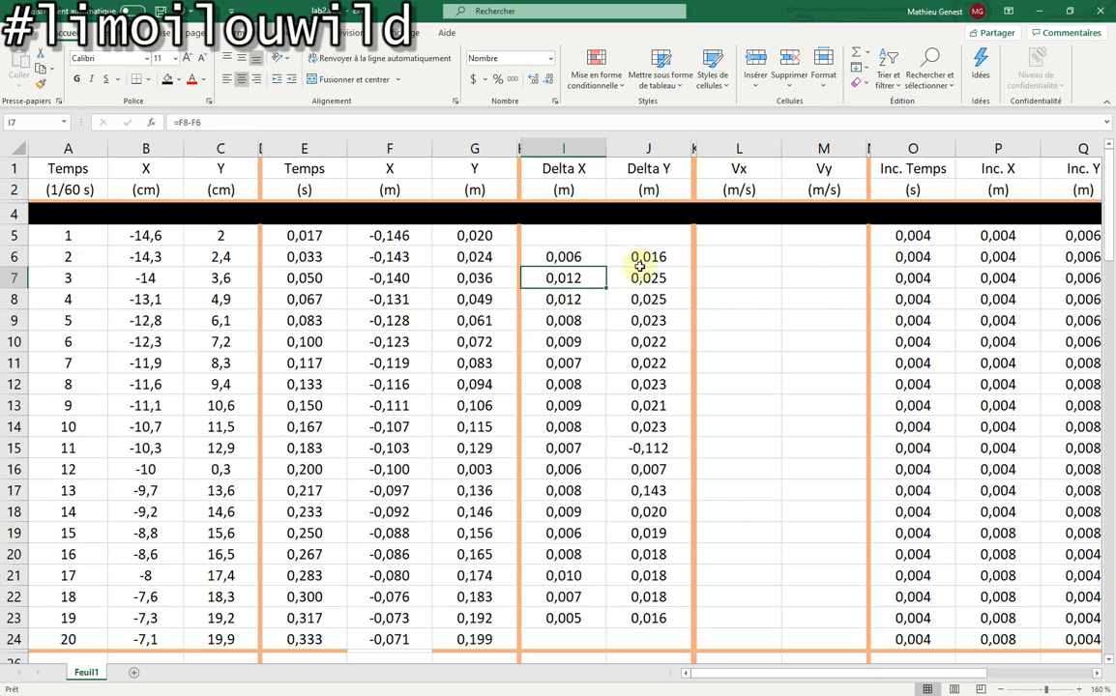
drag(566, 237, 668, 236)
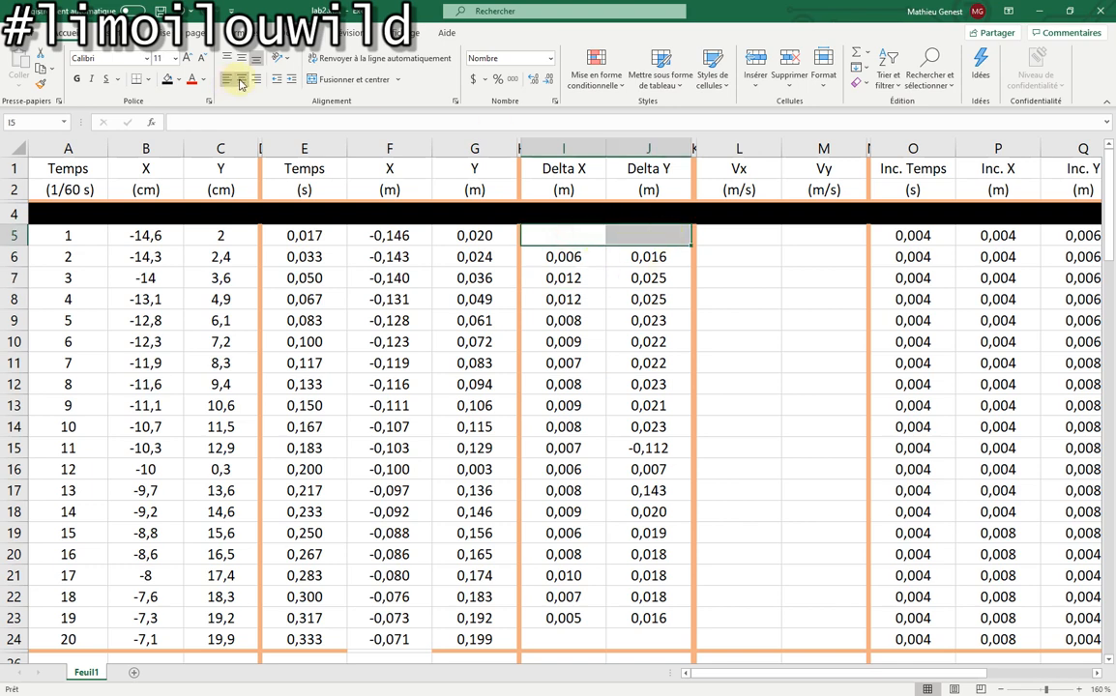
click(166, 79)
drag(531, 640, 677, 640)
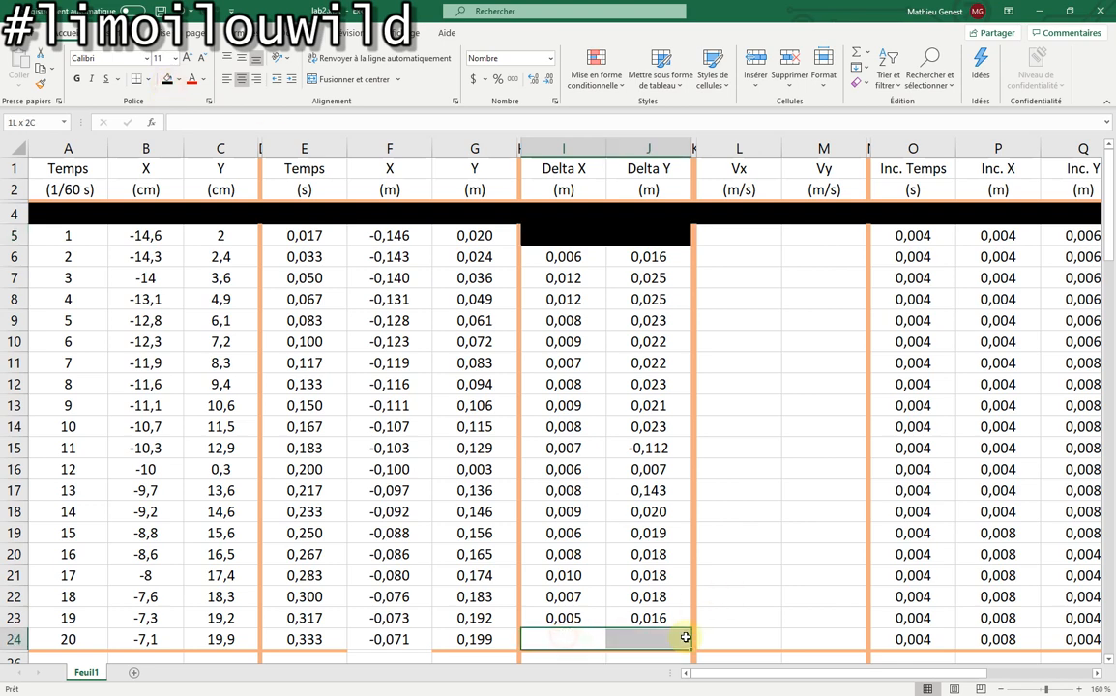
click(168, 80)
click(646, 405)
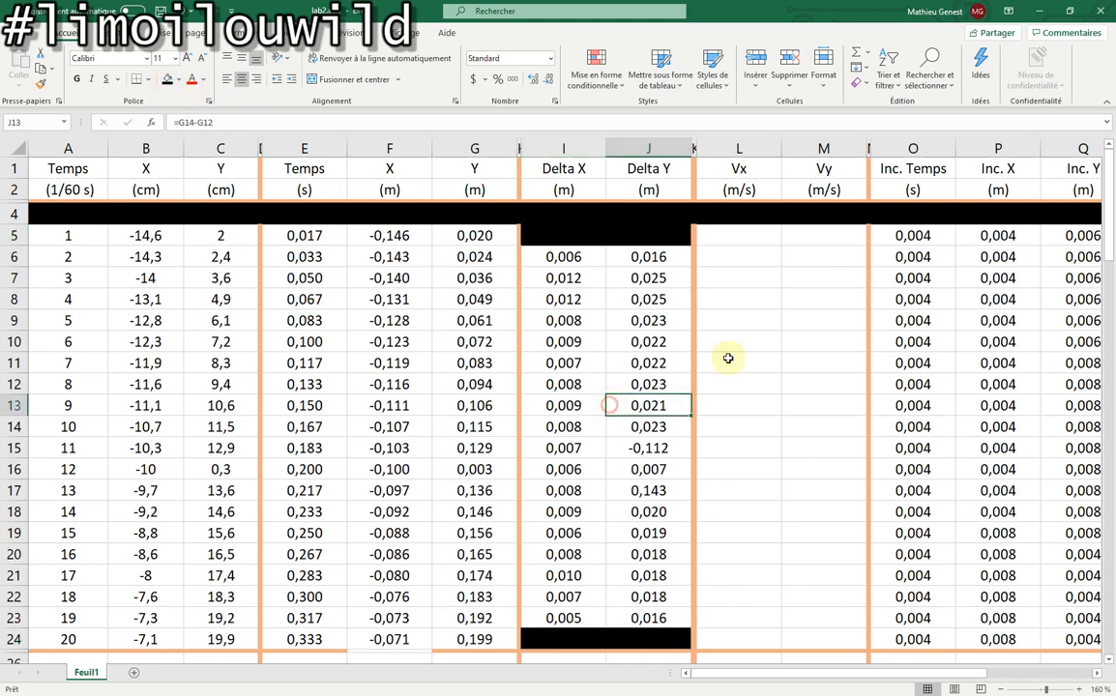
Enter =I6/(2/60) in L6 to compute Vx and fill the formula down to L23
click(753, 237)
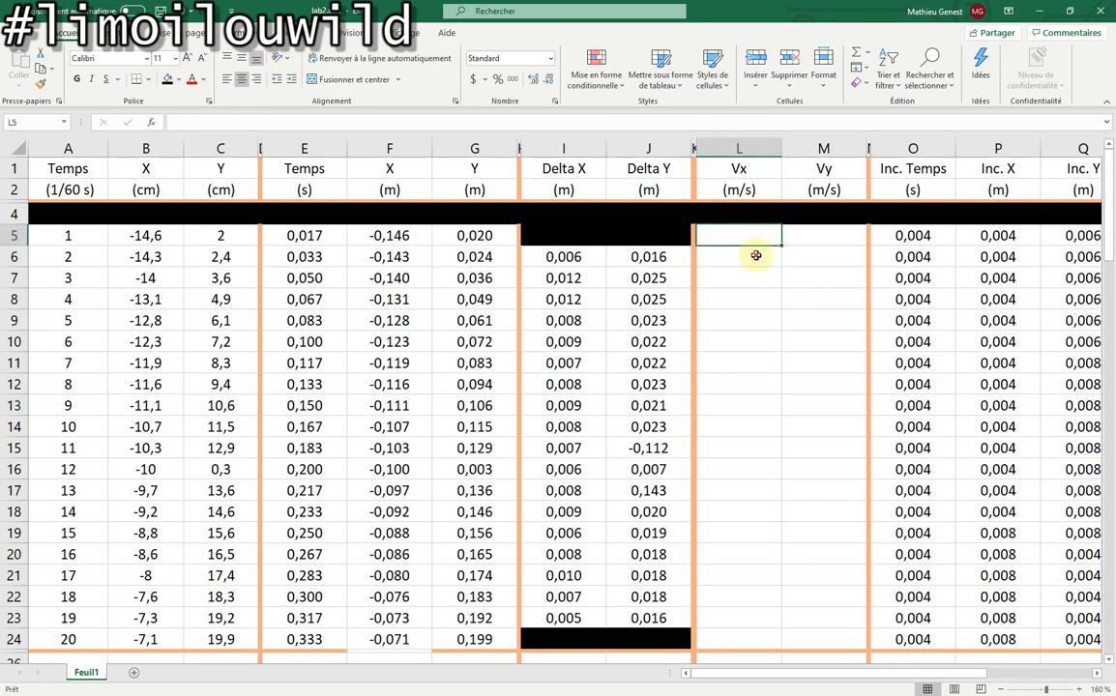
click(757, 255)
text(=)
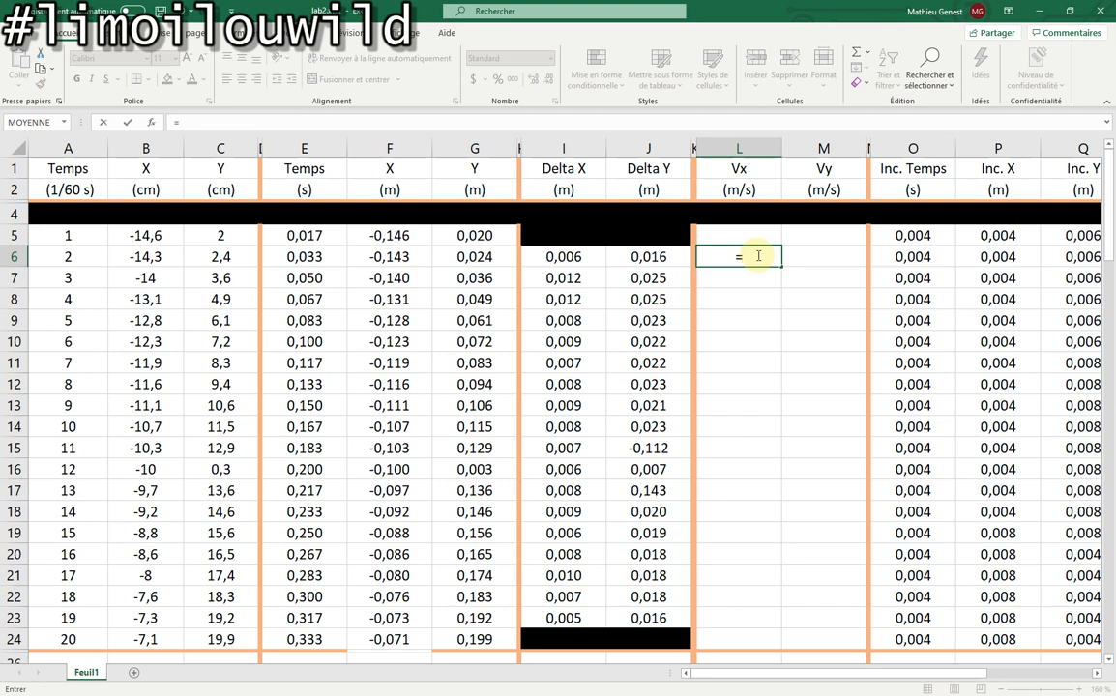
click(591, 257)
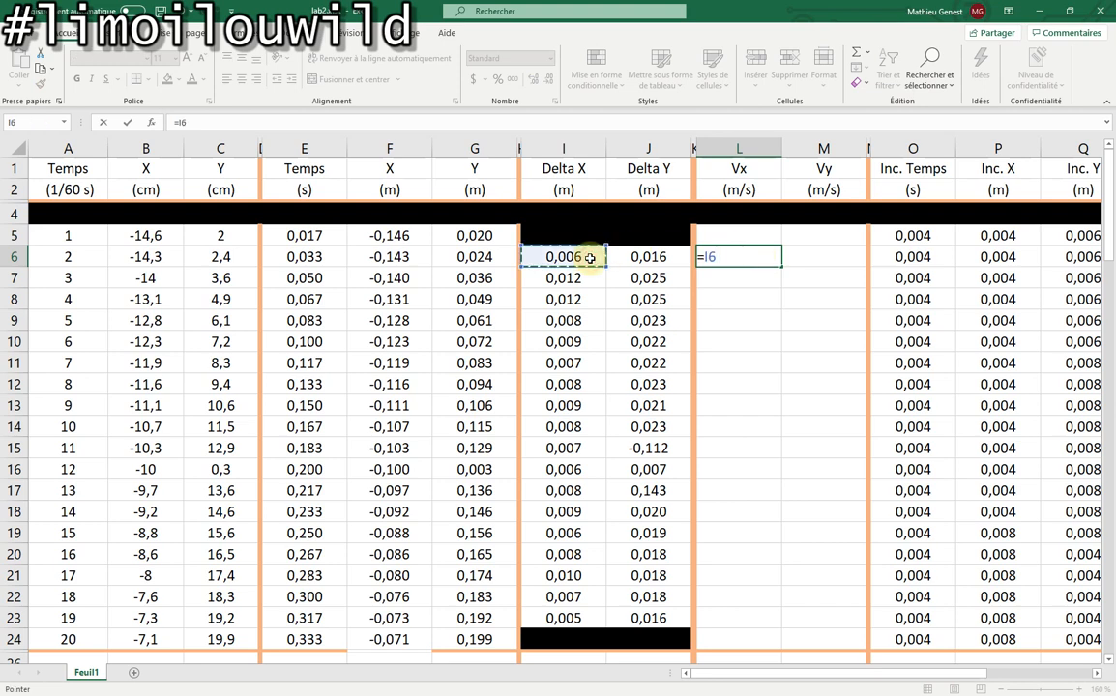
text(/(2/)
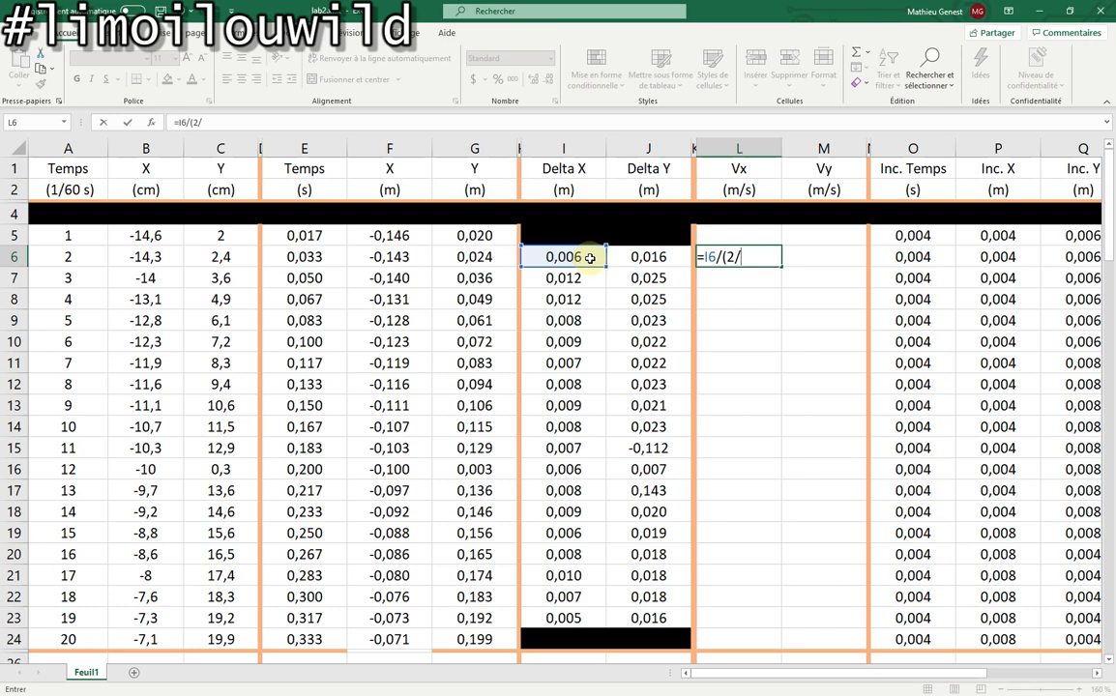
text(60)
key(Return)
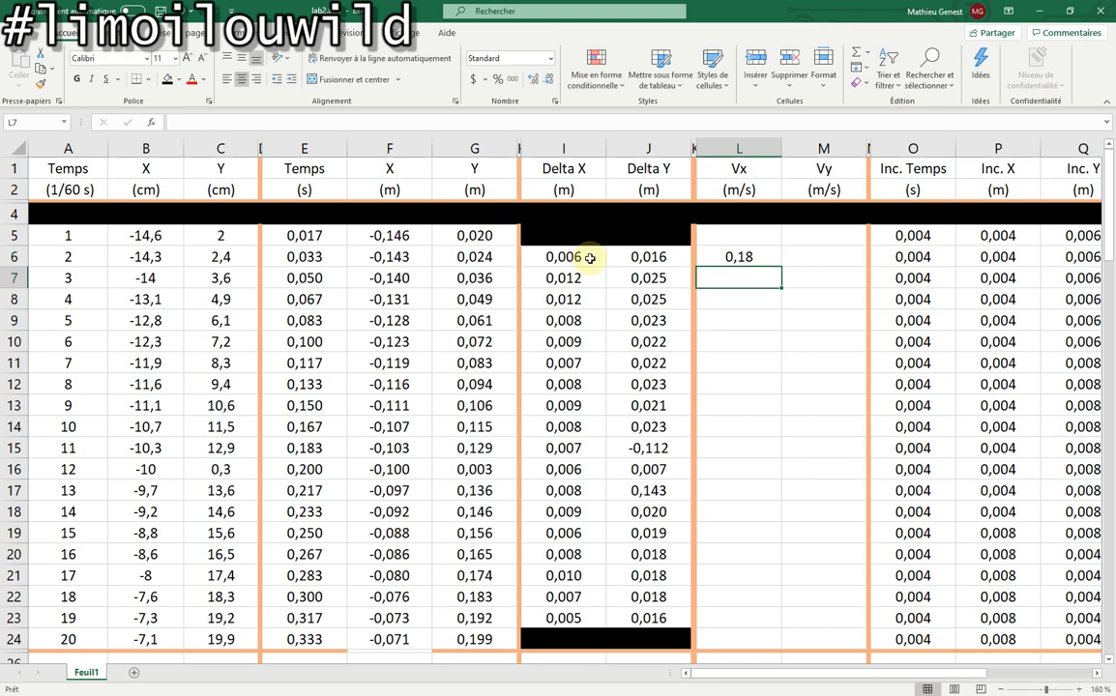
click(747, 257)
drag(781, 268, 746, 616)
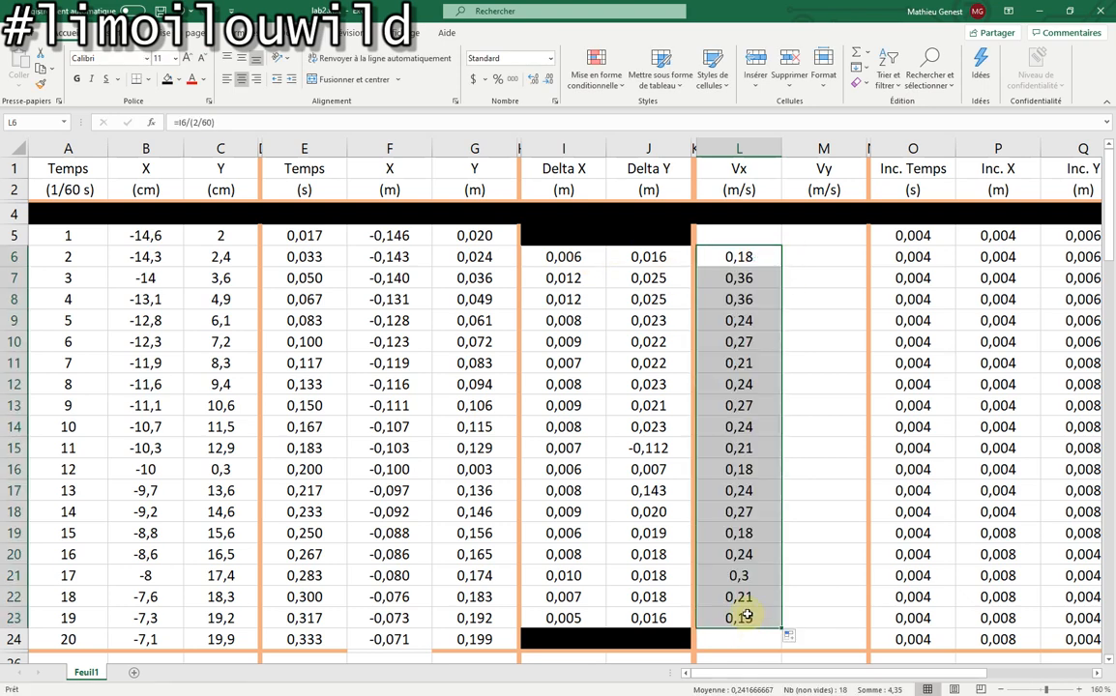
Enter =J6/(2/60) in M6 to compute Vy and fill the formula down to M23
click(841, 252)
text(=)
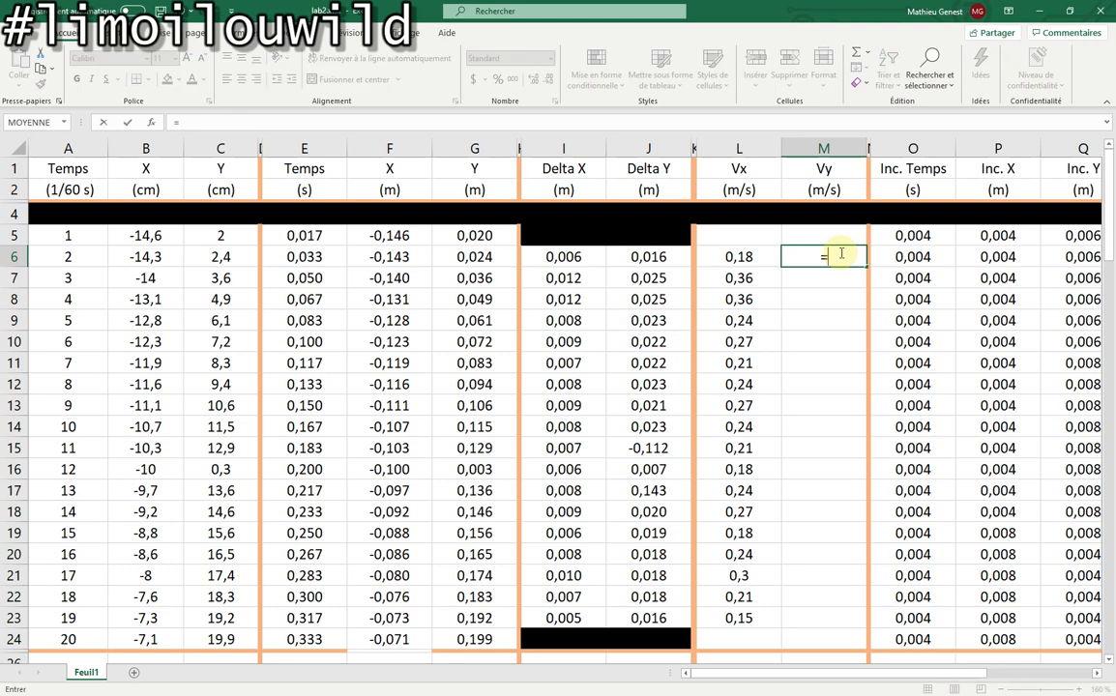
click(658, 257)
text(/(2/6)
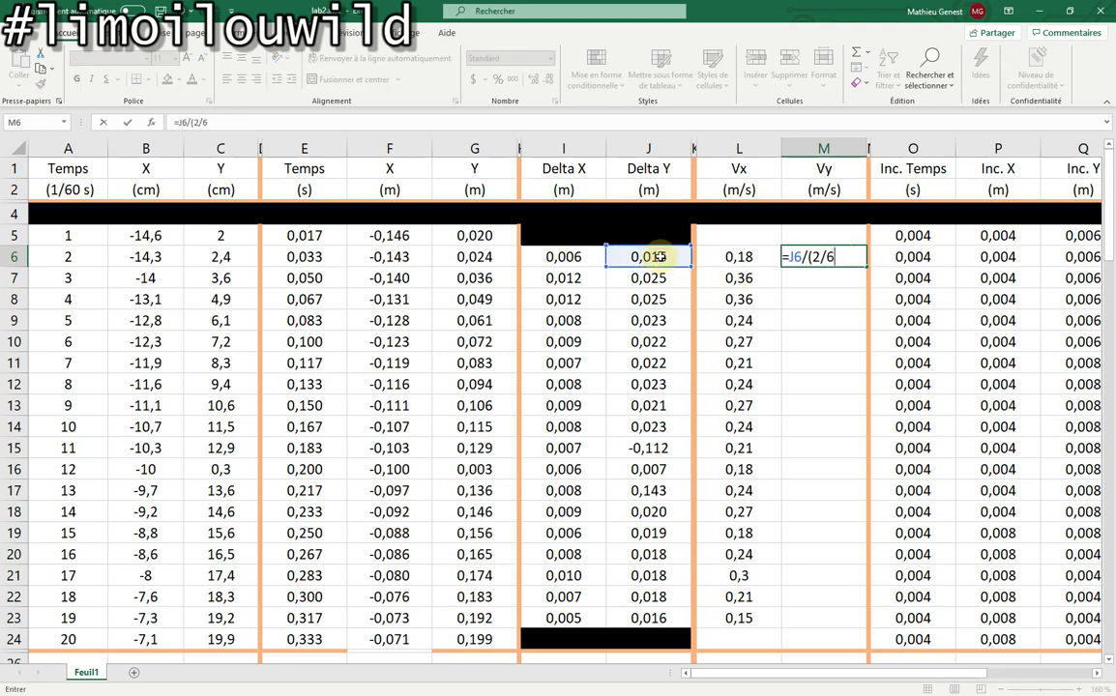
text(0))
key(Return)
click(842, 257)
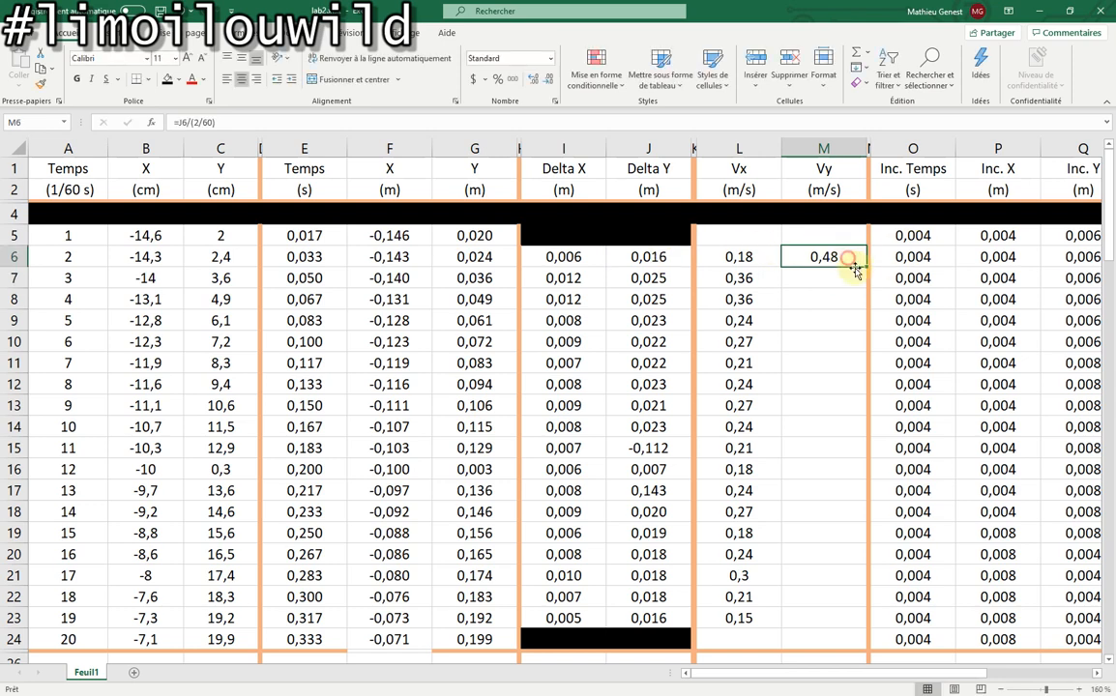
drag(868, 267, 802, 629)
Delete the time, X and Y uncertainties in O5:Q5 and O24:Q24
click(793, 513)
drag(780, 513, 848, 512)
drag(711, 674, 861, 674)
click(962, 260)
click(1034, 230)
click(983, 380)
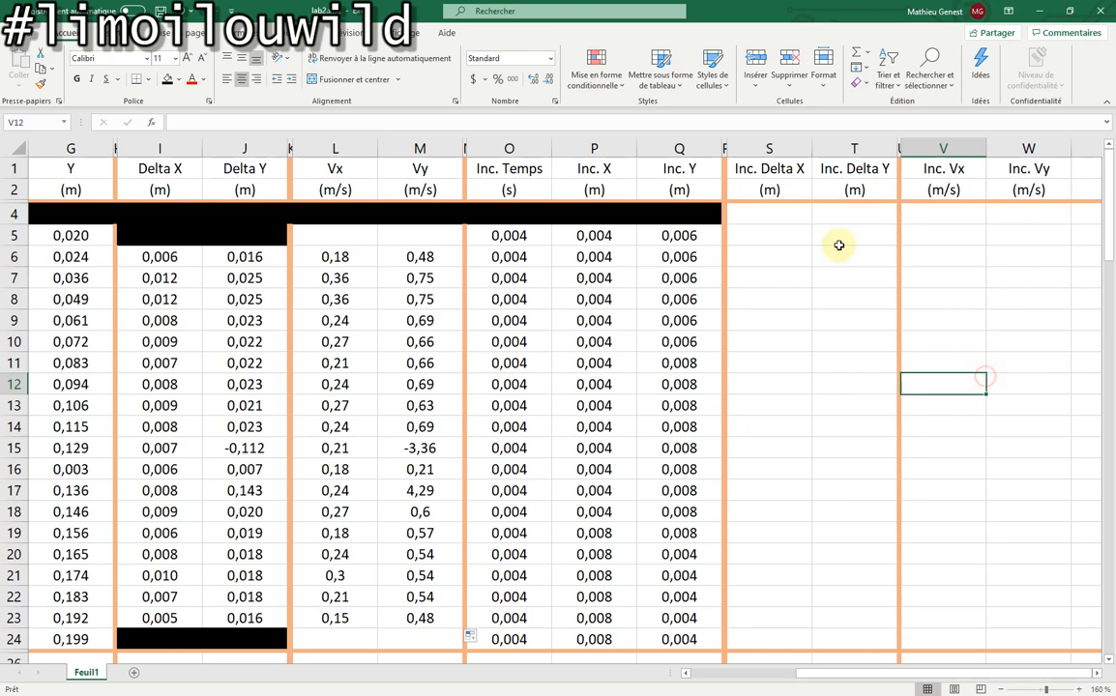
click(773, 233)
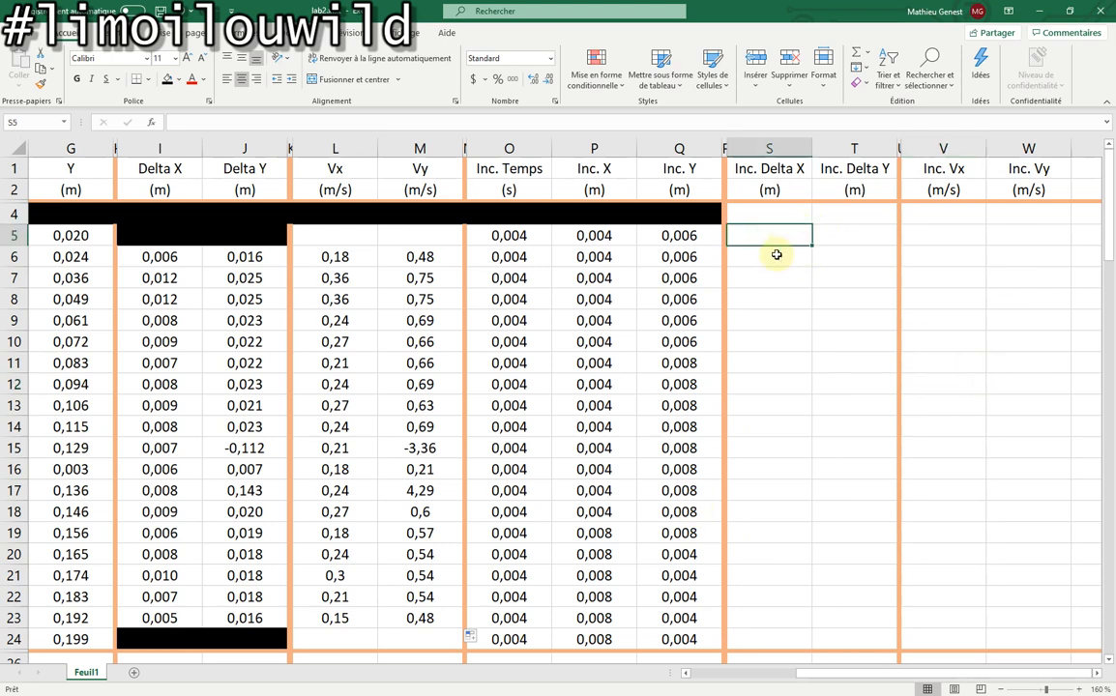
drag(514, 235, 679, 236)
key(Delete)
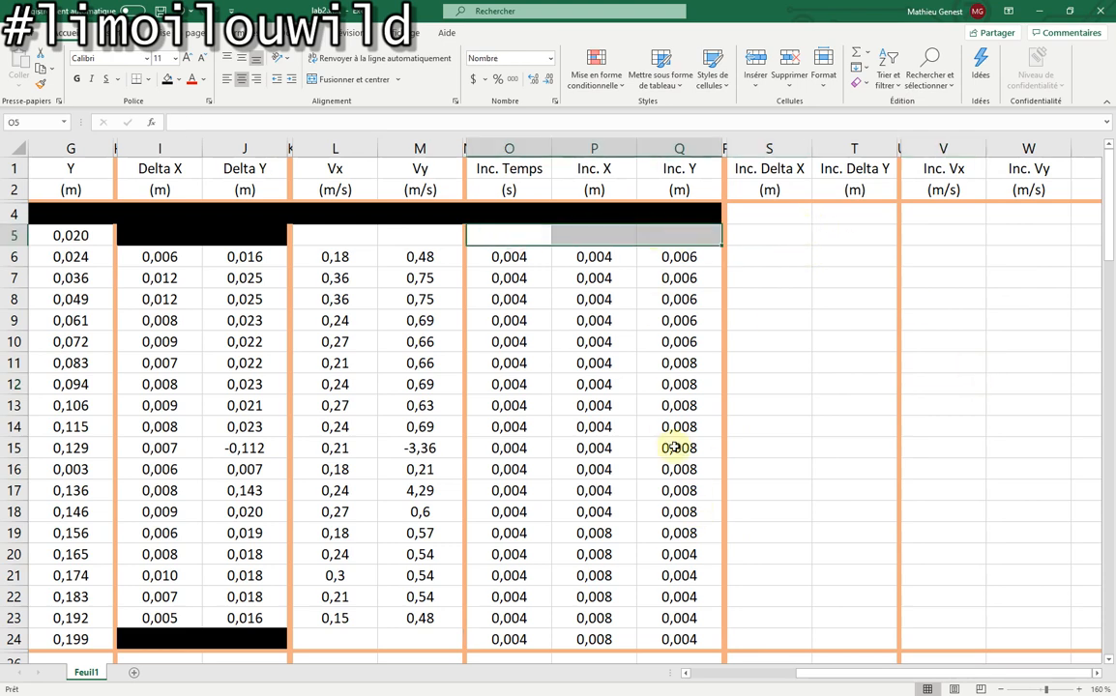
drag(490, 639, 663, 645)
key(Delete)
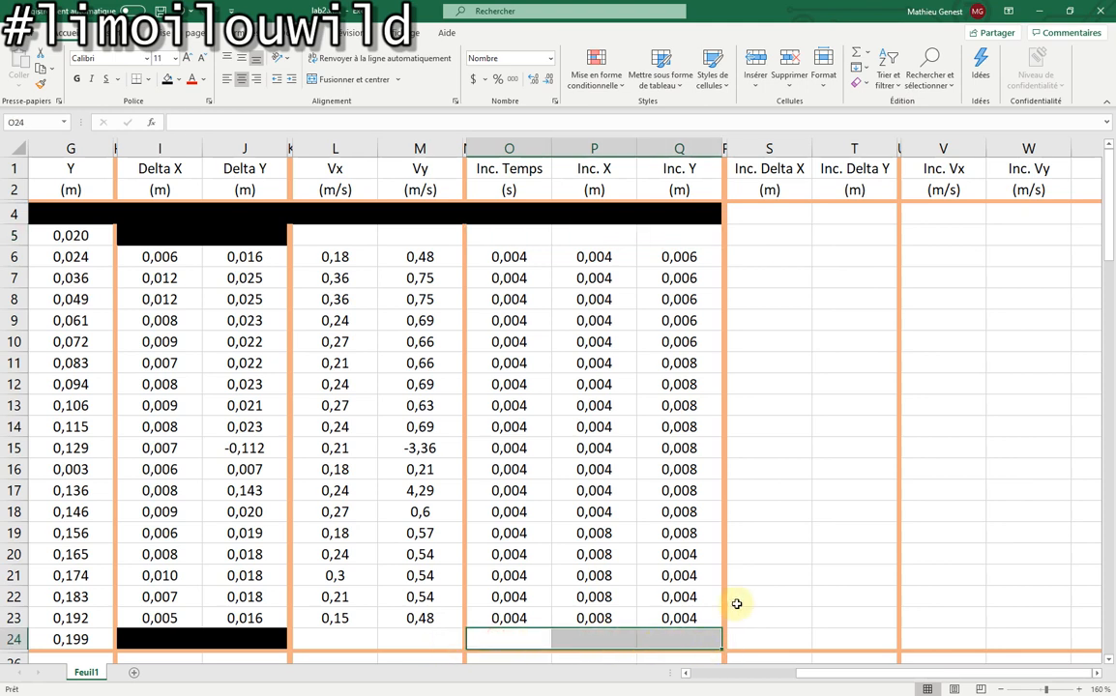
Enter =O6+O8 in S6 as the Inc. Delta X formula and fill it down to S23
click(773, 254)
text(=)
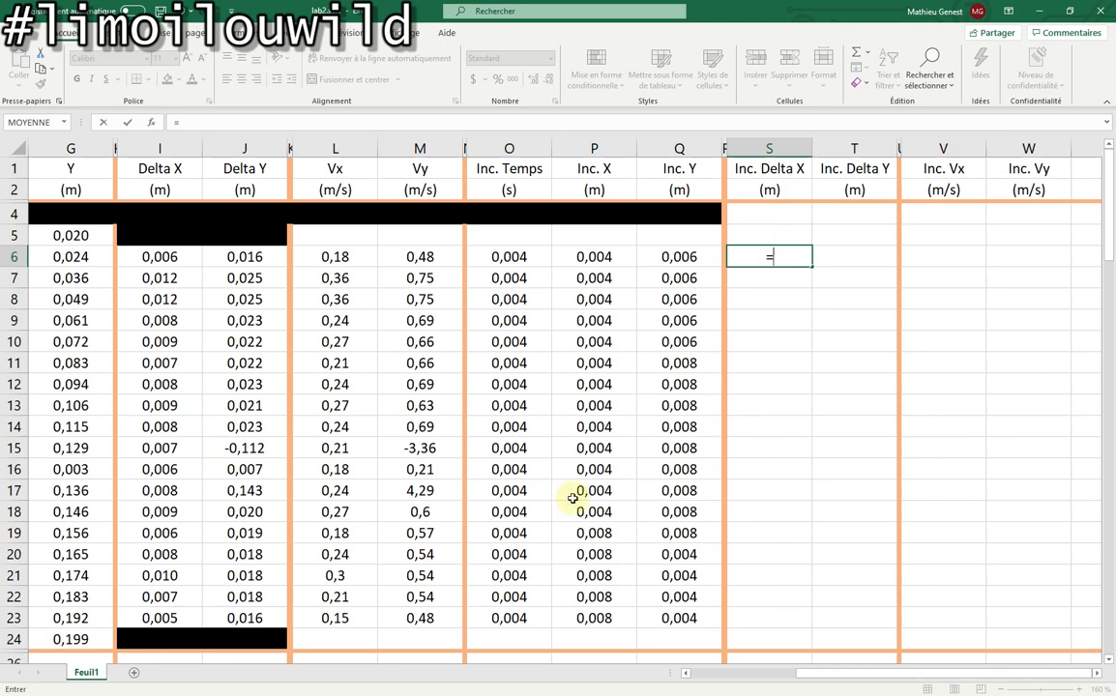
drag(821, 677, 779, 674)
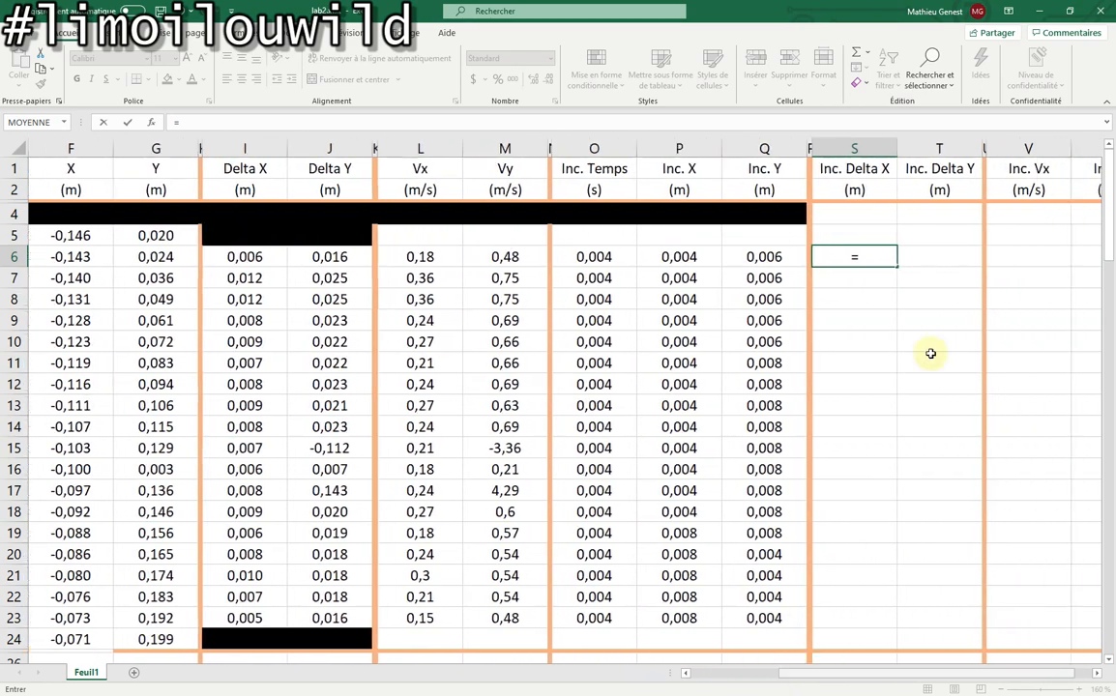
click(601, 255)
text(+)
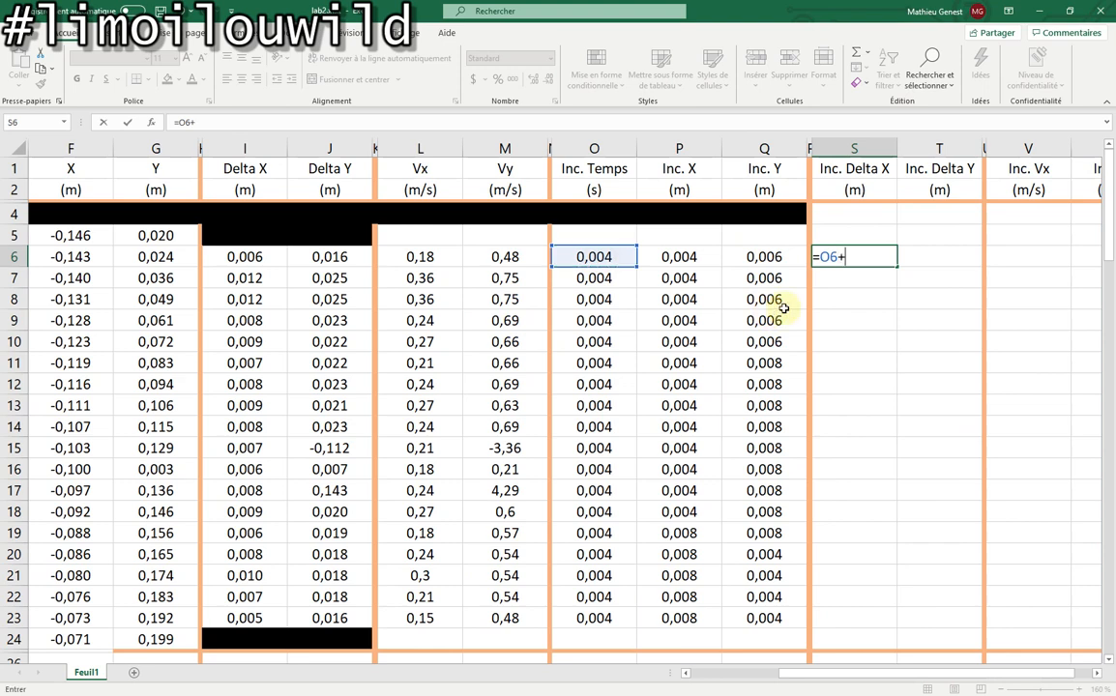
click(587, 295)
key(Return)
click(888, 258)
drag(894, 292, 870, 624)
Enter =O8+O6 in T6 as the Inc. Delta Y formula and fill it down to T23
click(956, 258)
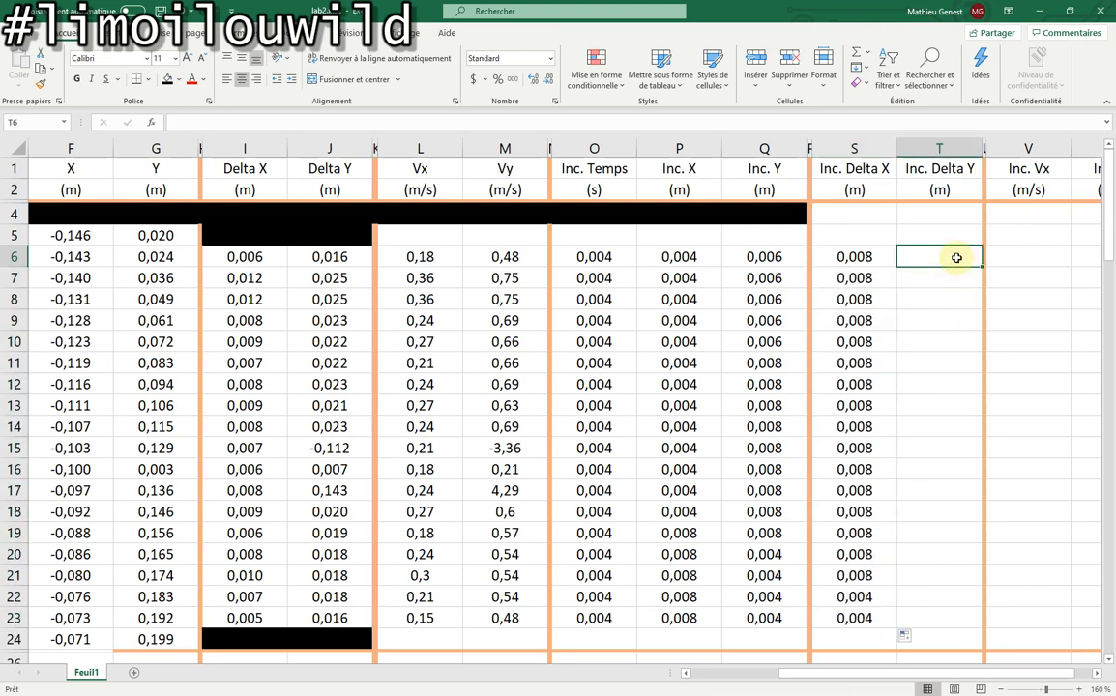
text(=)
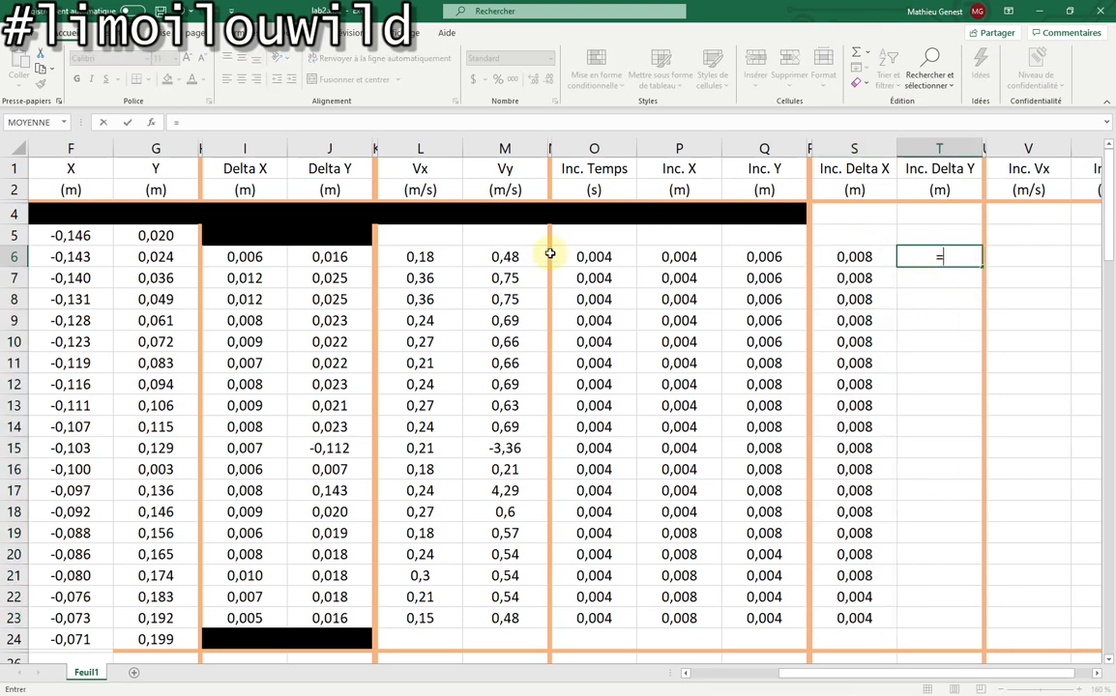
click(596, 301)
text(+)
click(618, 256)
key(Return)
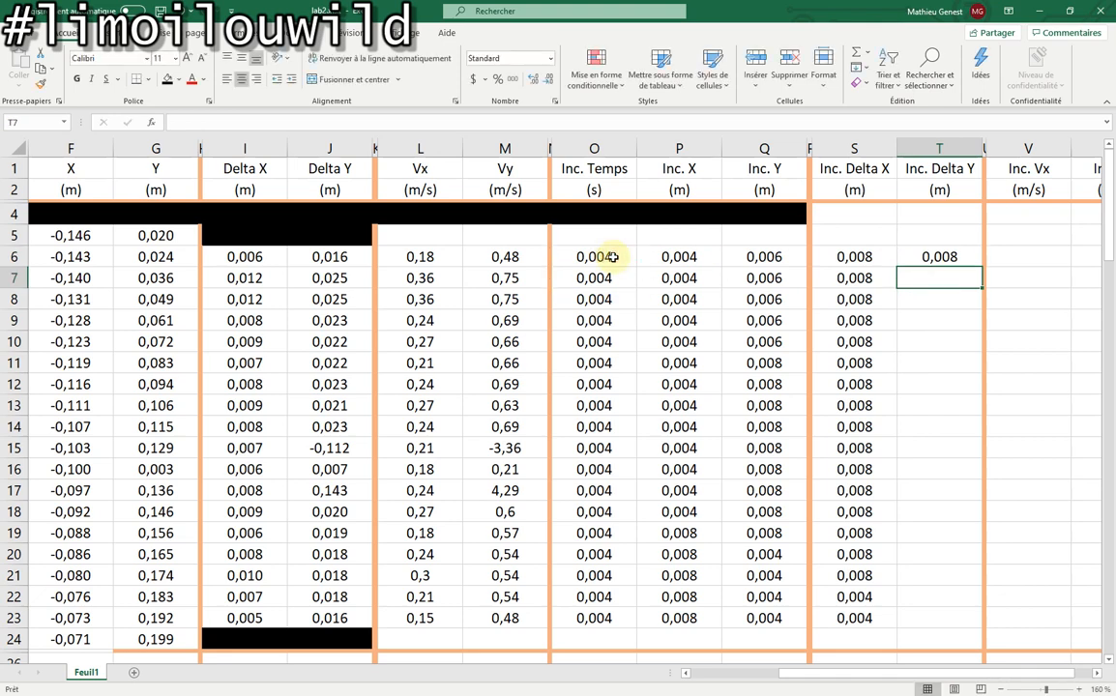
click(925, 260)
drag(981, 266, 948, 629)
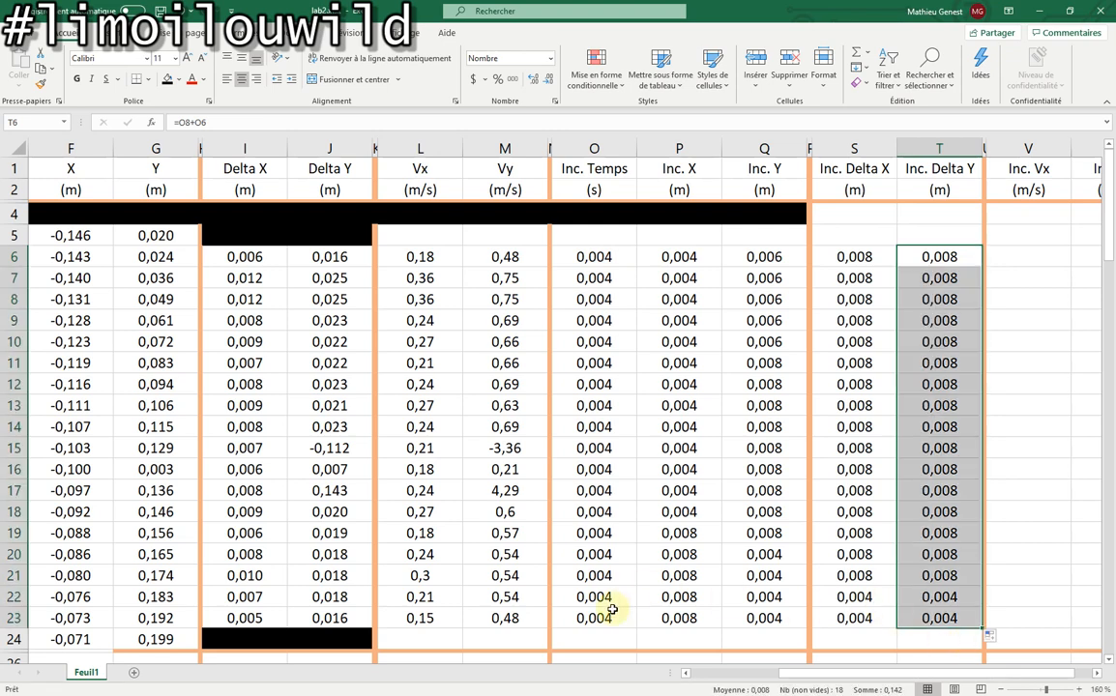
Clear the values in L23:T23, and extend the =1/240 time uncertainty in column O down to O24 and up to O5
drag(422, 622, 918, 622)
key(Delete)
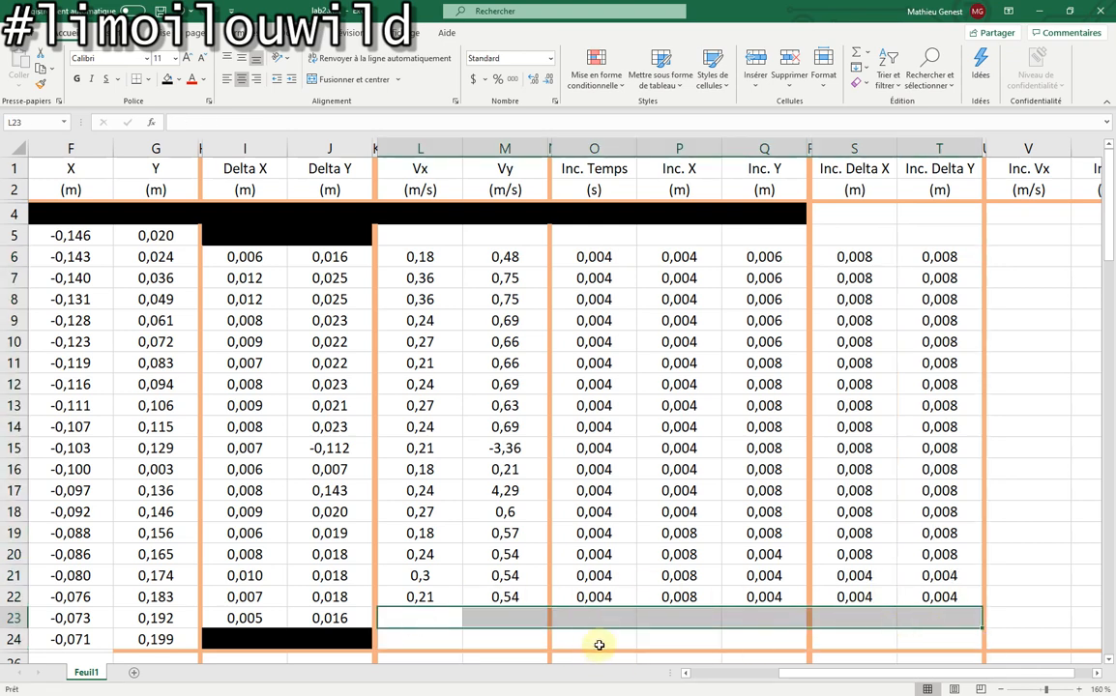
click(673, 597)
click(610, 615)
click(607, 596)
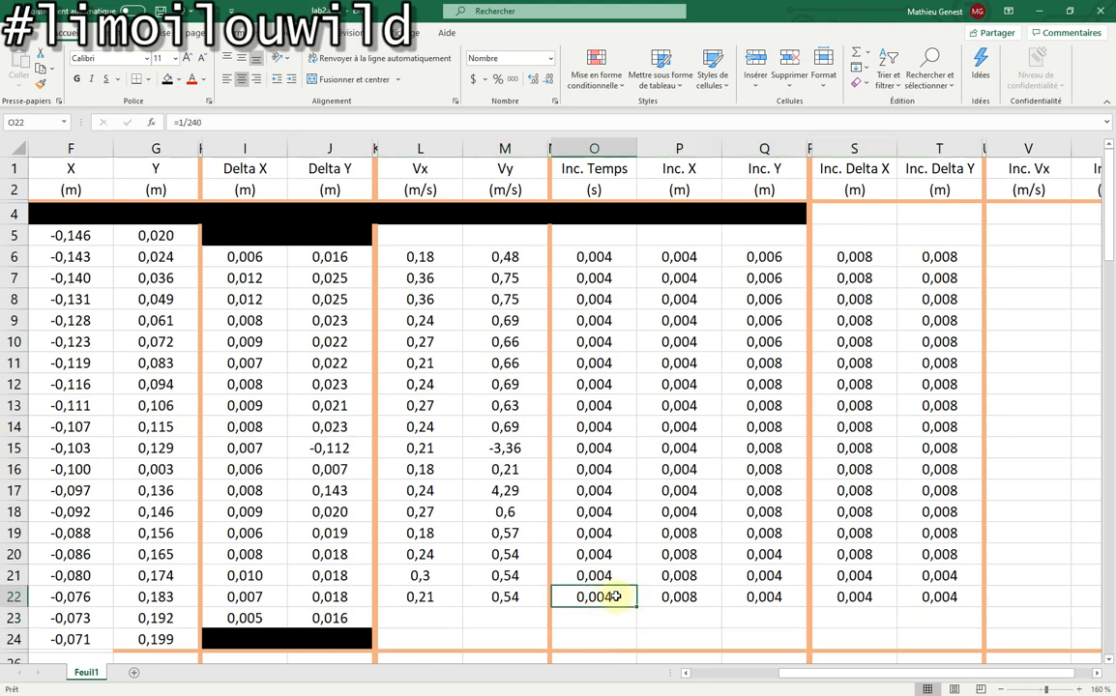
drag(636, 607, 638, 640)
click(677, 637)
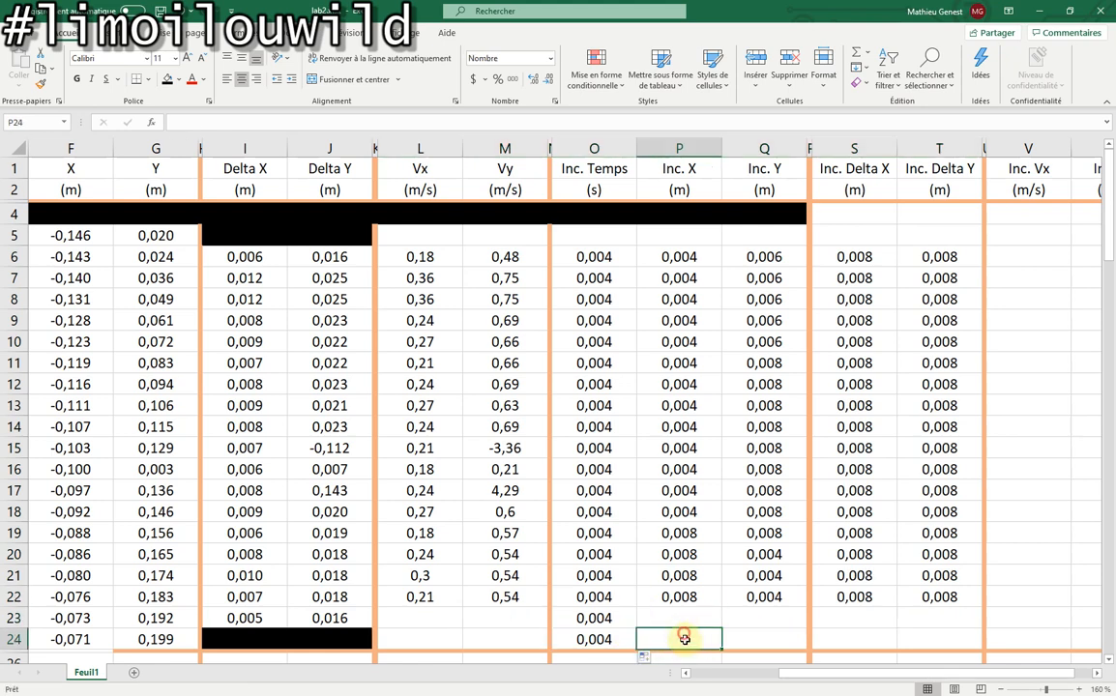
click(631, 257)
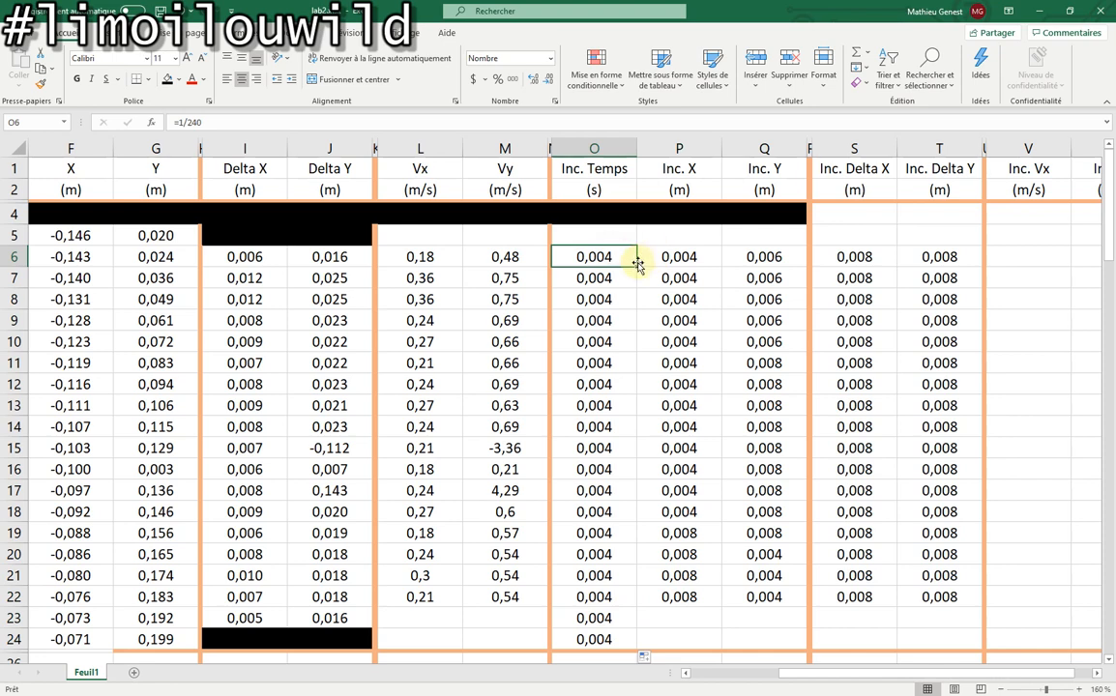
drag(636, 267, 637, 232)
Examine the displacement uncertainties in S6:T22 and the Delta X and Delta Y values in I6:J23
click(930, 259)
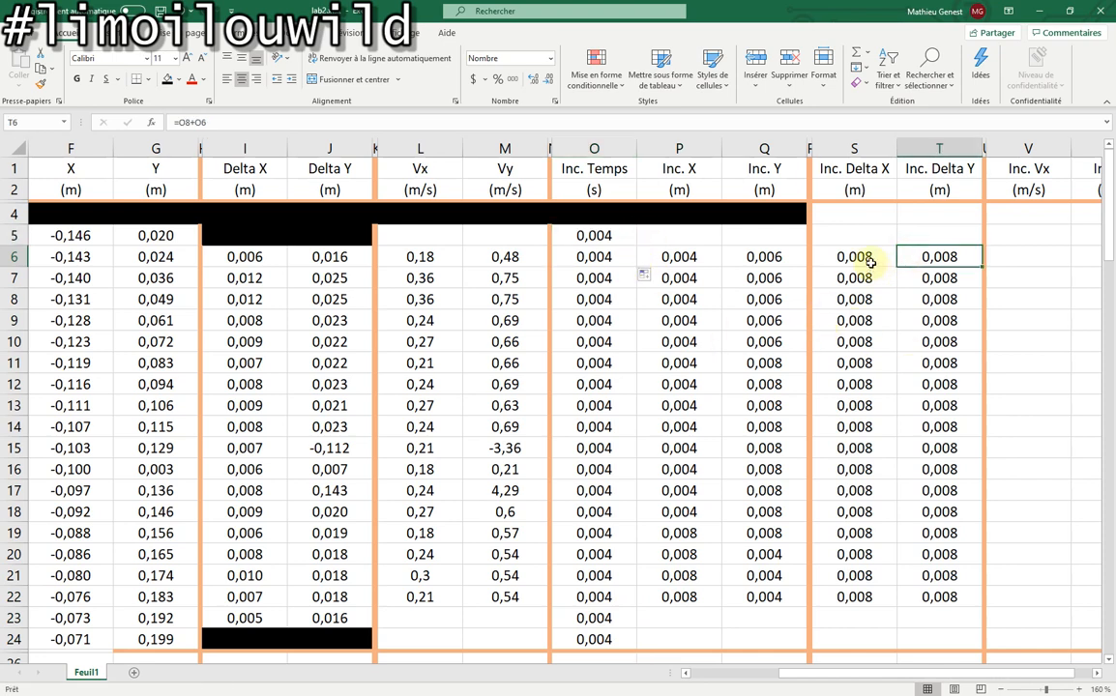
drag(876, 258, 875, 279)
drag(868, 510, 867, 597)
drag(940, 260, 936, 599)
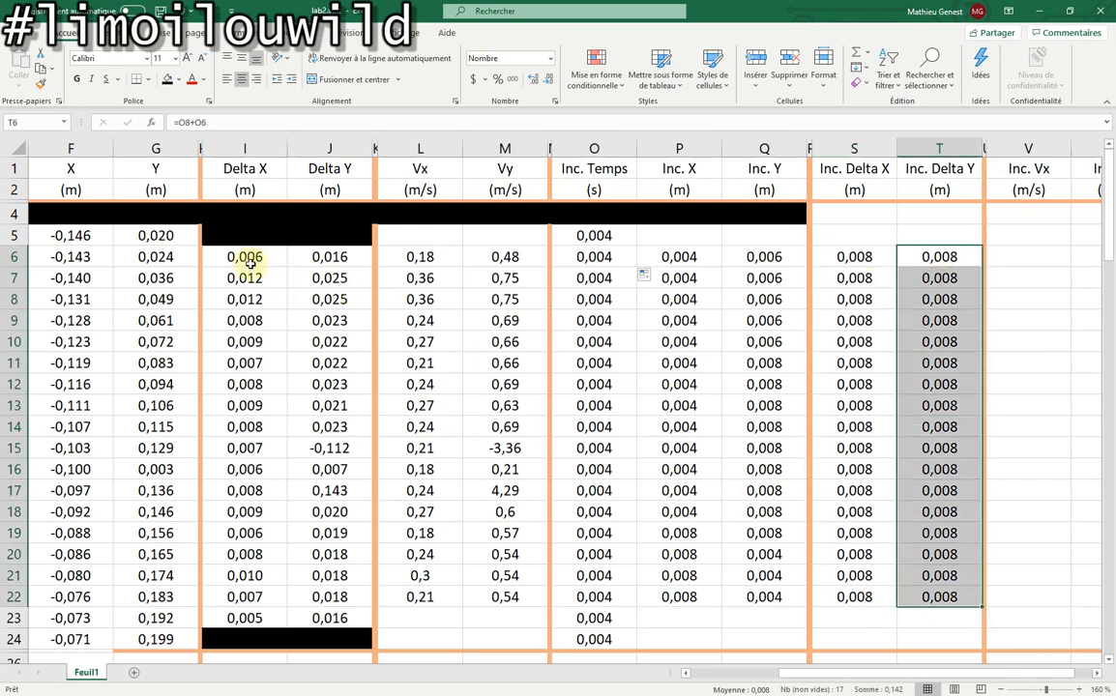
drag(250, 258, 249, 278)
drag(257, 385, 269, 598)
drag(331, 255, 343, 614)
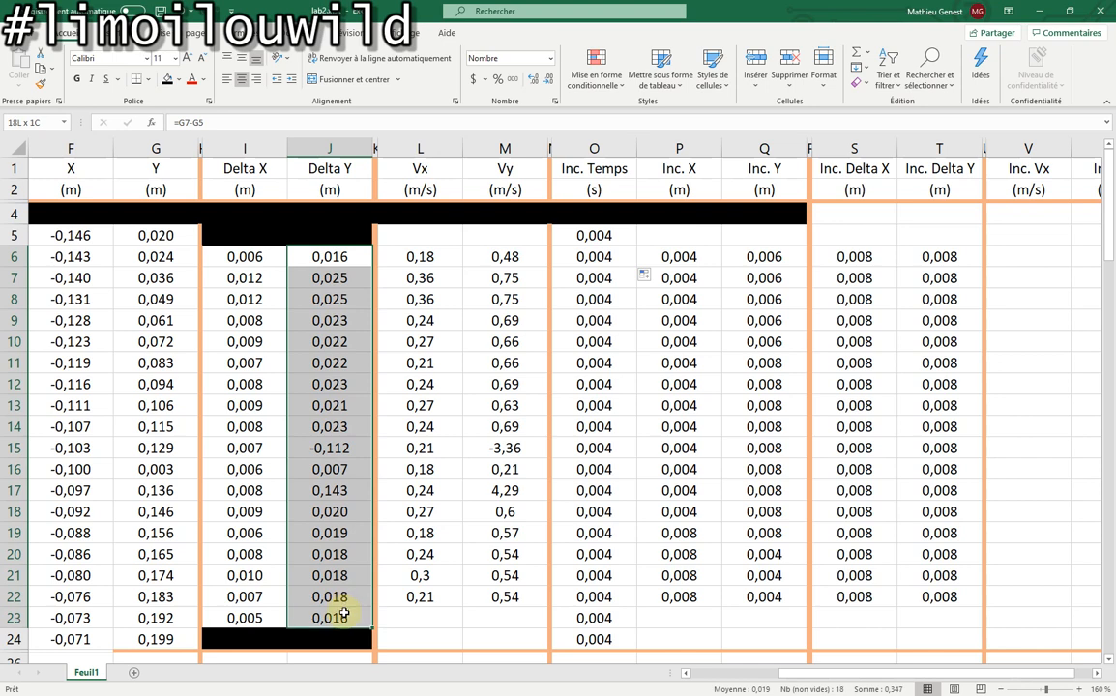
Begin the Inc. Vx formula in V6 with =((I6+S6)/(2/60-2*O6)-
click(1029, 257)
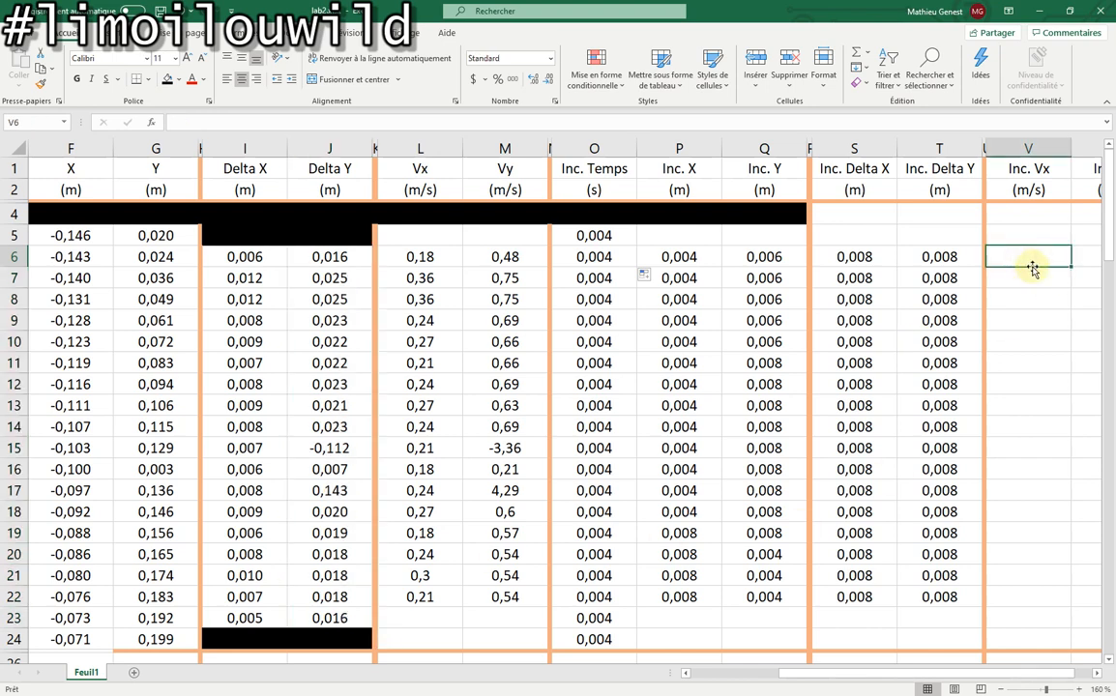
text(=)
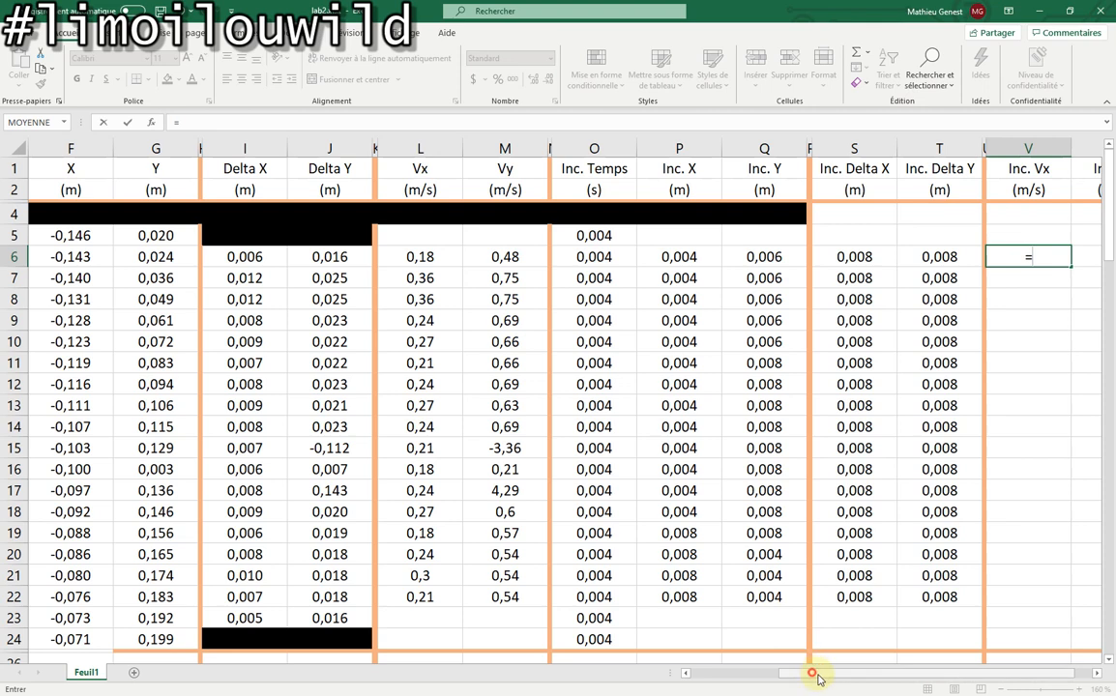
drag(817, 677, 890, 677)
text((()
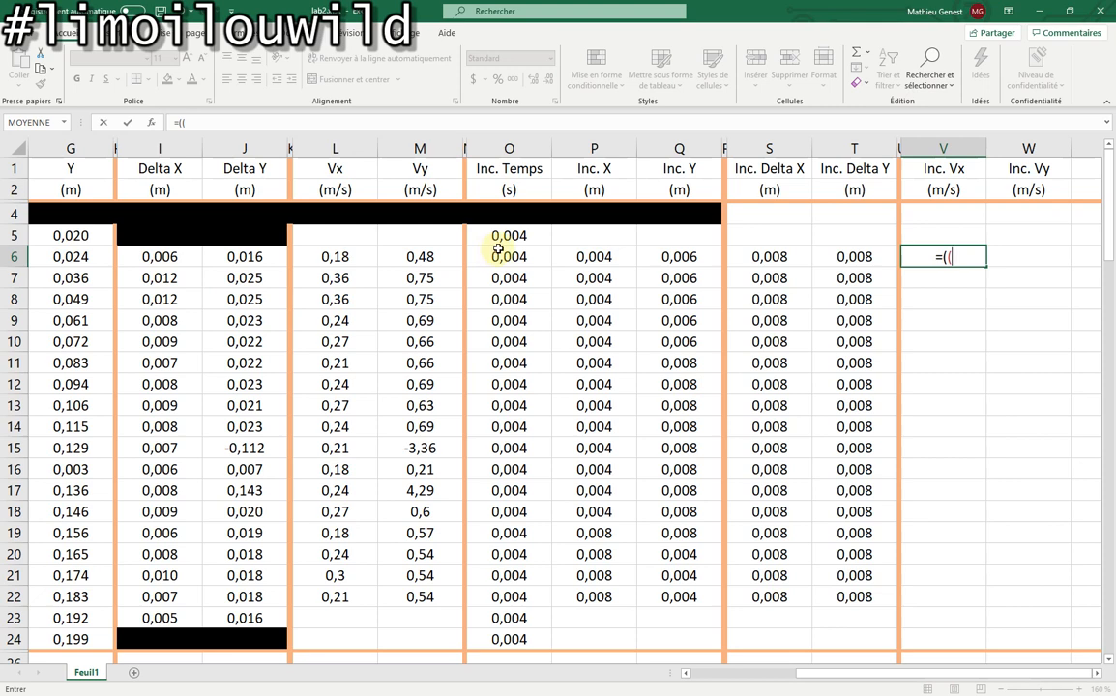
click(162, 257)
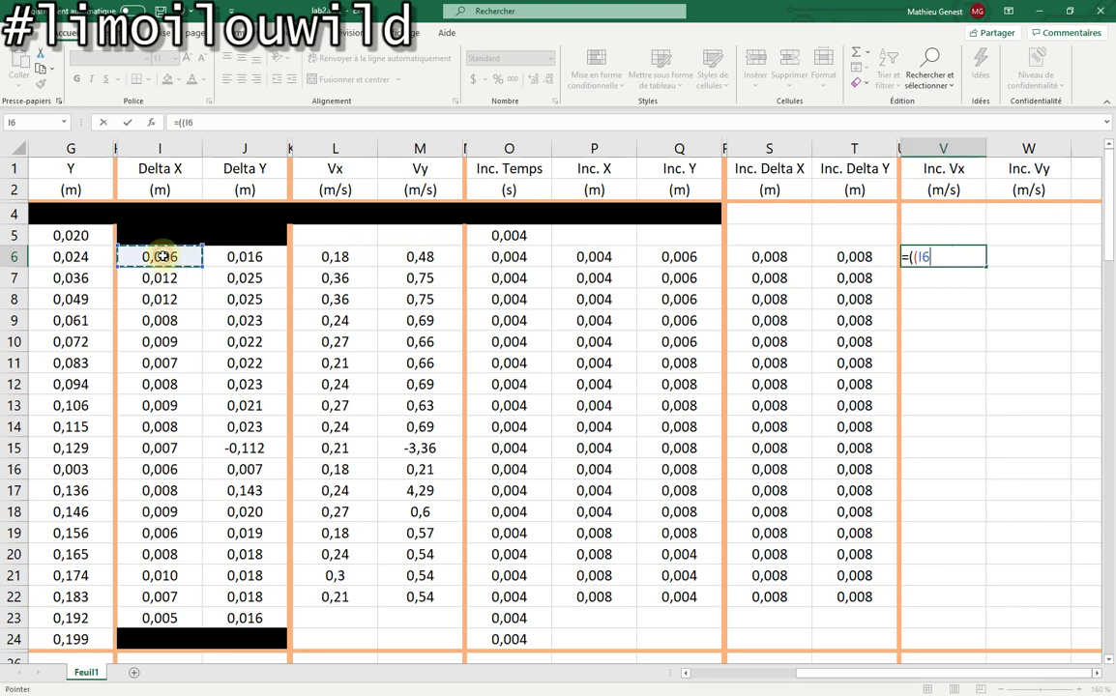
text(+)
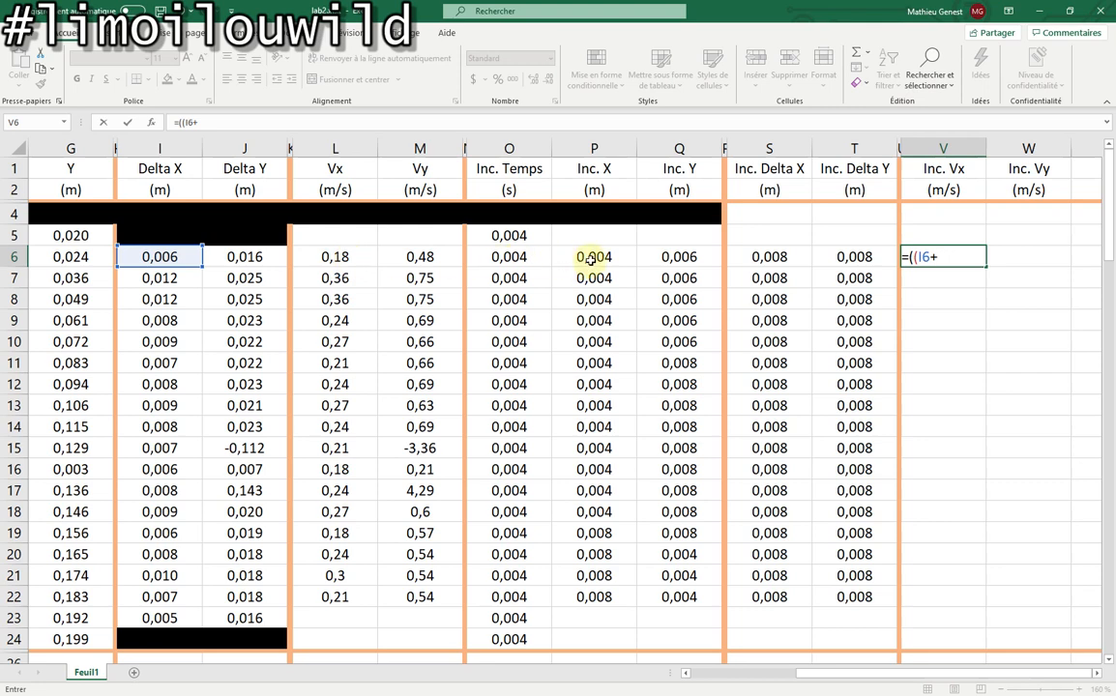
click(779, 258)
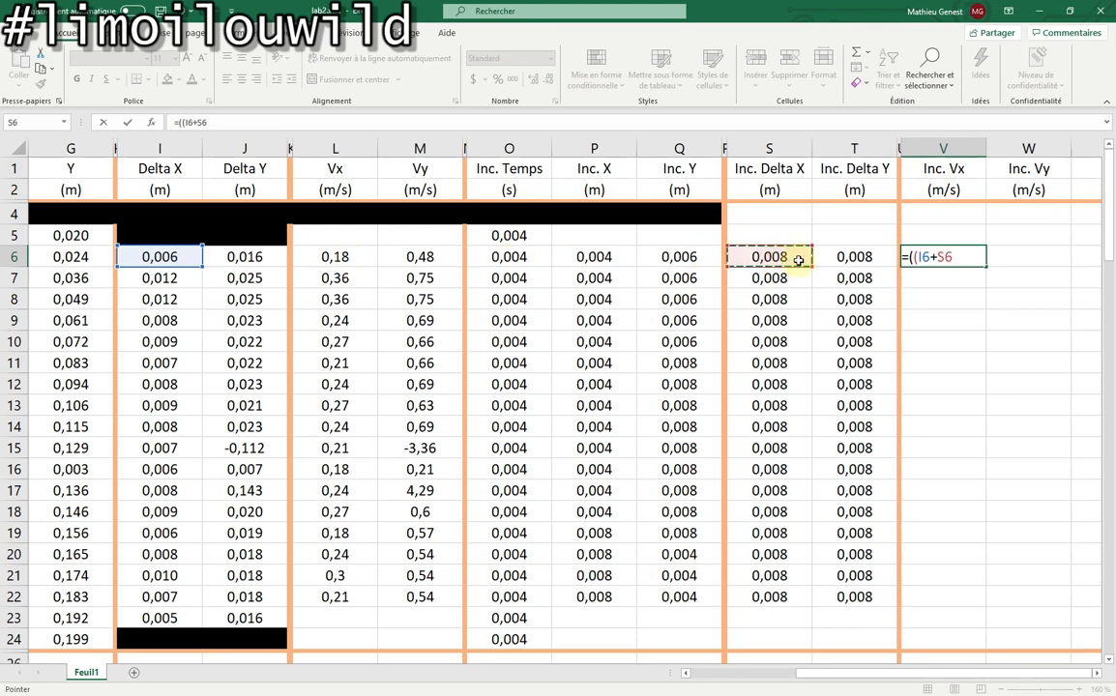
text())
text(/(2/60-2*)
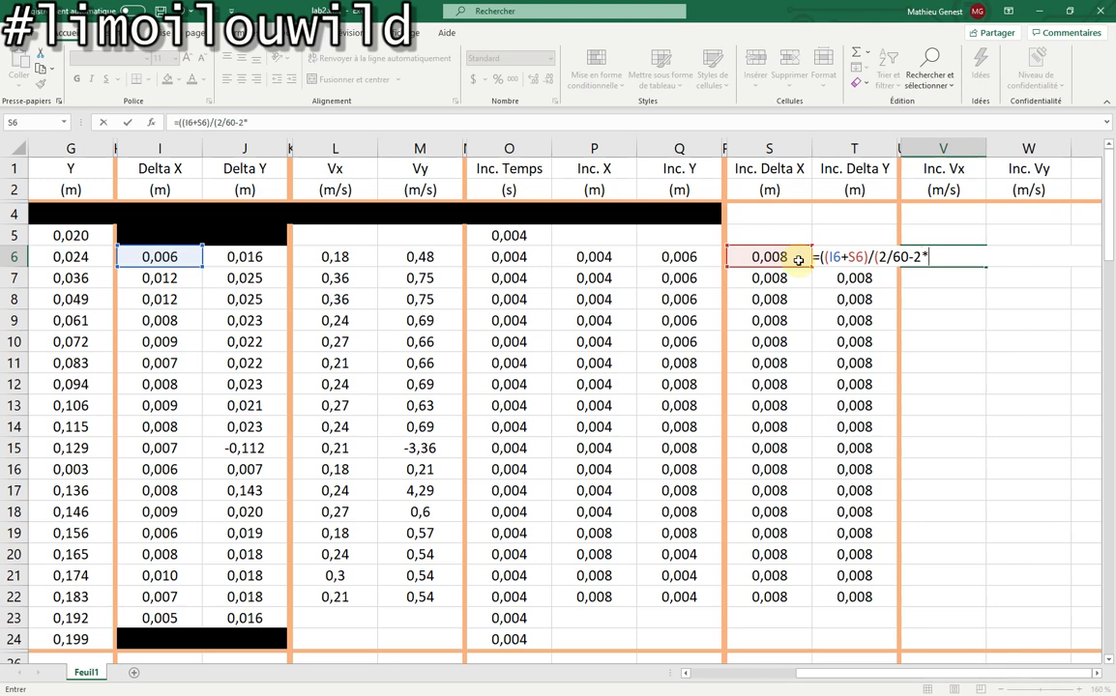
click(538, 260)
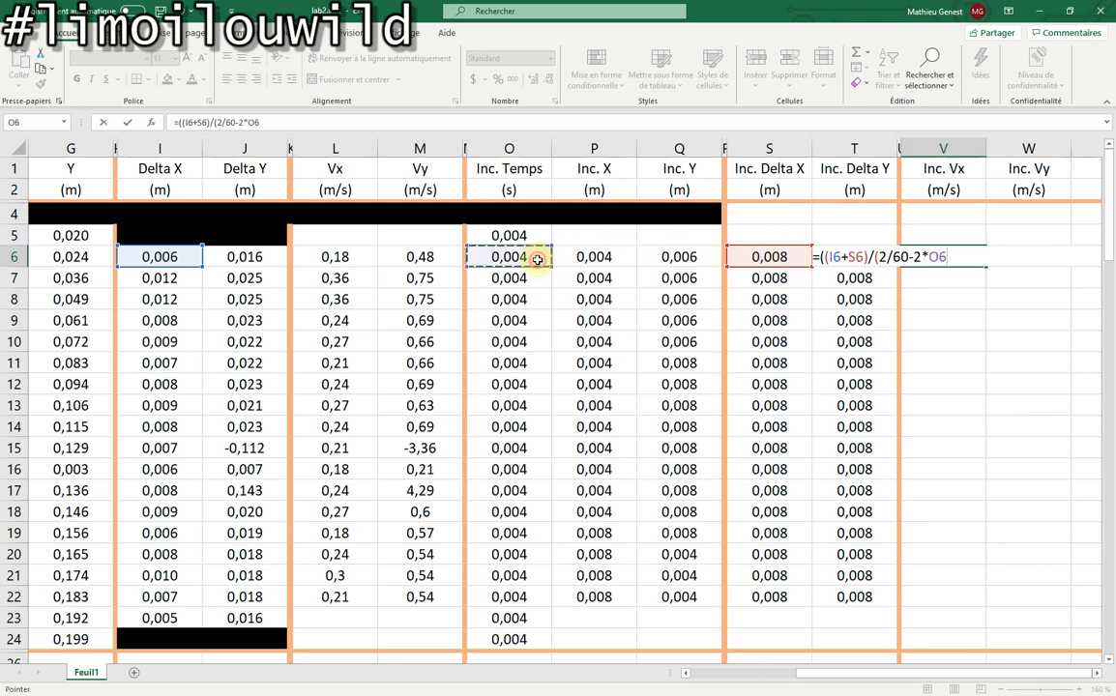
text()-)
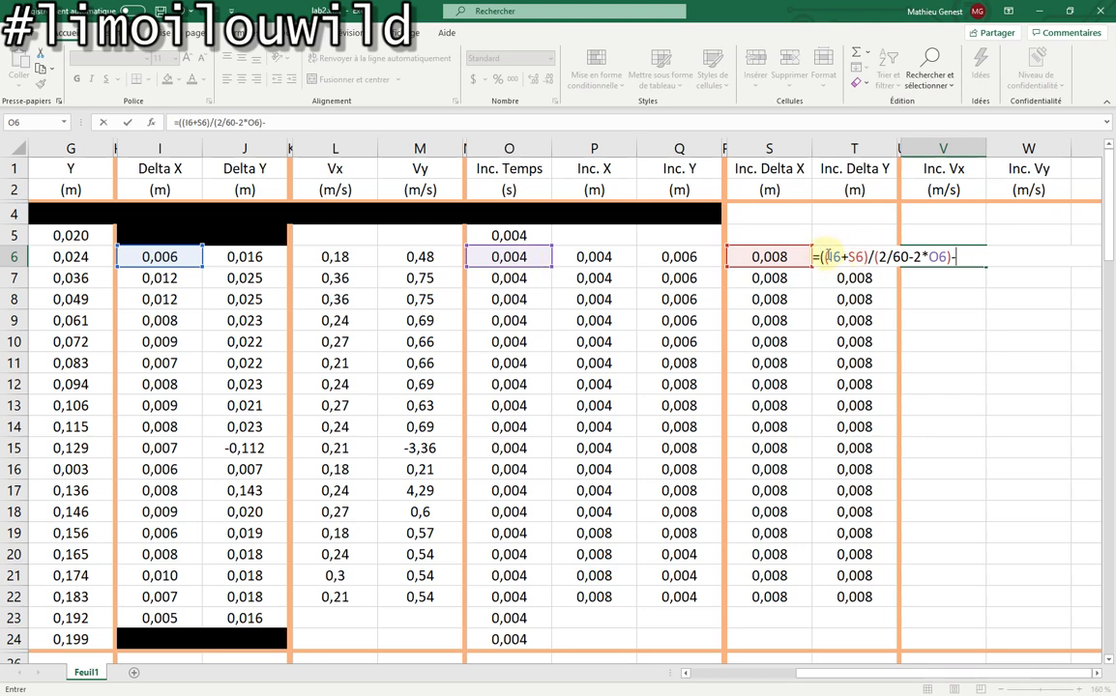
Complete the V6 formula as =((I6+S6)/(2/60-2*O6)-(I6-S6)/(2/60+2*O6))/2 by reusing and adapting its first term
drag(820, 256, 955, 260)
key(ctrl+c)
key(End)
key(ctrl+v)
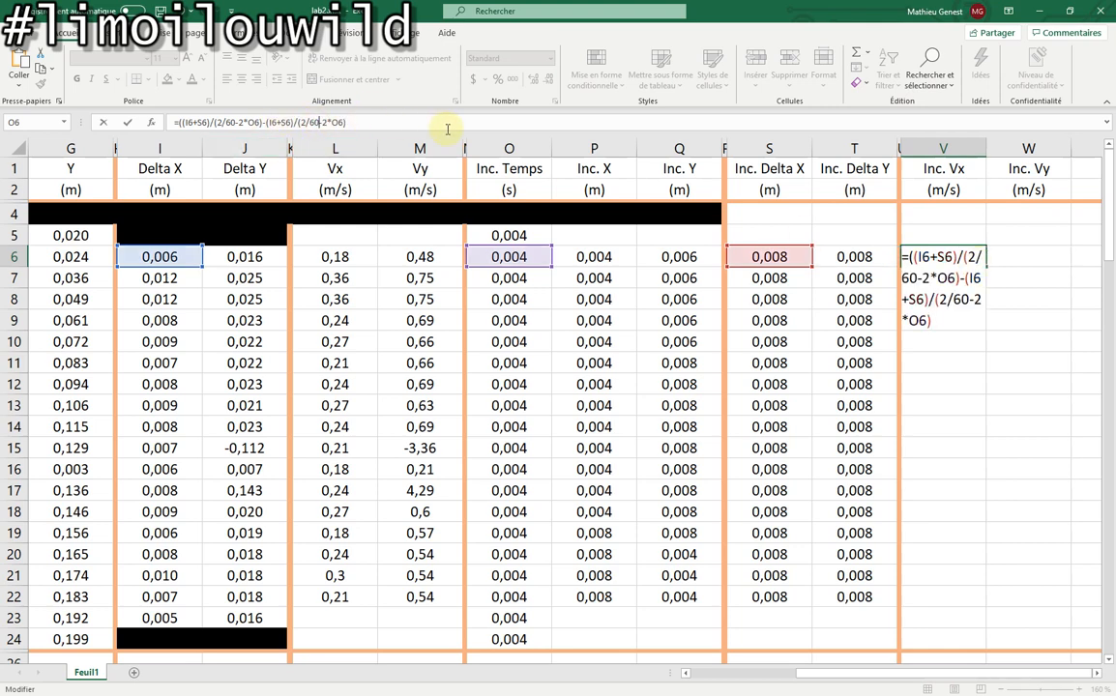
key(BackSpace)
text(-)
key(BackSpace)
text(+)
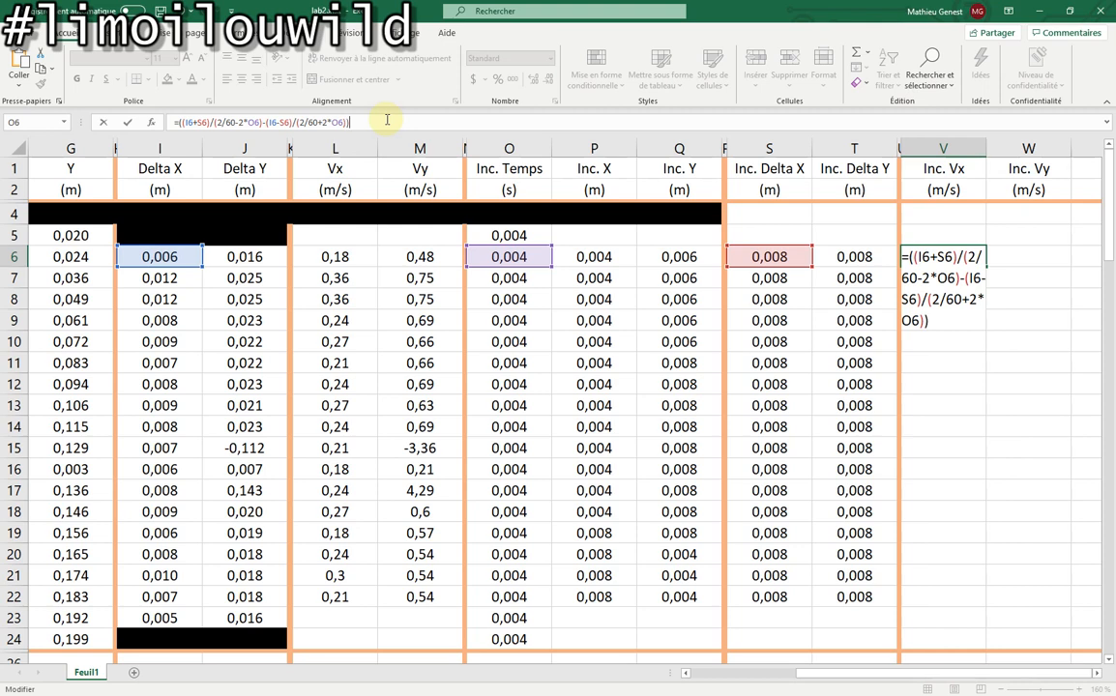
key(Return)
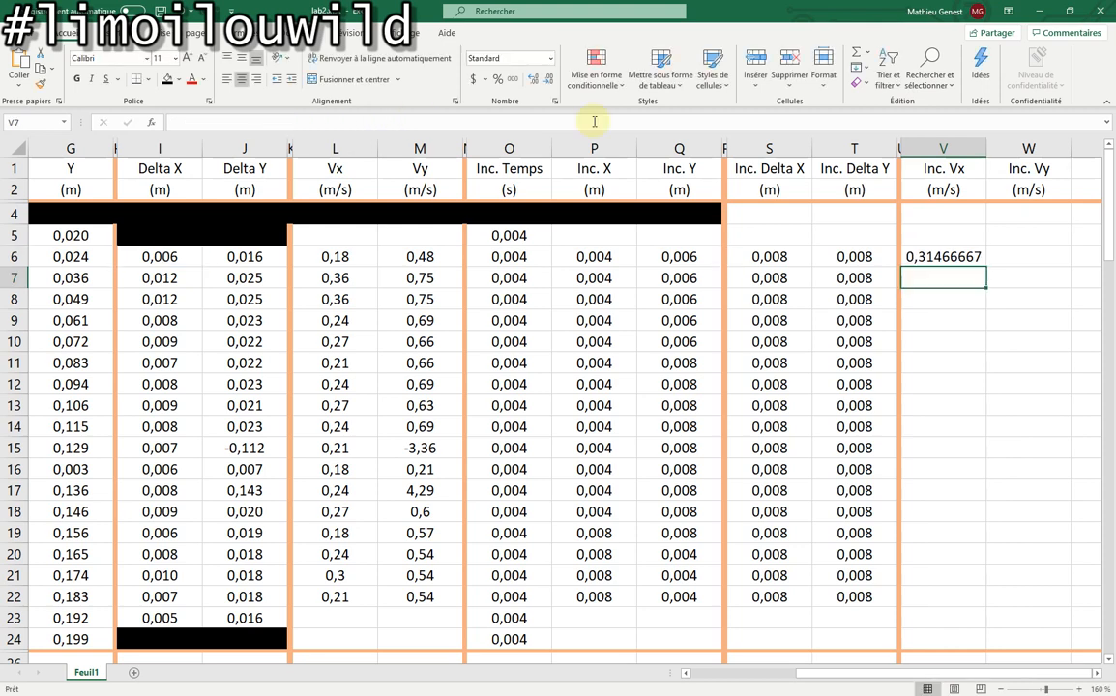
Fill the Inc. Vx formula down to V22 and show V6:V22 with one decimal place
click(933, 261)
drag(963, 568, 959, 608)
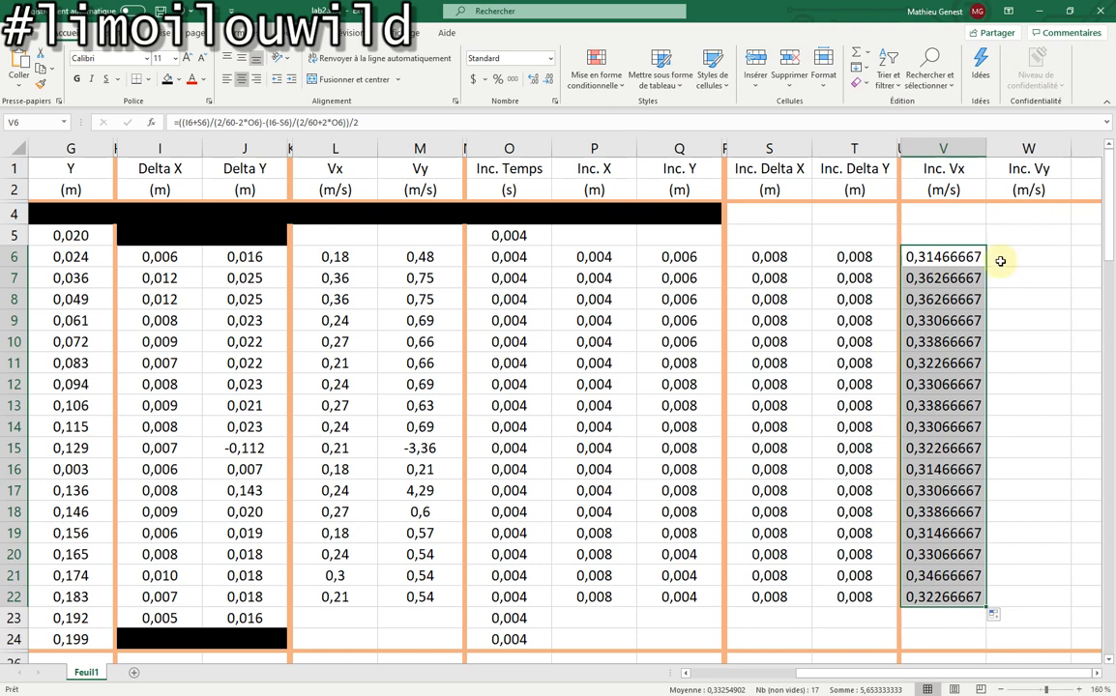
click(537, 81)
click(548, 81)
click(547, 81)
click(547, 82)
click(548, 81)
click(548, 82)
click(547, 82)
click(547, 81)
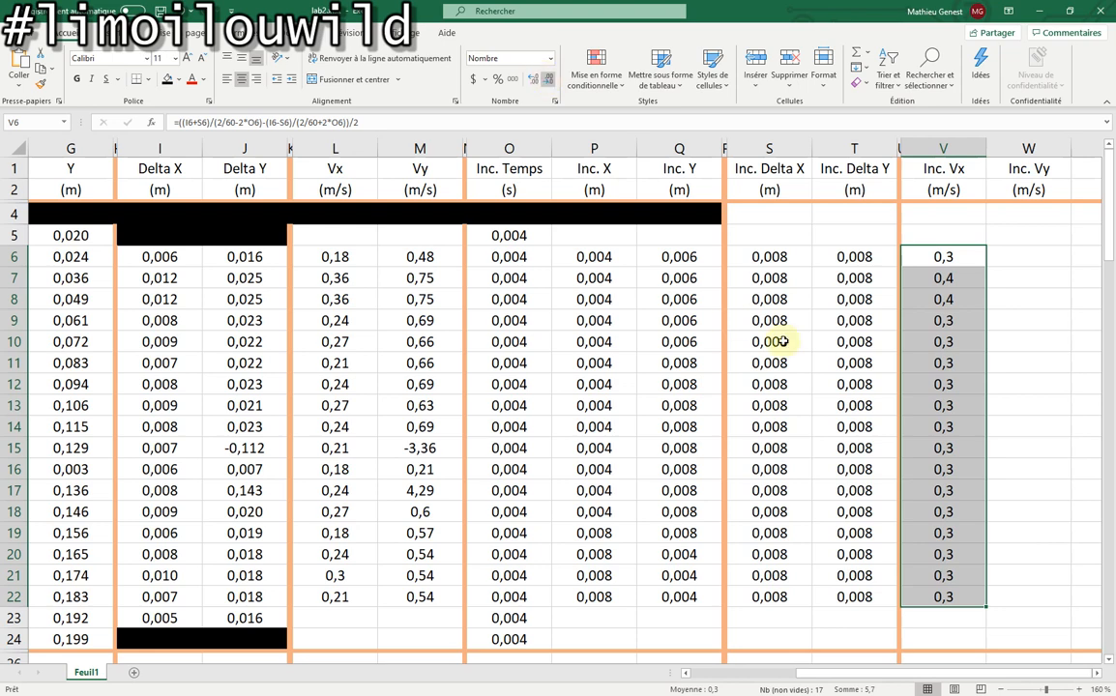
Format the Vx values in L6:L22 to one decimal place, matching the precision of their uncertainties
click(958, 257)
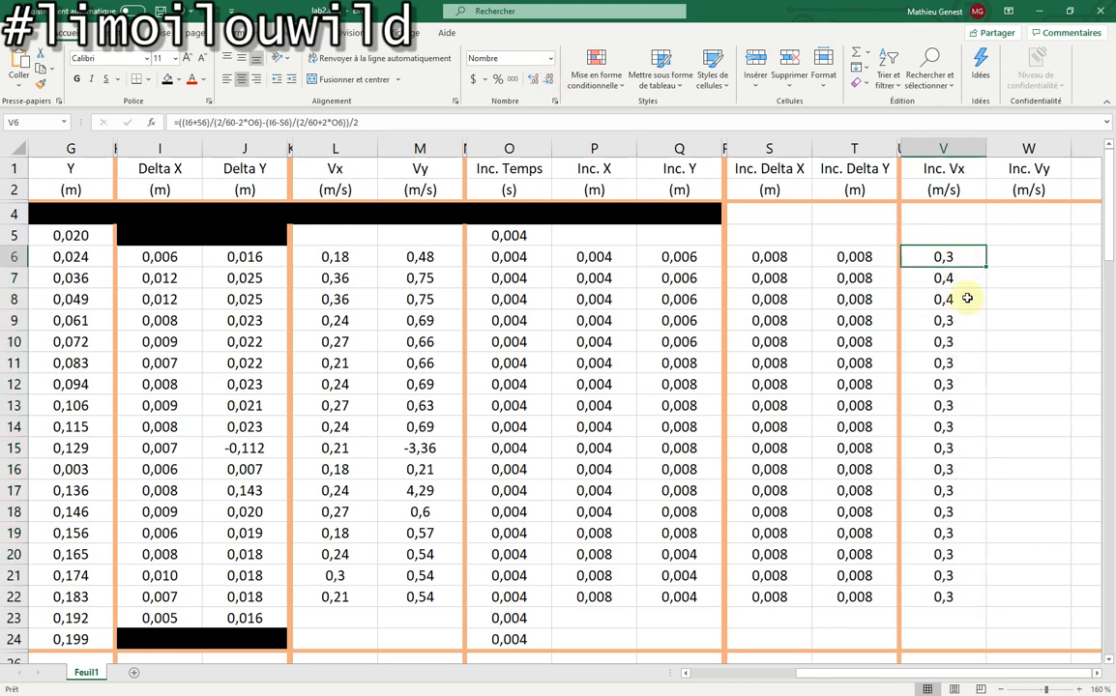
click(968, 280)
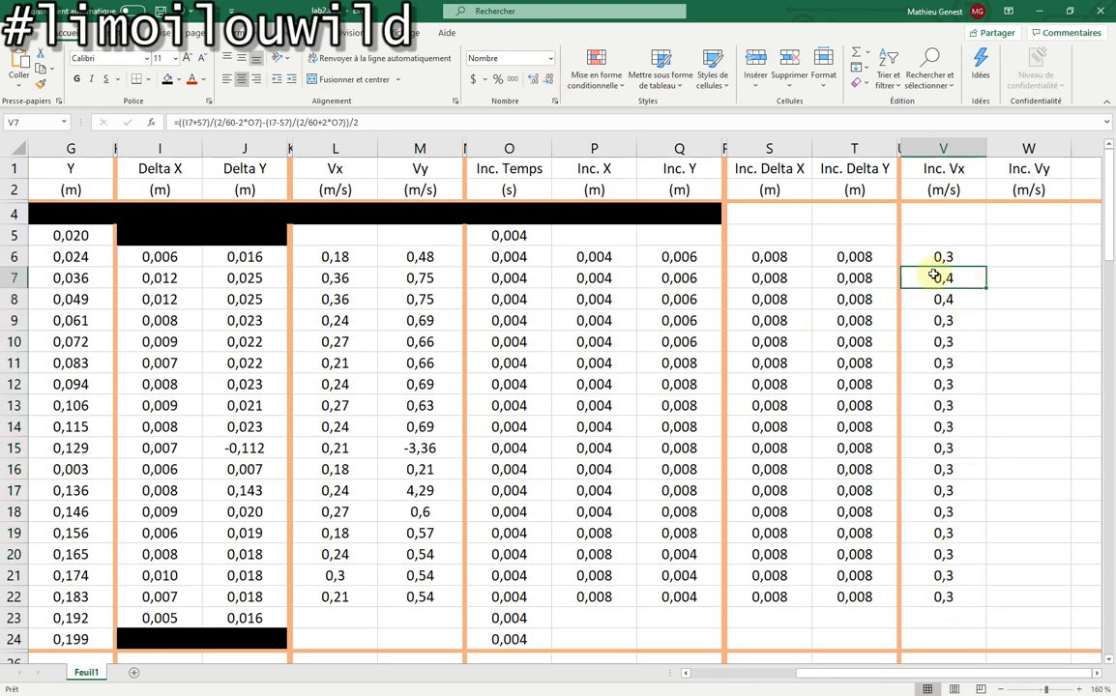
click(972, 303)
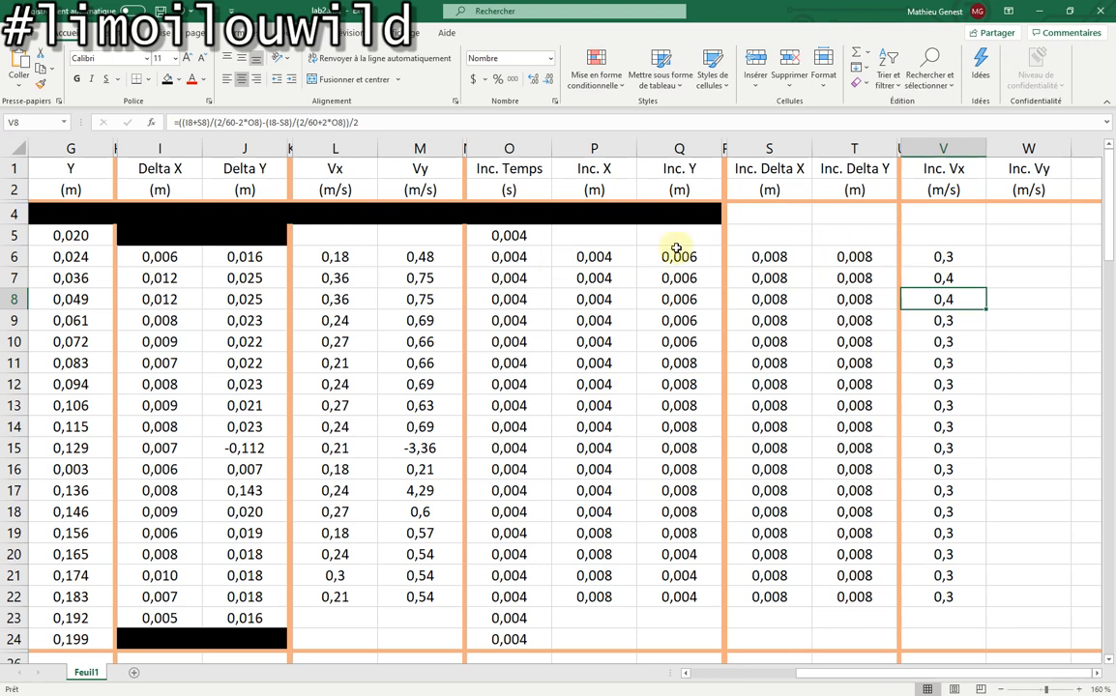
click(335, 259)
drag(334, 258, 338, 597)
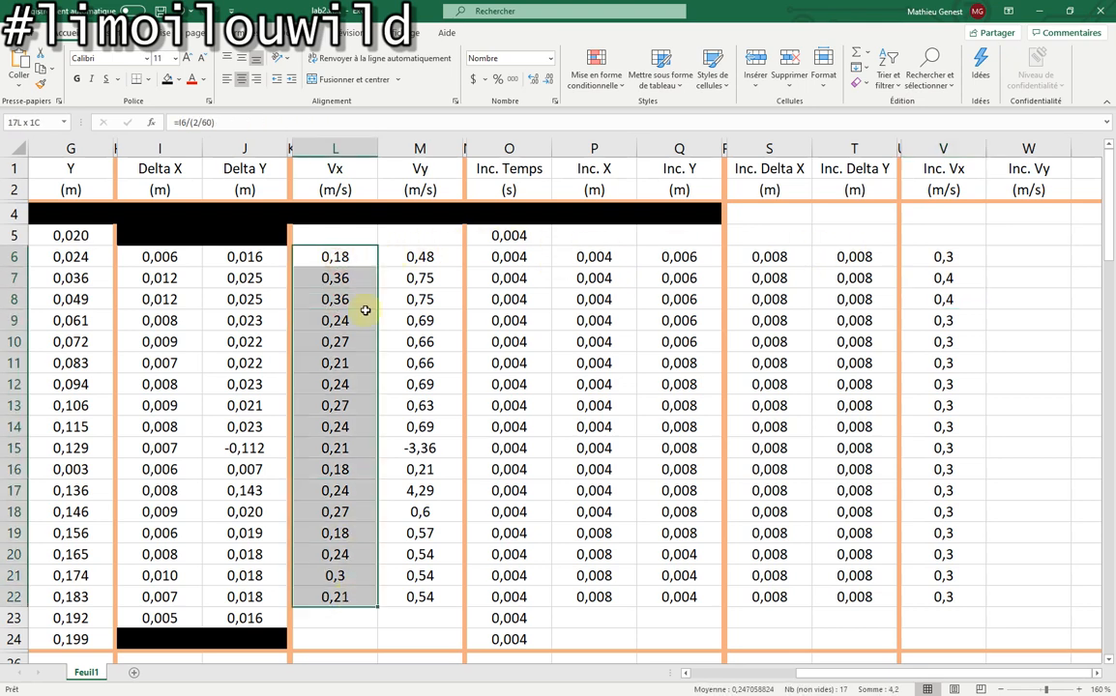
click(533, 81)
click(533, 81)
click(549, 83)
click(548, 83)
click(549, 83)
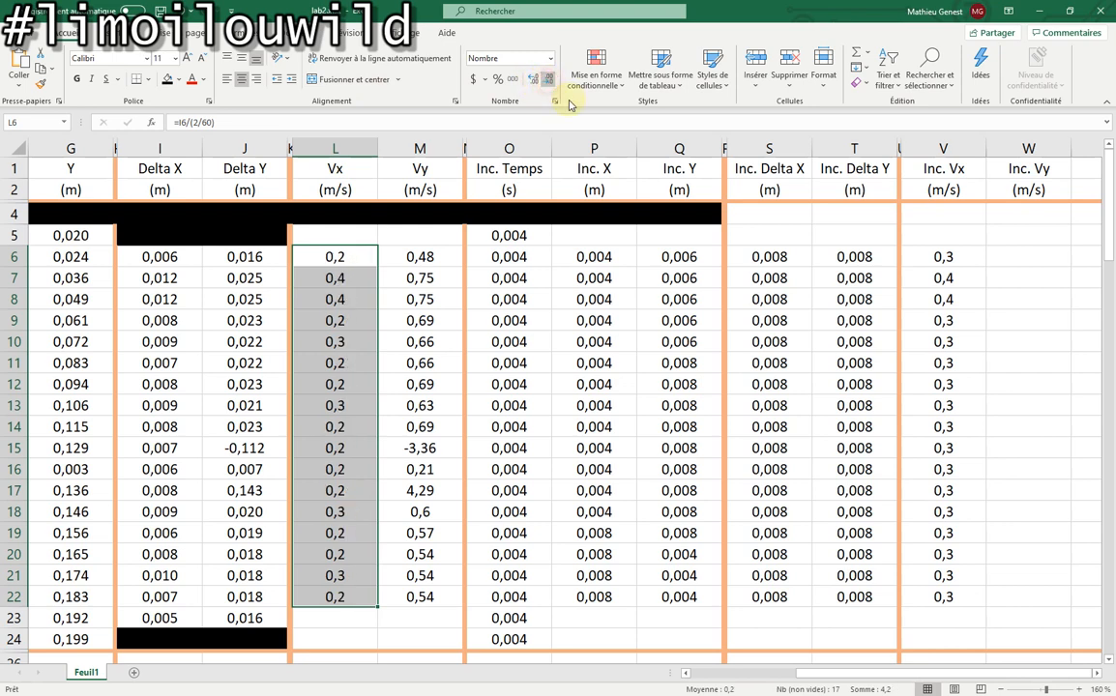
Copy the full text of the Inc. Vx formula in V6 into W6 under Inc. Vy, keeping its references unchanged
click(1024, 254)
click(962, 256)
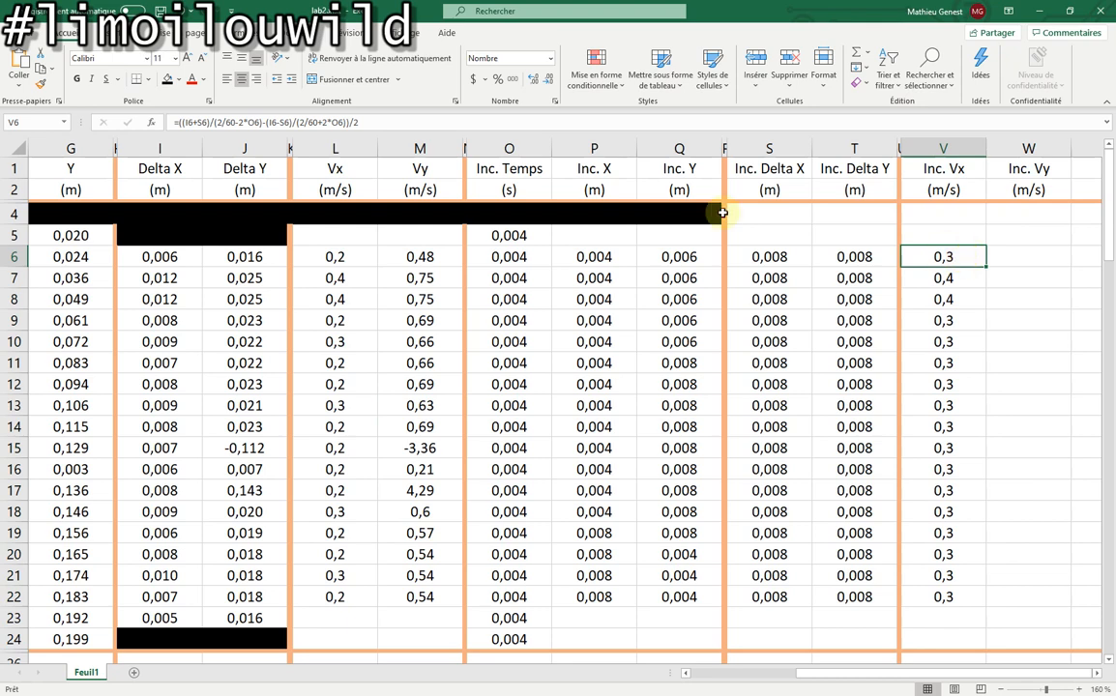
drag(360, 122, 133, 123)
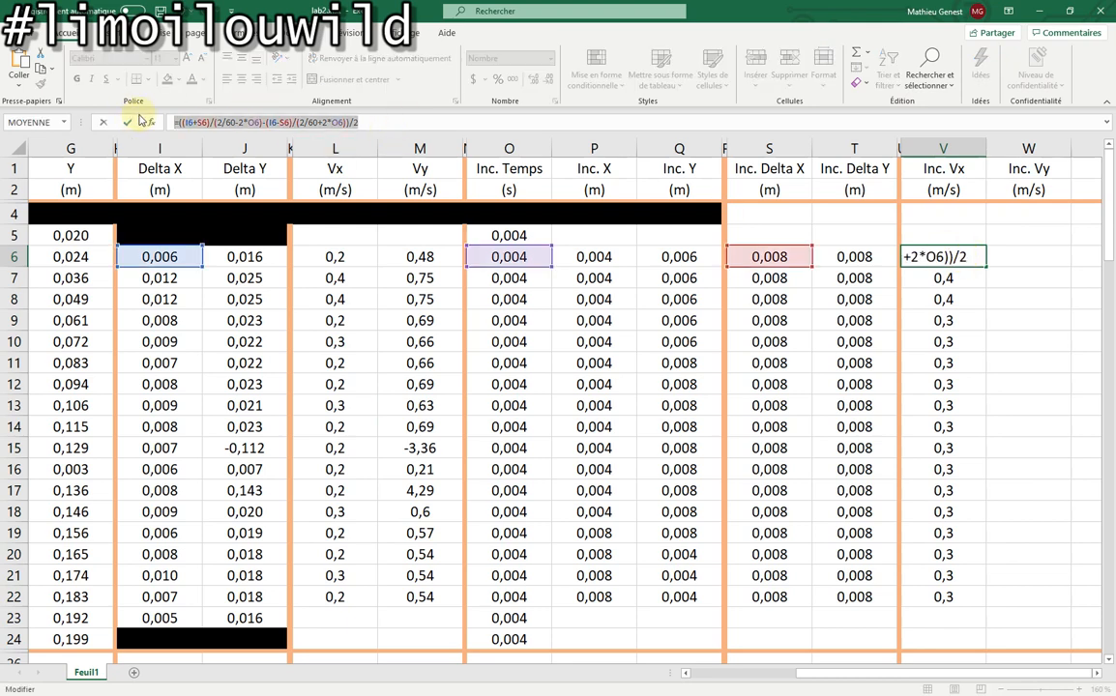
click(1027, 257)
key(Escape)
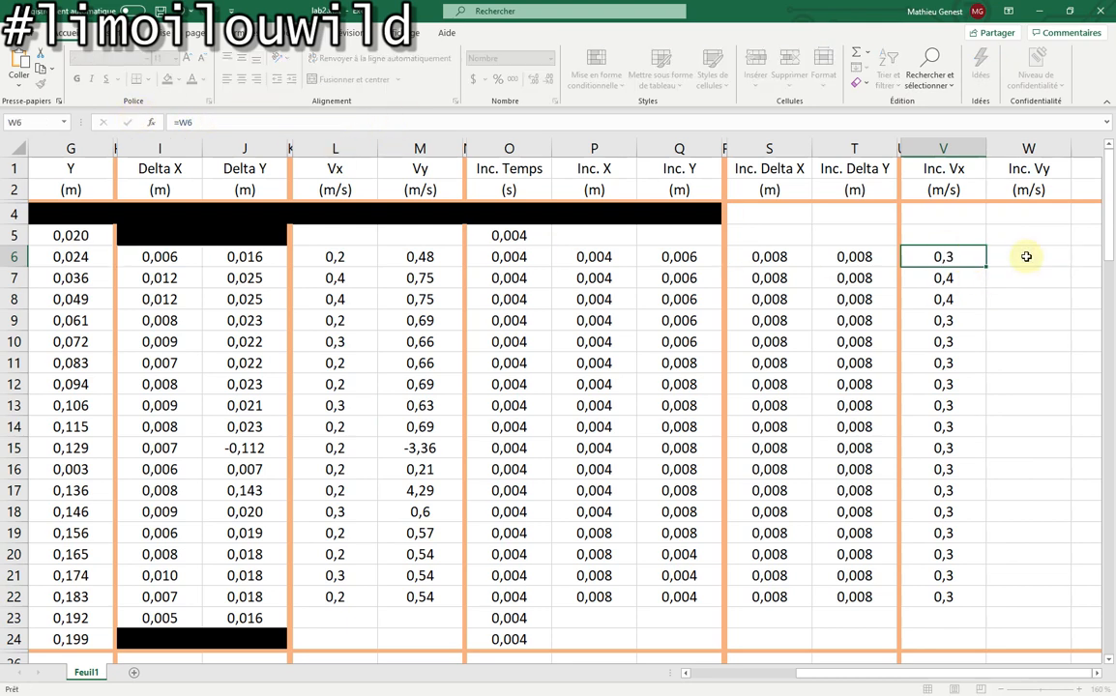
click(1026, 258)
key(ctrl+v)
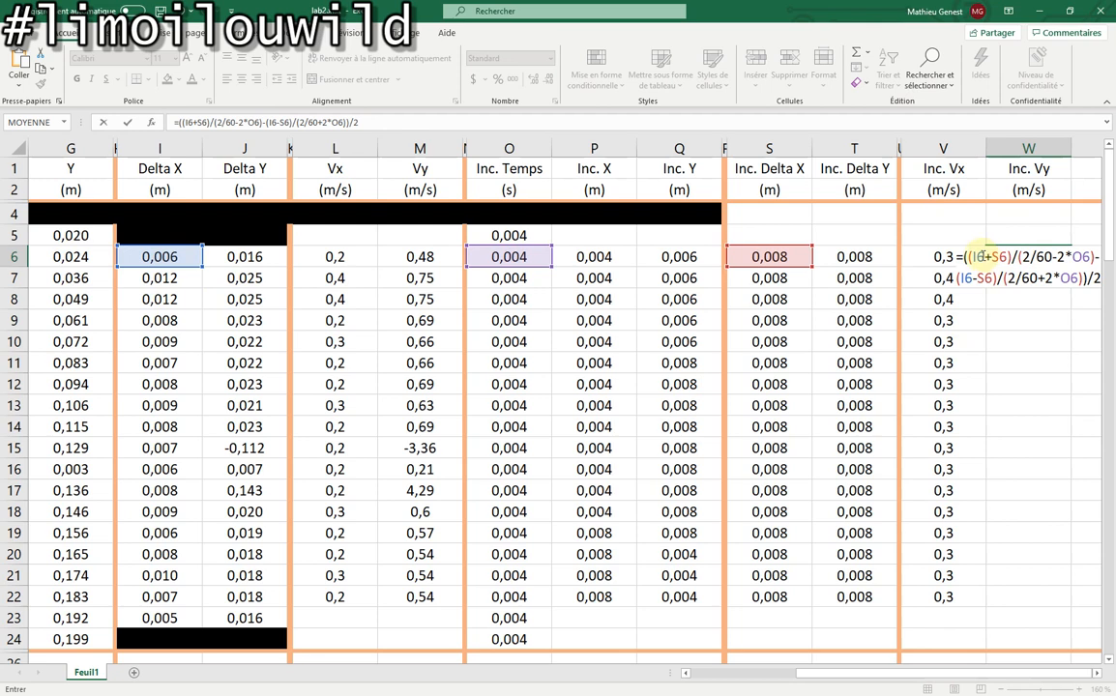
Replace both I6 references in the W6 formula with J6 so it uses Delta Y
text(J)
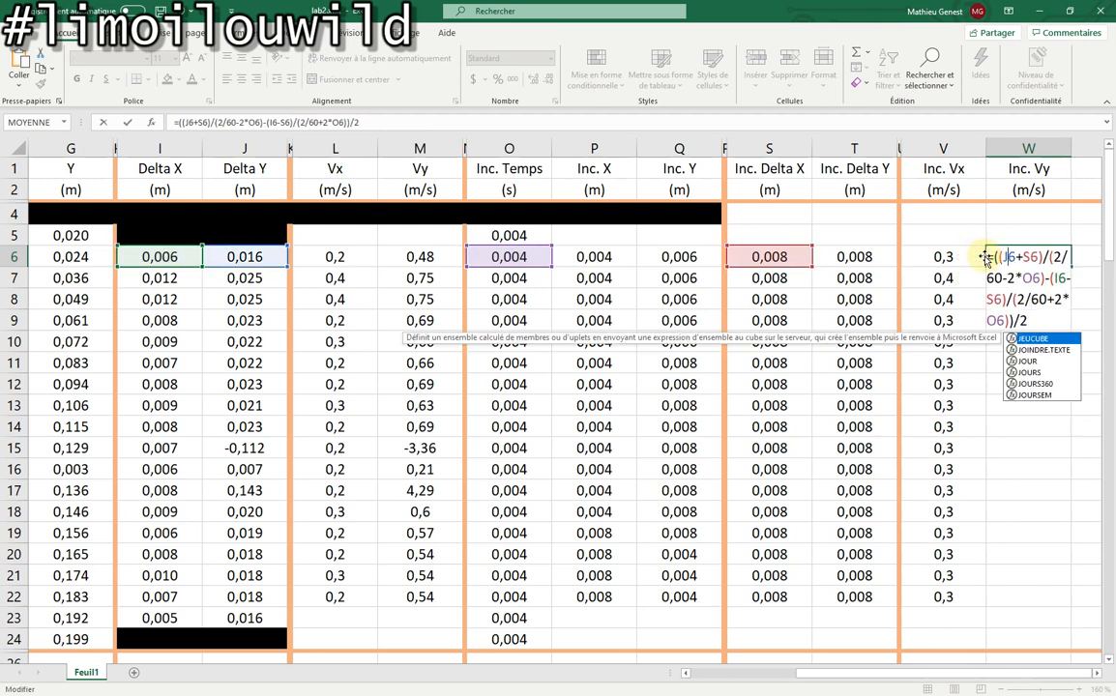
click(1057, 279)
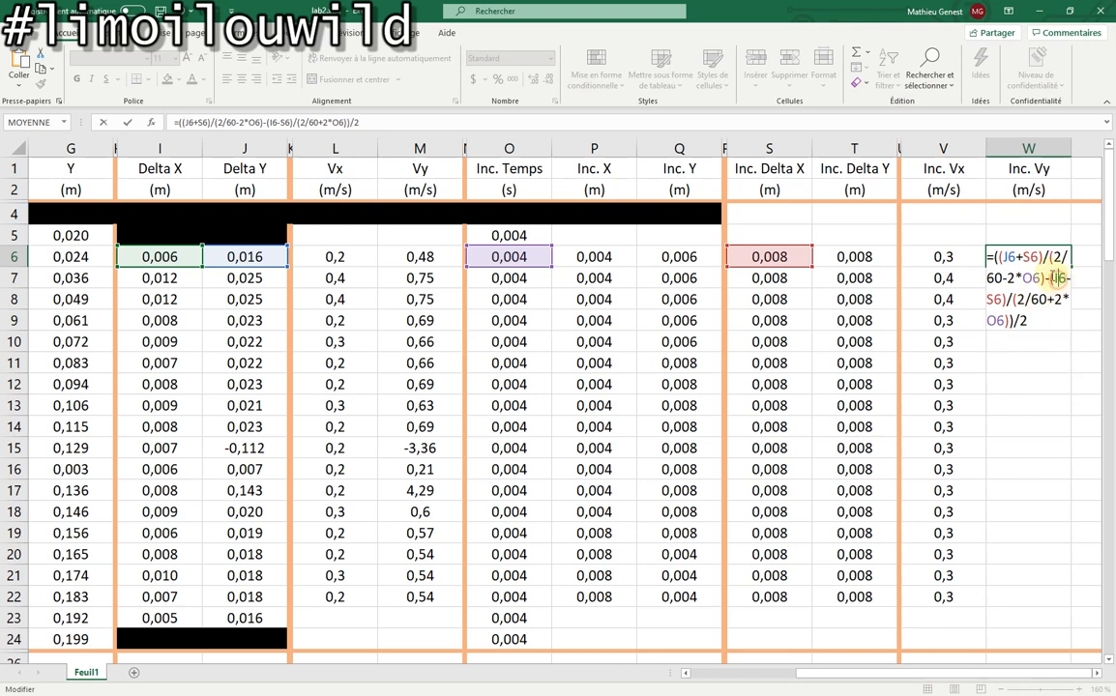
key(BackSpace)
text(J)
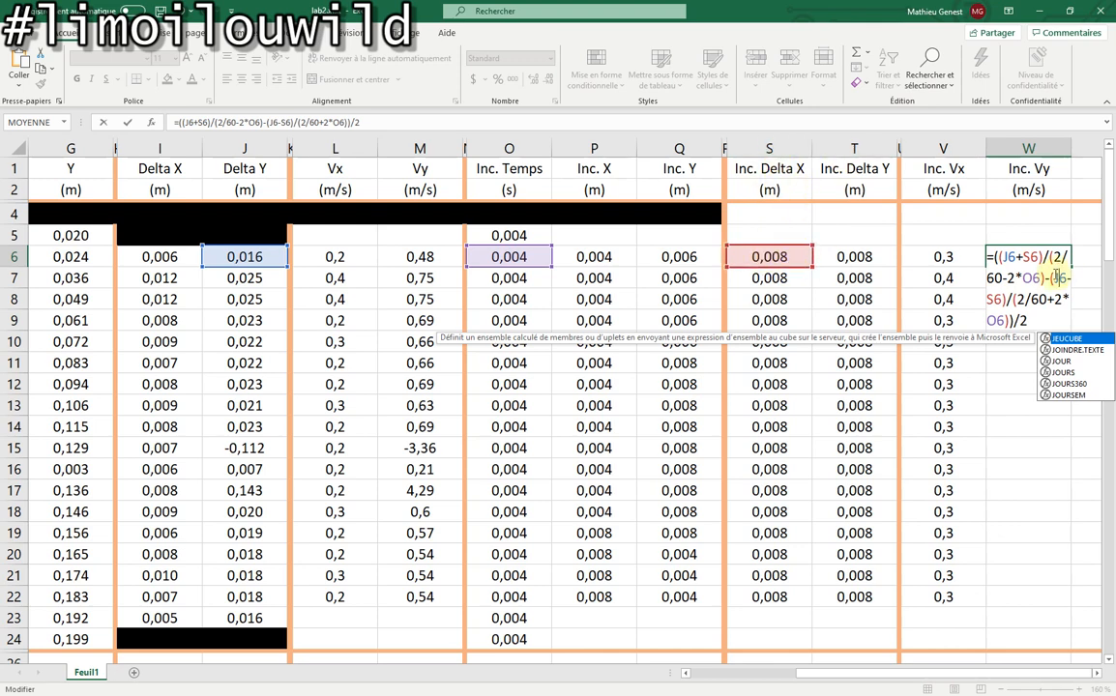
Replace both S6 references in W6 with T6, completing the formula =((J6+T6)/(2/60-2*O6)-(J6-T6)/(2/60+2*O6))/2
click(1048, 256)
key(Left)
key(Left)
key(BackSpace)
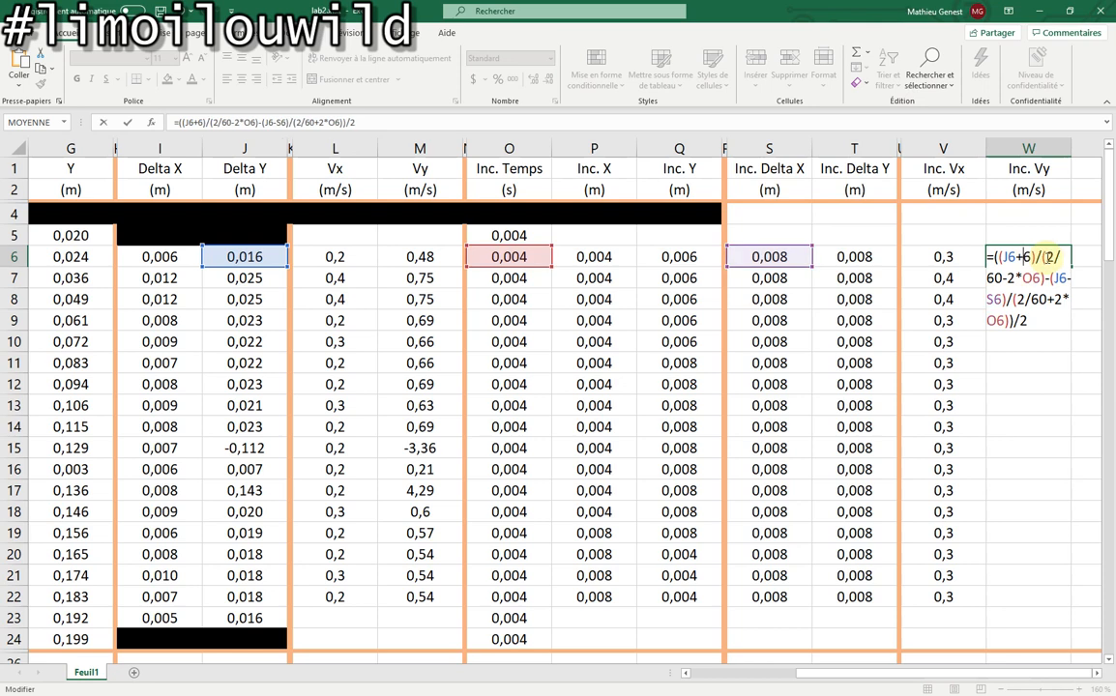
text(T)
click(1023, 289)
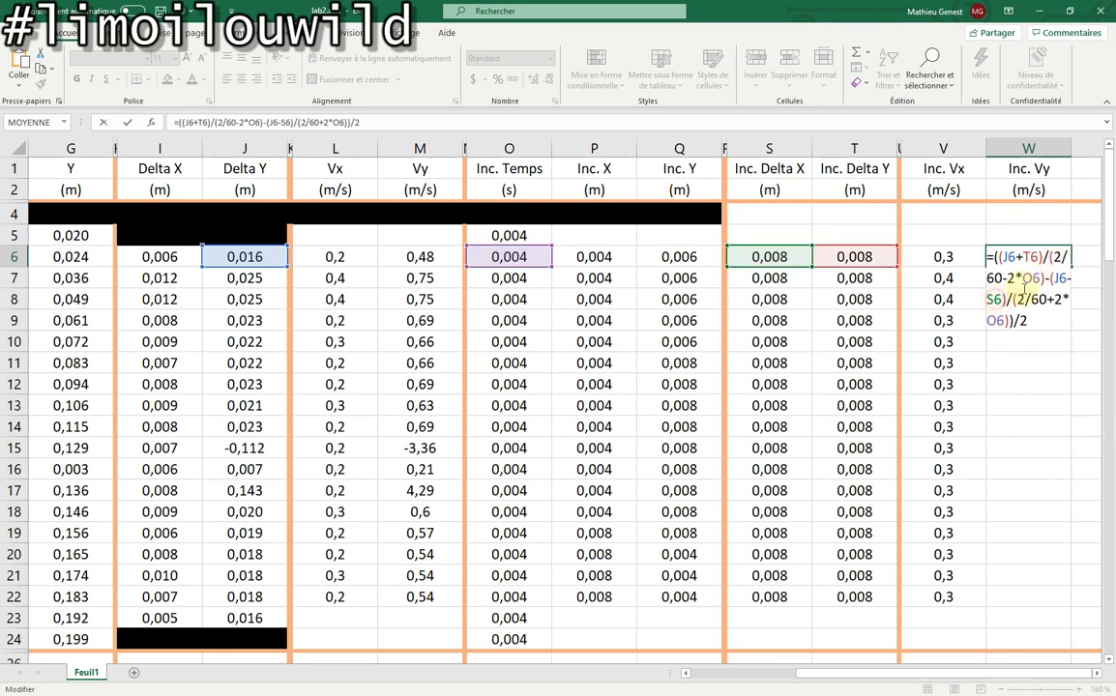
key(BackSpace)
text(T)
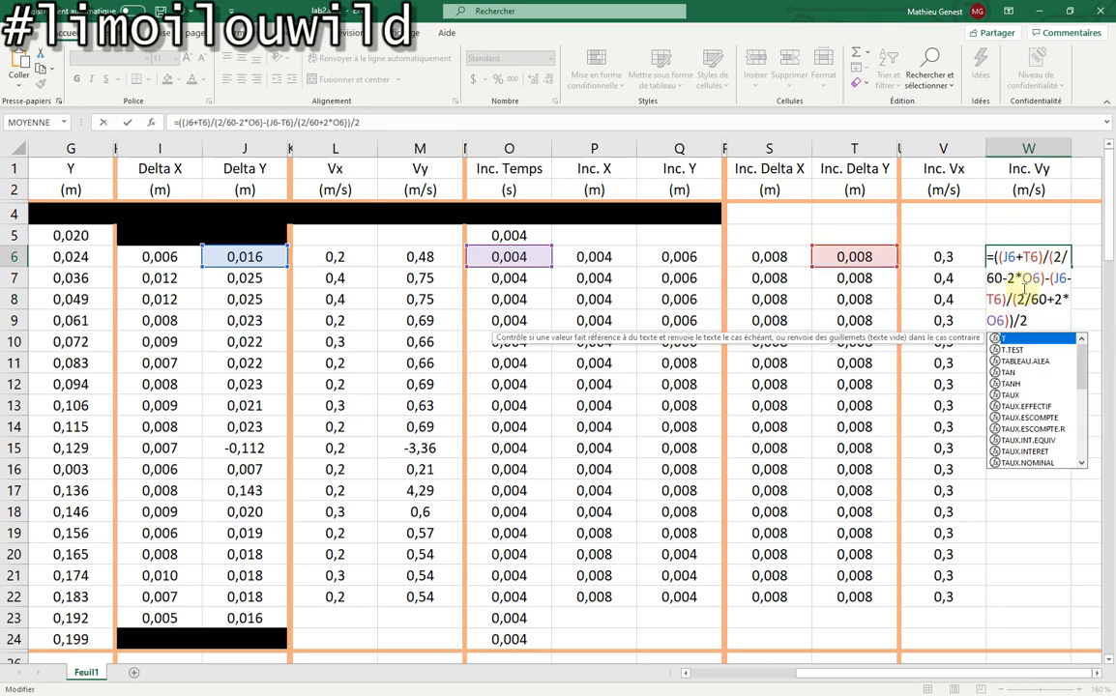
click(1018, 321)
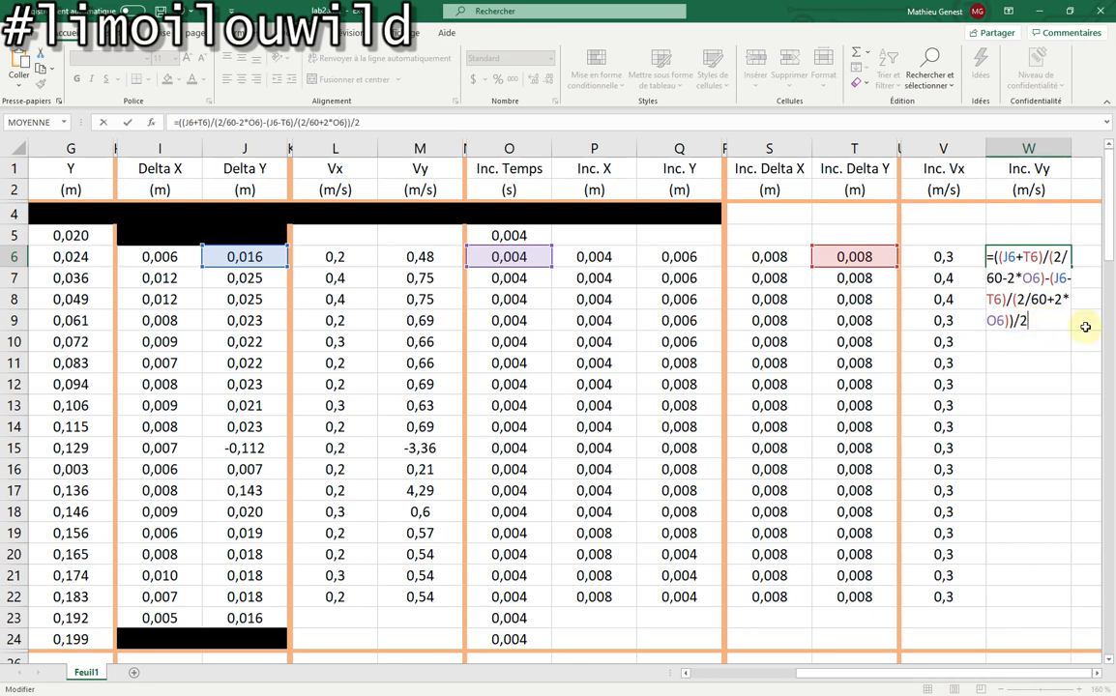
key(Return)
Fill the Inc. Vy formula from W6 down to W22
click(1031, 261)
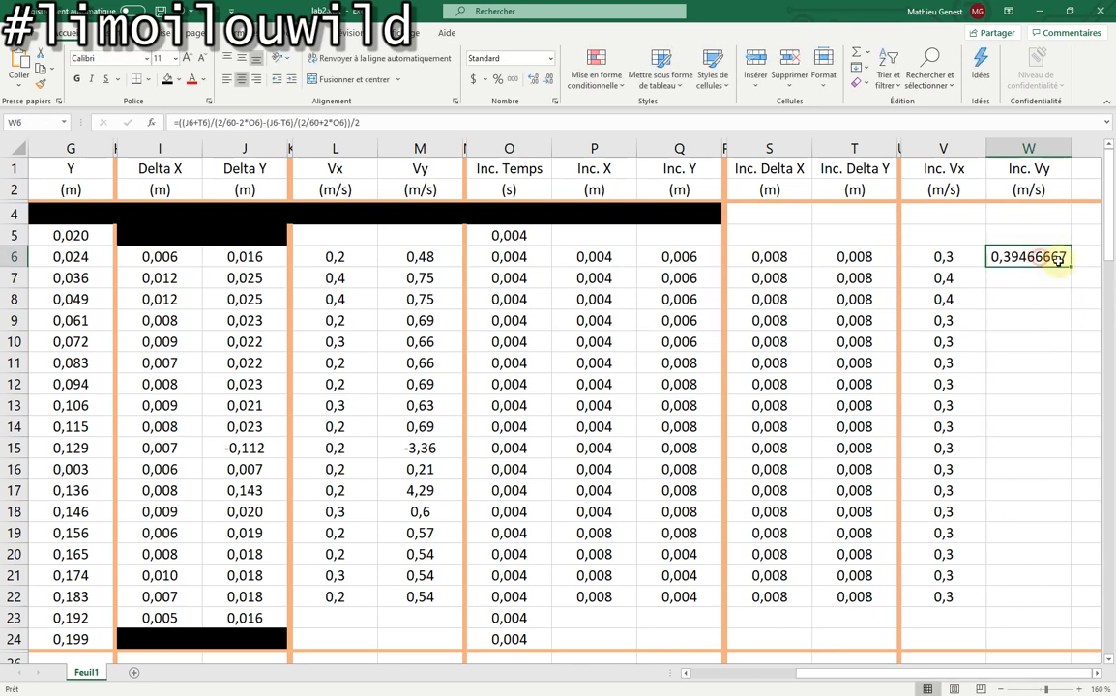
drag(1037, 261, 1019, 611)
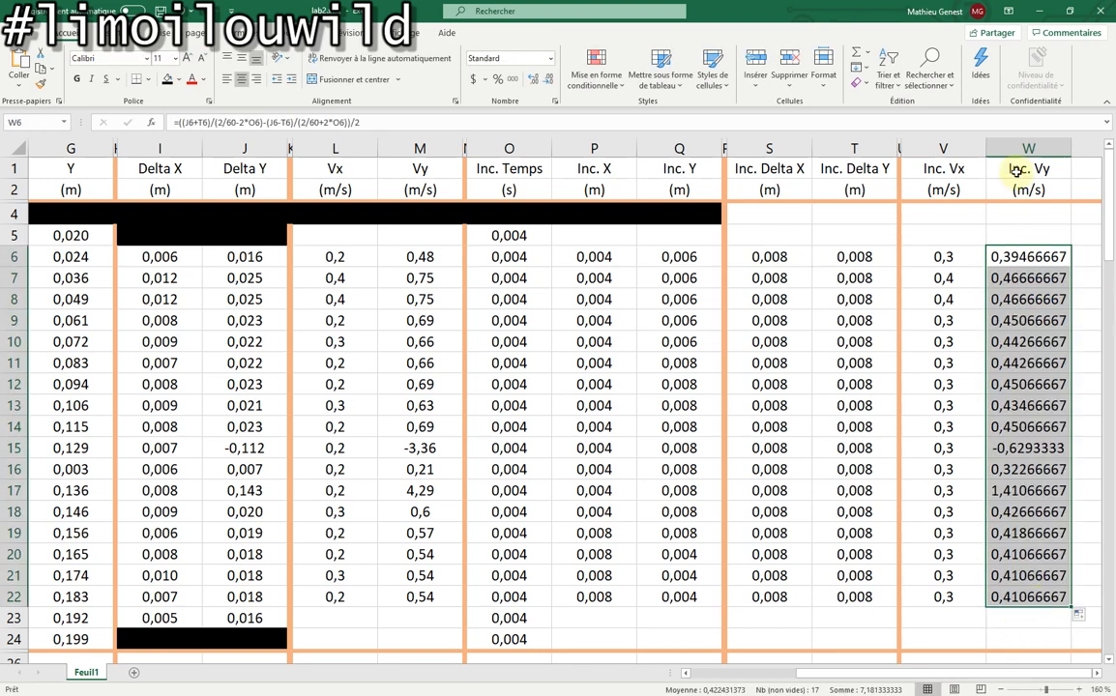
Trace the Inc. Vy formula in W15 back through the Delta Y formula in J15 to its source Y values
click(1029, 450)
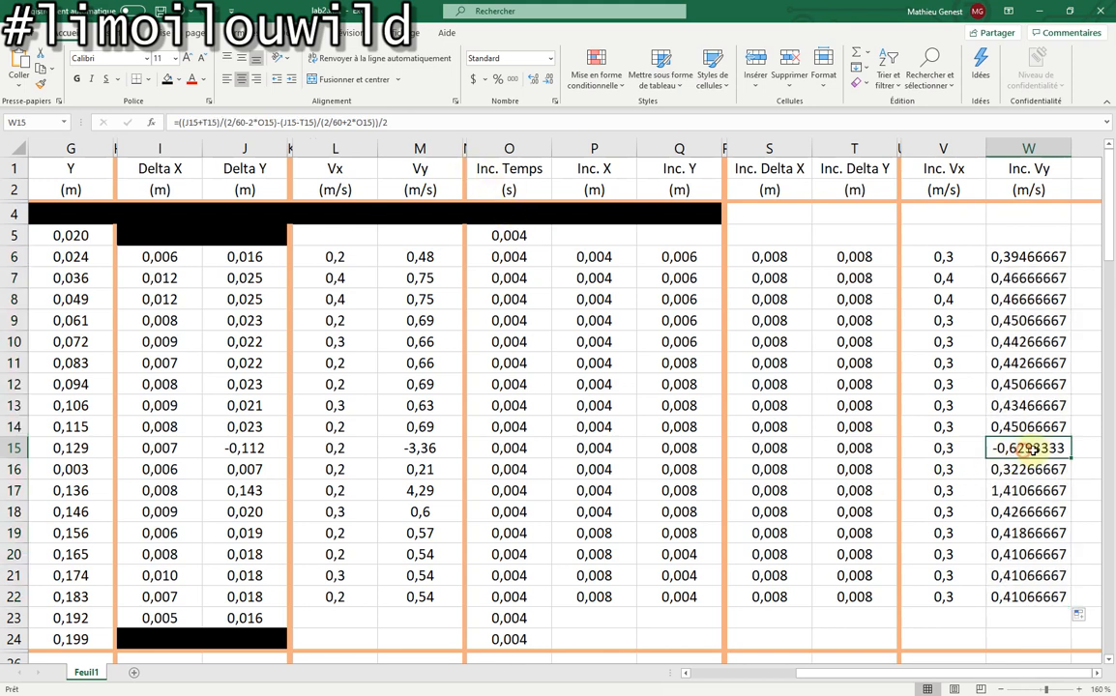
double_click(1033, 450)
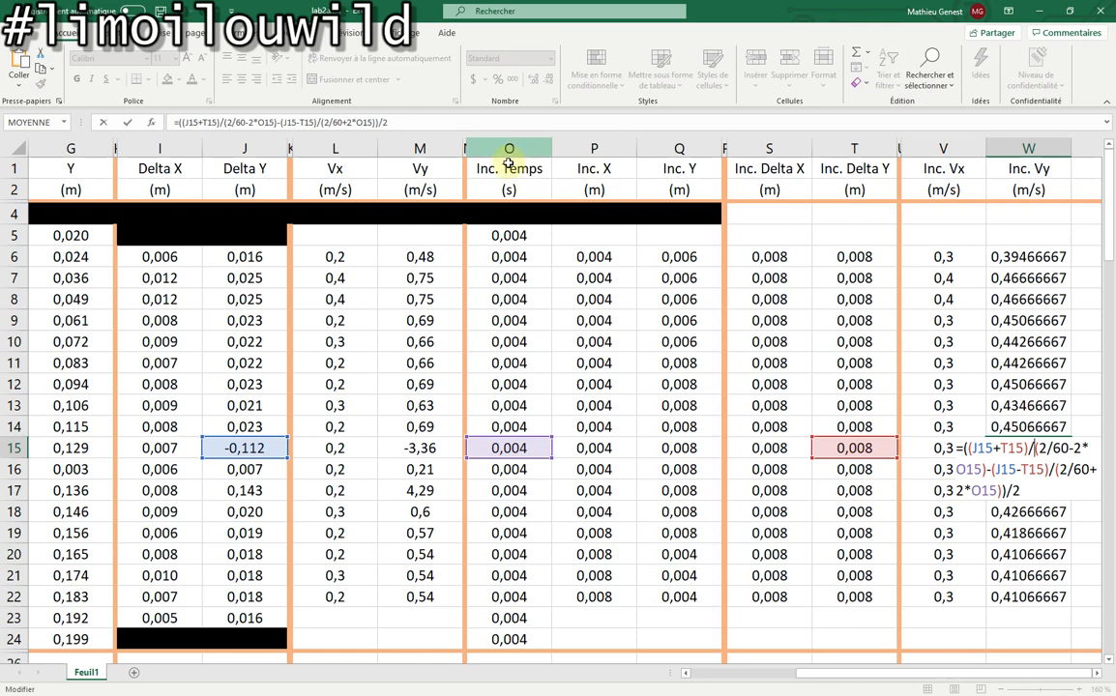
click(251, 450)
text(=G16-G14)
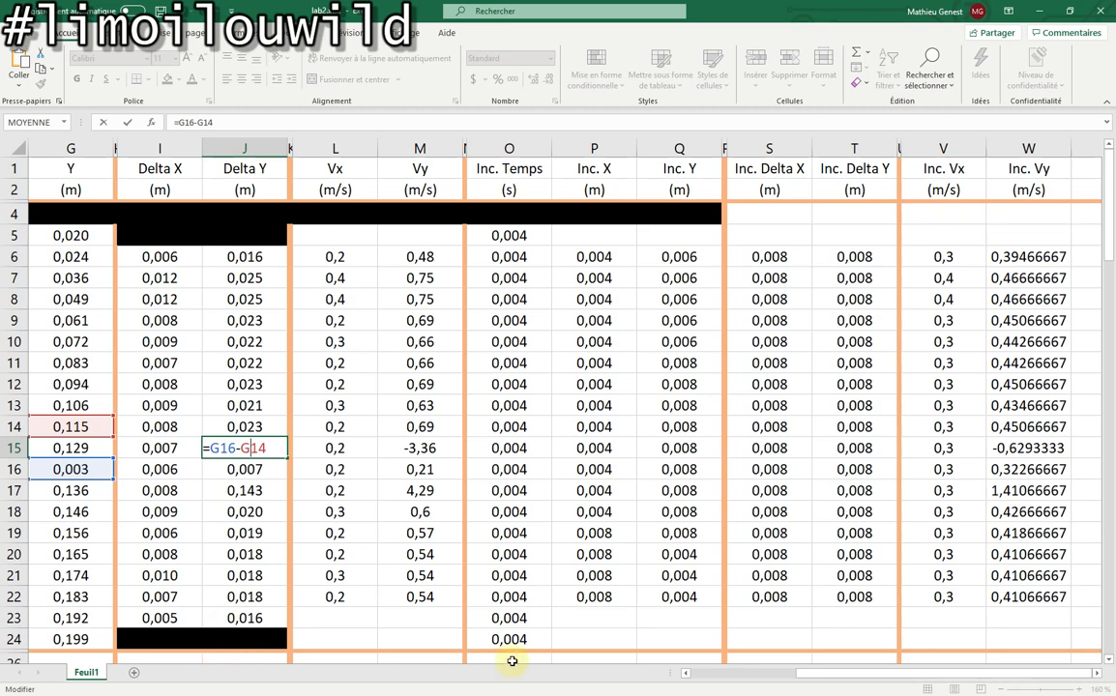
drag(859, 676, 778, 682)
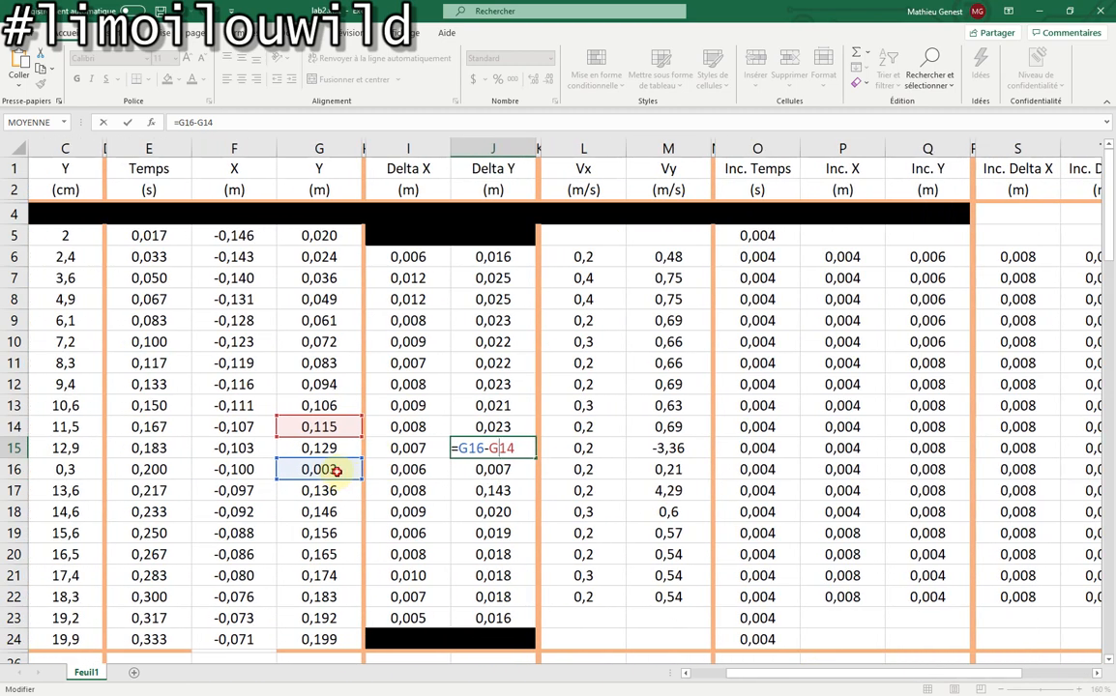
Mark the suspicious Y value in G16 with bold text and a gold fill
click(334, 472)
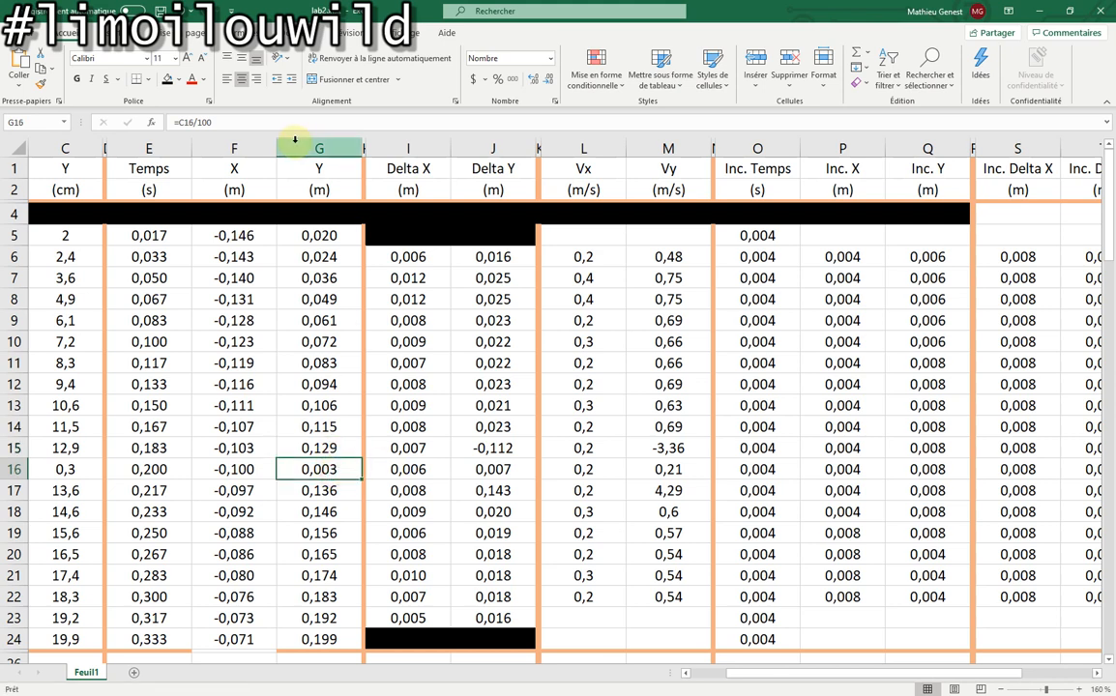
click(77, 78)
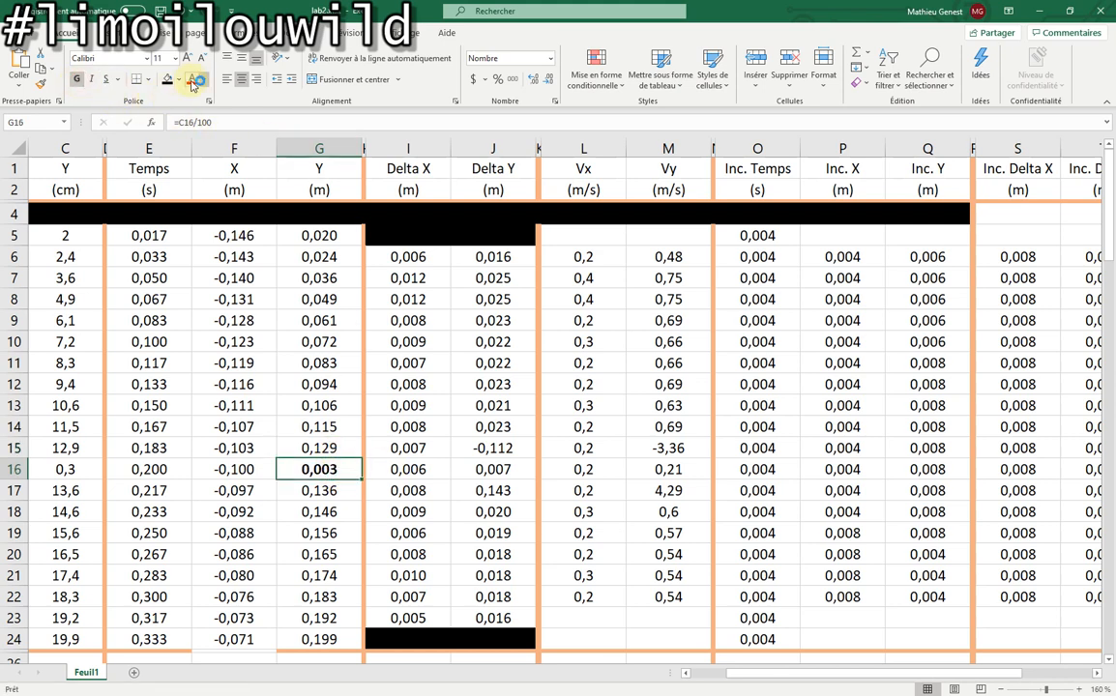
click(179, 80)
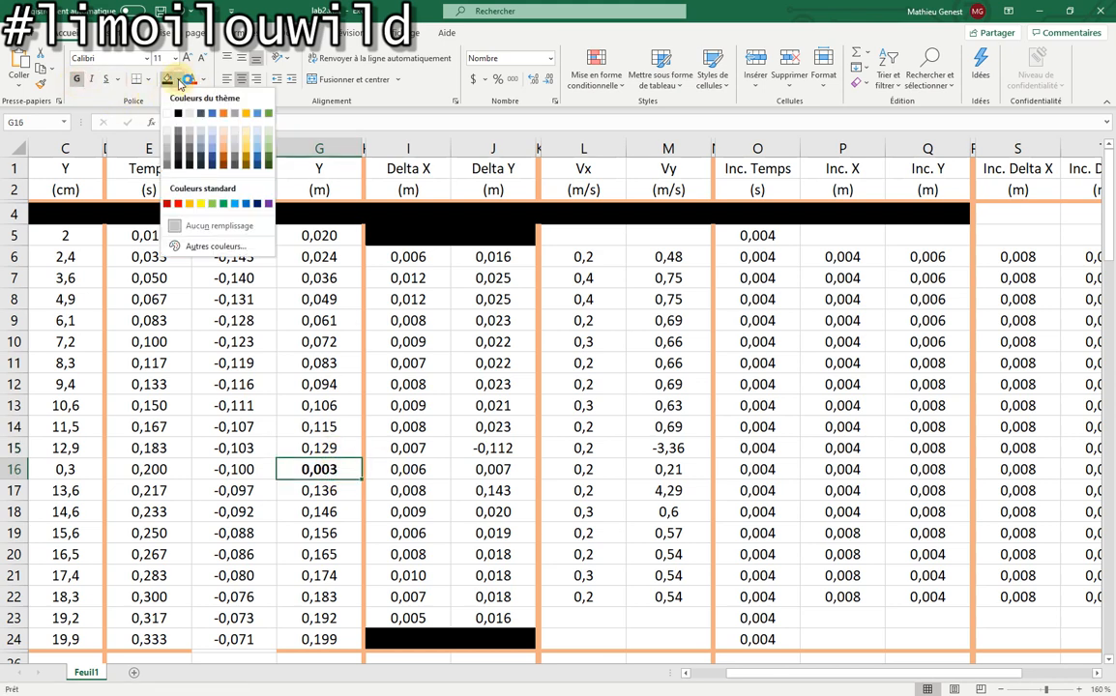
click(249, 151)
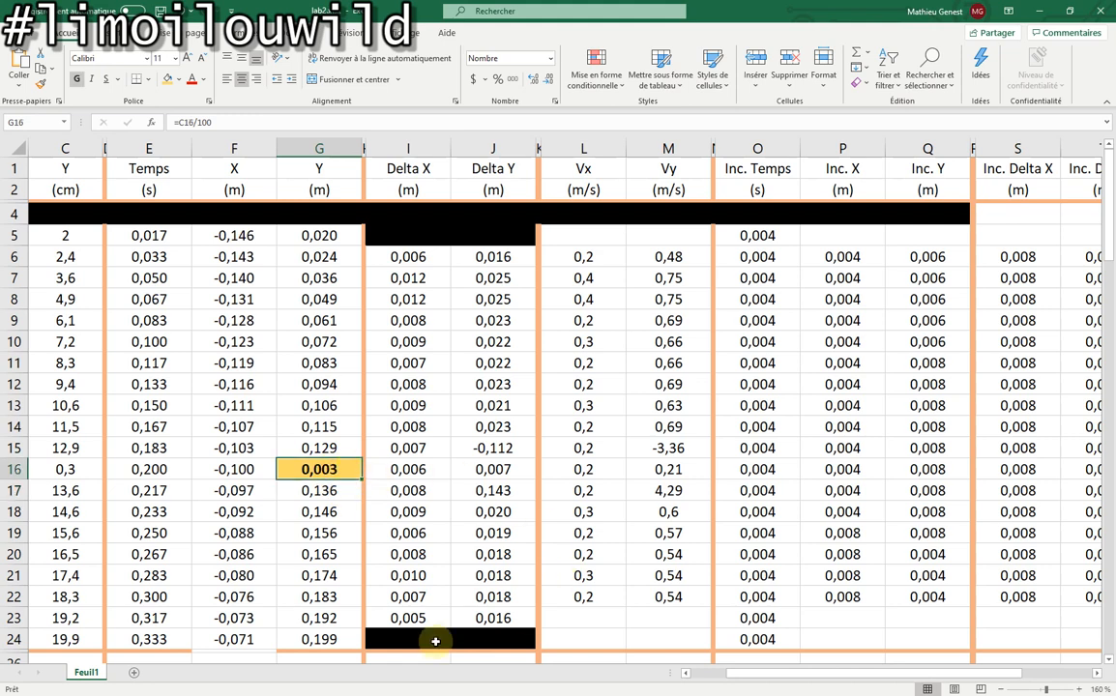
Change the Y measurement in centimetres in C16 to 12,3
drag(735, 676, 733, 678)
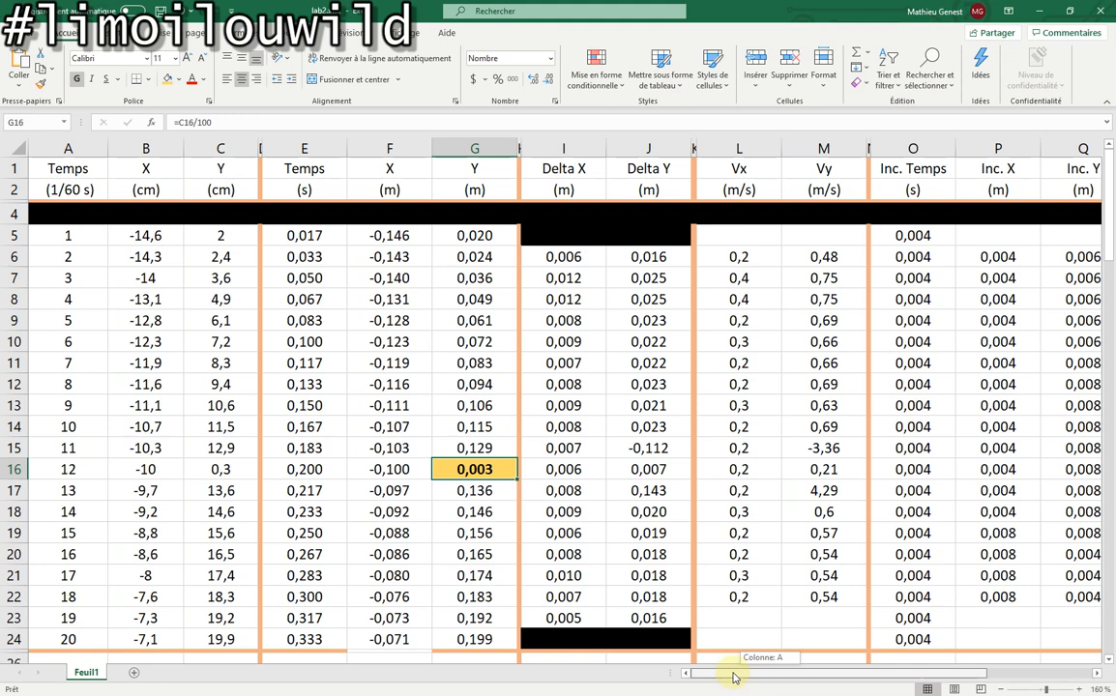
click(233, 469)
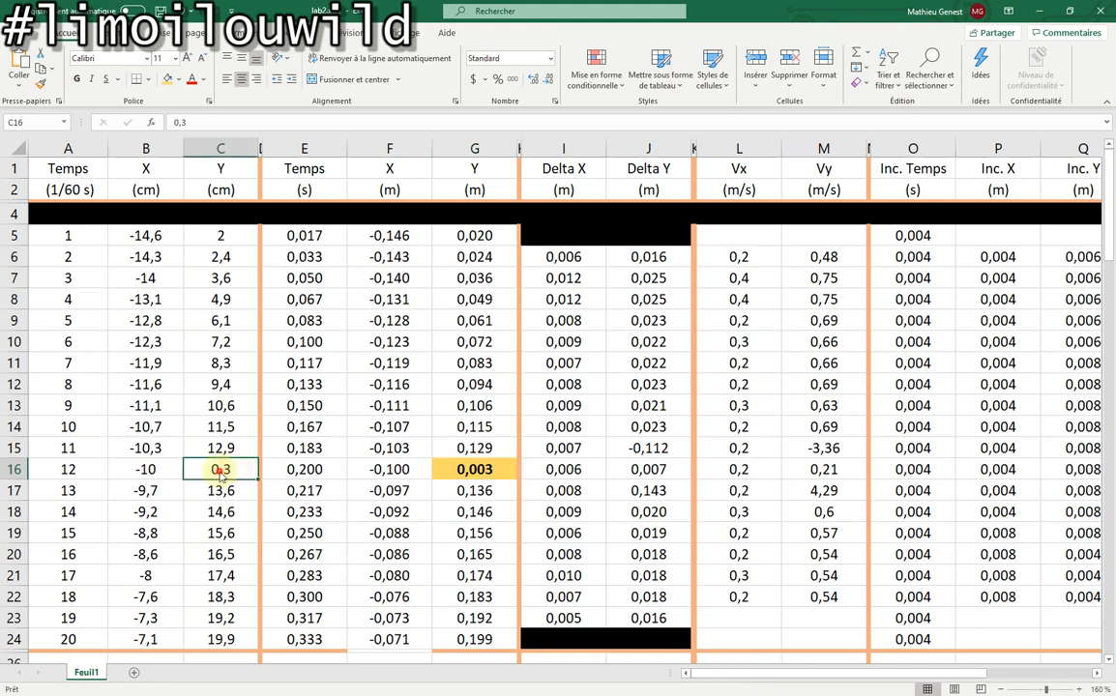
double_click(221, 469)
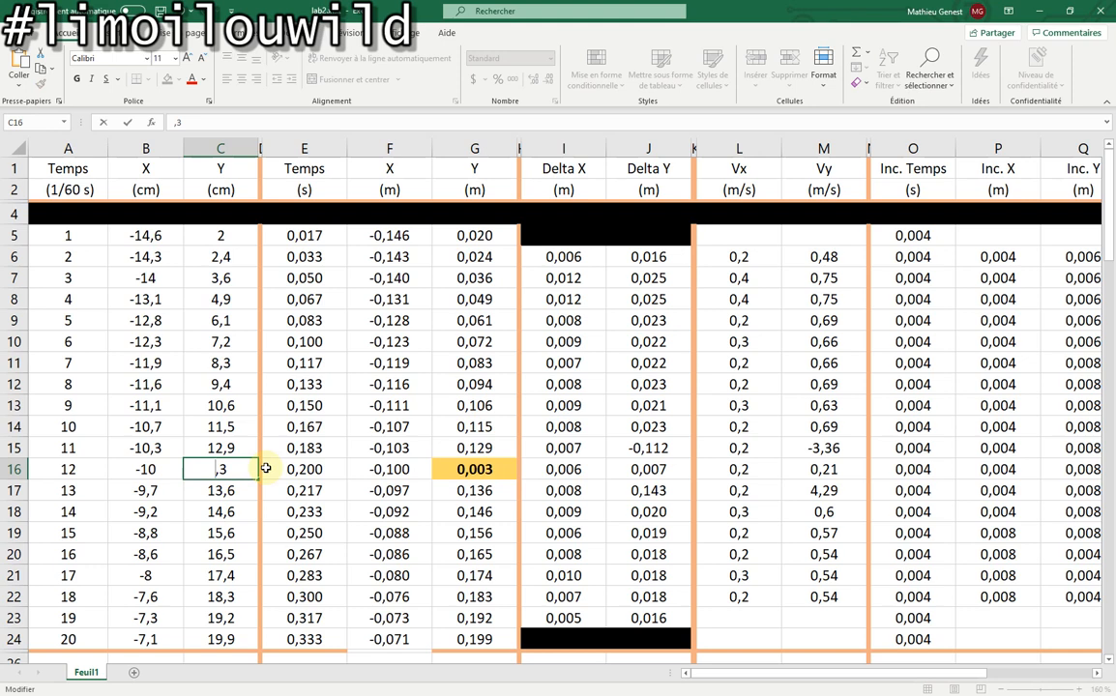
key(Return)
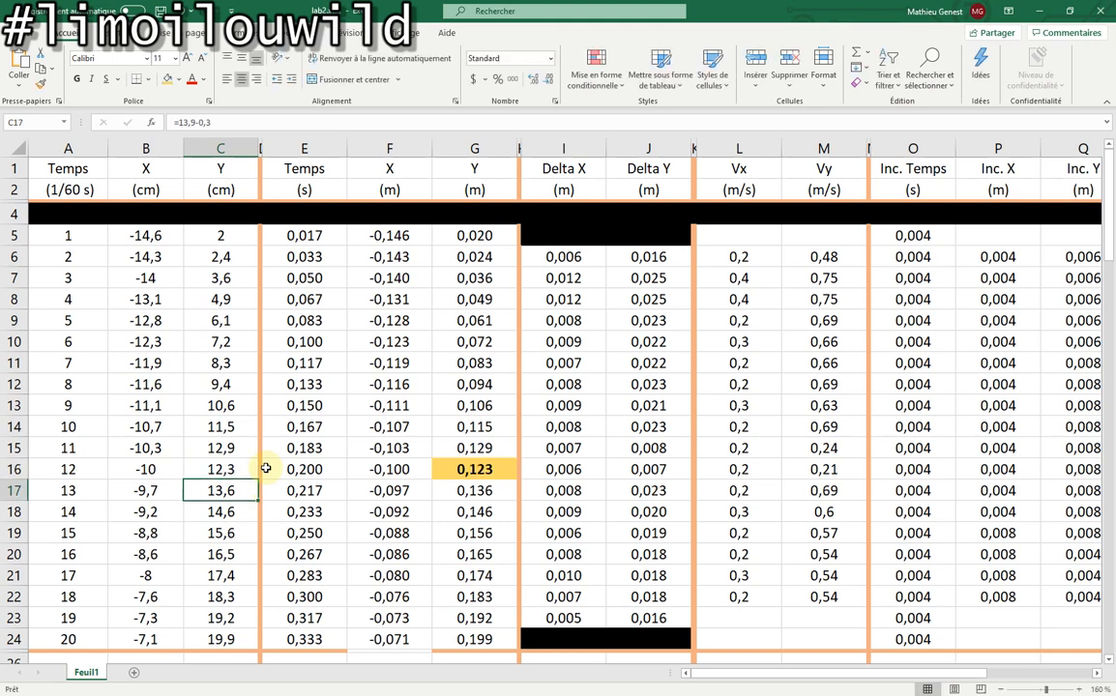
Set the Y measurement in C16 to 13,3 and check the conversion formula in G16
double_click(222, 468)
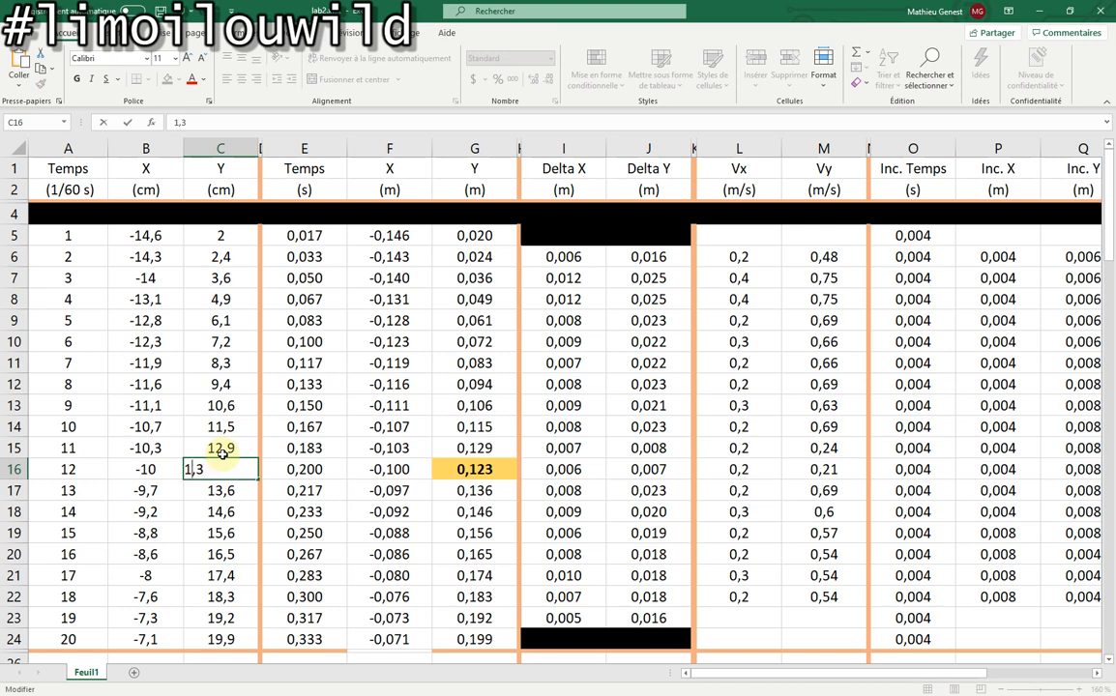
text(3)
key(Return)
click(490, 469)
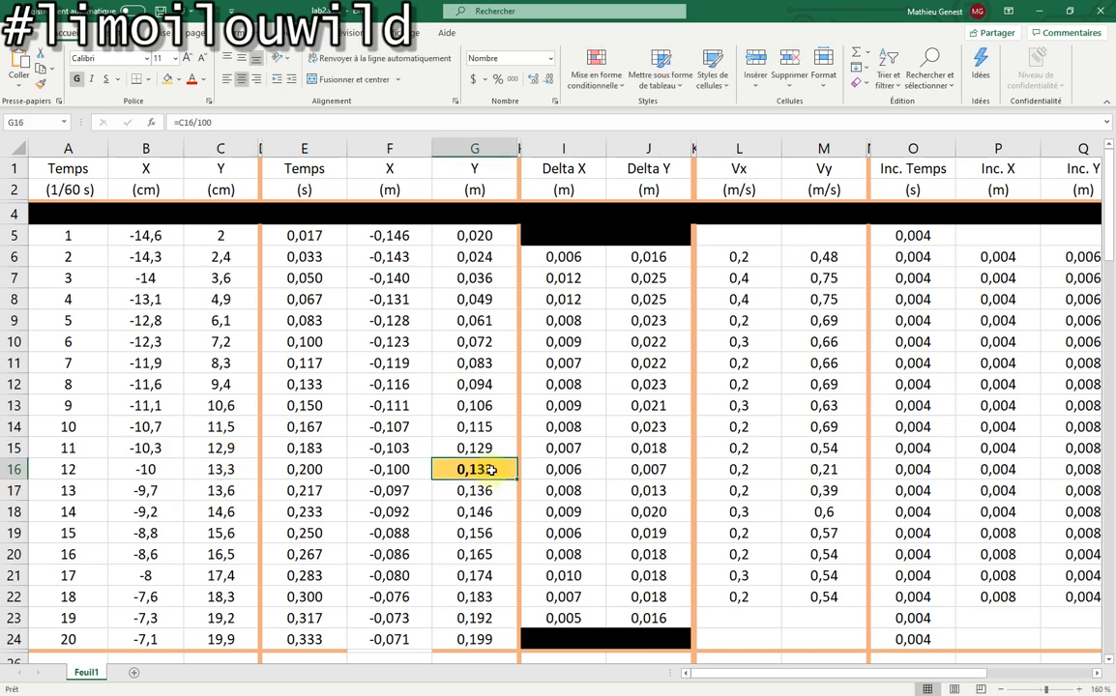
double_click(502, 470)
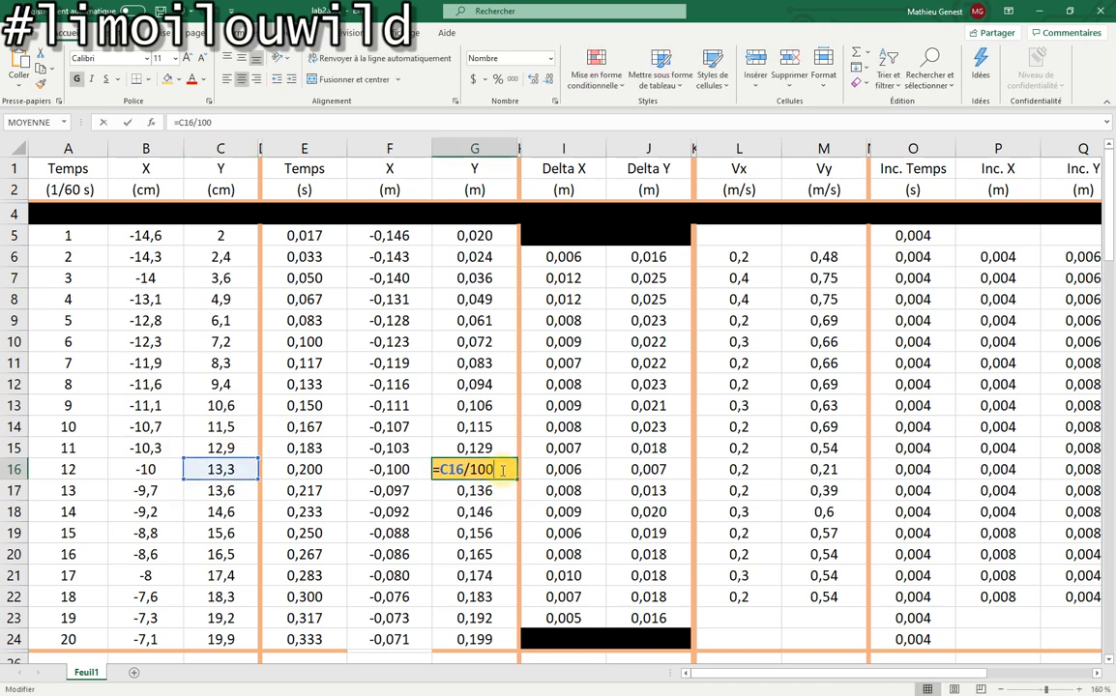
key(Return)
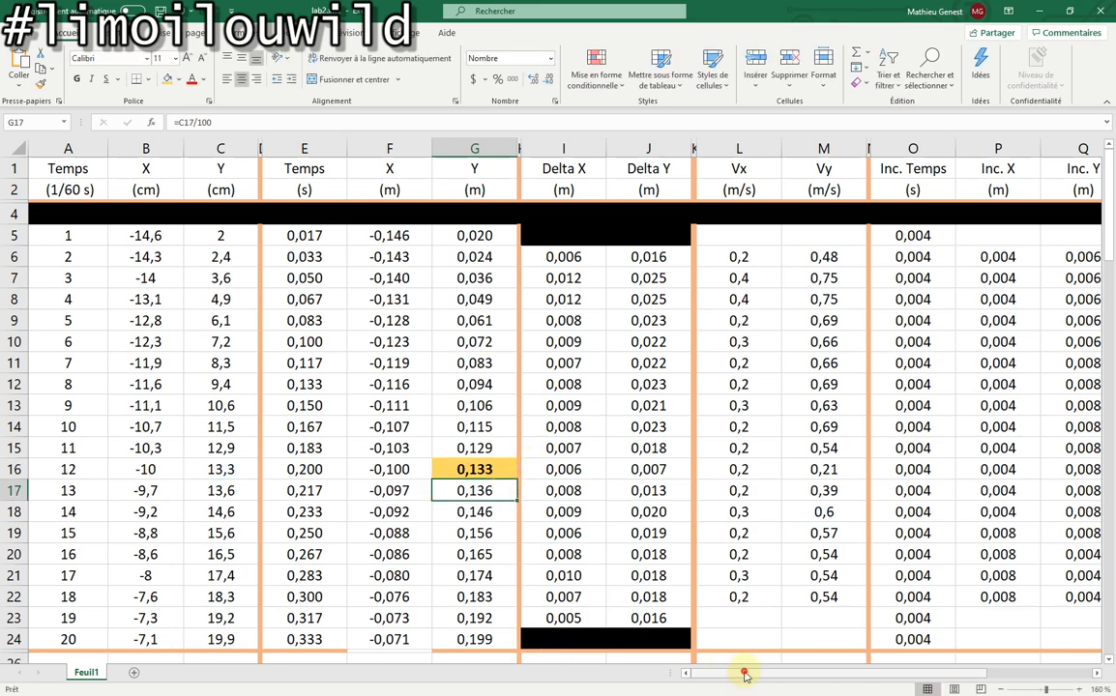
Format the Inc. Vy values in W6:W22 to one decimal place
drag(745, 675, 878, 672)
click(1028, 256)
drag(1028, 257, 1028, 597)
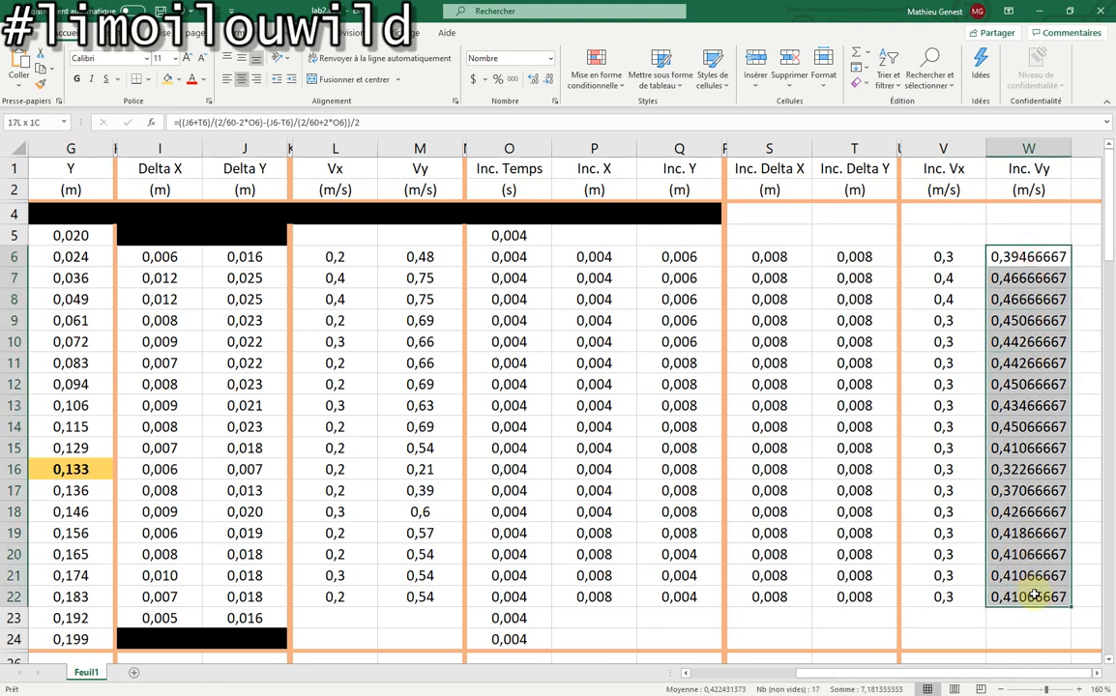
click(534, 80)
click(548, 83)
click(547, 82)
click(549, 83)
click(548, 83)
click(549, 84)
click(549, 84)
click(550, 84)
click(550, 85)
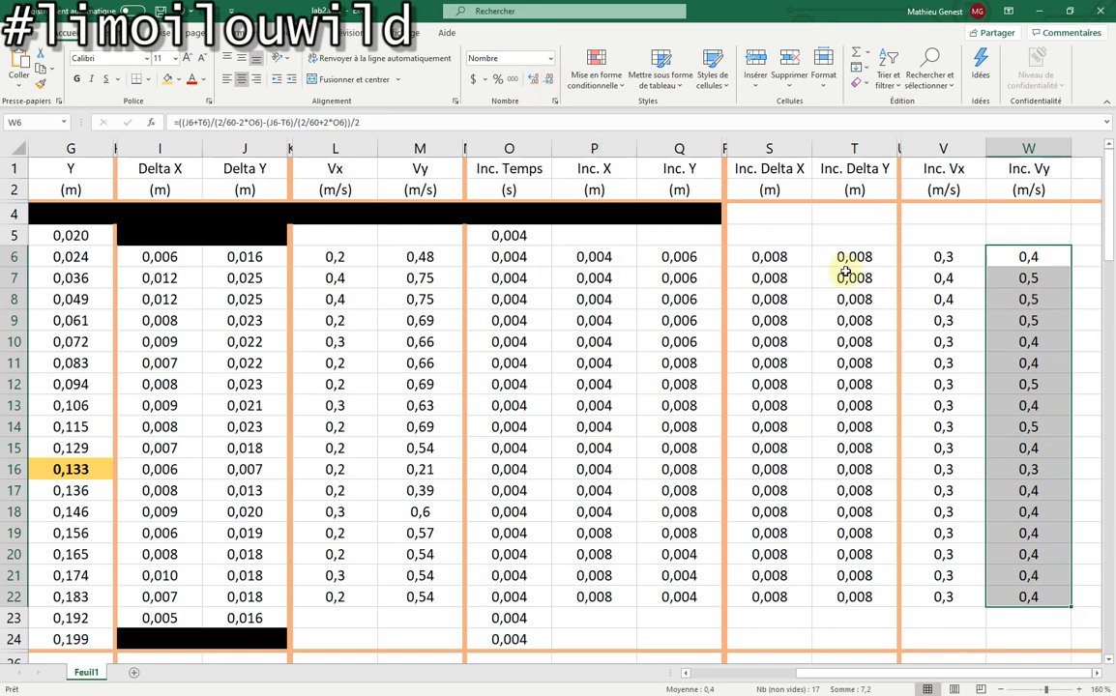
Format the Vy values in M6:M22 to one decimal place, matching the precision of their uncertainties
drag(414, 256, 436, 591)
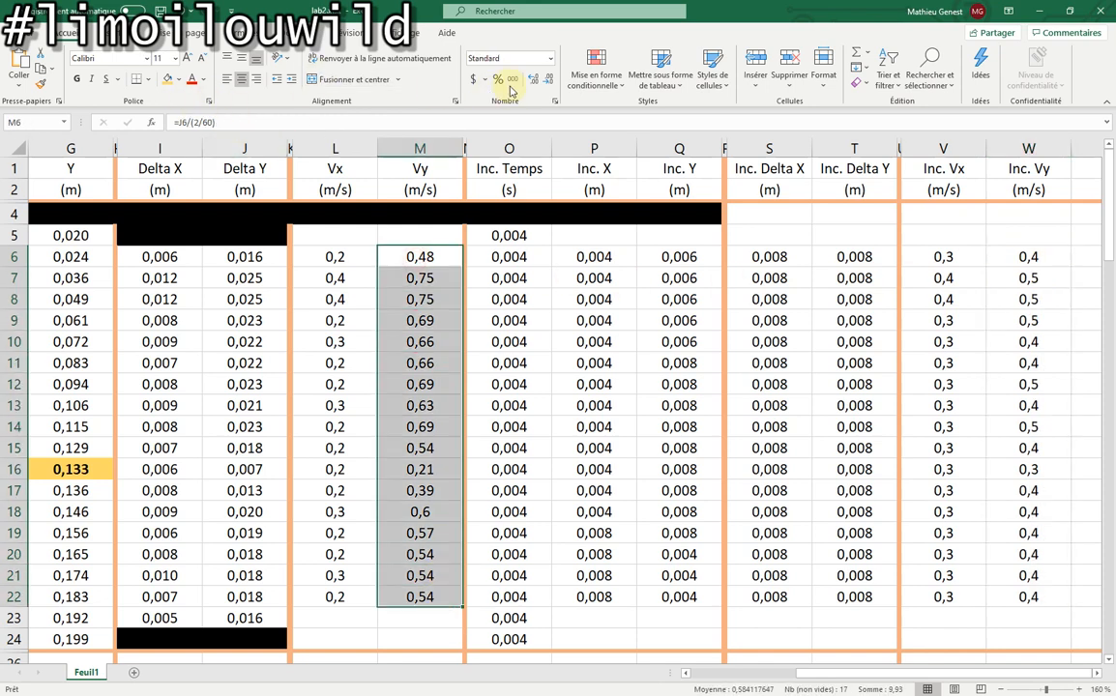
click(541, 79)
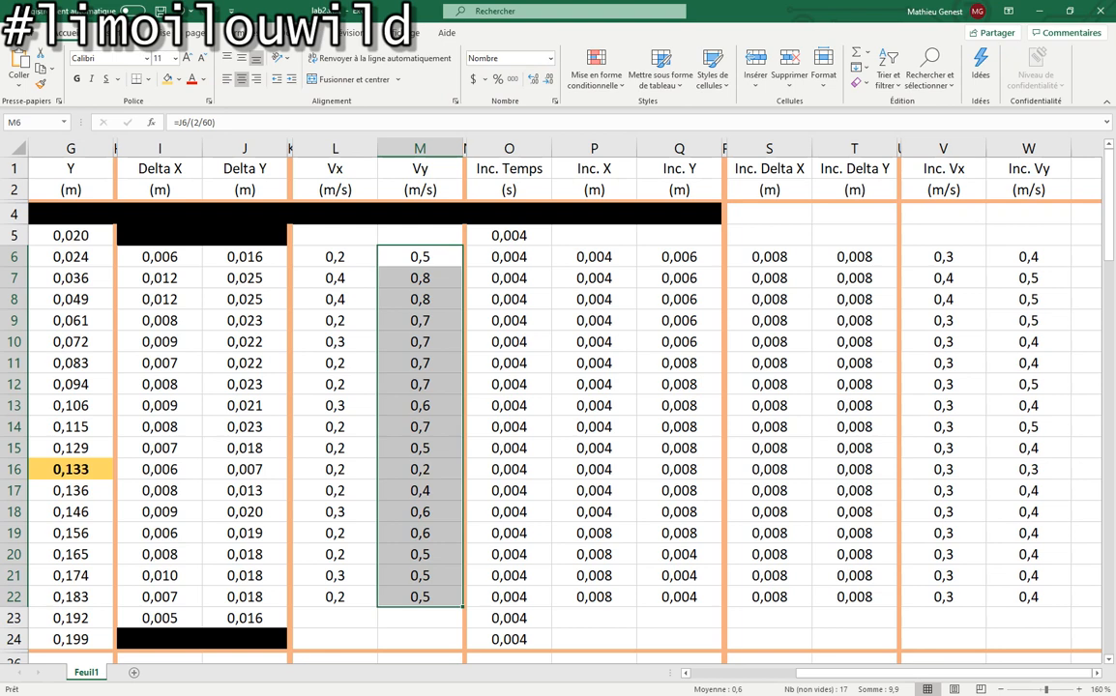
Check the formula behind the Inc. Delta X value in S6
drag(1029, 259, 1018, 590)
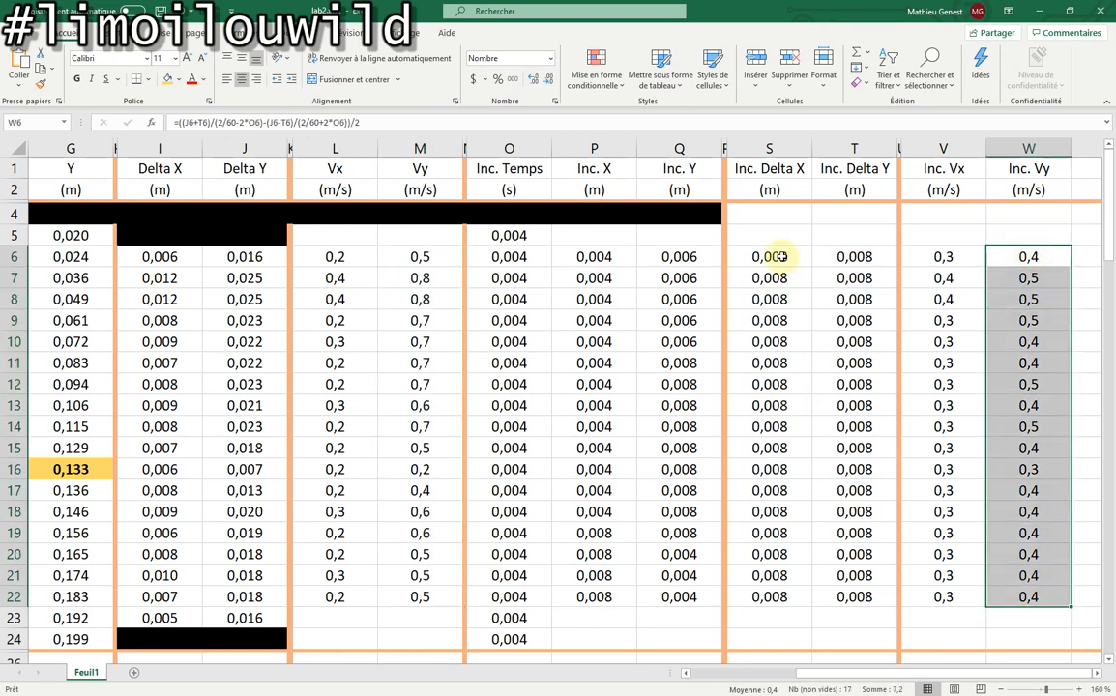
click(780, 257)
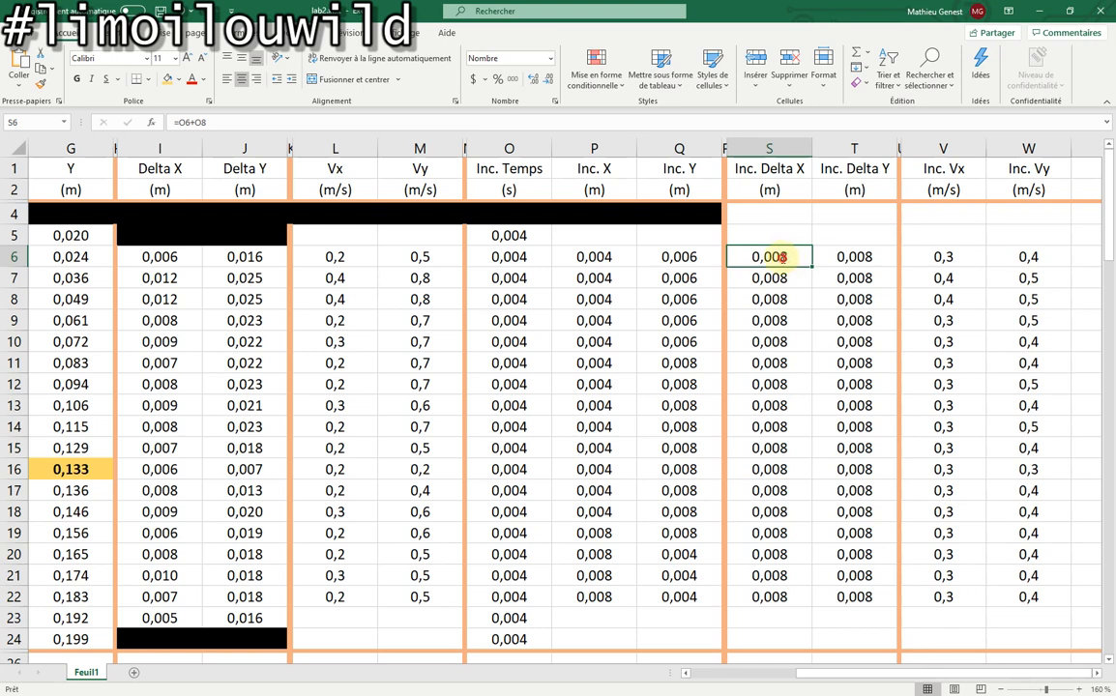
double_click(780, 257)
key(Escape)
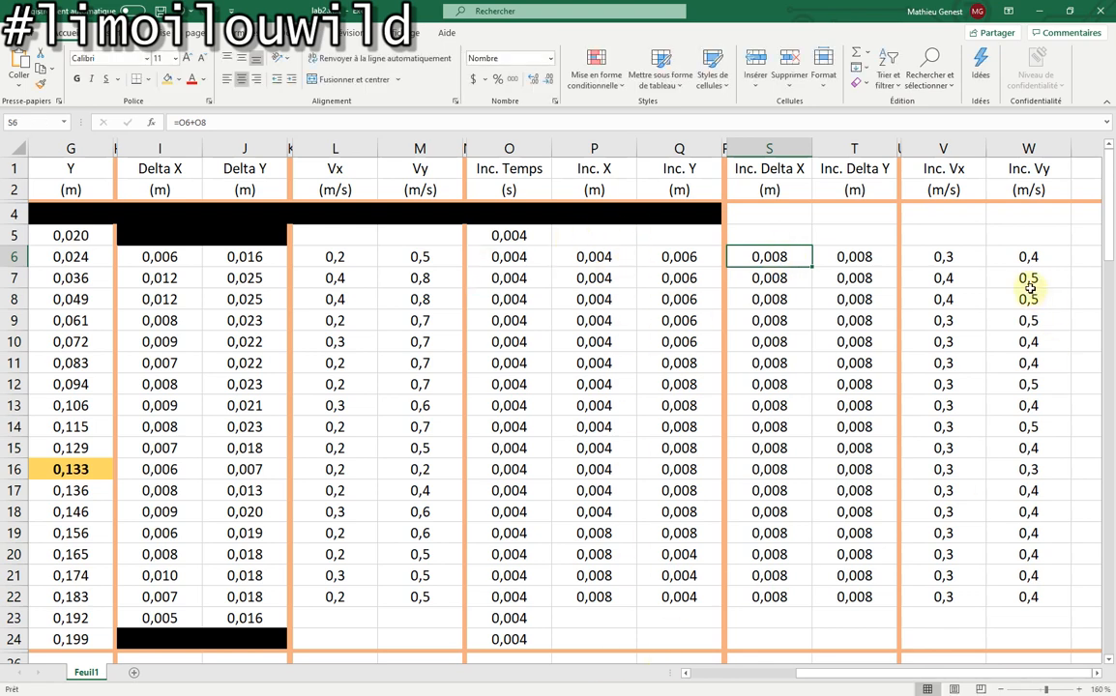
Set the Inc. X value in P6 to 0,001
click(606, 256)
double_click(624, 259)
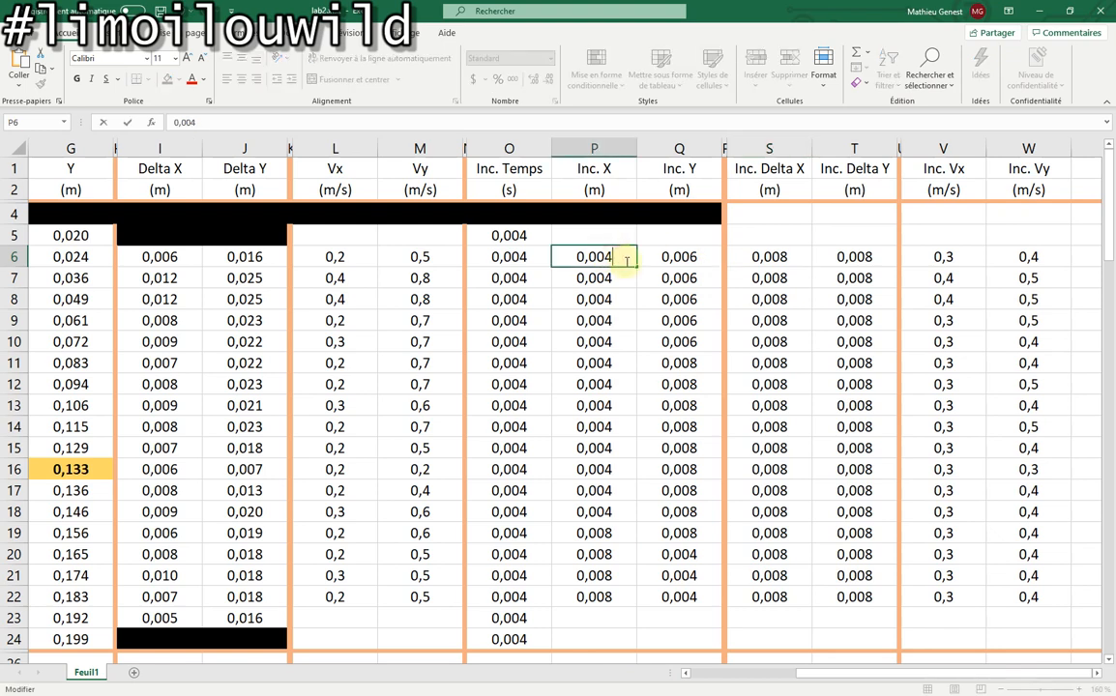
key(Return)
click(630, 263)
Fill 0,001 from P6 down to P16, and set the Inc. X values in P17:P22 to 0,003
drag(637, 266, 613, 470)
double_click(619, 491)
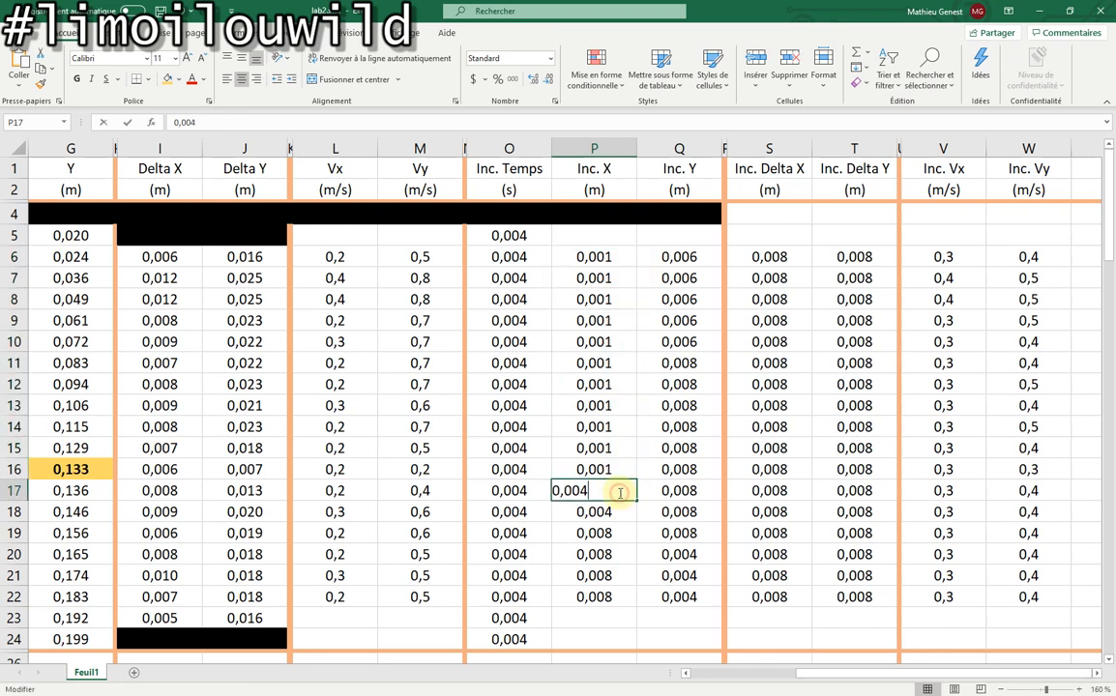
key(BackSpace)
text(3)
key(Return)
click(628, 488)
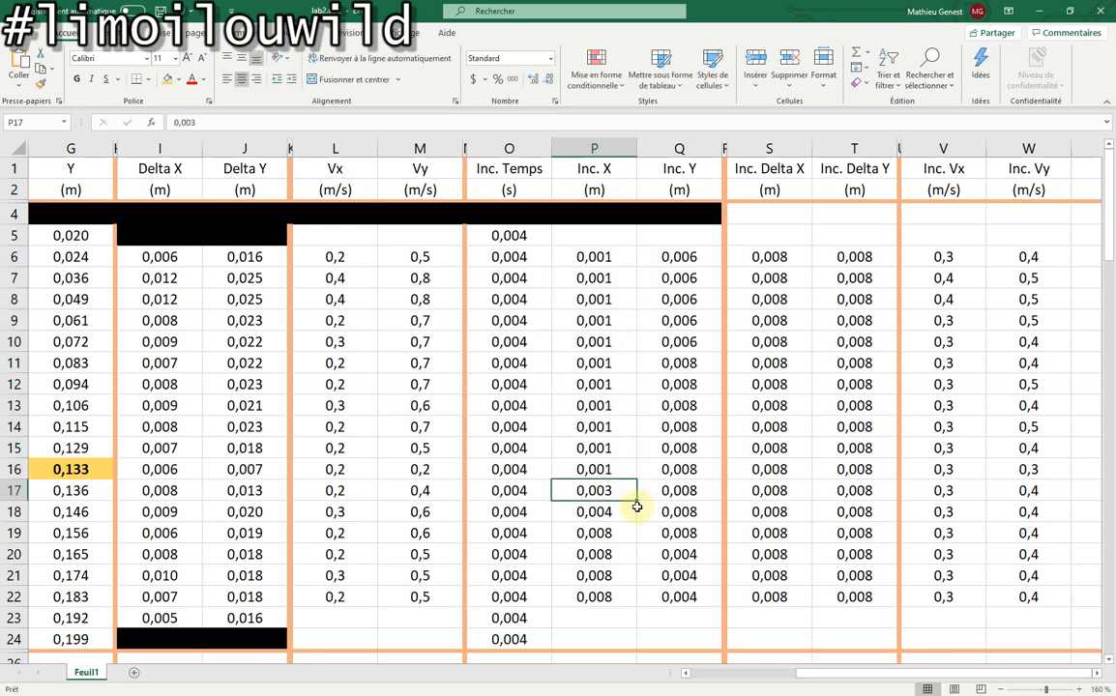
drag(637, 501, 618, 609)
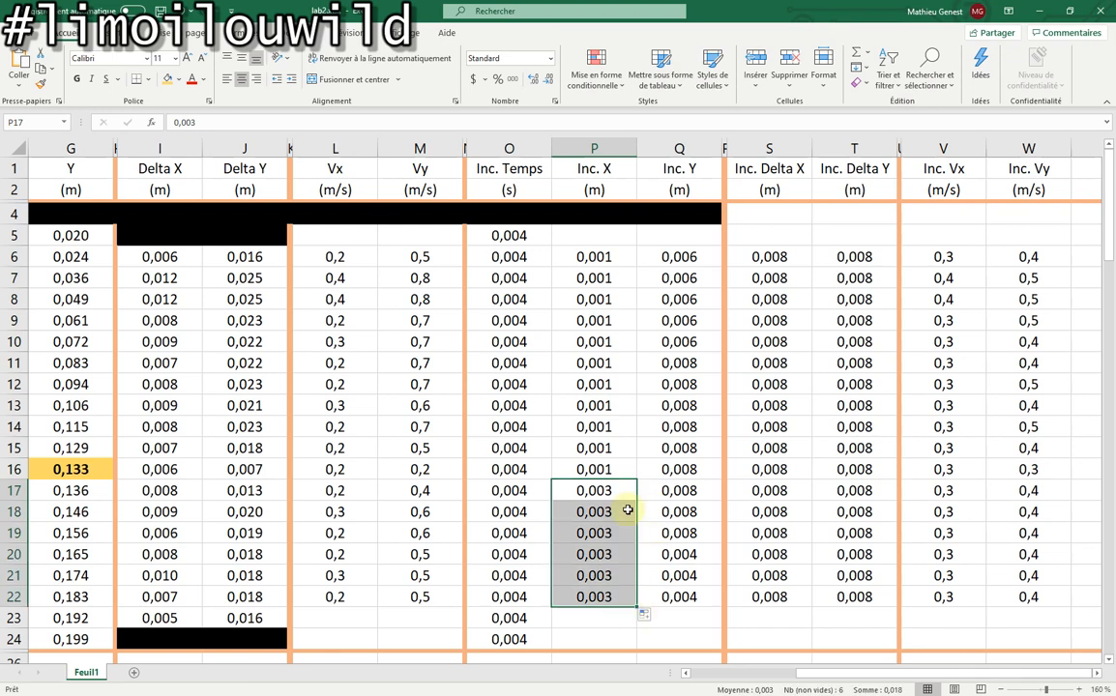
Examine whether the Inc. Delta and Inc. V columns respond to the changed Inc. X values
click(876, 342)
click(963, 341)
click(1011, 275)
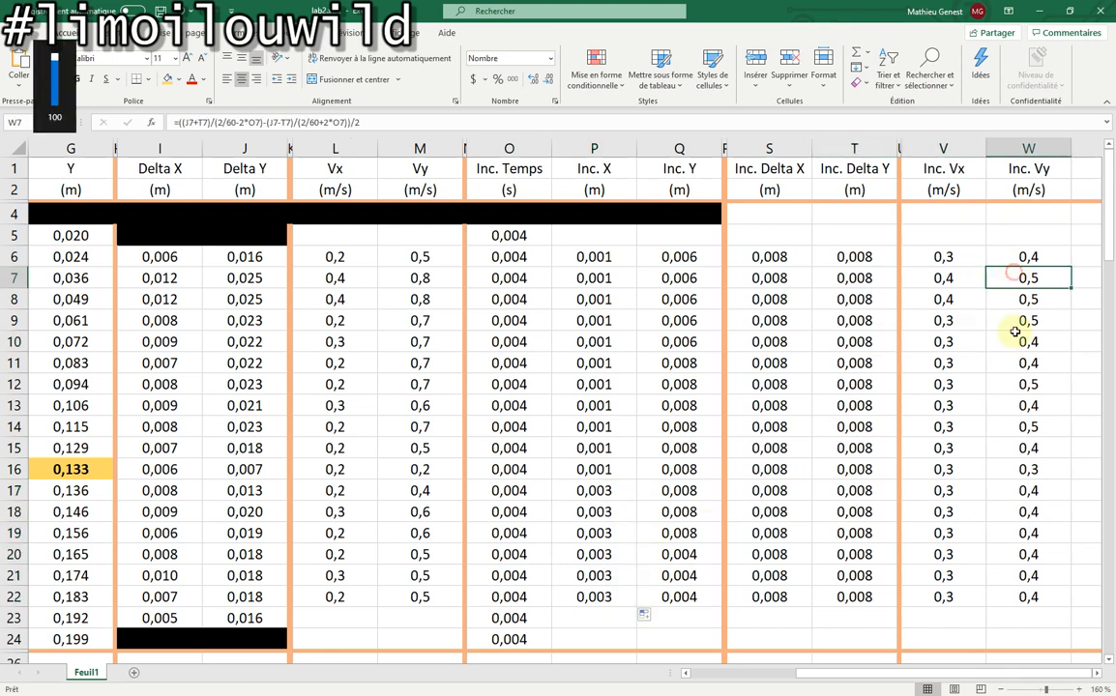
click(757, 361)
click(600, 576)
click(644, 616)
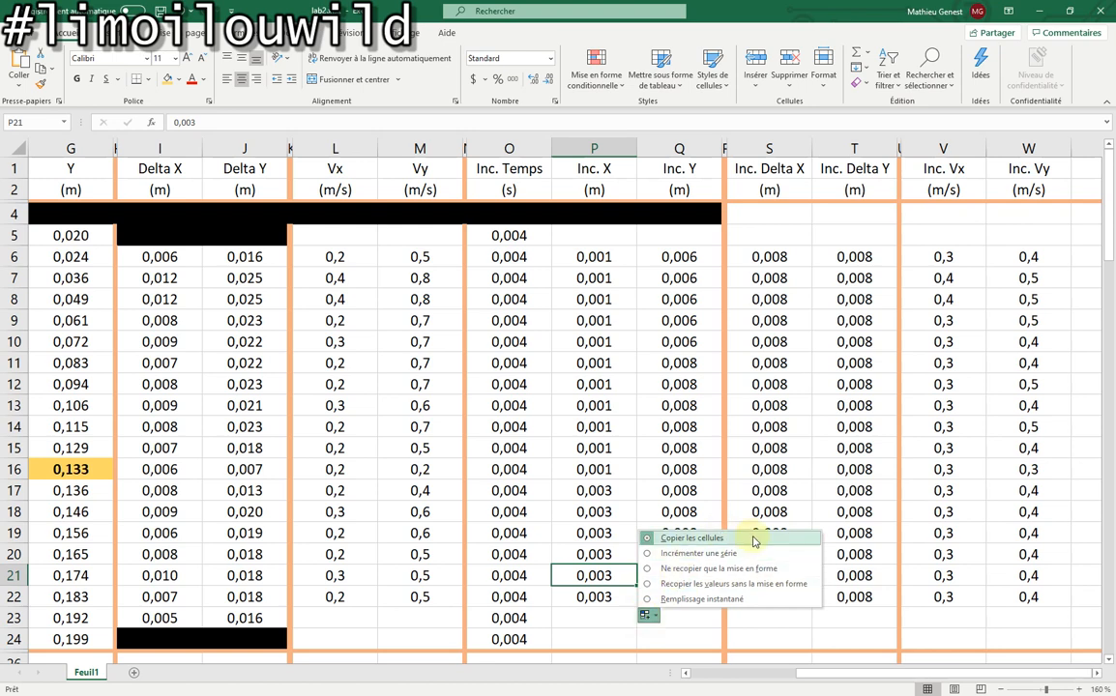
click(707, 625)
click(683, 522)
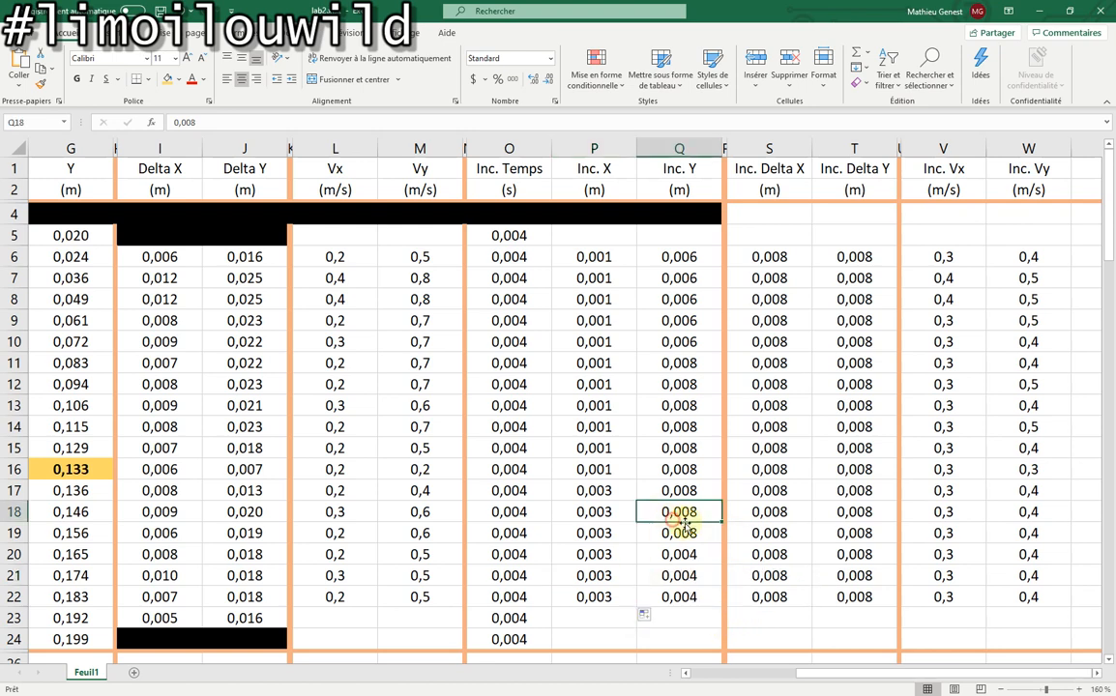
click(885, 449)
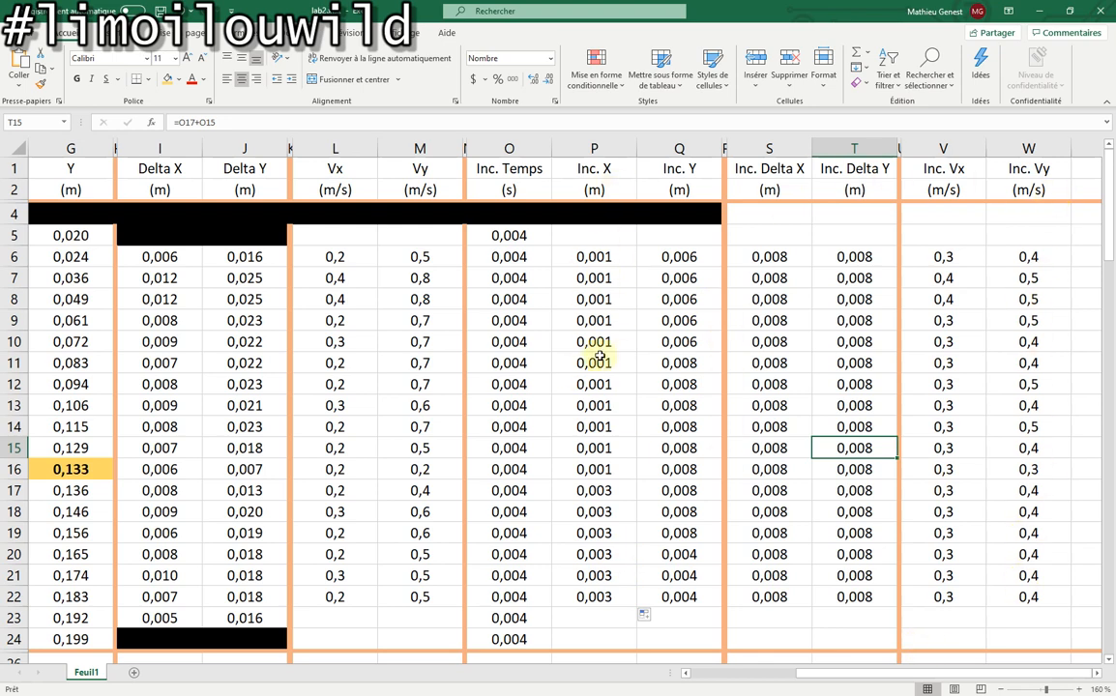
Undo the recent Inc. X changes in P7:P22
key(ctrl+z)
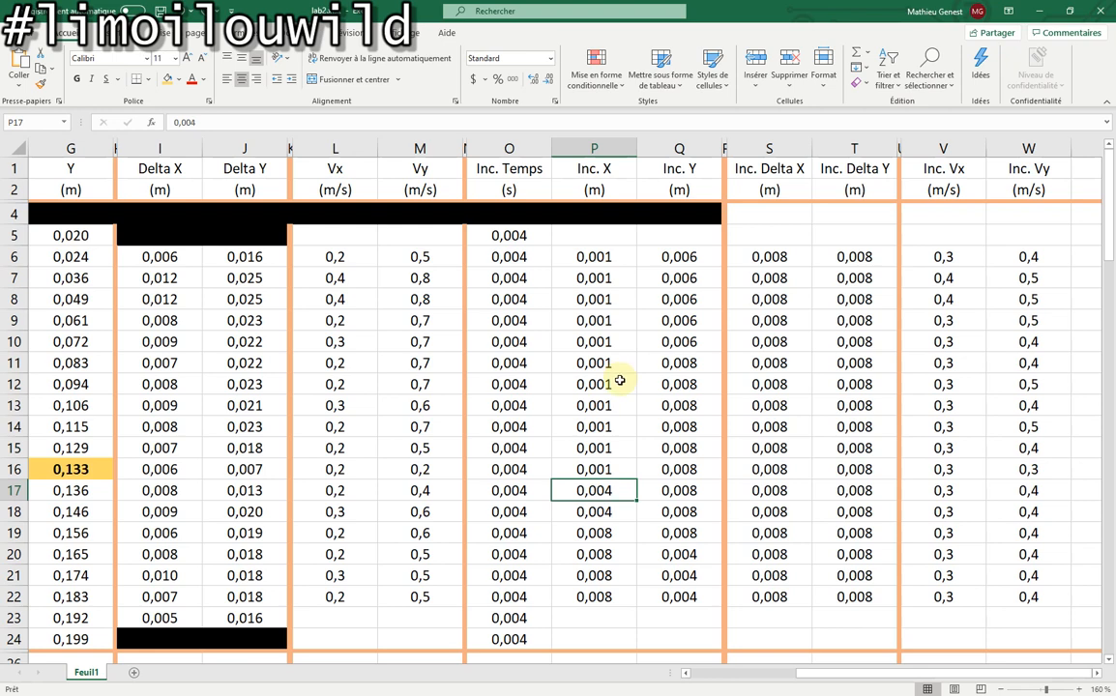
key(ctrl+z)
click(571, 362)
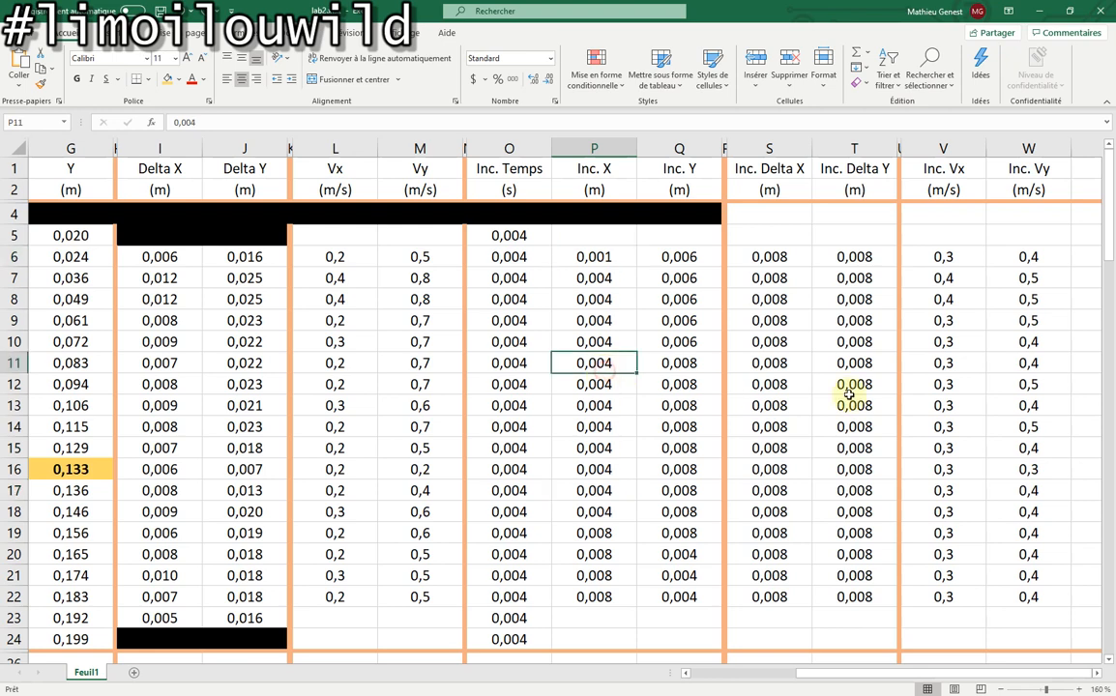
click(1004, 318)
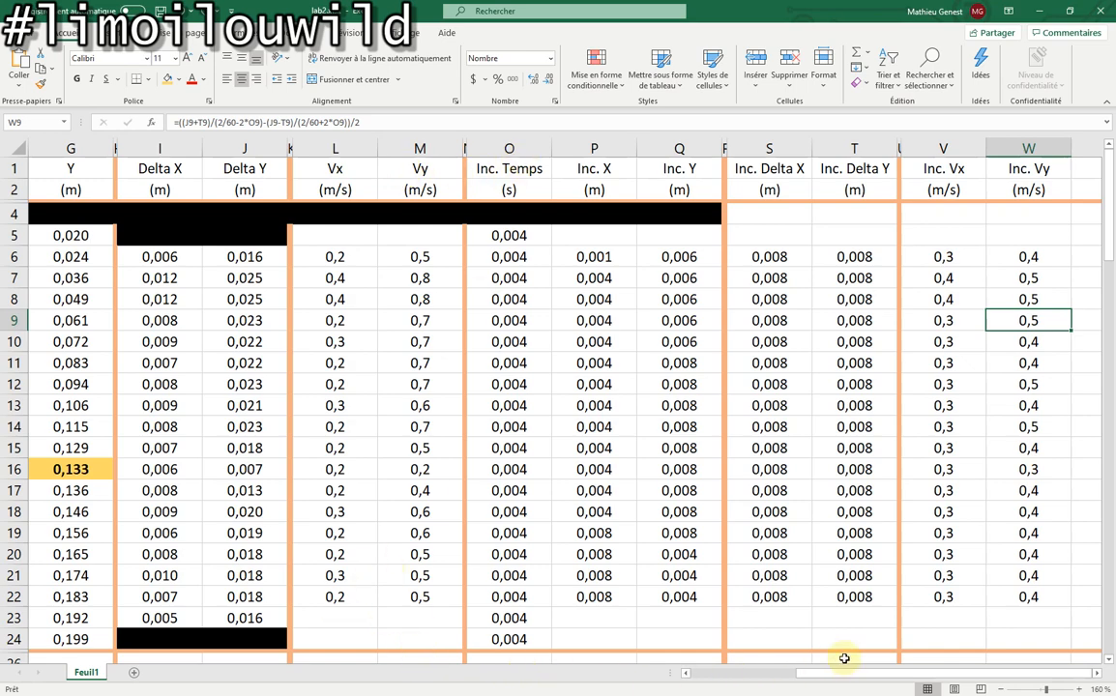
Highlight the whole Temps column E with a light gold fill
drag(837, 673, 725, 613)
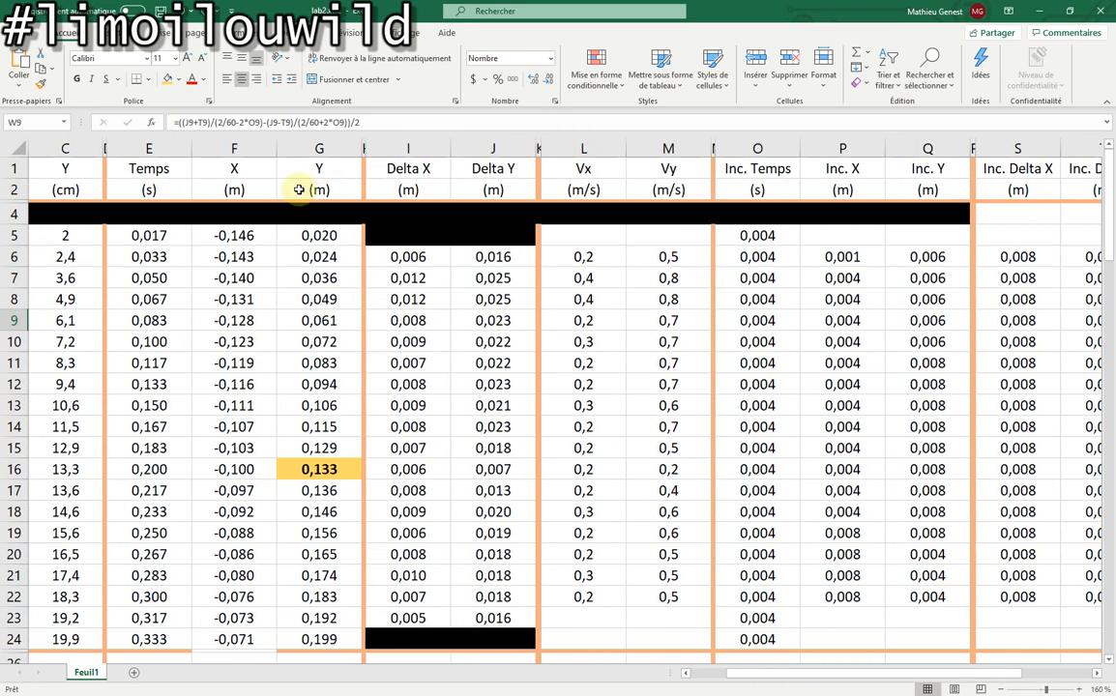
click(149, 148)
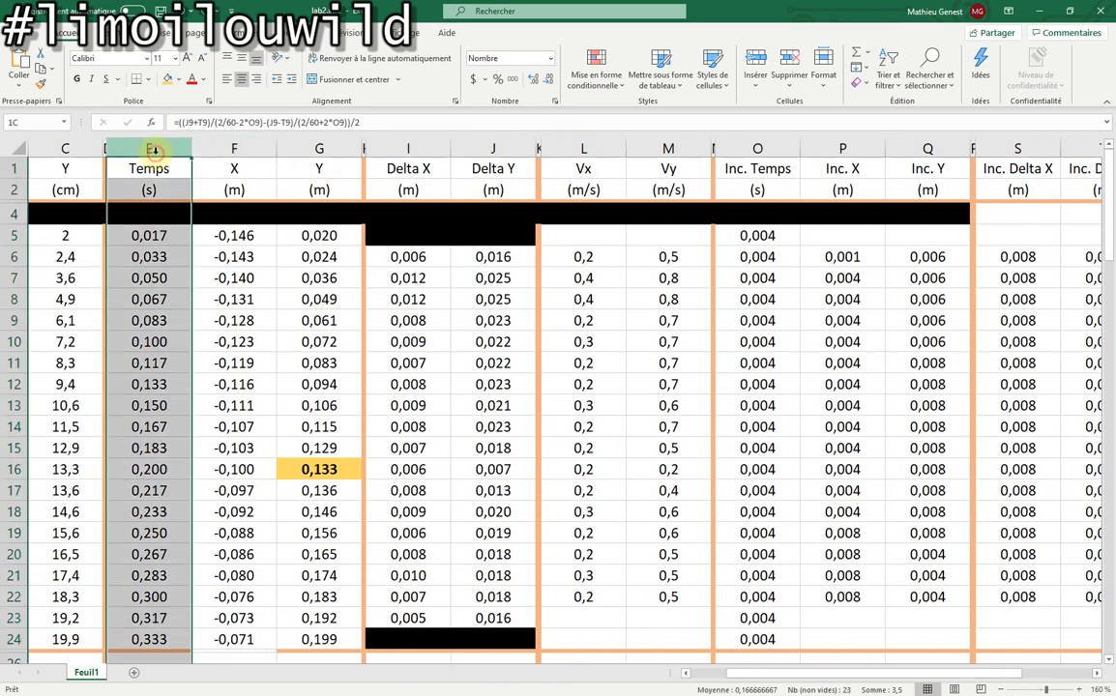
click(179, 83)
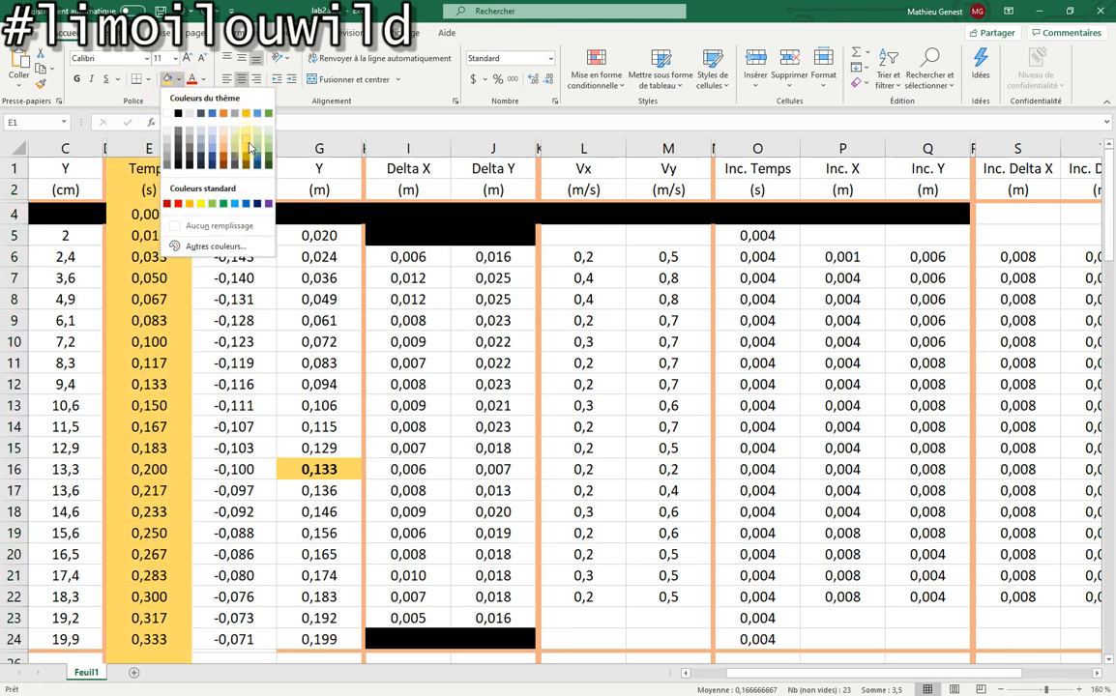
click(250, 143)
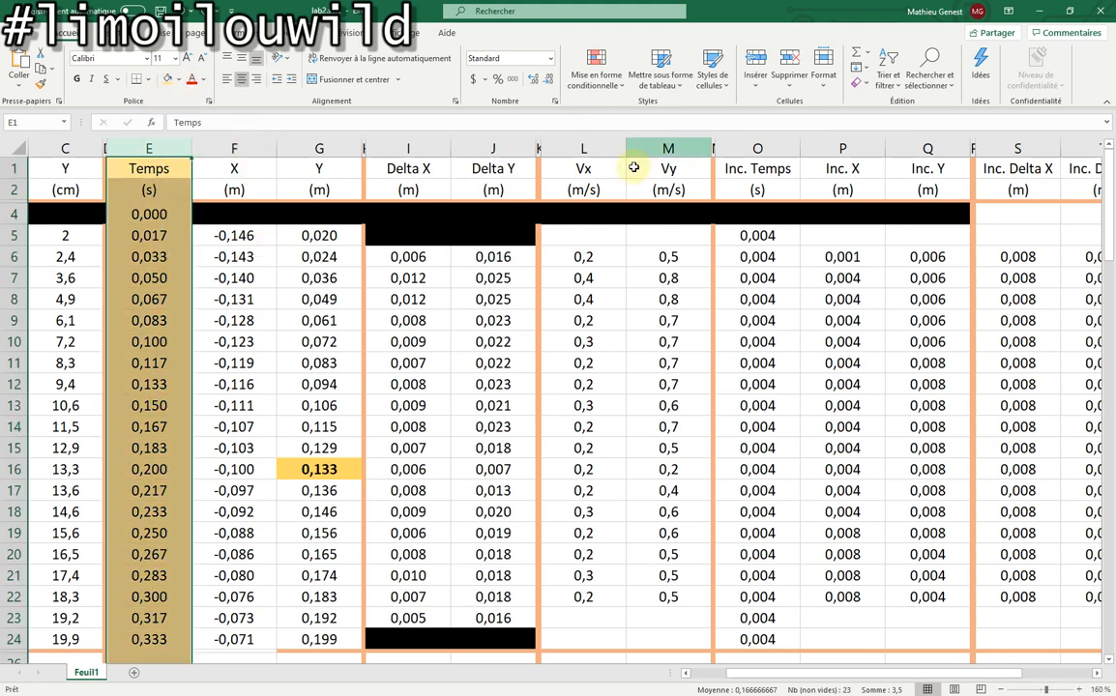
Apply the same light gold fill to the Vx and Vy columns, L and M
click(587, 147)
ctrl+click(667, 148)
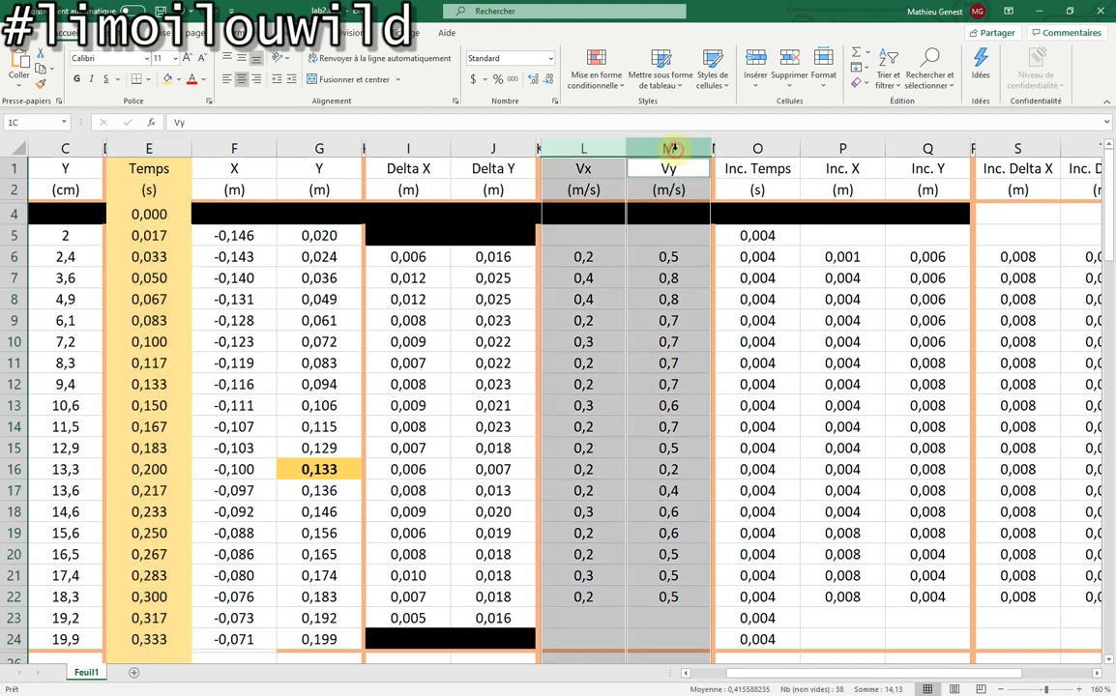
click(166, 82)
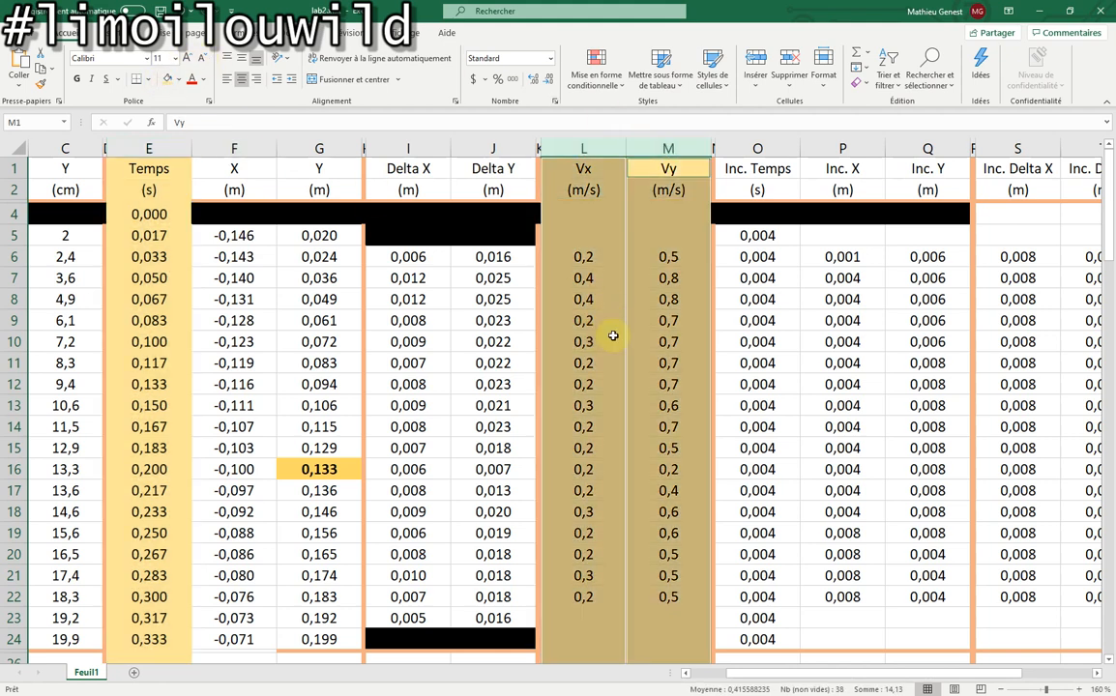
click(737, 322)
Highlight the Inc. Vx and Inc. Vy columns, V and W, with the light gold fill
drag(789, 674, 888, 677)
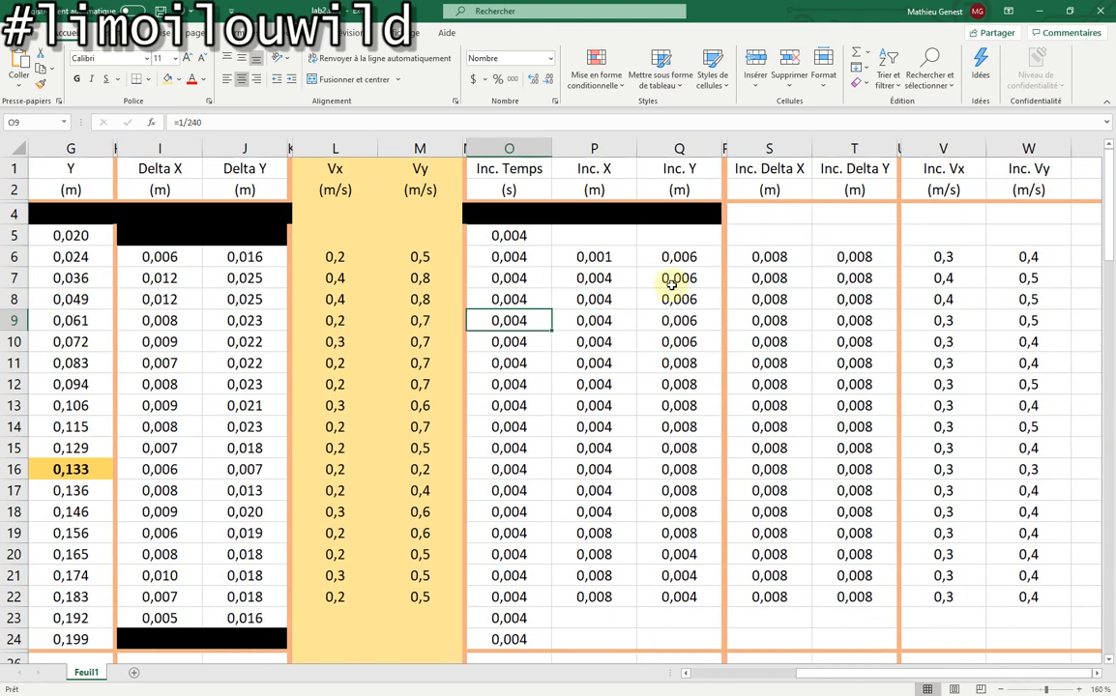
click(943, 148)
ctrl+click(1025, 148)
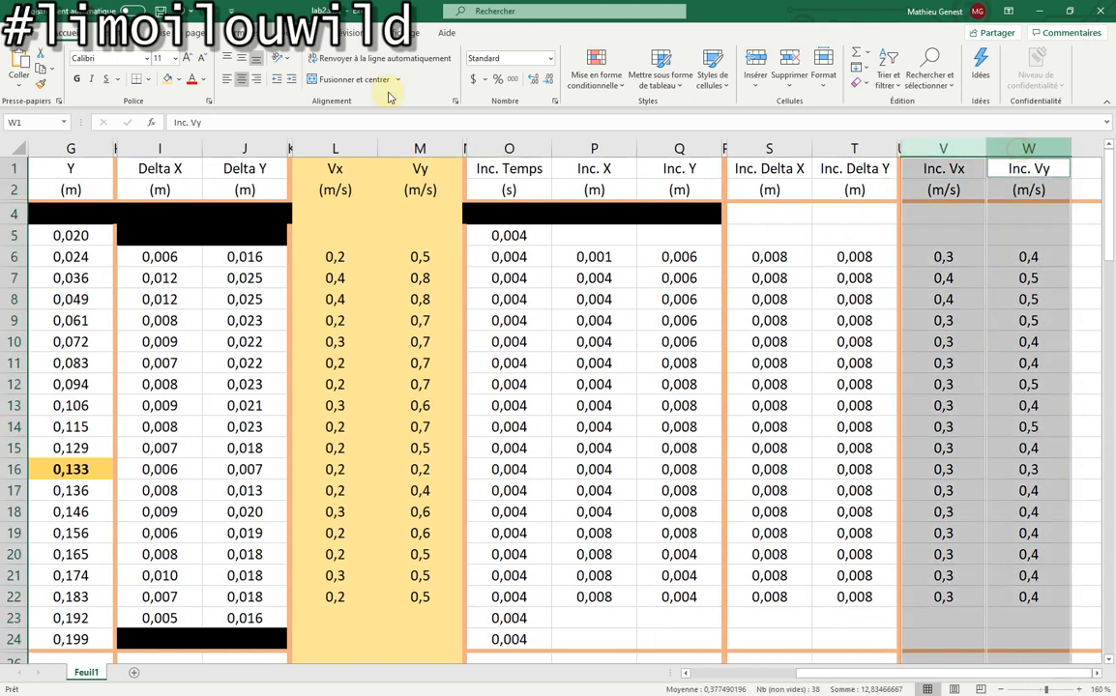
click(166, 78)
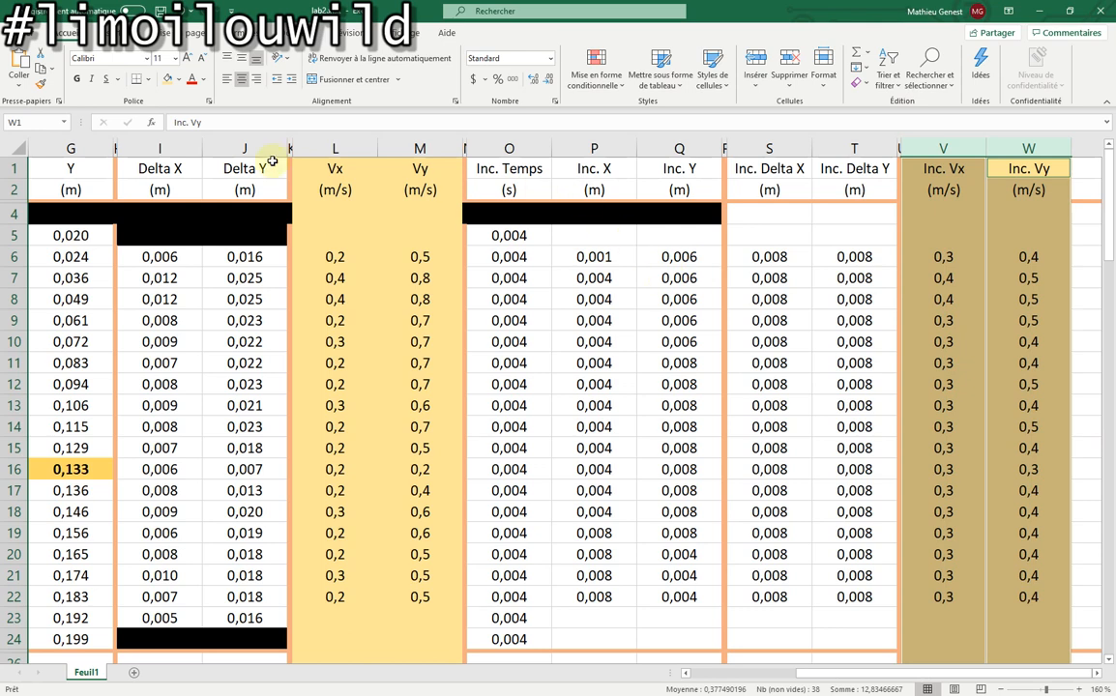
Highlight the Inc. Temps column O with the light gold fill
click(508, 147)
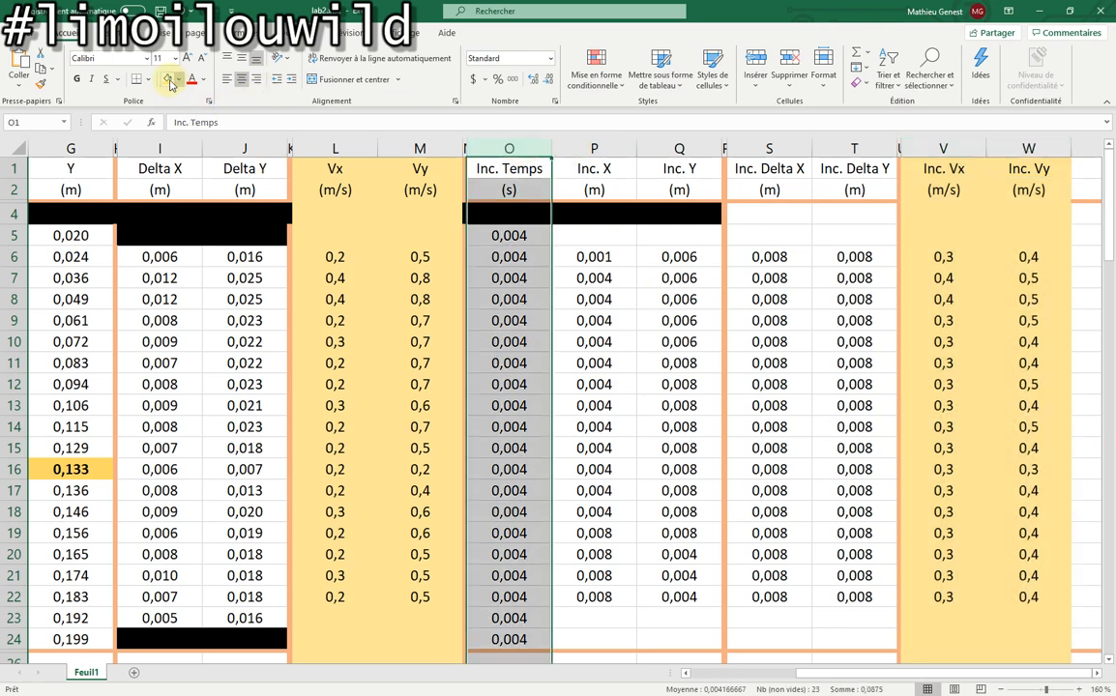
click(167, 78)
click(503, 299)
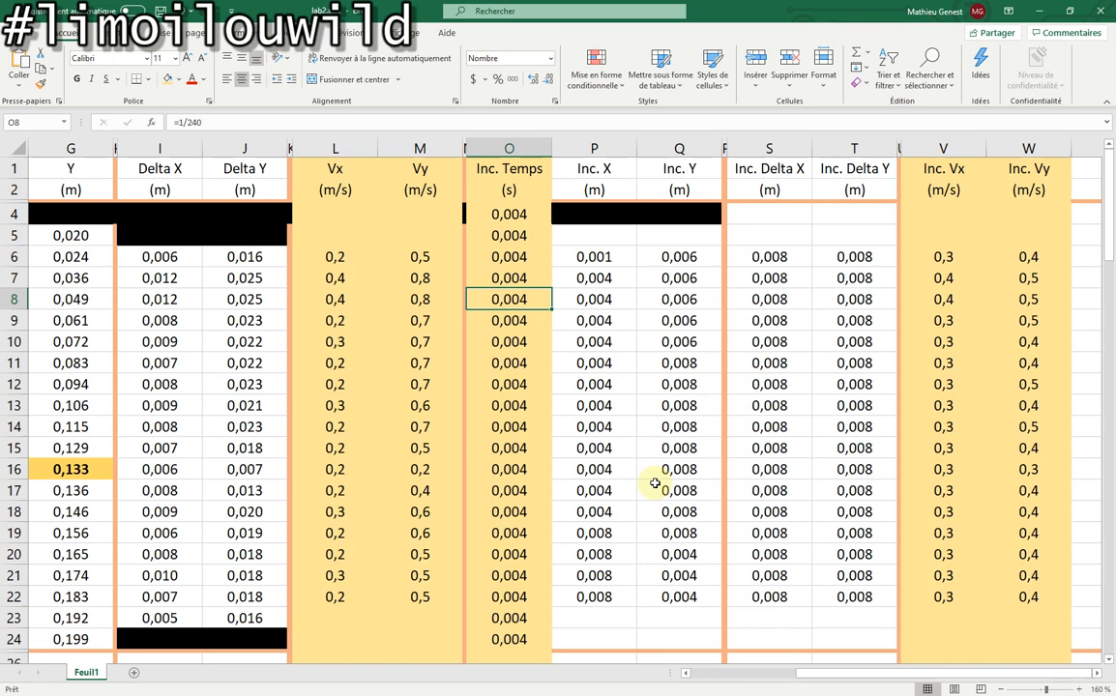
click(612, 366)
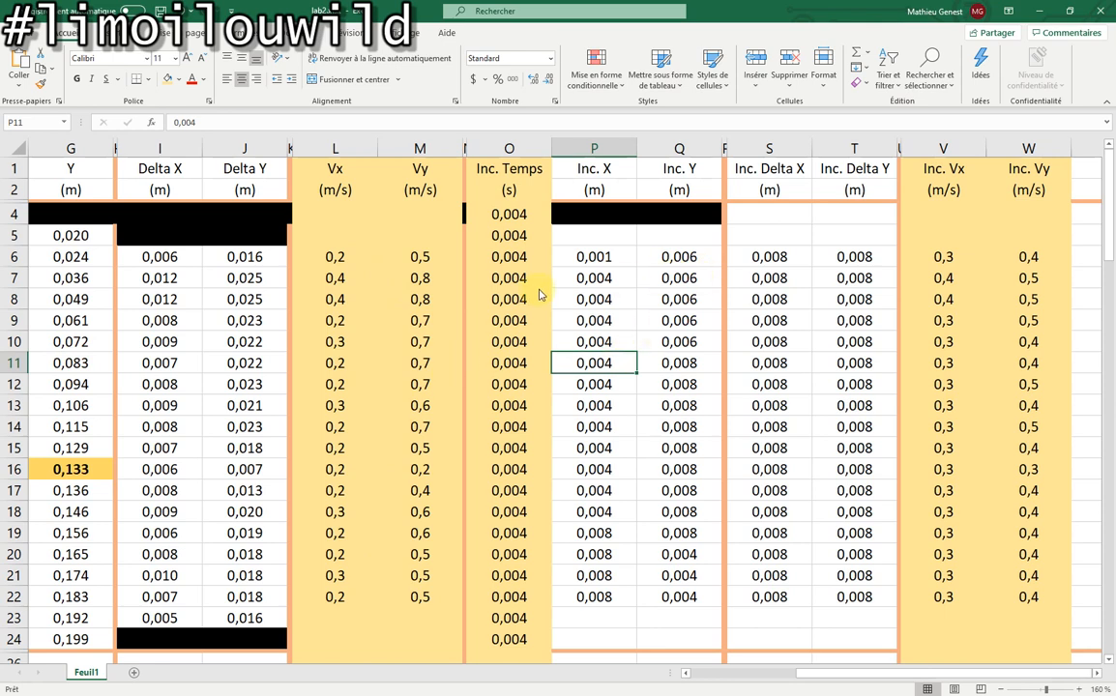
Switch to the Word document and insert a table of 3 columns and 25 rows below "Titre du tableau"
key(alt+Tab)
key(alt+Tab)
key(alt+Tab)
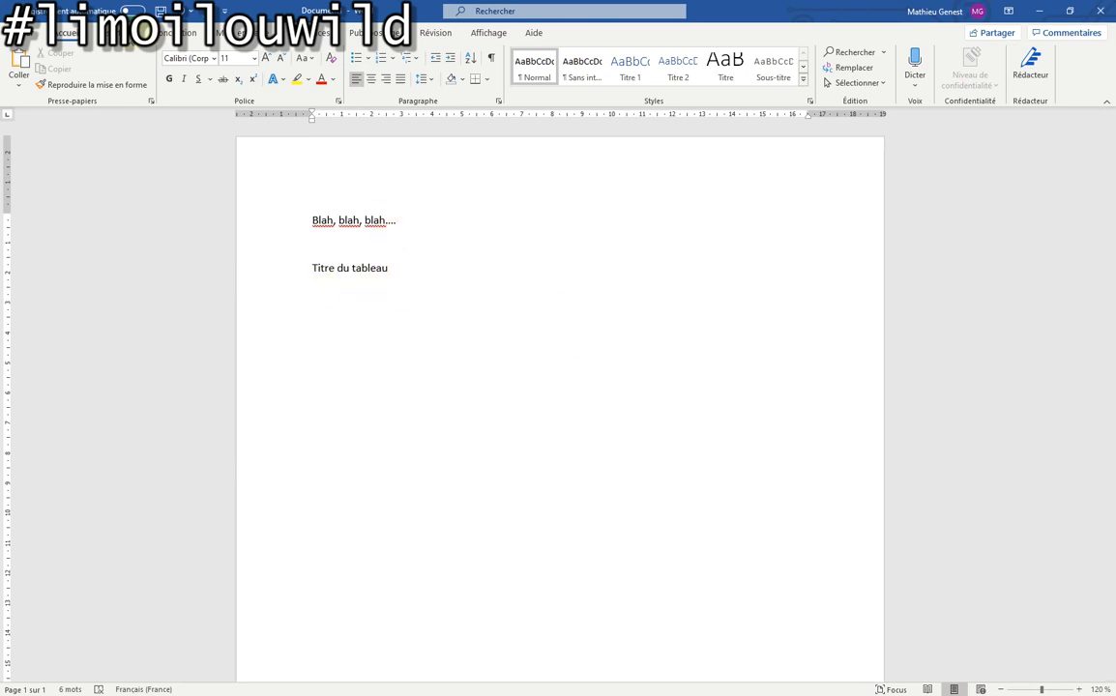
click(116, 32)
click(107, 68)
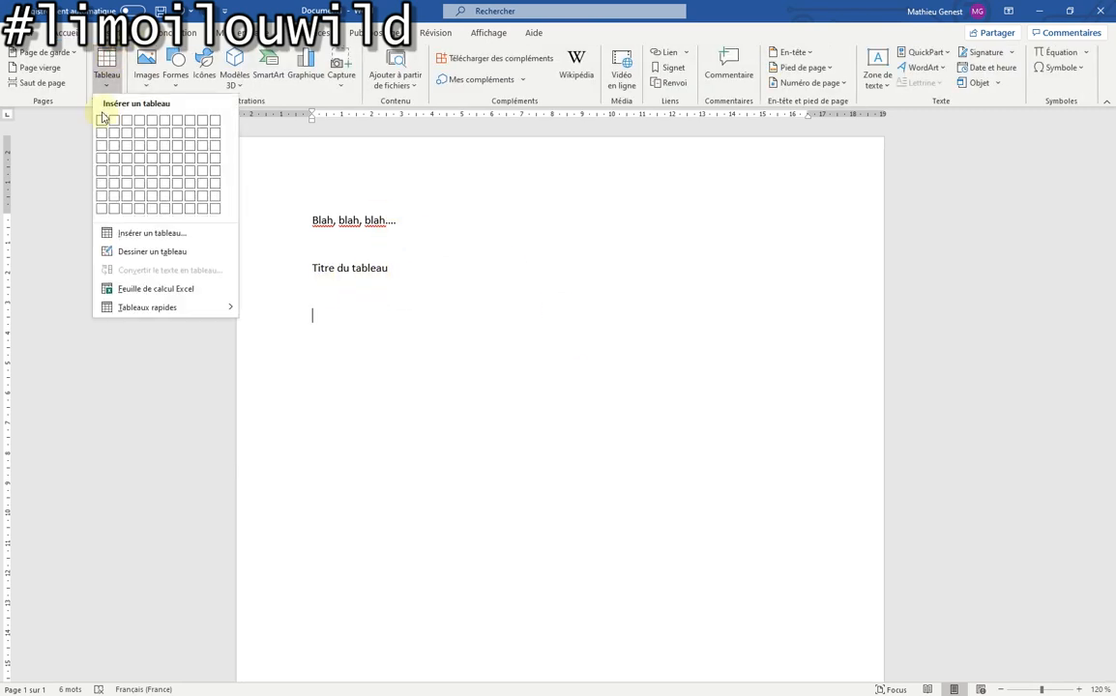
click(126, 232)
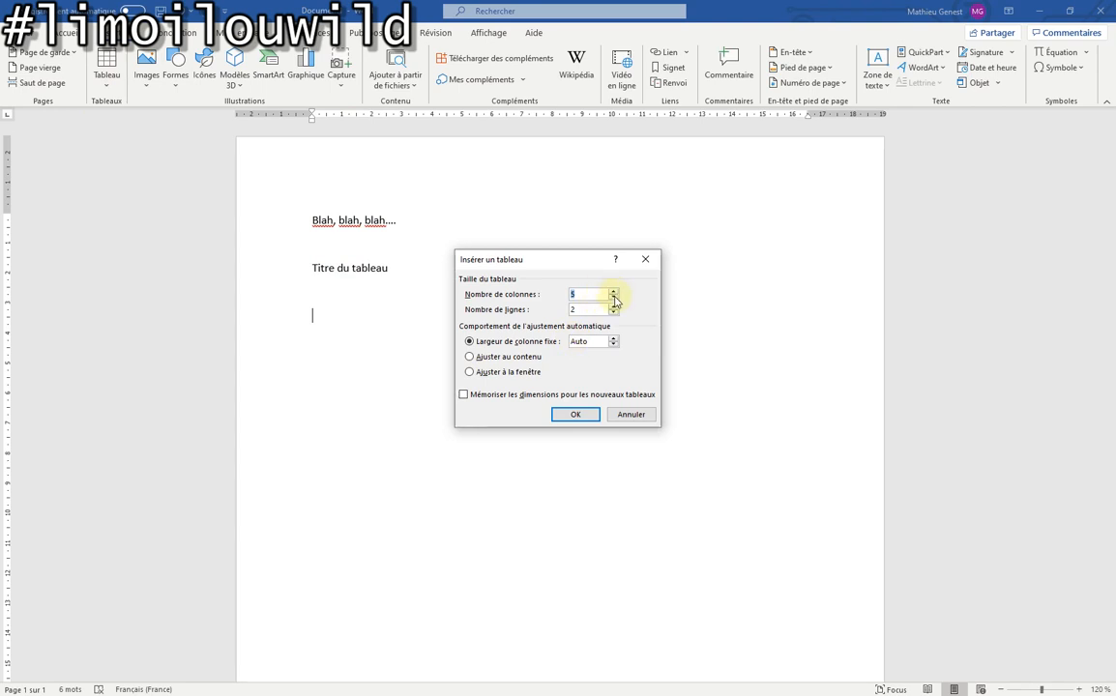
click(614, 298)
click(614, 306)
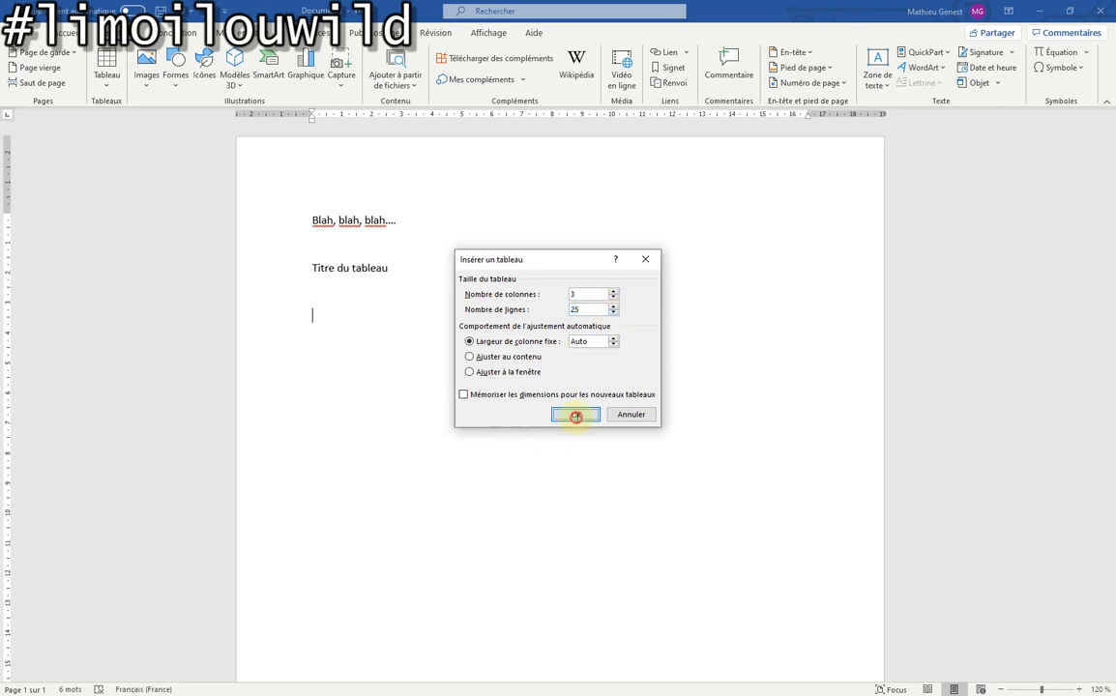
click(575, 414)
scroll(475, 363, down, 1)
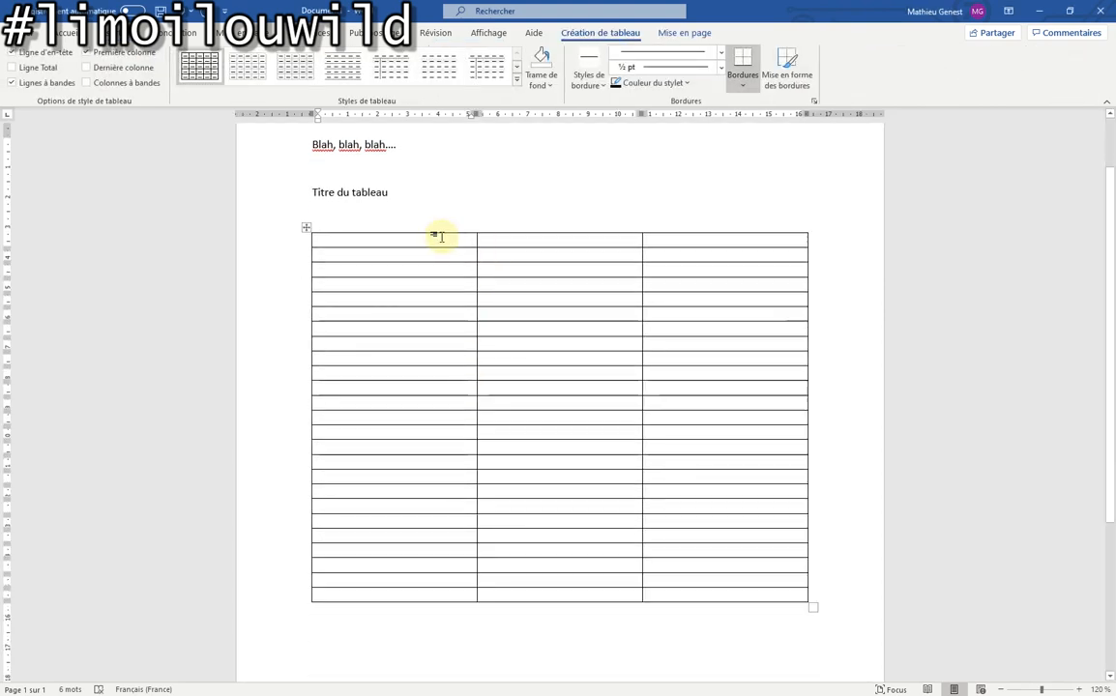
Enter the first two column headings as "Temps (s)" and "Vitesse horizontale (m/s)", with each unit on its own line
text(Temps)
key(Return)
text((s))
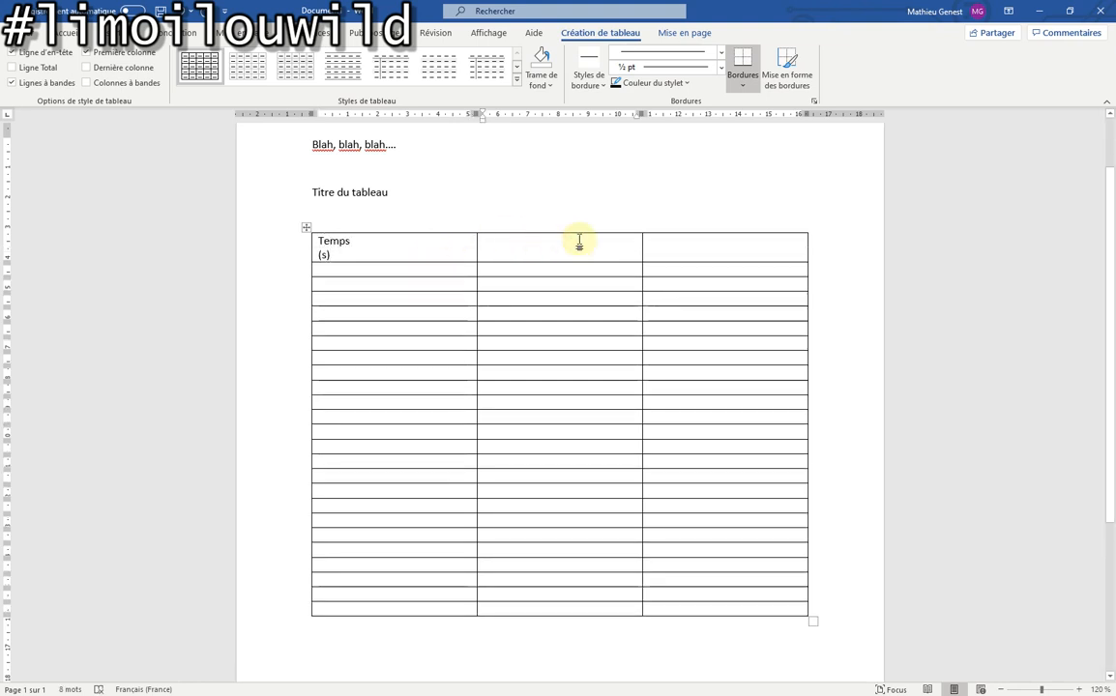
text(Vitesse )
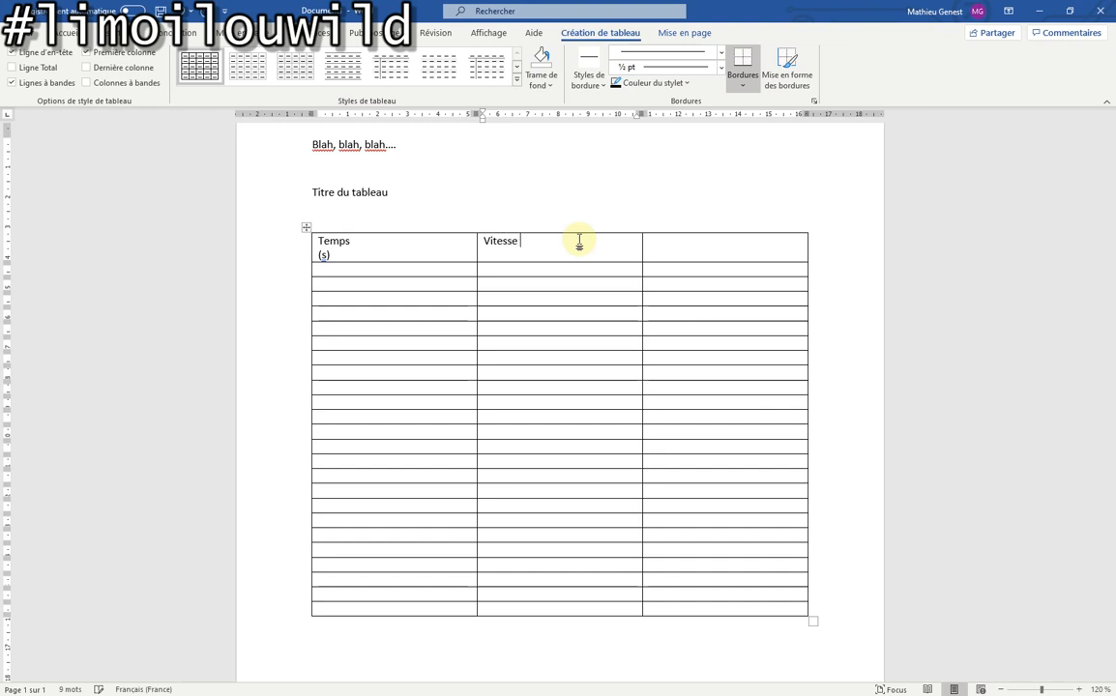
text(horizontale)
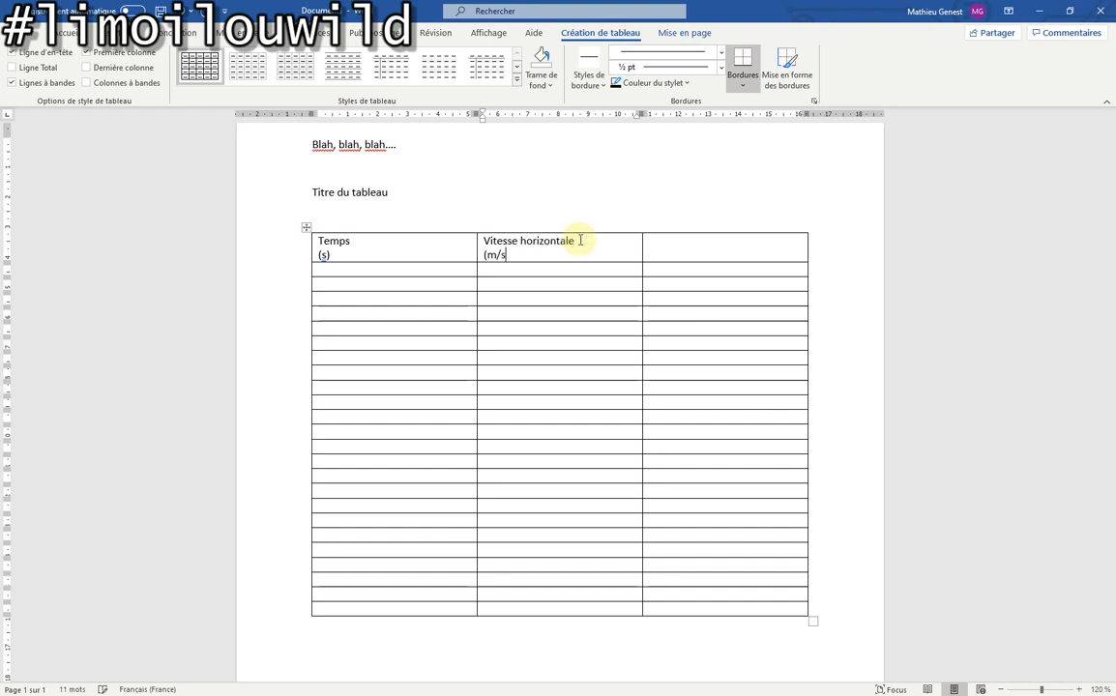
text())
Enter the third column heading as "Vitesse verticale" with "(m/s)" on a second line
click(730, 241)
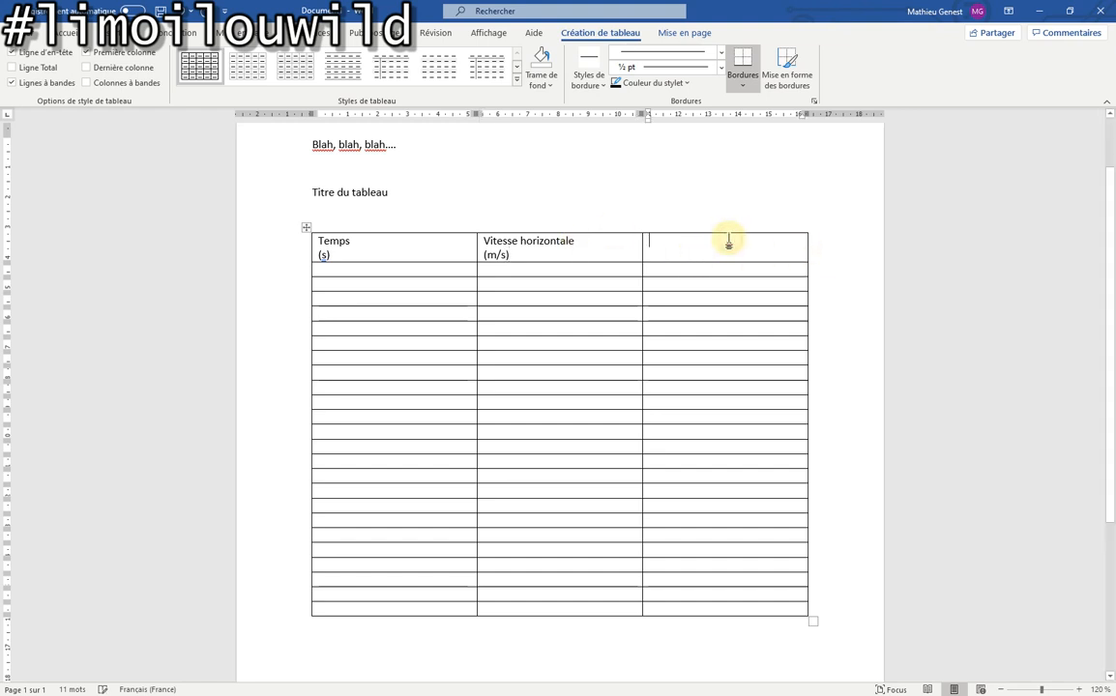
text(Vitesse verticale)
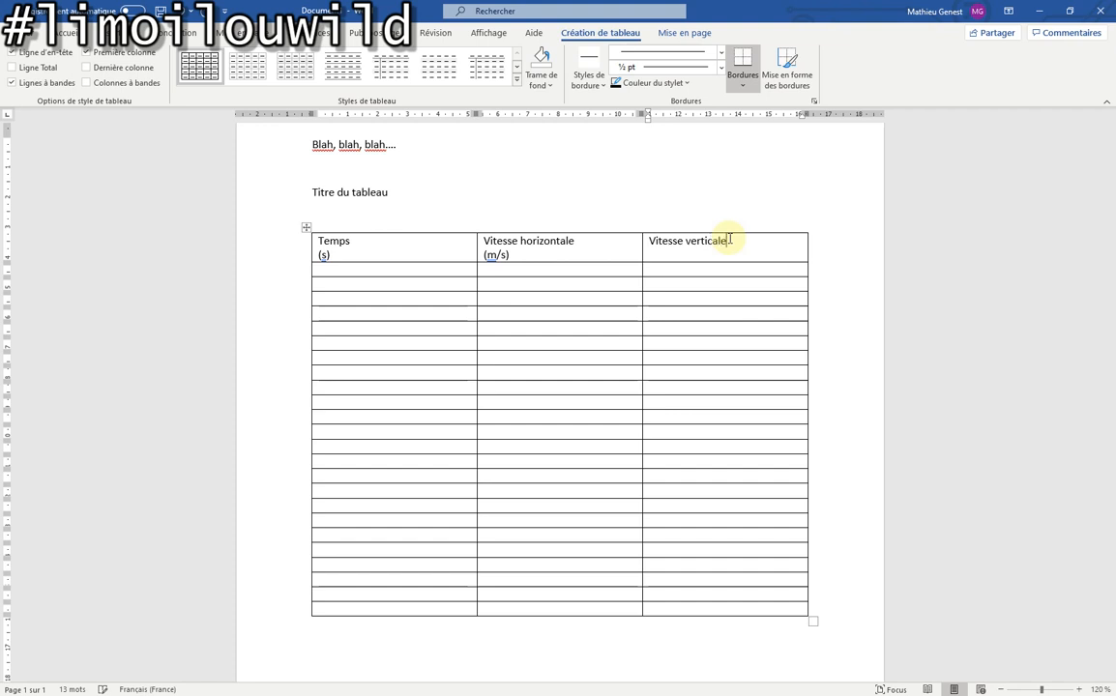
key(BackSpace)
key(Return)
right_click(734, 243)
key(Escape)
text(e)
click(732, 259)
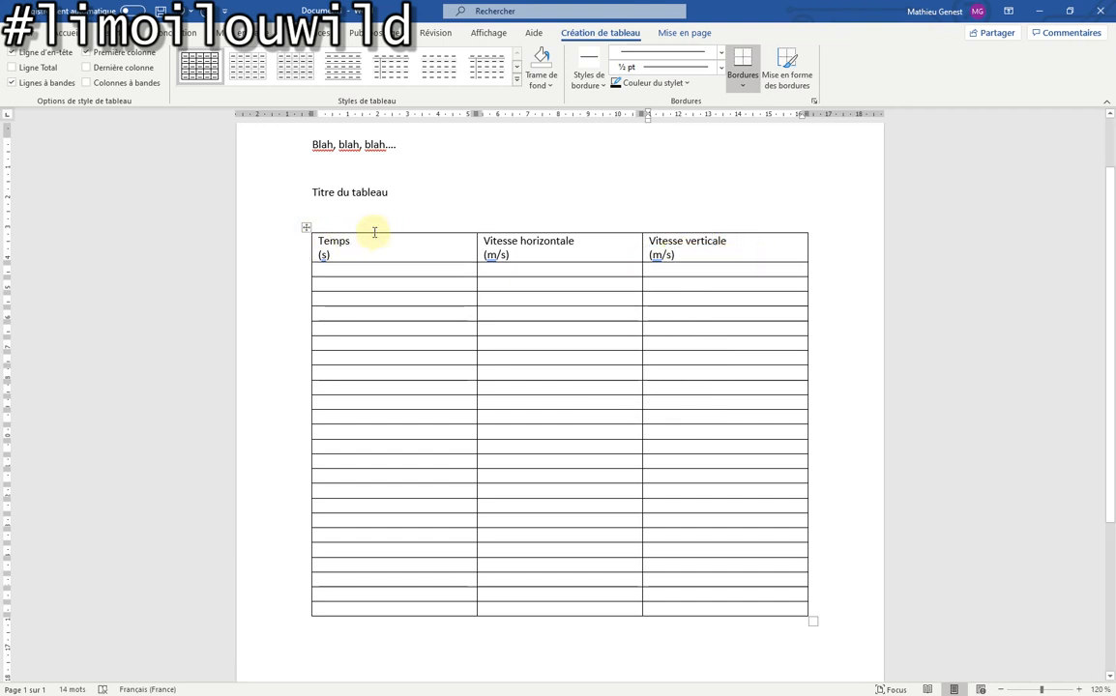
Centre the text in all three columns of the table
drag(371, 226, 706, 230)
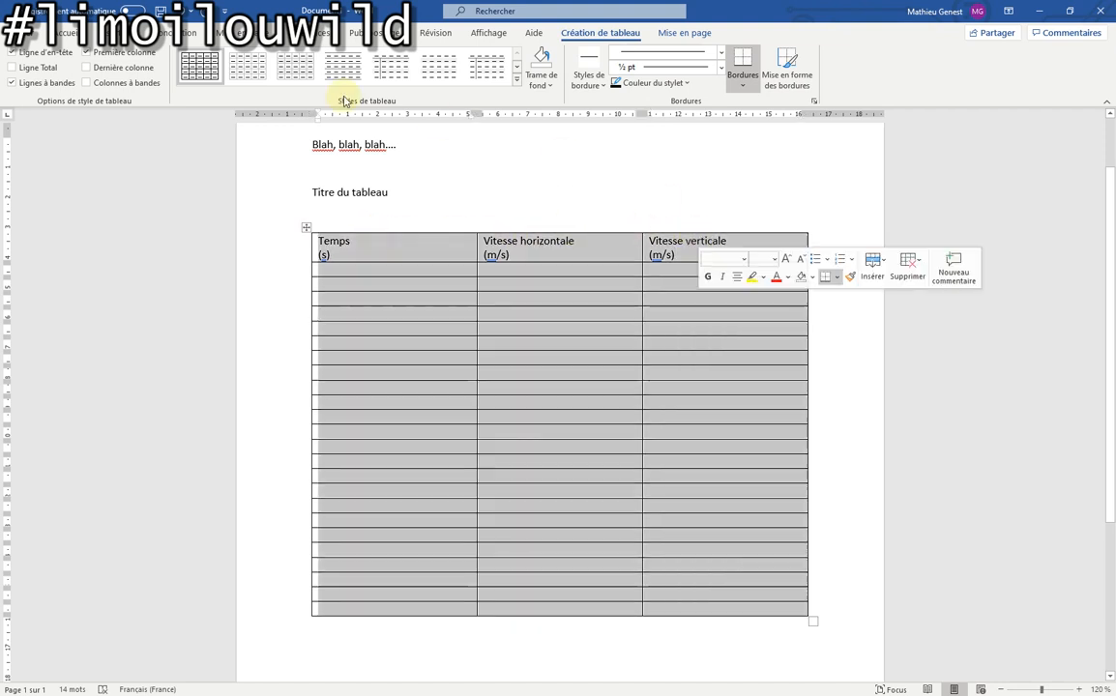
click(68, 33)
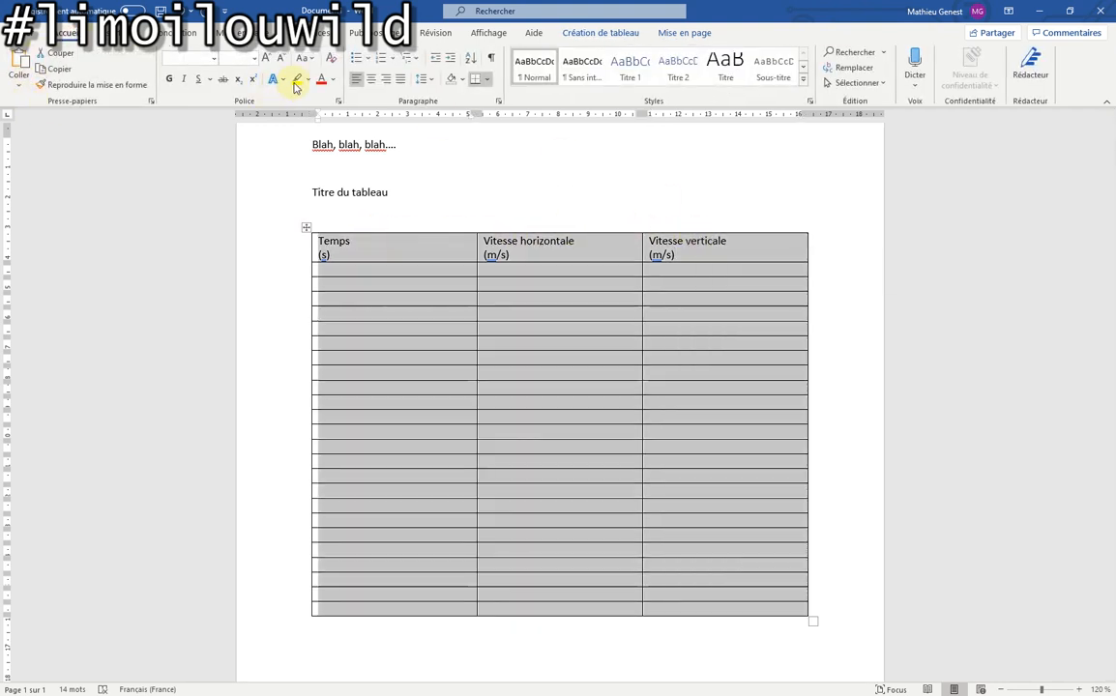
click(371, 82)
click(570, 314)
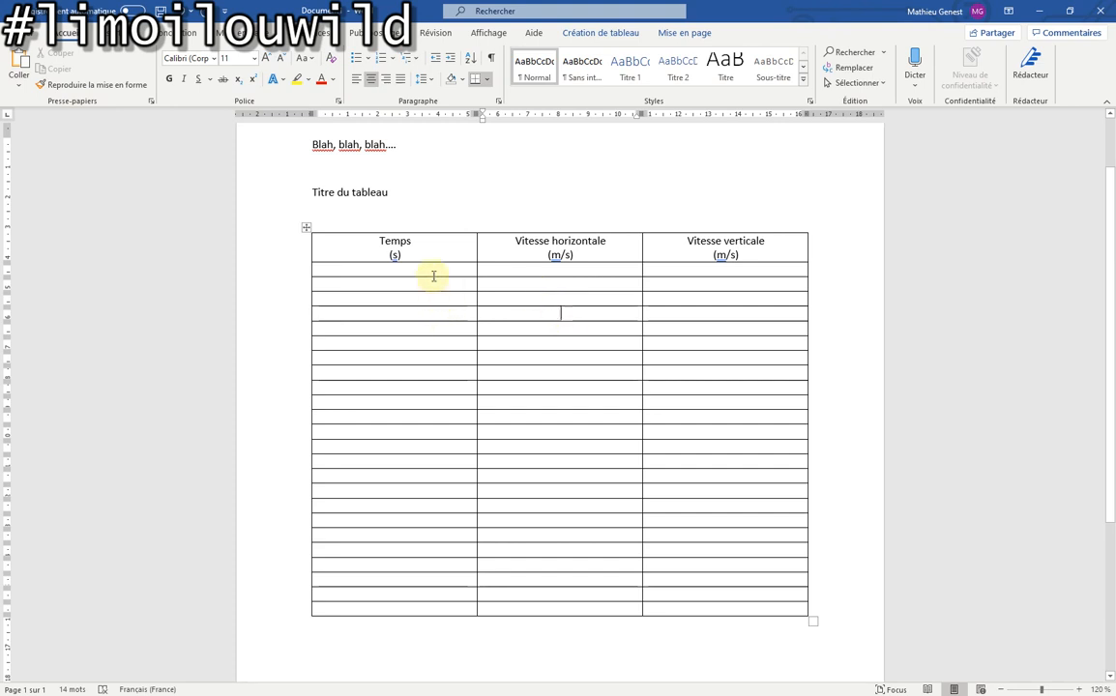
Switch to the lab2 Excel workbook and copy the Temps (s) values from E5 to E24
key(alt+Tab)
alt+click(448, 355)
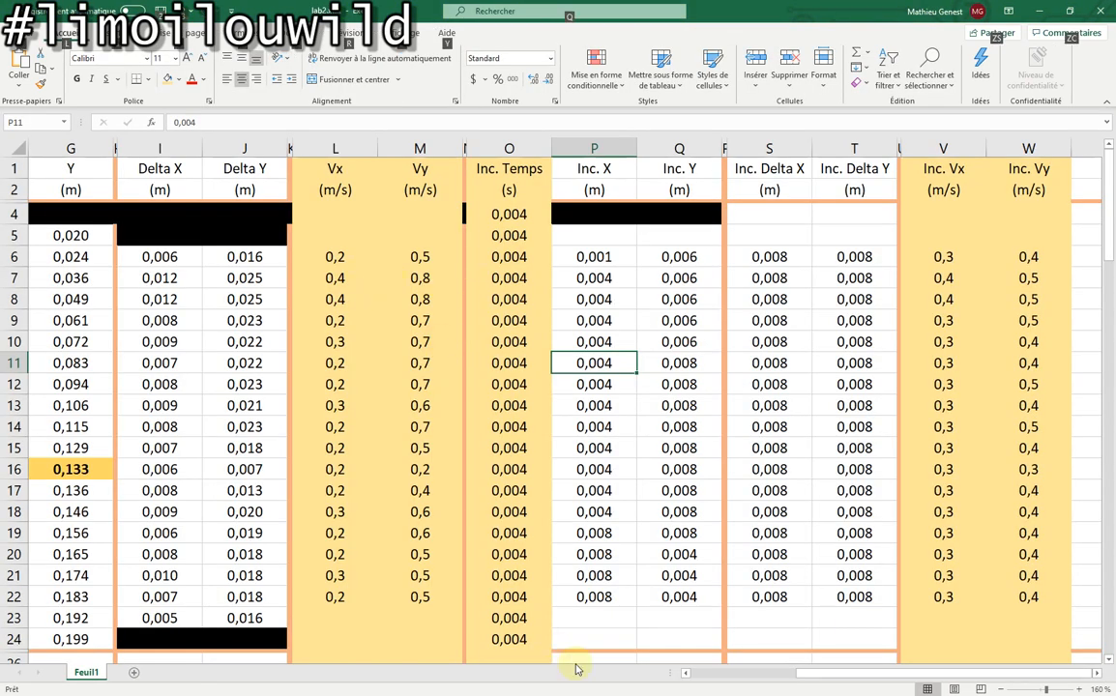
drag(849, 675, 723, 677)
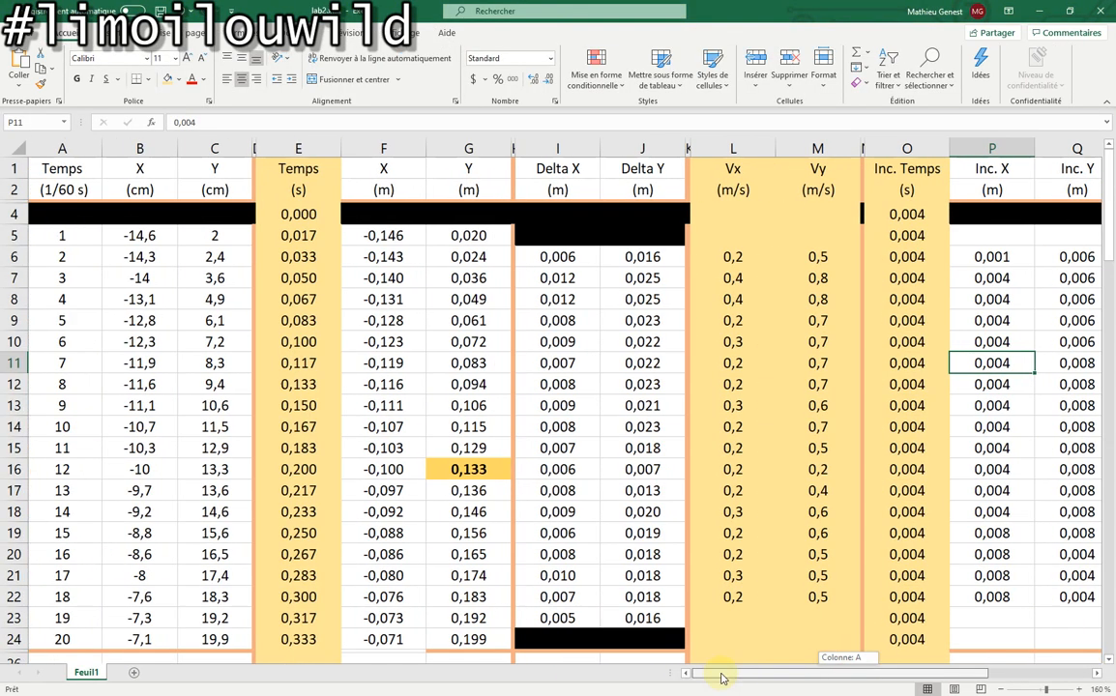
click(305, 215)
drag(311, 235, 295, 633)
key(ctrl+c)
Return to the Word document and paste the copied times into the Temps column beneath its heading
key(alt+Tab)
click(162, 347)
key(alt+Tab)
click(319, 391)
drag(392, 269, 401, 602)
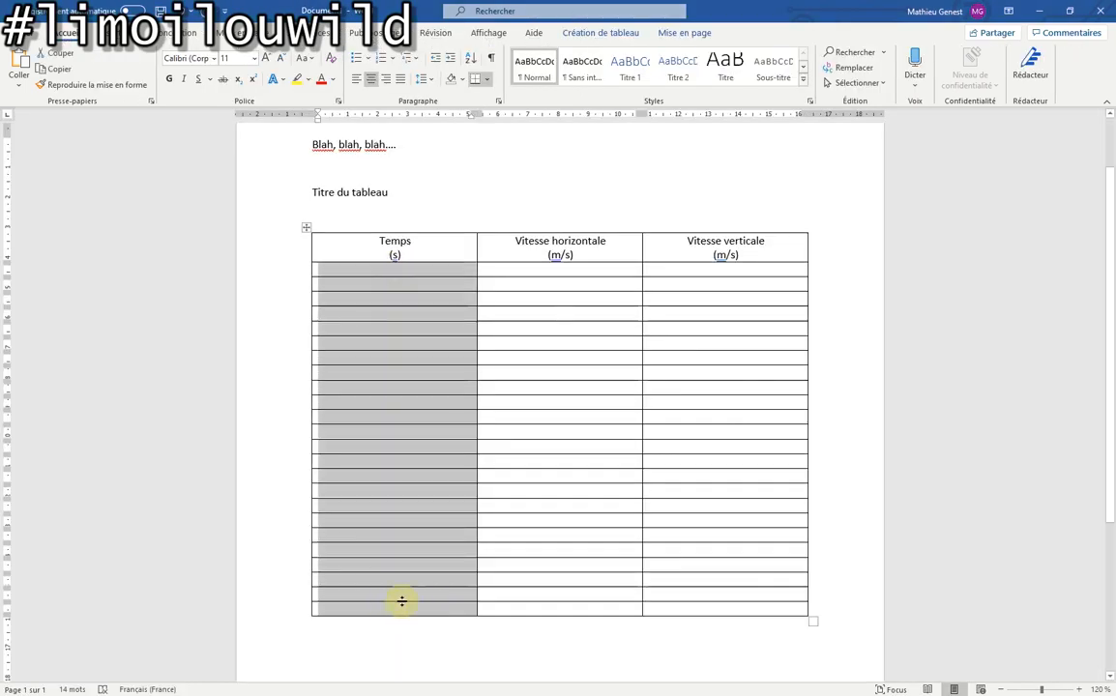
key(ctrl+v)
click(439, 579)
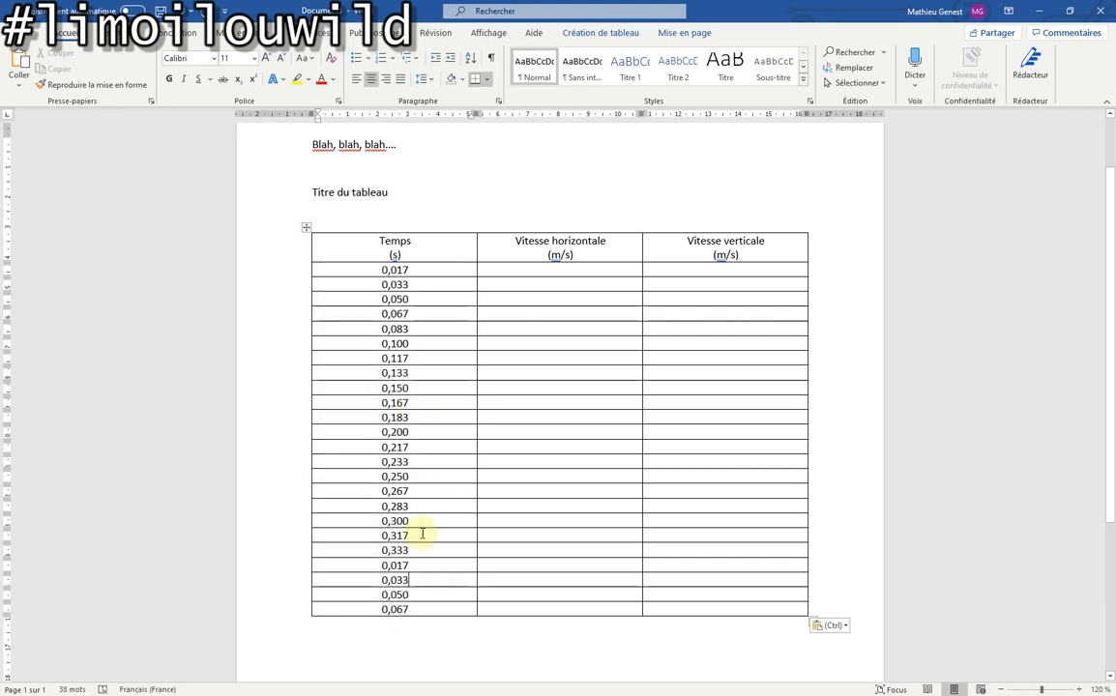
Clear the repeated time values after 0,333 and delete the four surplus rows at the end of the table
drag(364, 567, 441, 613)
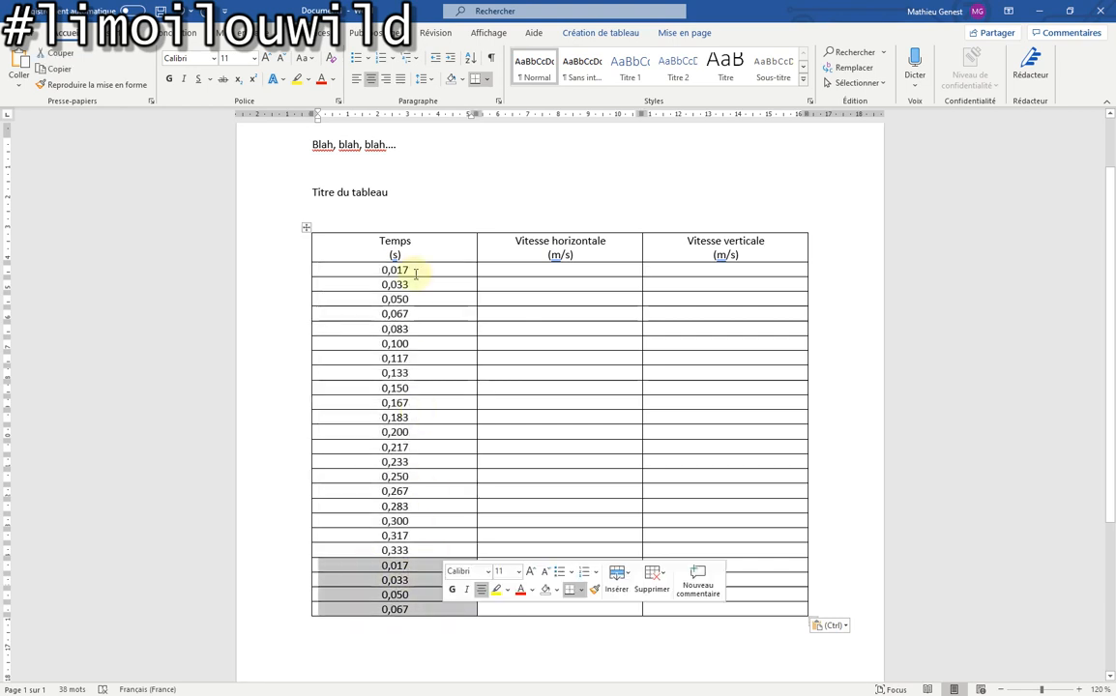
key(BackSpace)
mouse_move(425, 568)
mouse_down()
mouse_move(765, 594)
mouse_move(770, 612)
mouse_up()
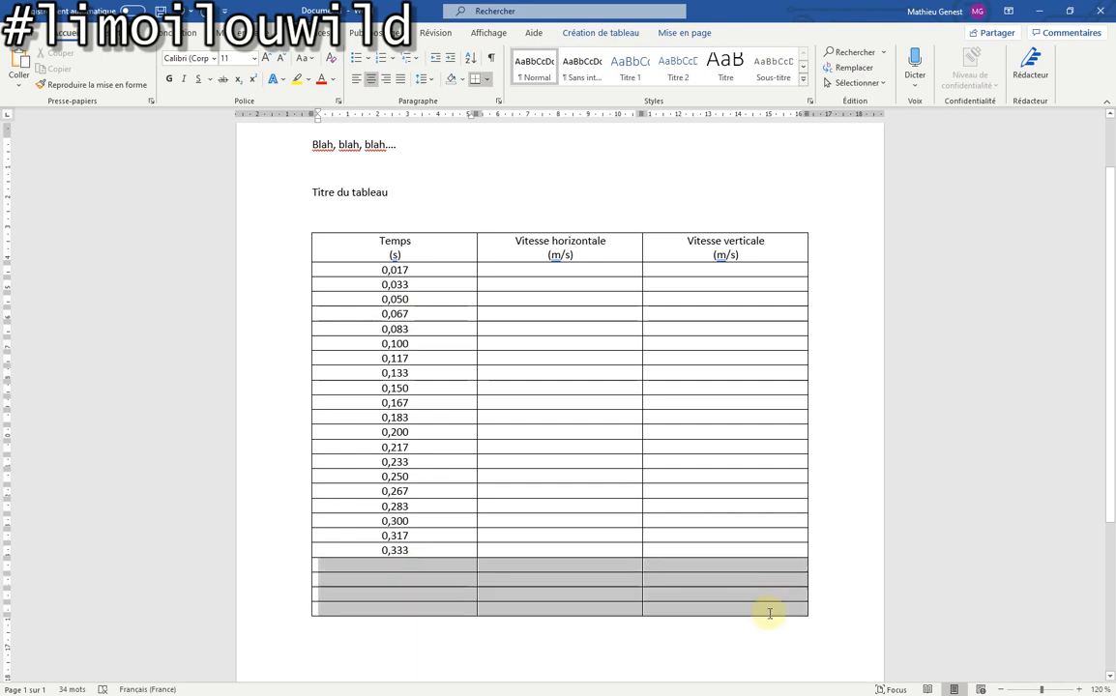
right_click(547, 571)
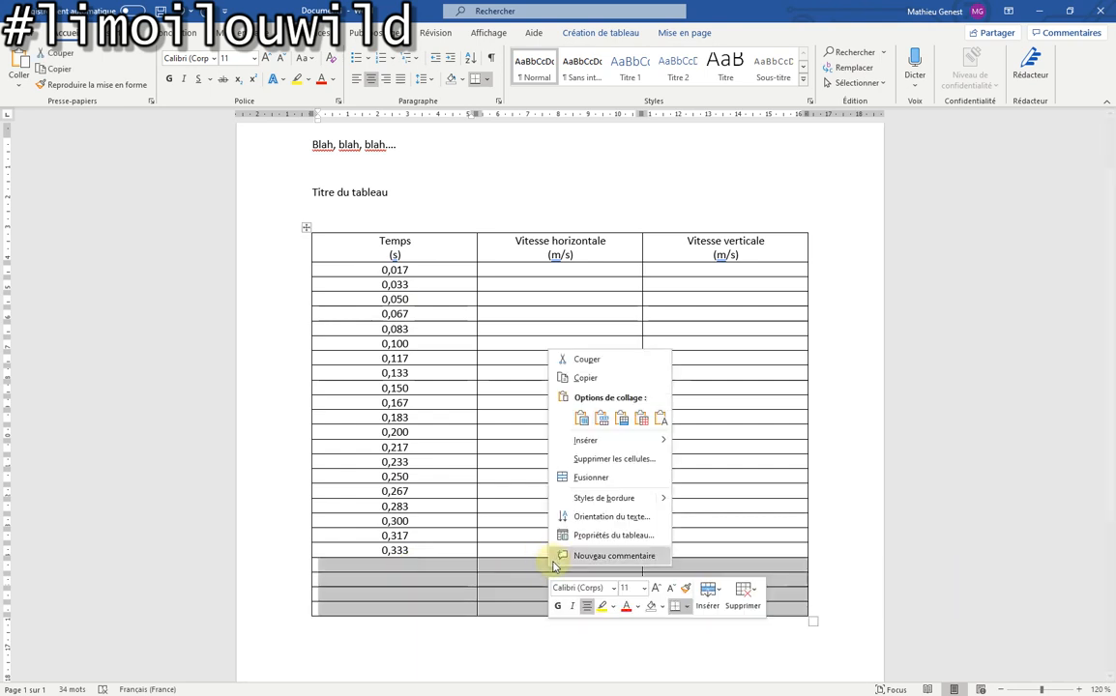
click(638, 460)
click(543, 376)
click(548, 414)
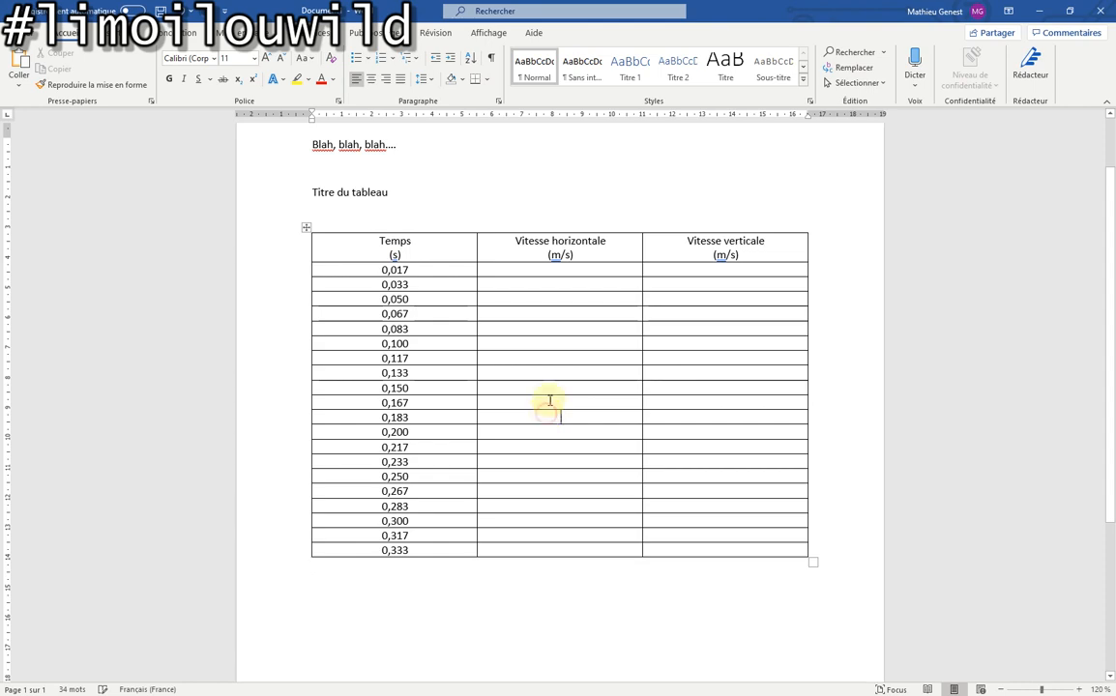
Check the time uncertainty in the Inc. Temps column of the Excel workbook, then return to the Word document
key(alt+Tab)
click(225, 336)
key(alt+Tab)
click(472, 391)
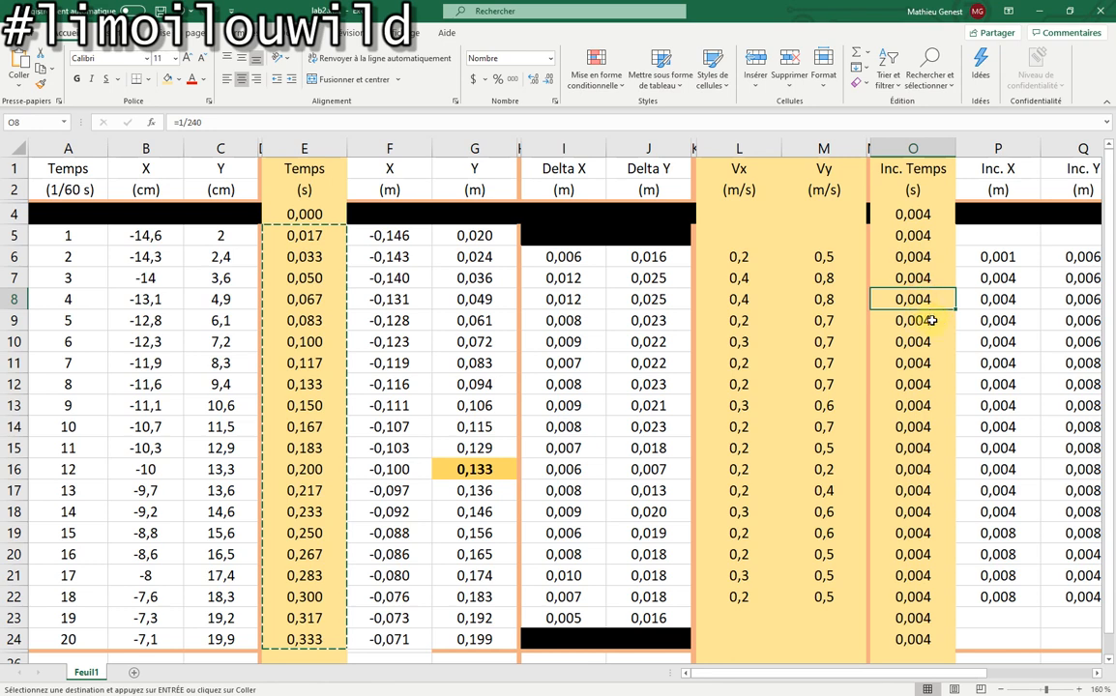
key(alt+Tab)
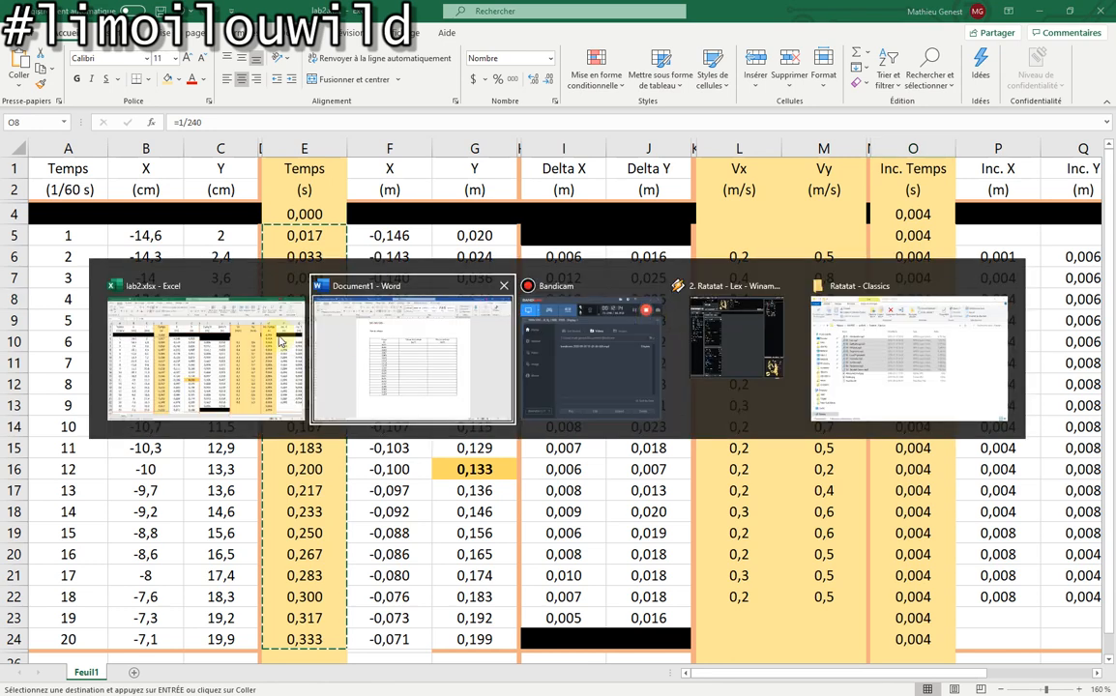
click(428, 361)
Change the unit line of the Temps heading to "(±0,004 s)", inserting the plus-minus sign as a symbol
click(397, 255)
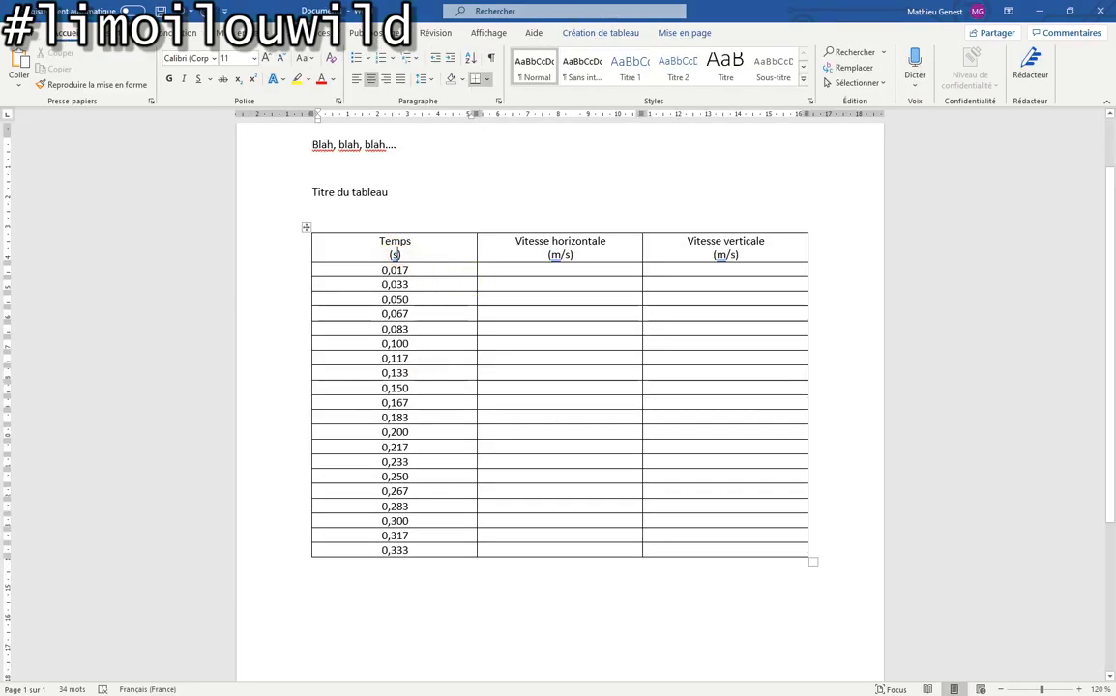
key(Delete)
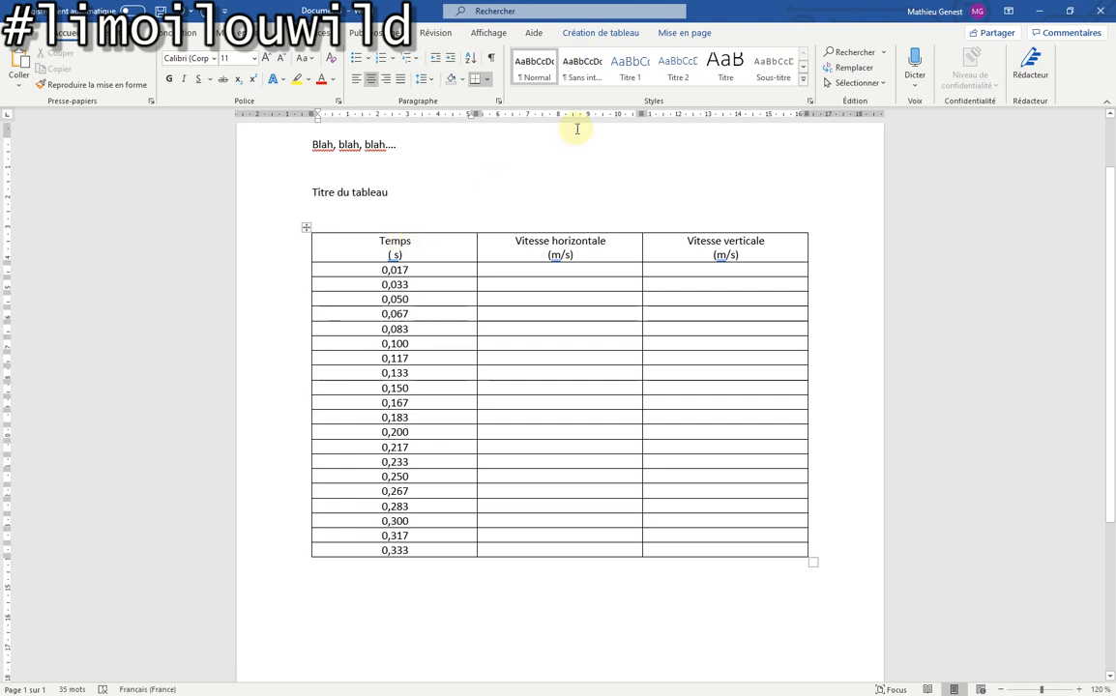
click(121, 32)
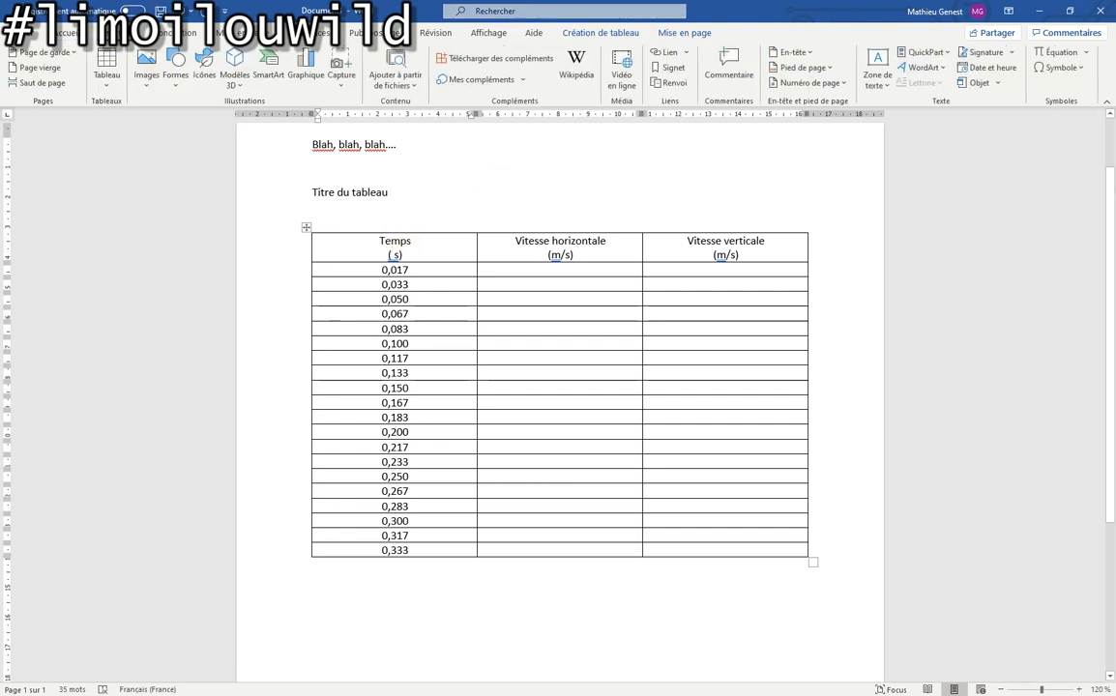
click(1059, 66)
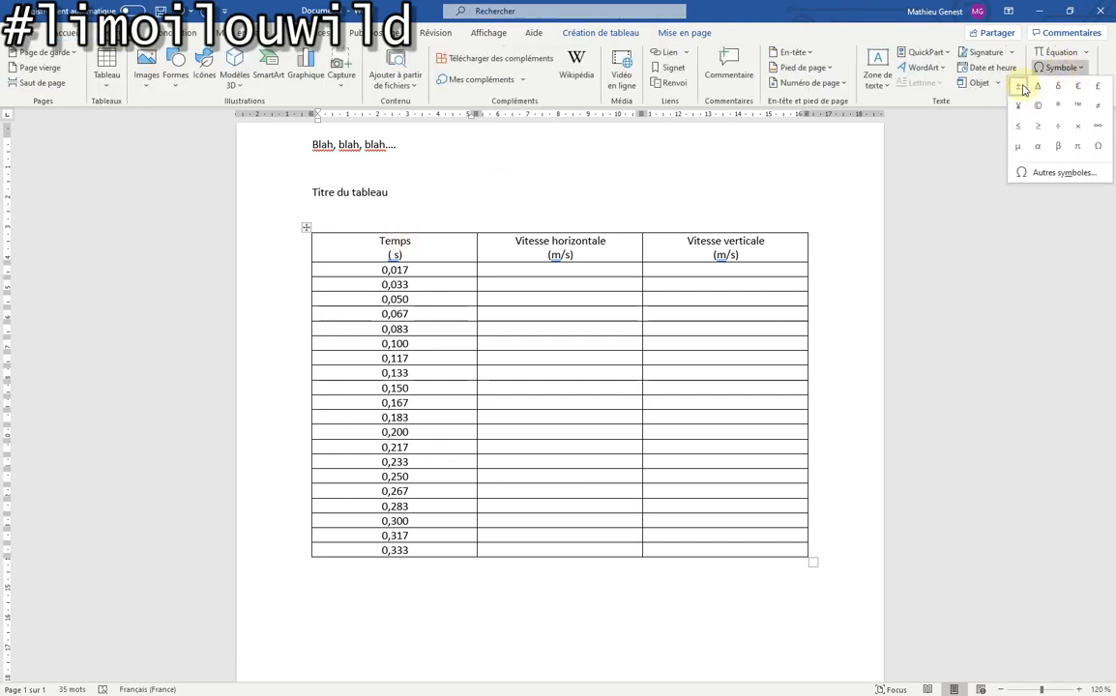
click(1071, 171)
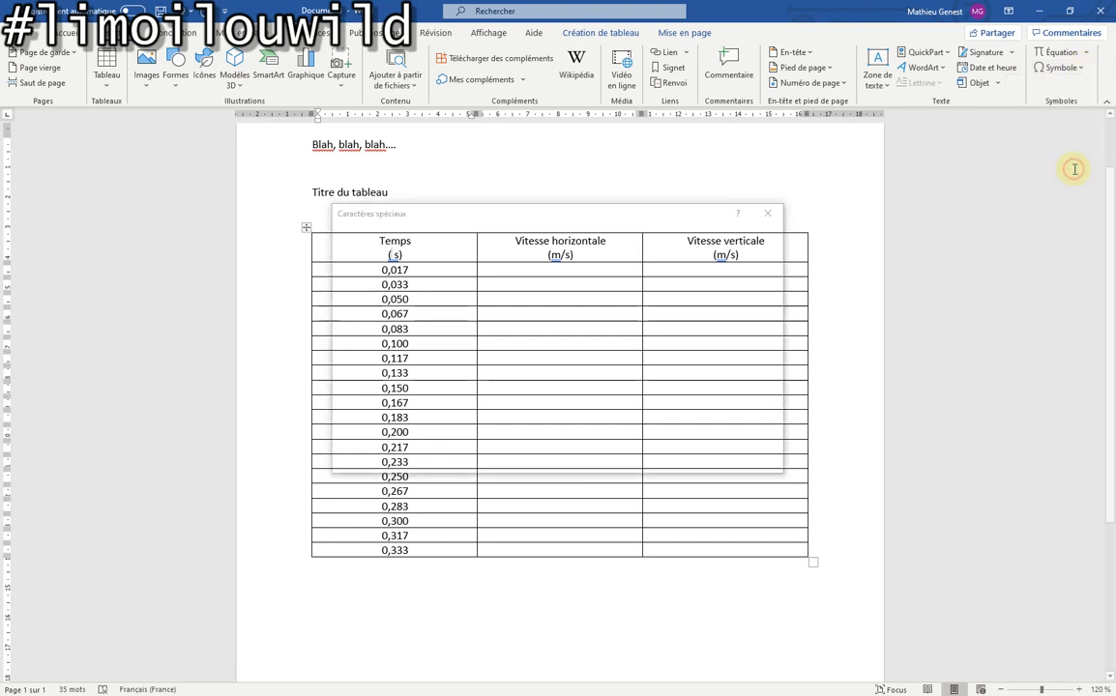
click(751, 461)
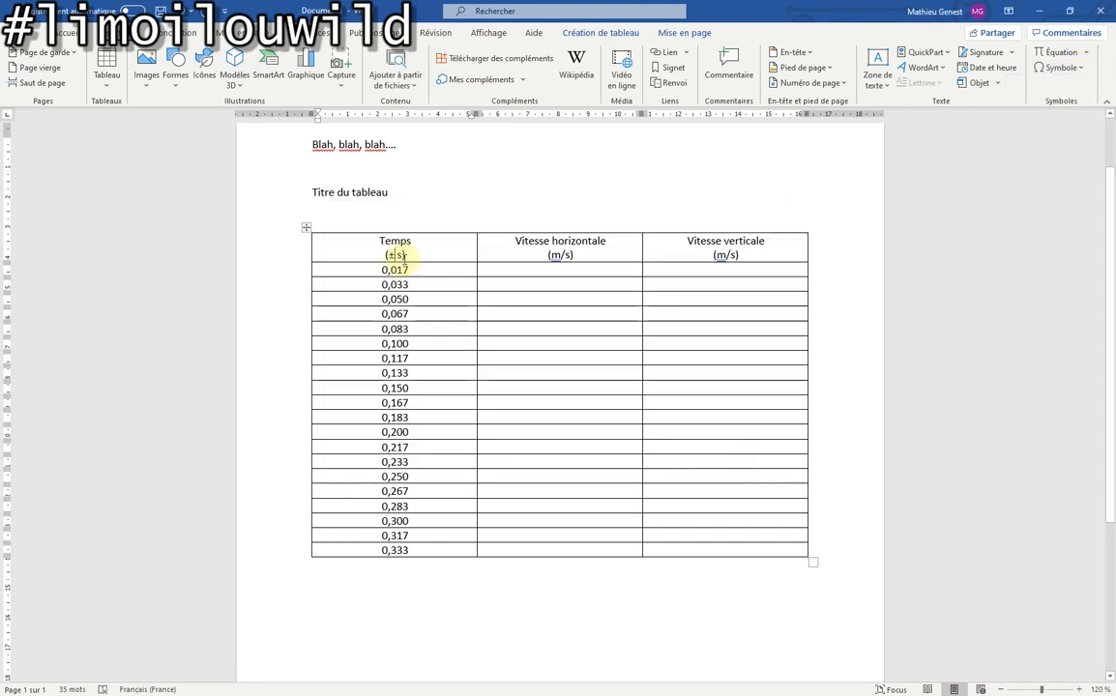
text(0,06 )
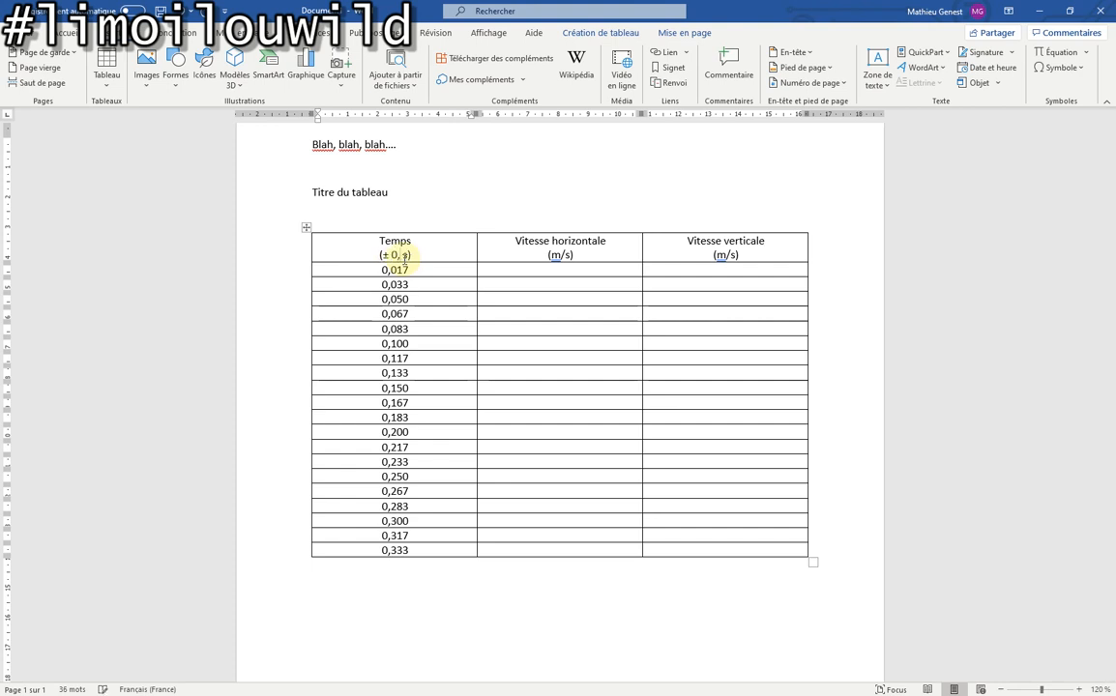
text(4)
key(Right)
key(Delete)
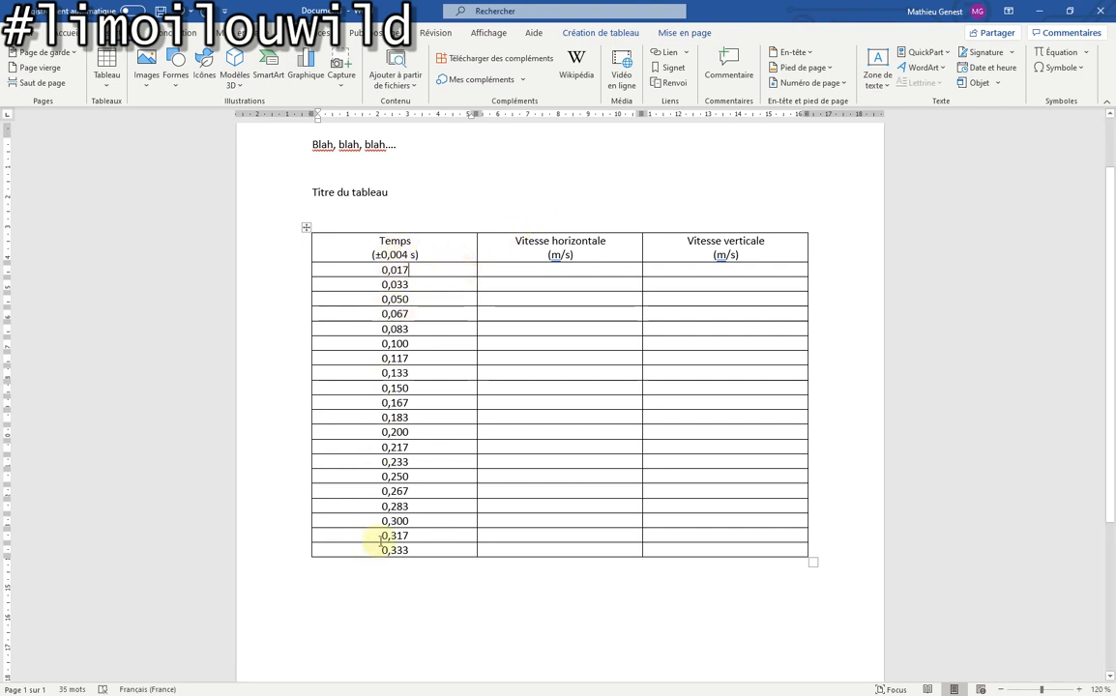
Split the cells beneath the Vitesse horizontale heading into 3 columns and 20 rows
click(589, 271)
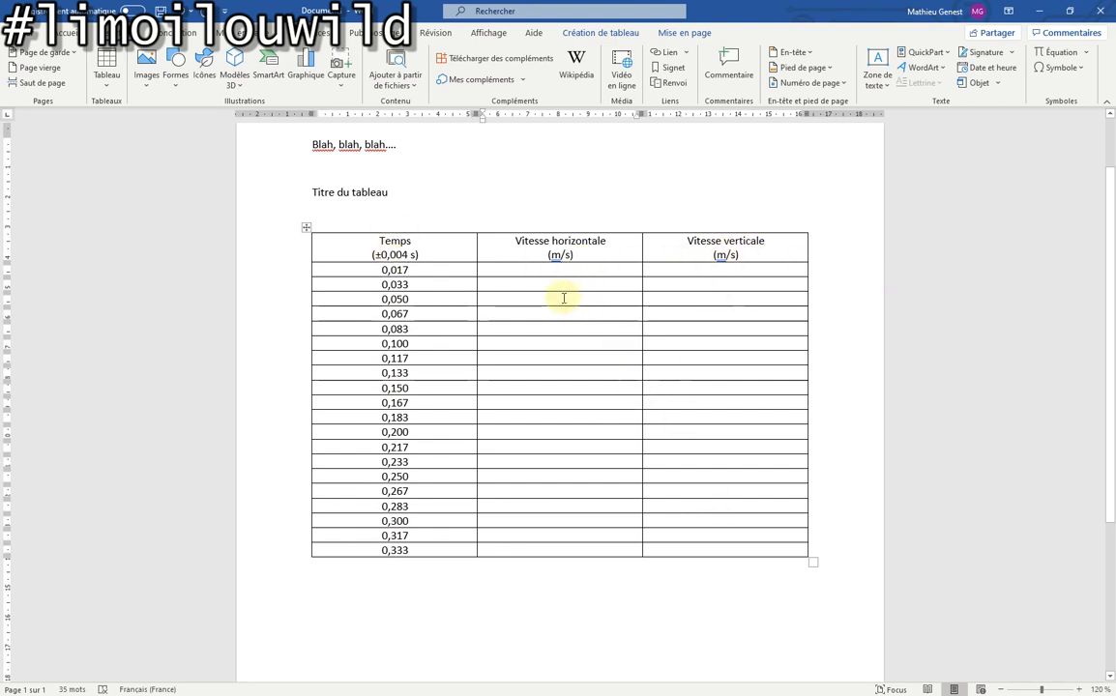
drag(566, 270, 577, 553)
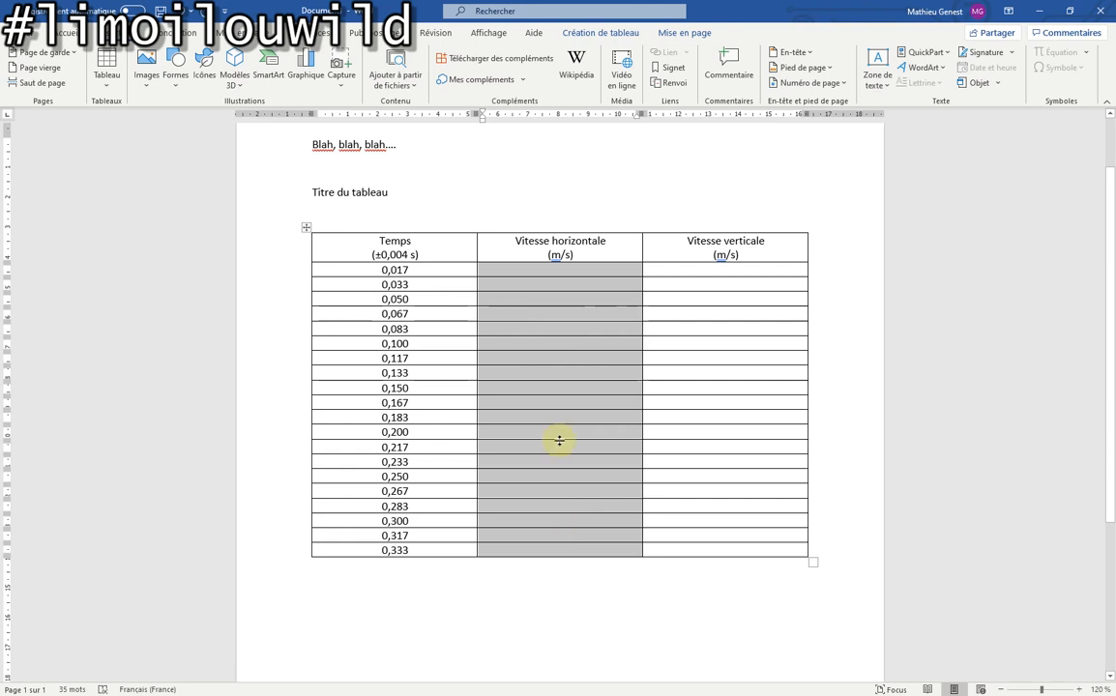
right_click(536, 318)
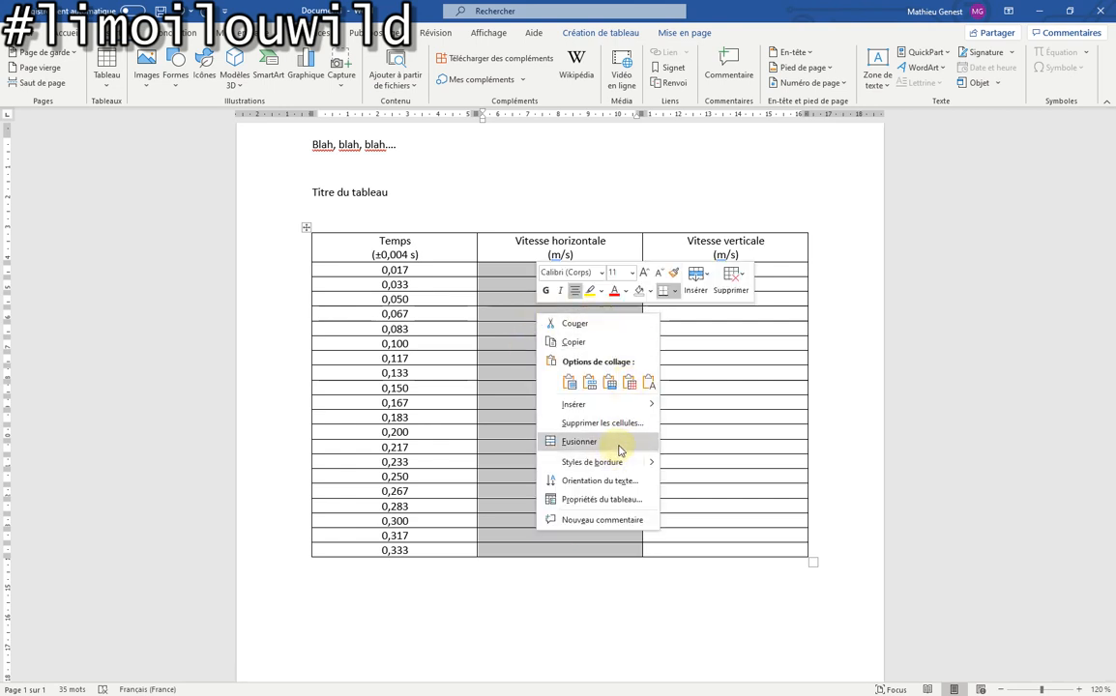
click(626, 33)
click(624, 33)
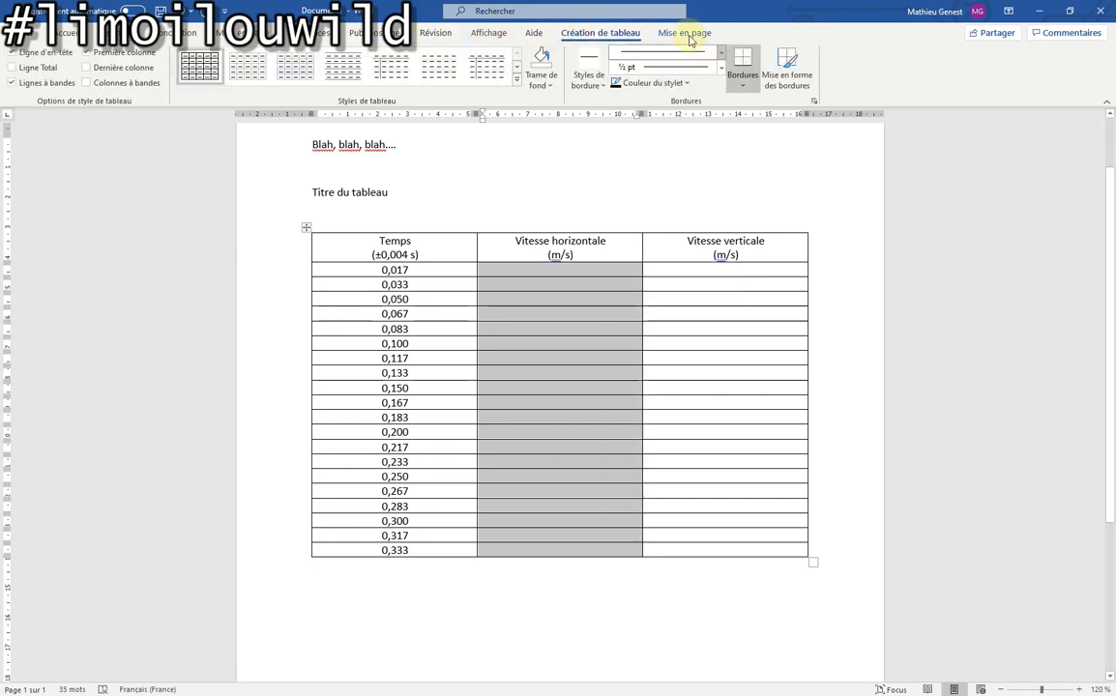
click(689, 37)
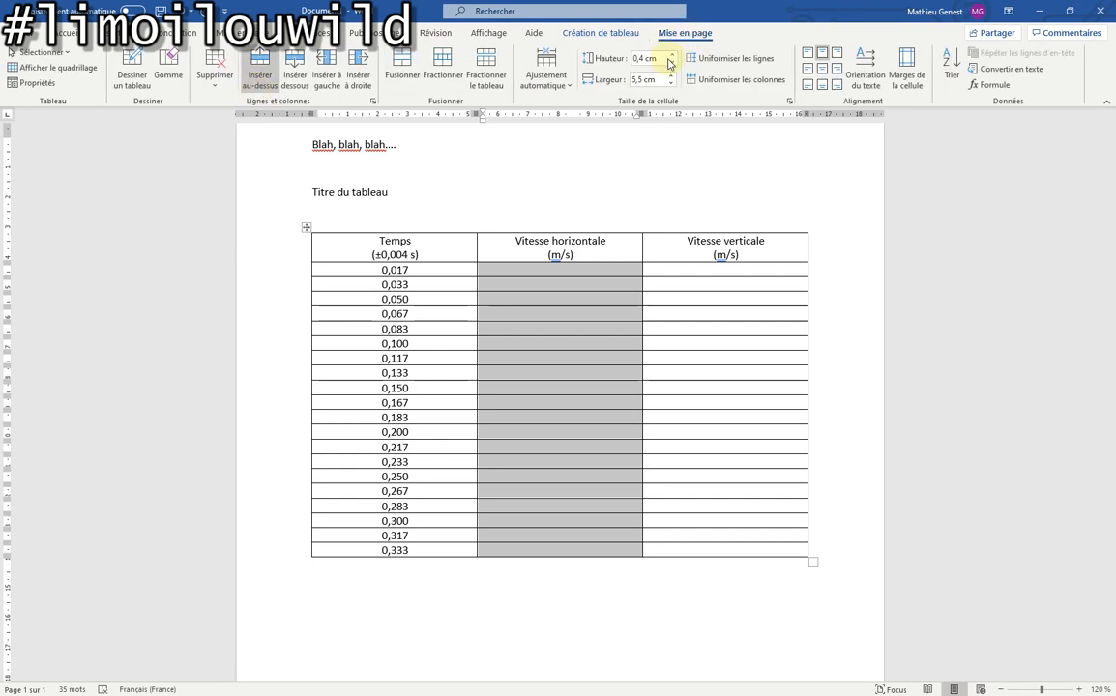
click(444, 75)
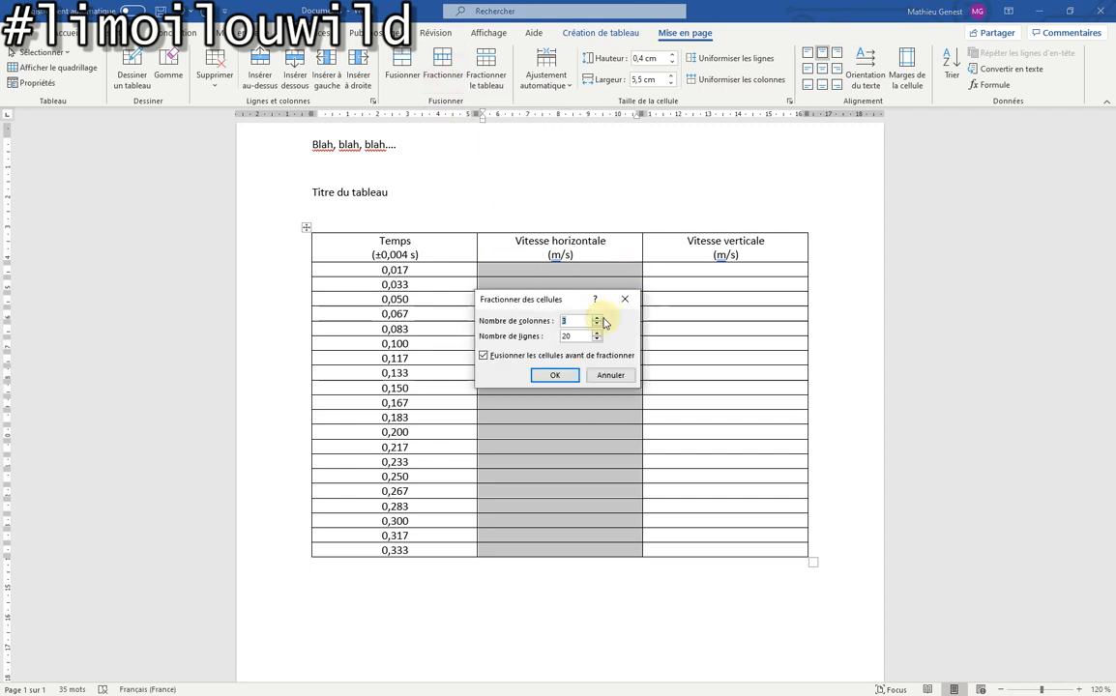
click(555, 375)
click(600, 323)
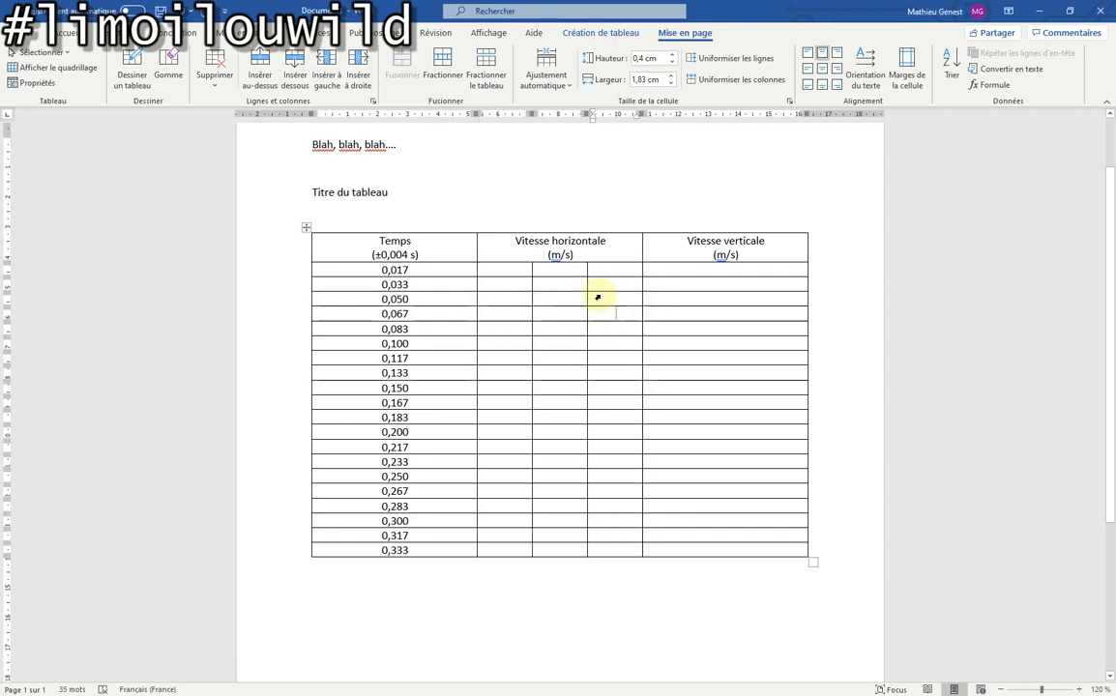
click(563, 271)
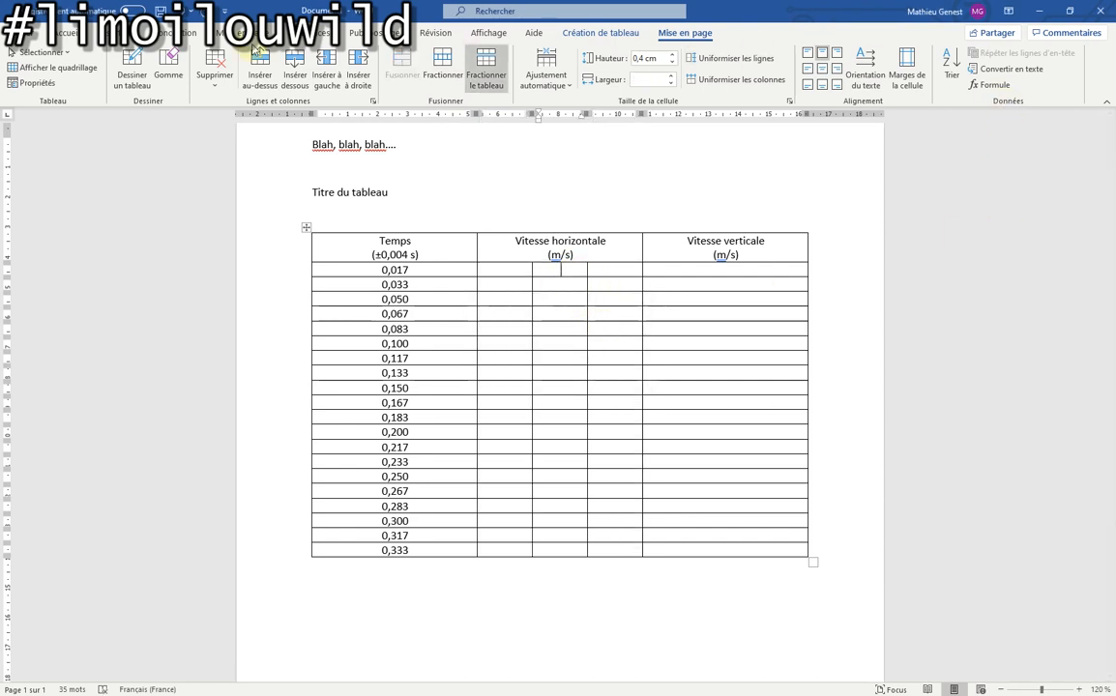
Insert a ± symbol in the middle column under Vitesse horizontale and copy it into every row from 0,017 to 0,333
click(114, 33)
click(1070, 70)
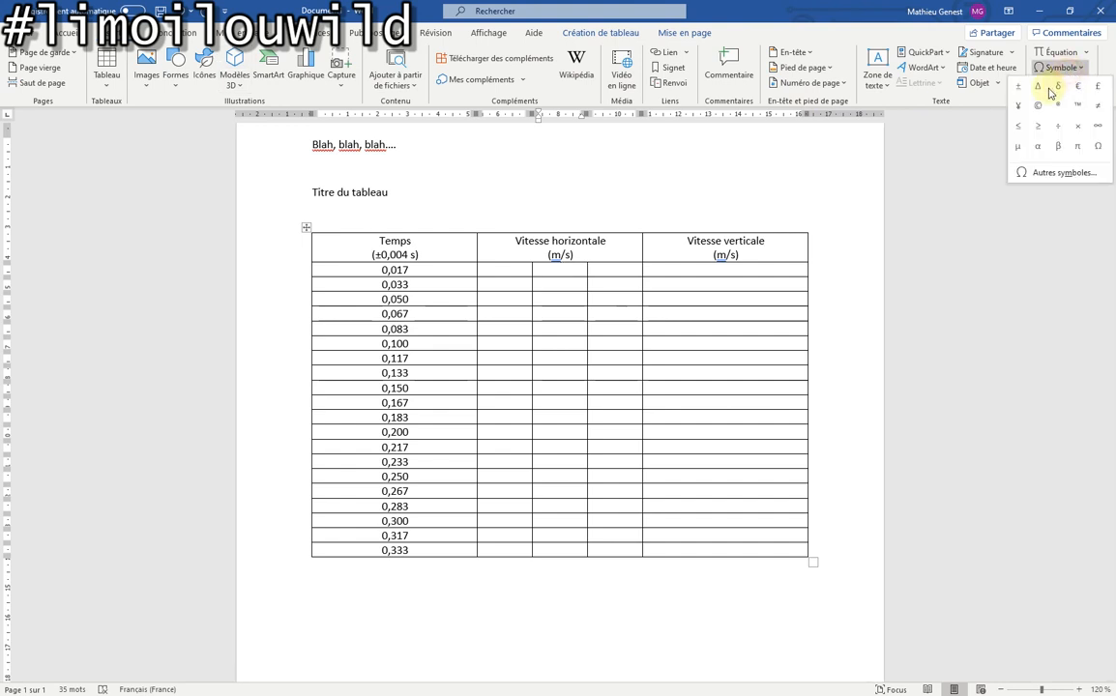
click(1017, 87)
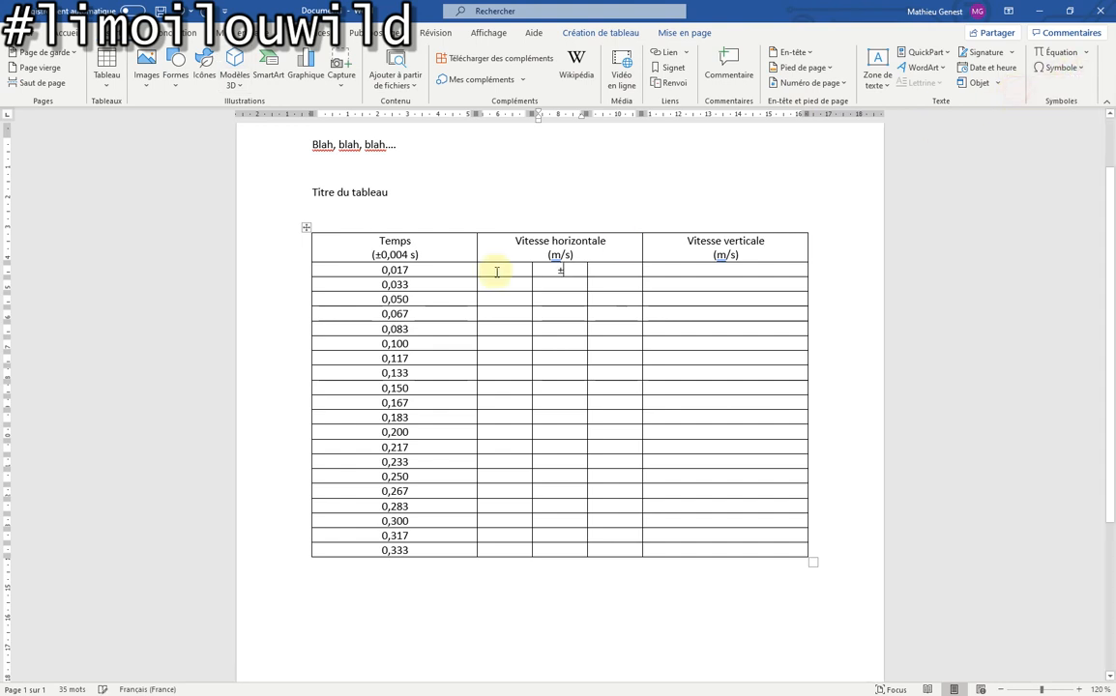
double_click(567, 271)
key(ctrl+c)
drag(570, 286, 581, 543)
key(ctrl+v)
click(606, 302)
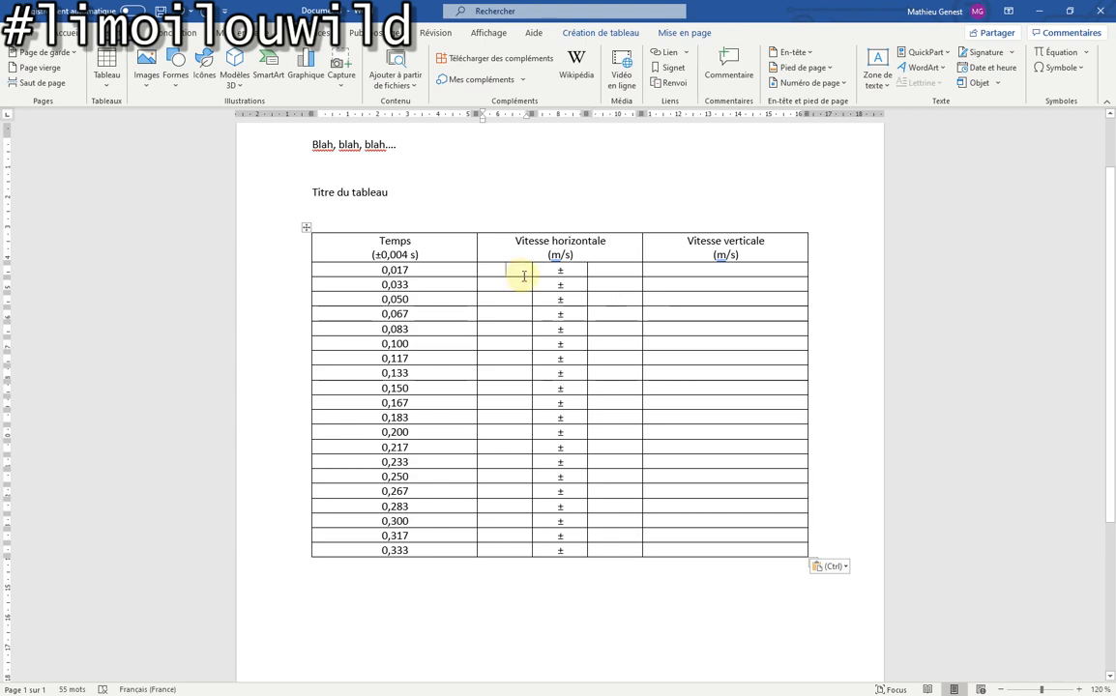
Copy the Vx values L6:L22 from the Excel workbook into the first Vitesse horizontale column in Word, rows 0,033 to 0,317
key(alt+Tab)
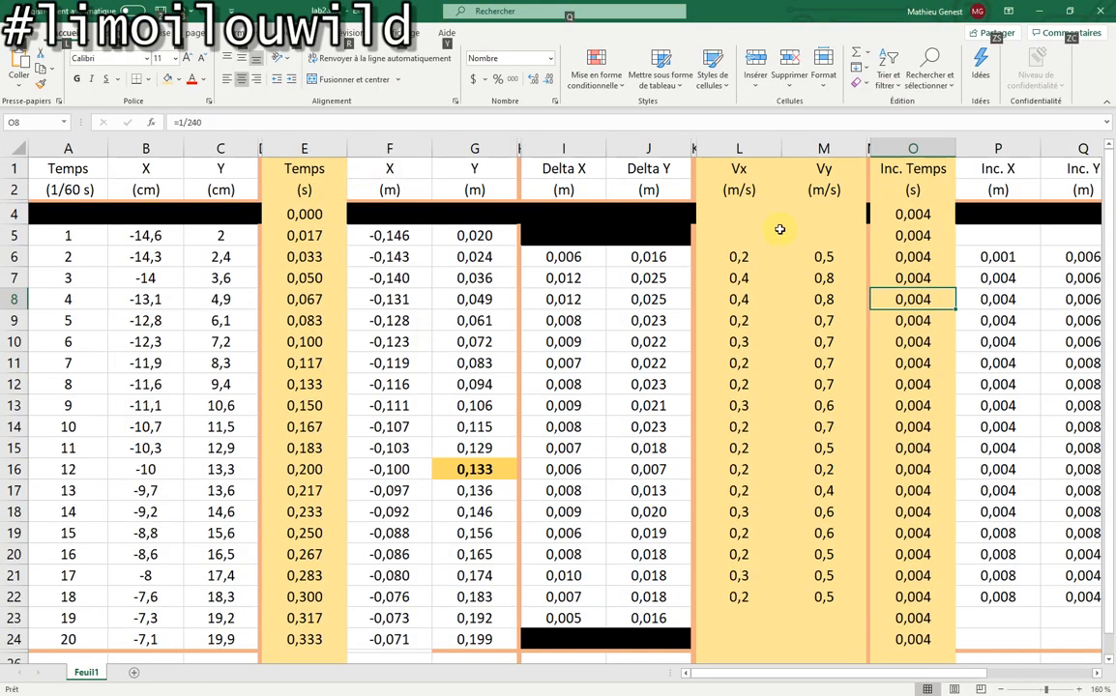
drag(739, 257, 749, 589)
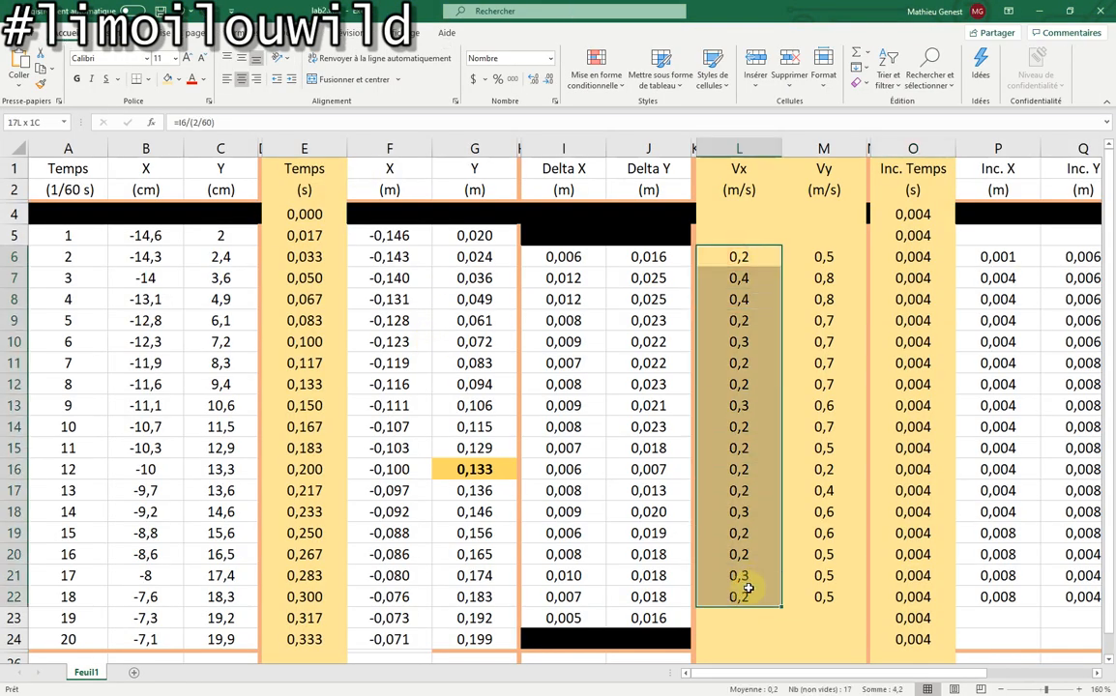
key(ctrl+c)
key(alt+Tab)
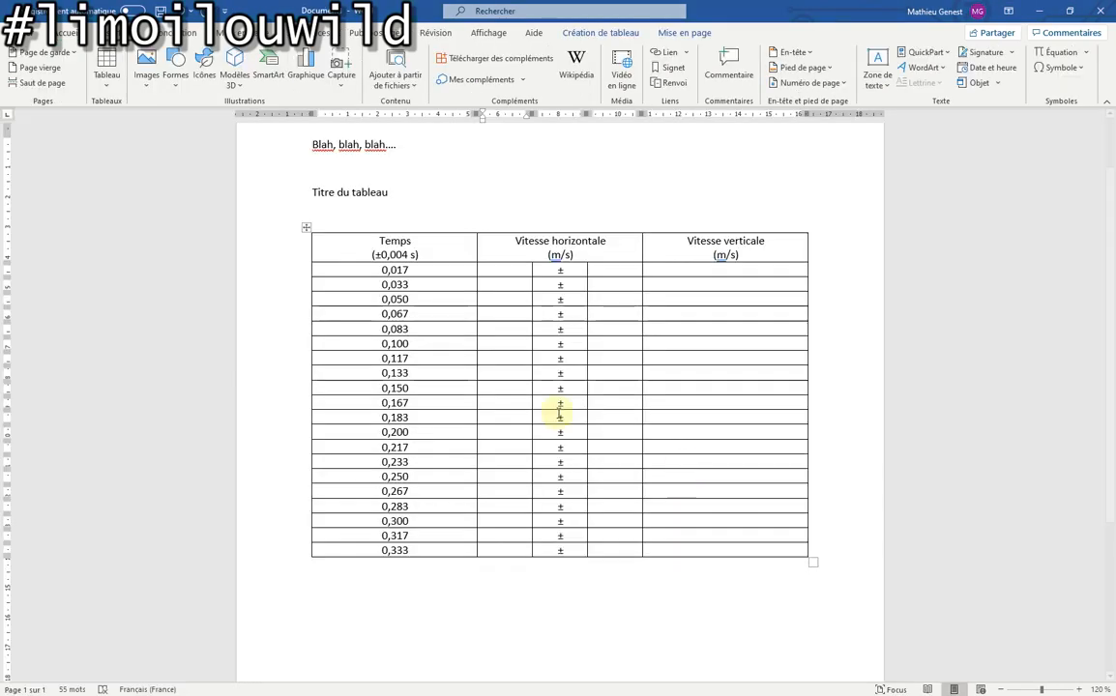
drag(506, 282, 508, 531)
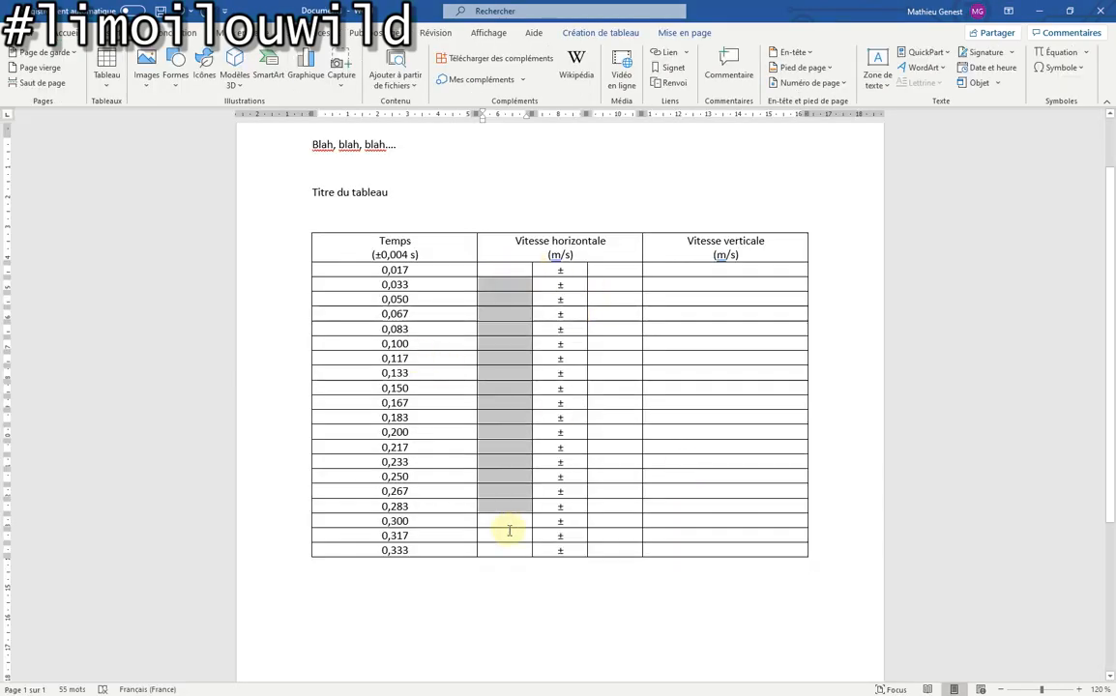
key(ctrl+v)
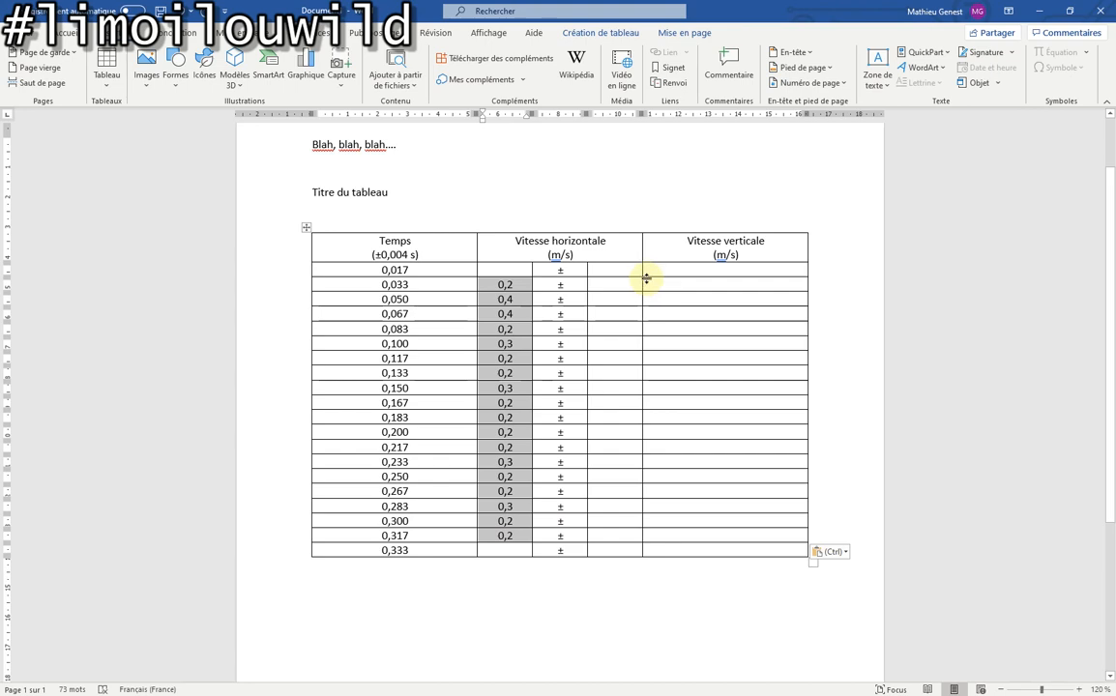
Copy the Inc. Vx values V6:V22 from Excel into the third Vitesse horizontale column in Word, rows 0,033 to 0,317
key(alt+Tab)
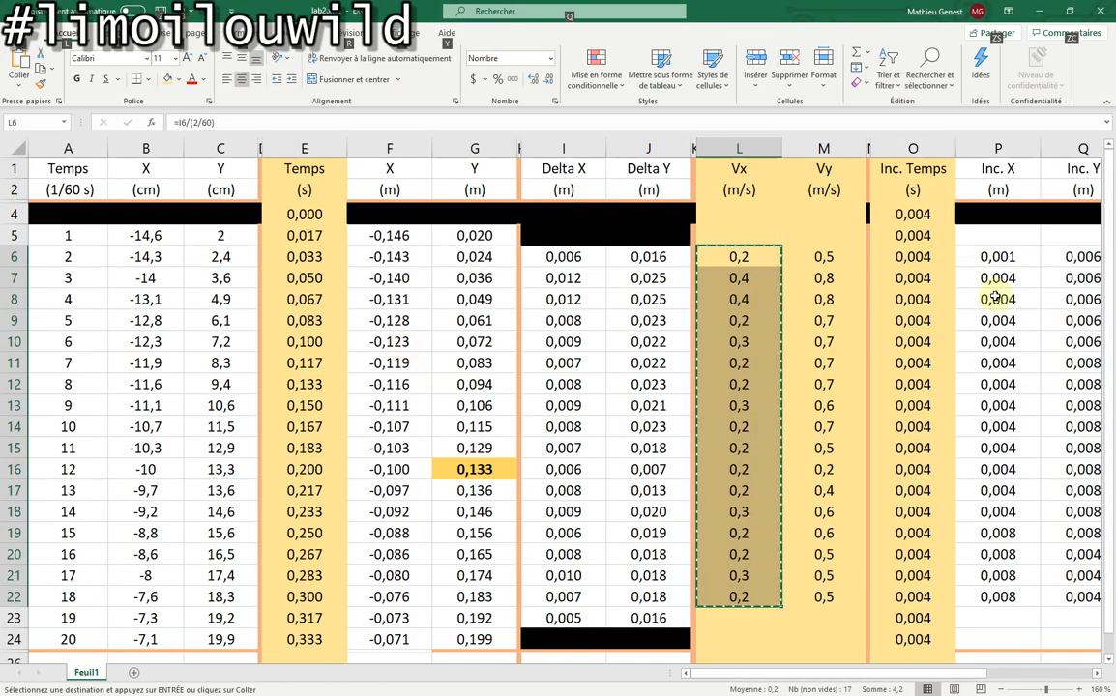
drag(711, 682, 790, 681)
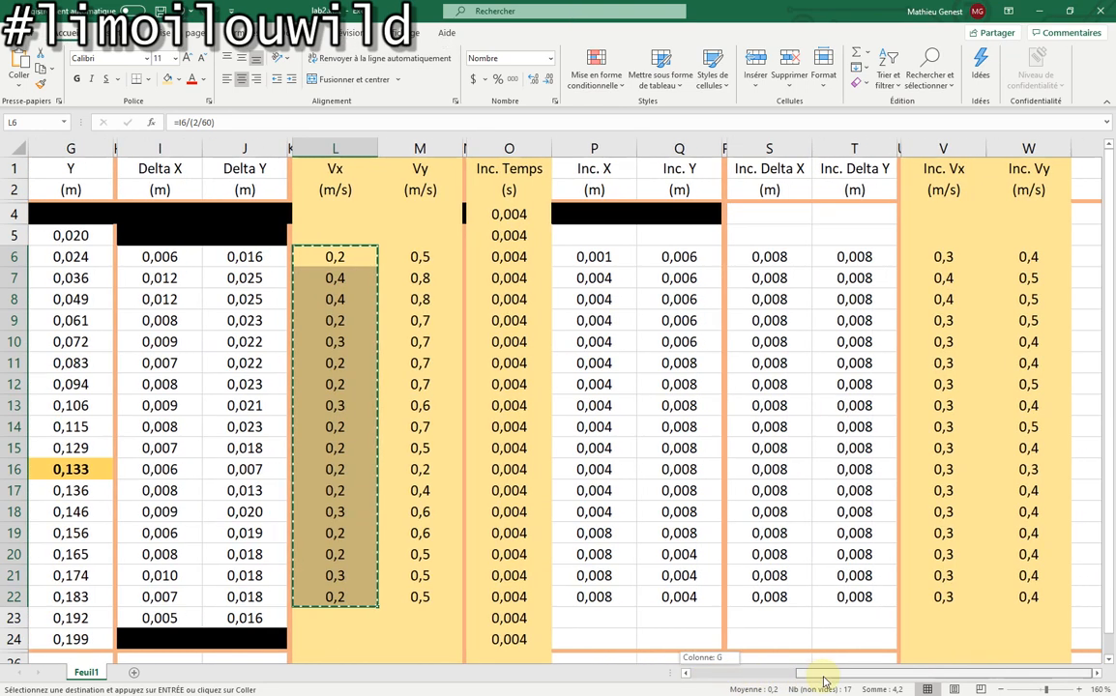
drag(934, 258, 955, 592)
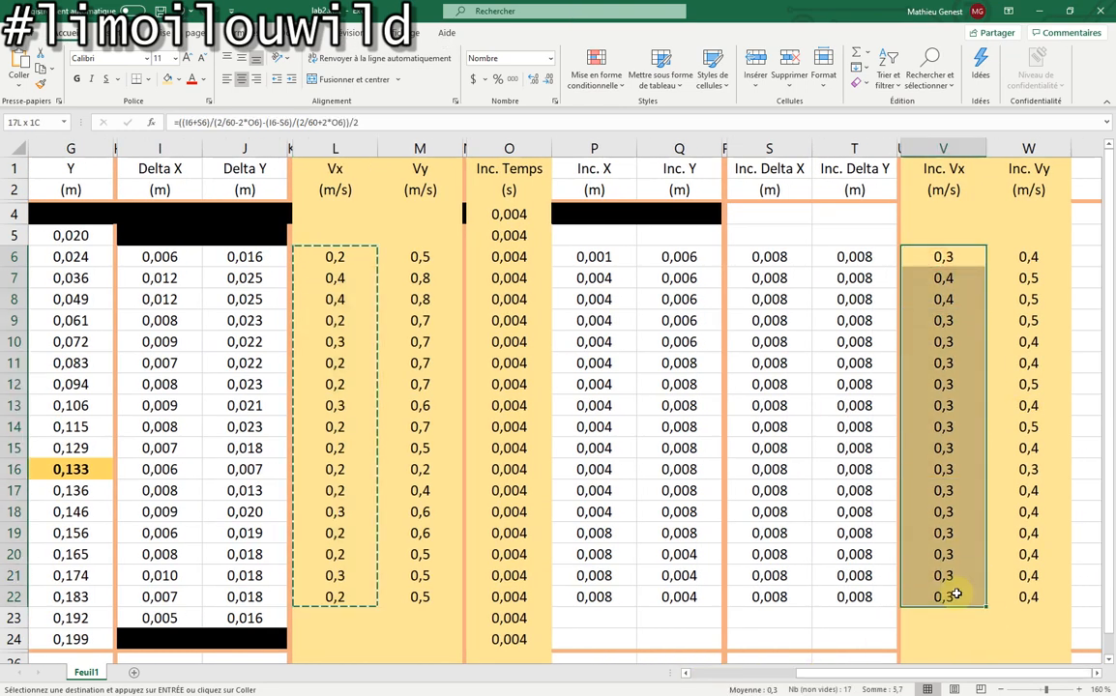
key(ctrl+c)
key(alt+Tab)
drag(614, 287, 615, 547)
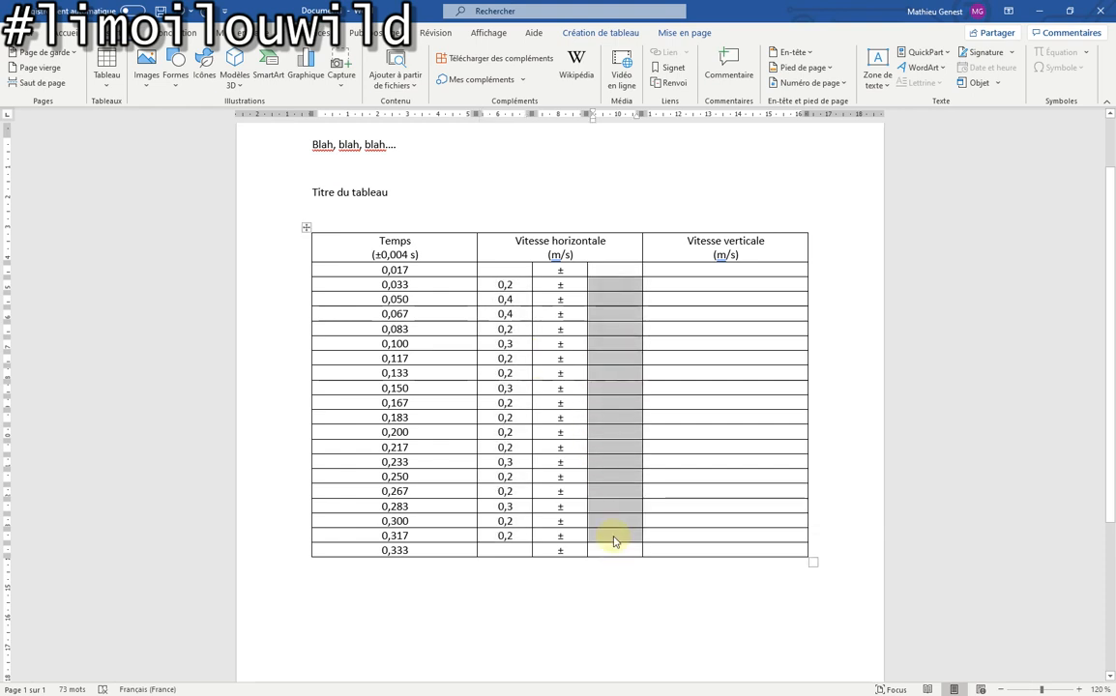
key(ctrl+v)
Clear the ± signs under Vitesse horizontale in the 0,017 and 0,333 rows, which have no velocity values
drag(520, 269, 636, 274)
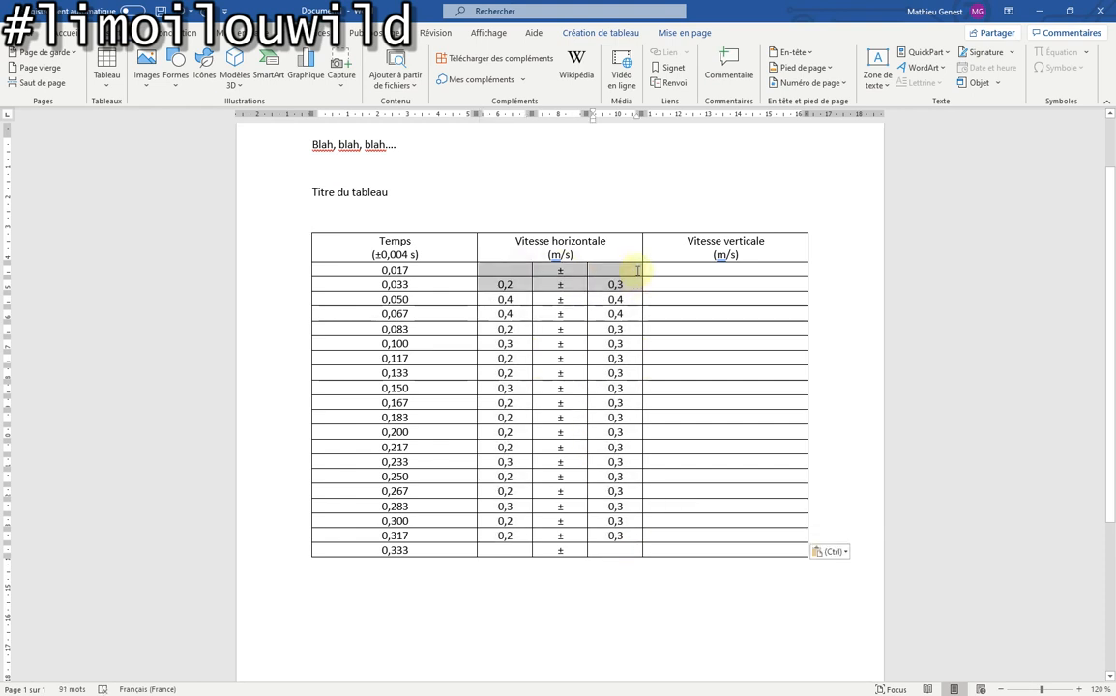
key(Delete)
drag(526, 547, 596, 551)
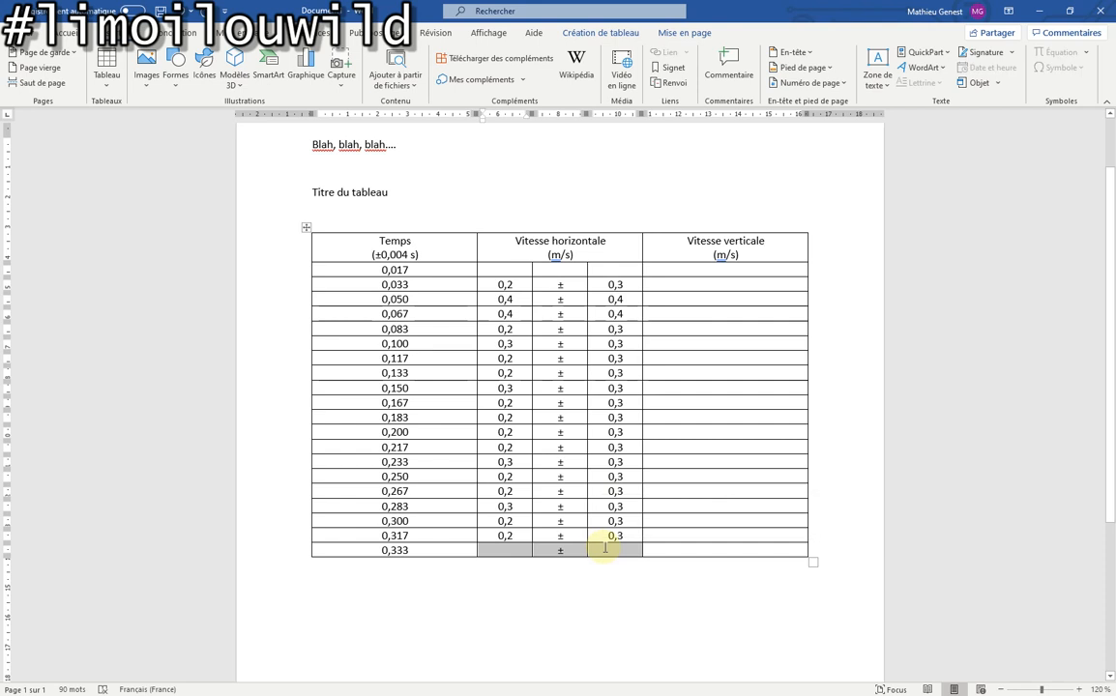
key(Delete)
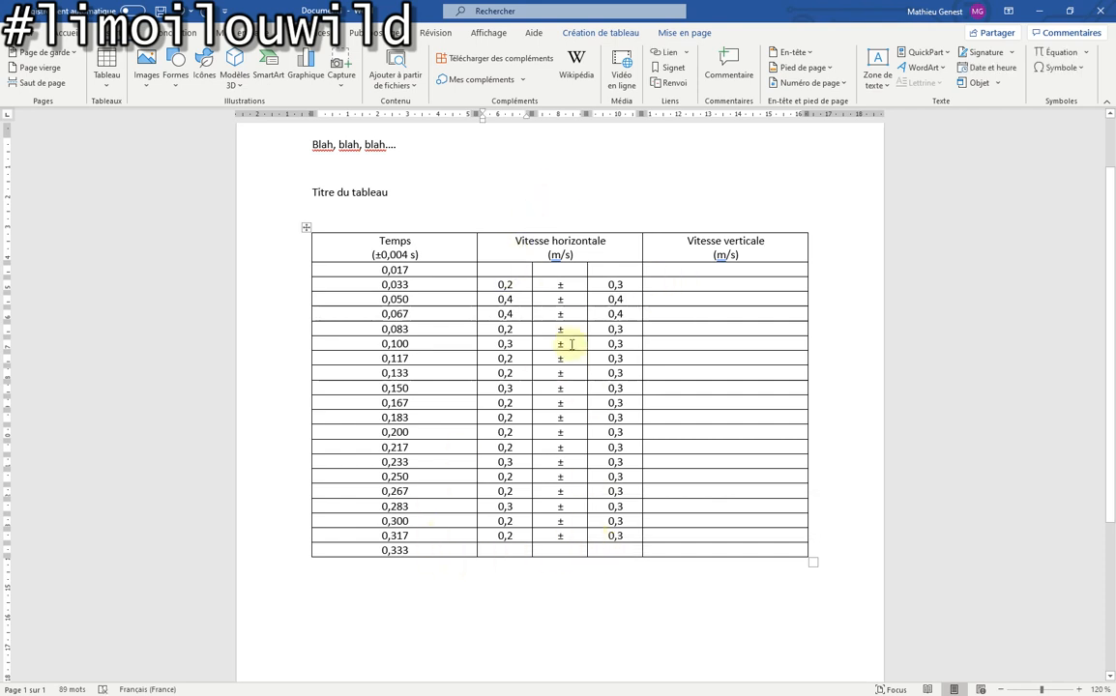
Narrow the ± column to fit its symbol and reduce the uncertainty column beside it to match the velocity value column
drag(560, 272, 573, 546)
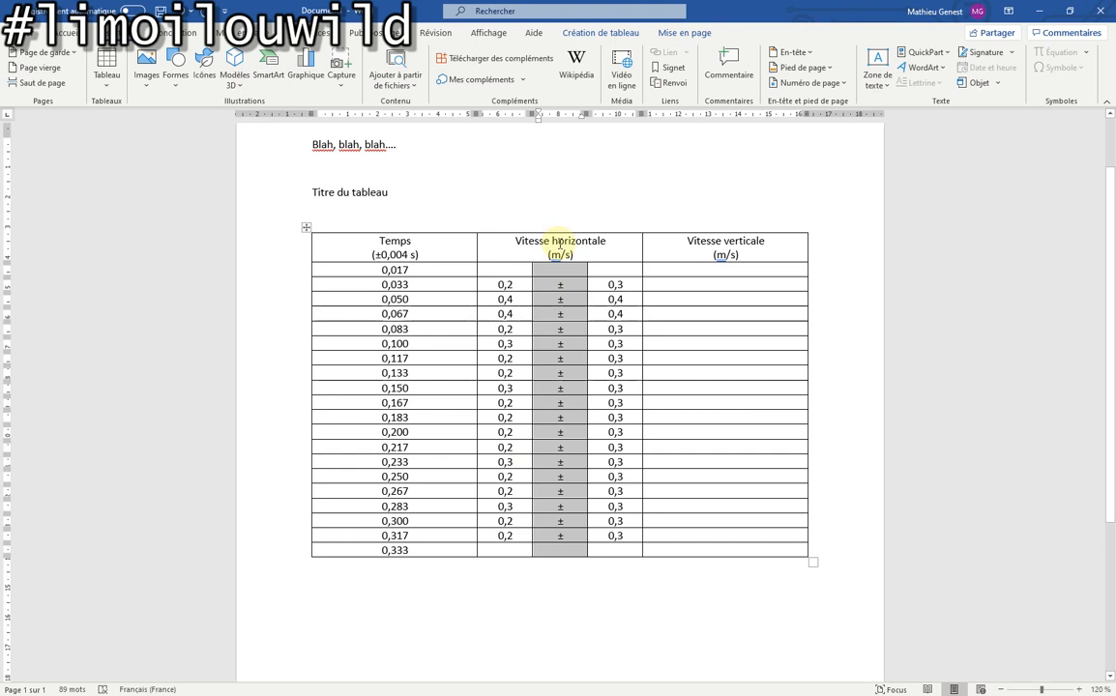
drag(585, 269, 552, 272)
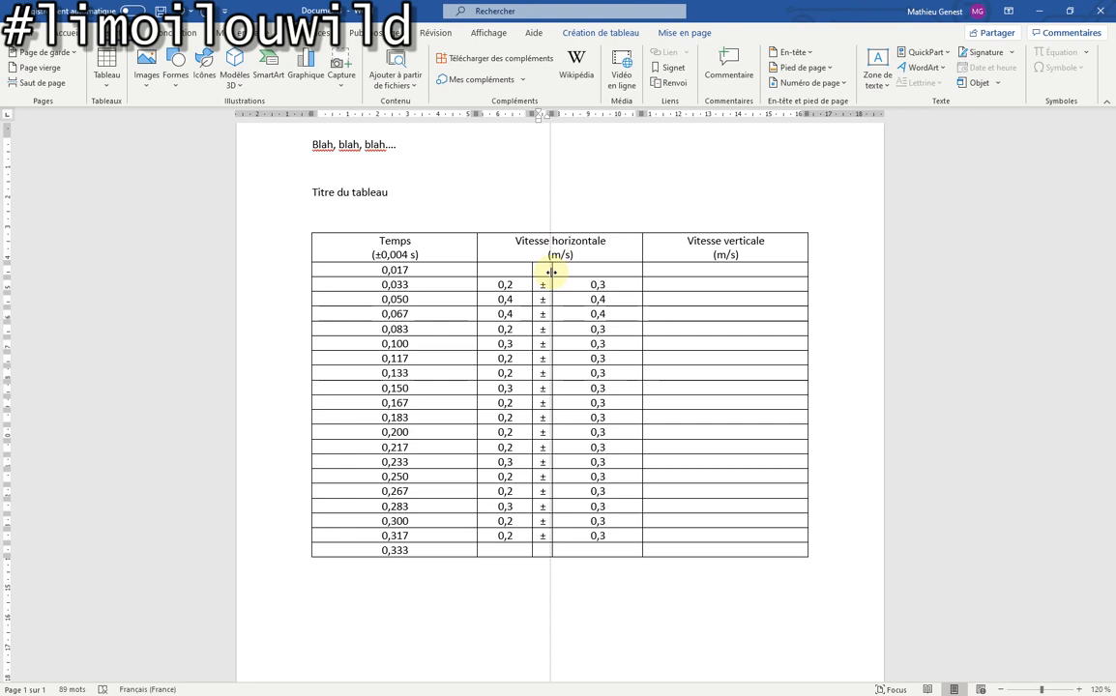
drag(644, 242, 607, 247)
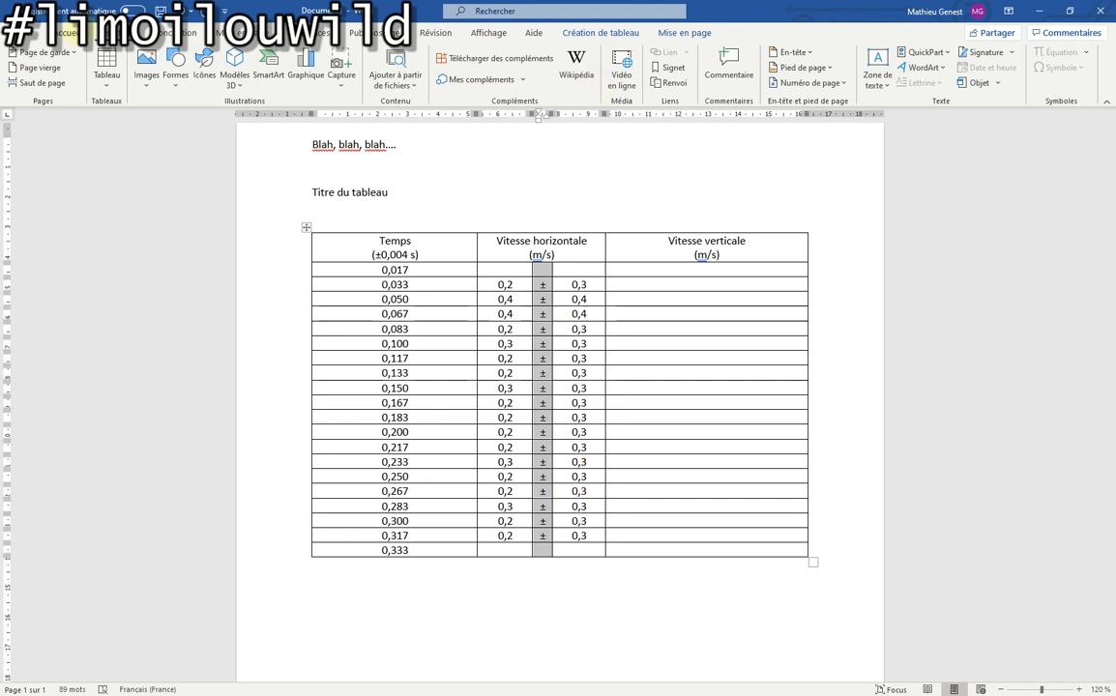
Remove the left and right vertical borders of the ± column cells, keeping their horizontal borders
click(68, 32)
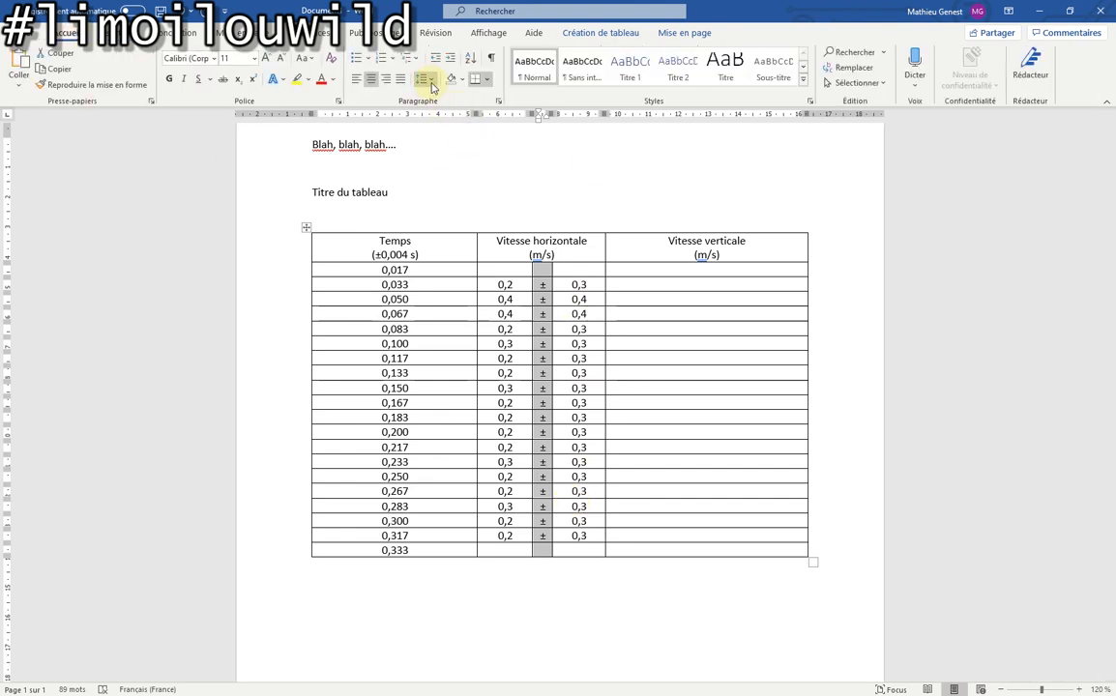
click(486, 80)
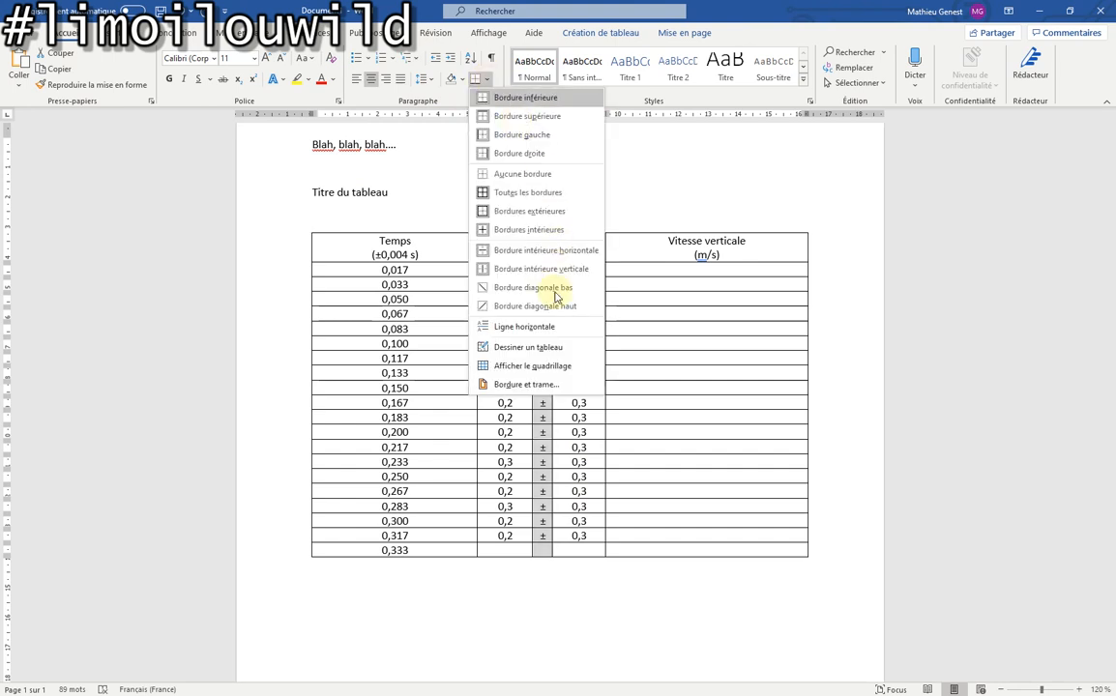
click(566, 388)
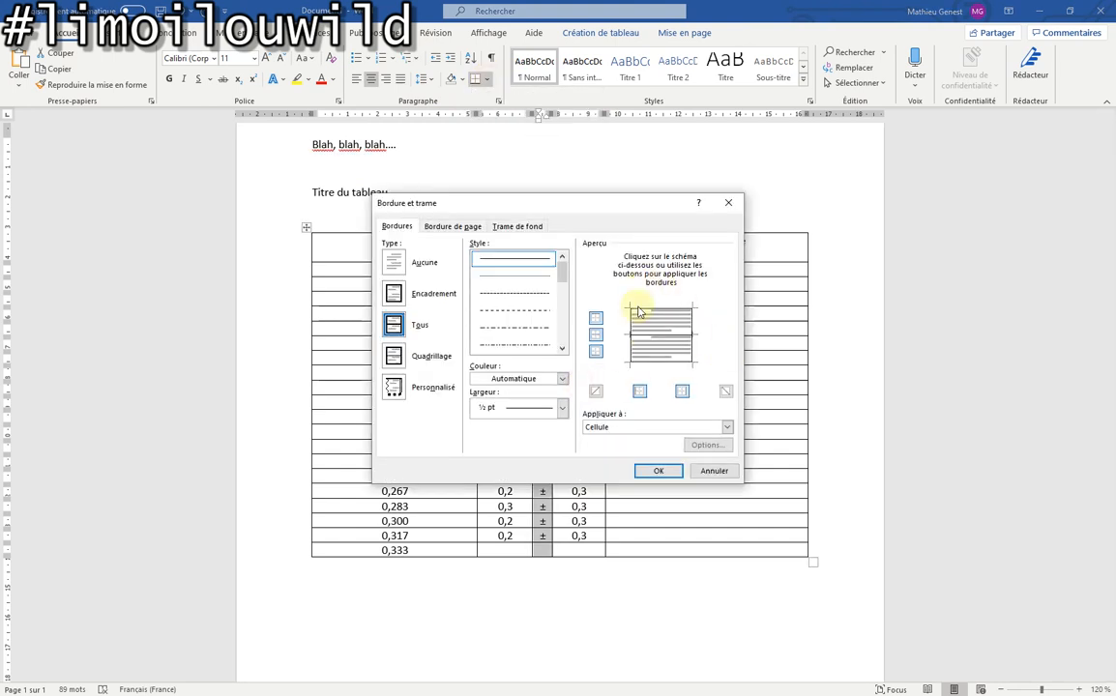
click(633, 332)
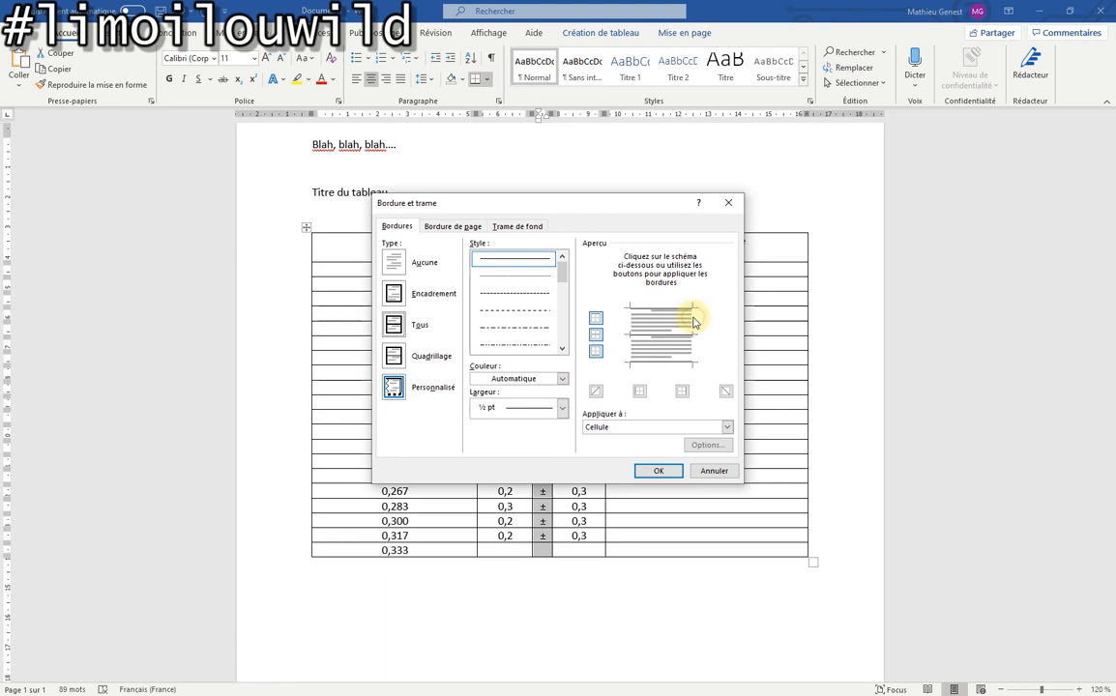
click(633, 329)
click(693, 322)
click(561, 408)
click(561, 408)
click(634, 322)
click(694, 322)
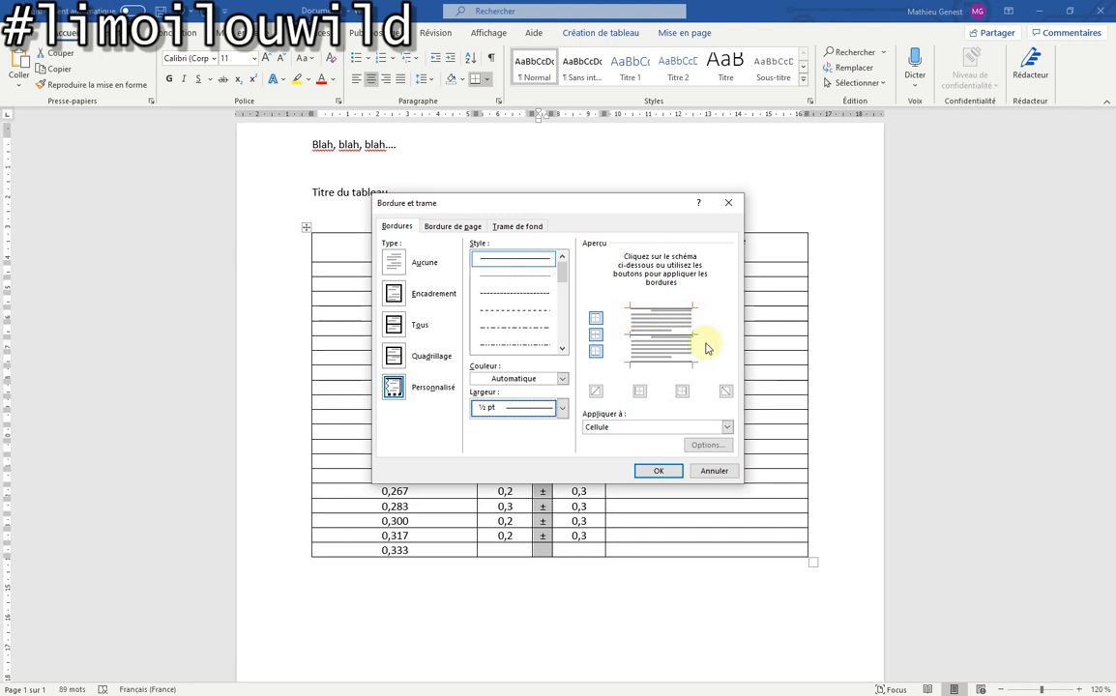
click(657, 471)
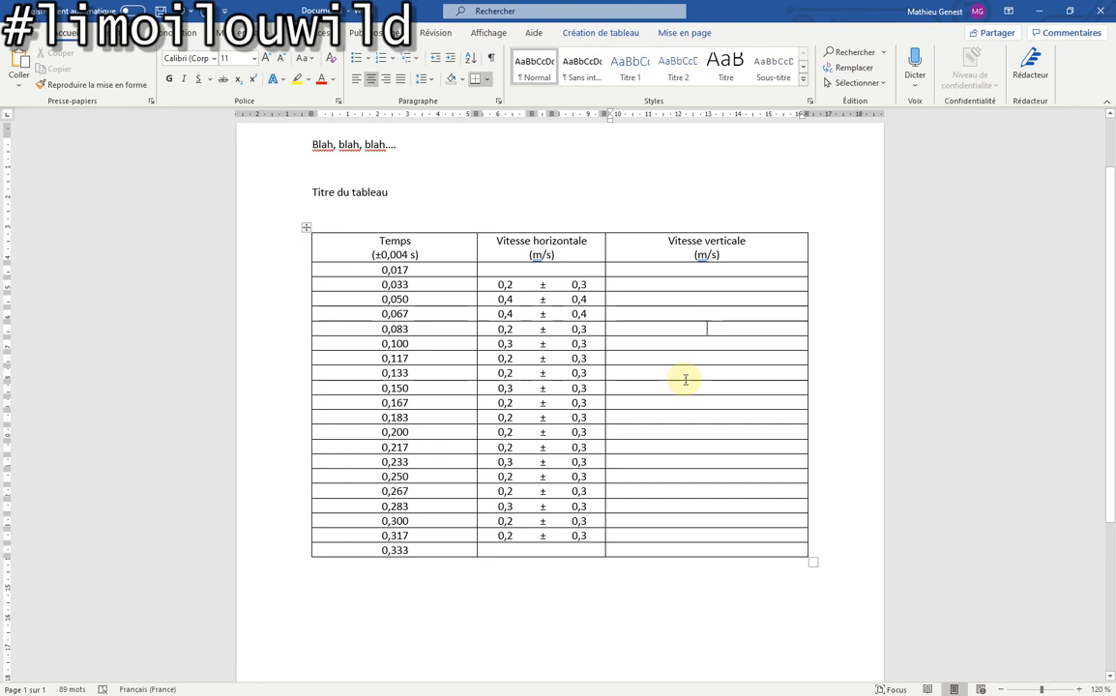
Split the cells beneath the Vitesse verticale heading into 3 columns, keeping the 20 rows
drag(703, 267, 698, 545)
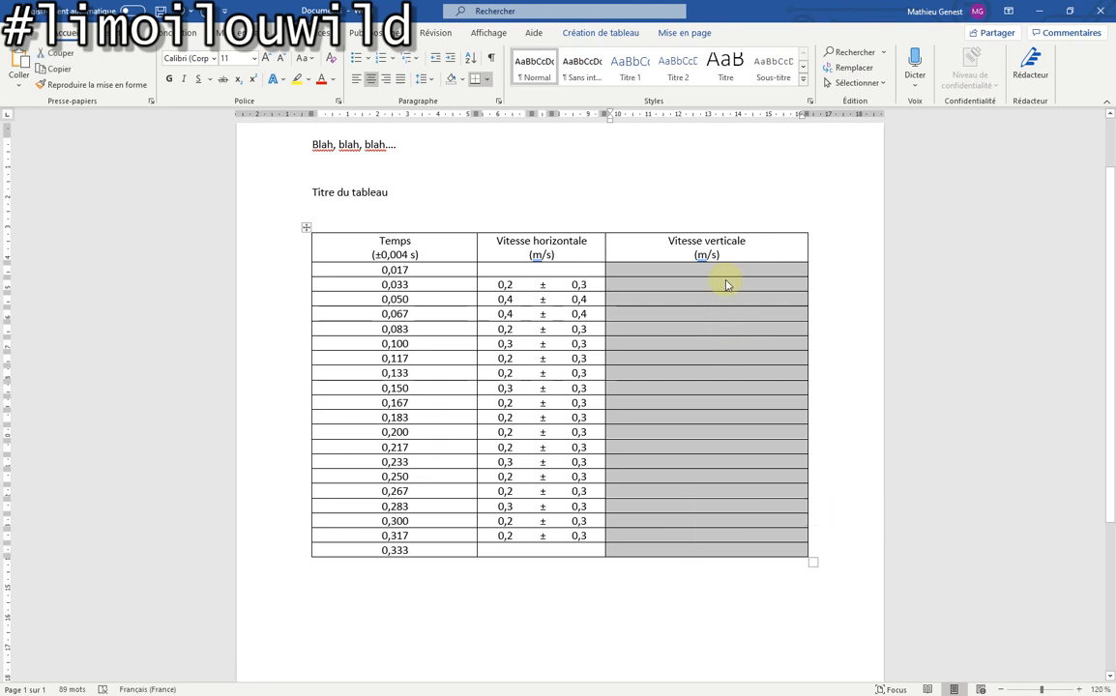
click(689, 32)
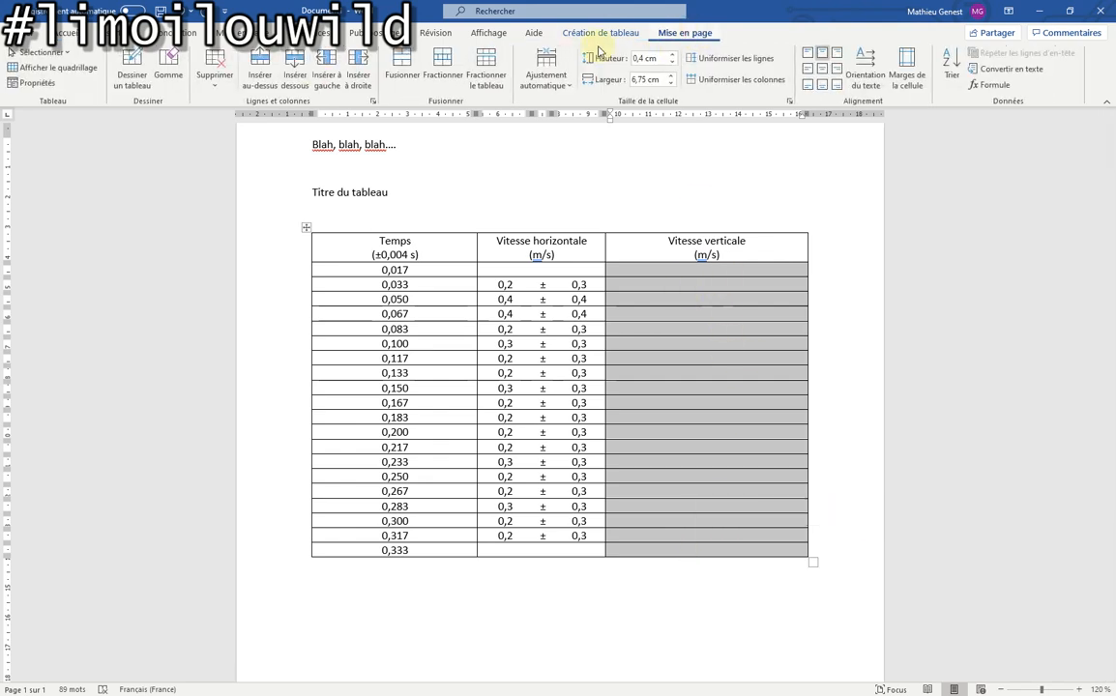
click(446, 77)
click(598, 321)
click(554, 375)
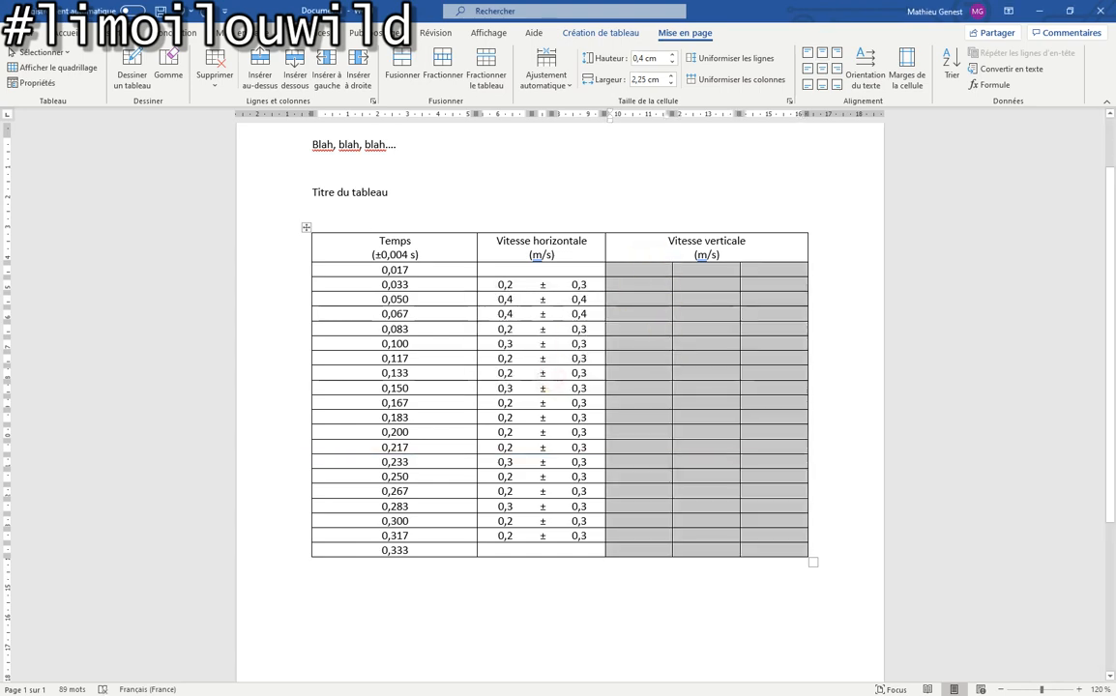
Copy the Vy values M6:M22 from Excel into the first Vitesse verticale column in Word, rows 0,033 to 0,317
mouse_move(179, 691)
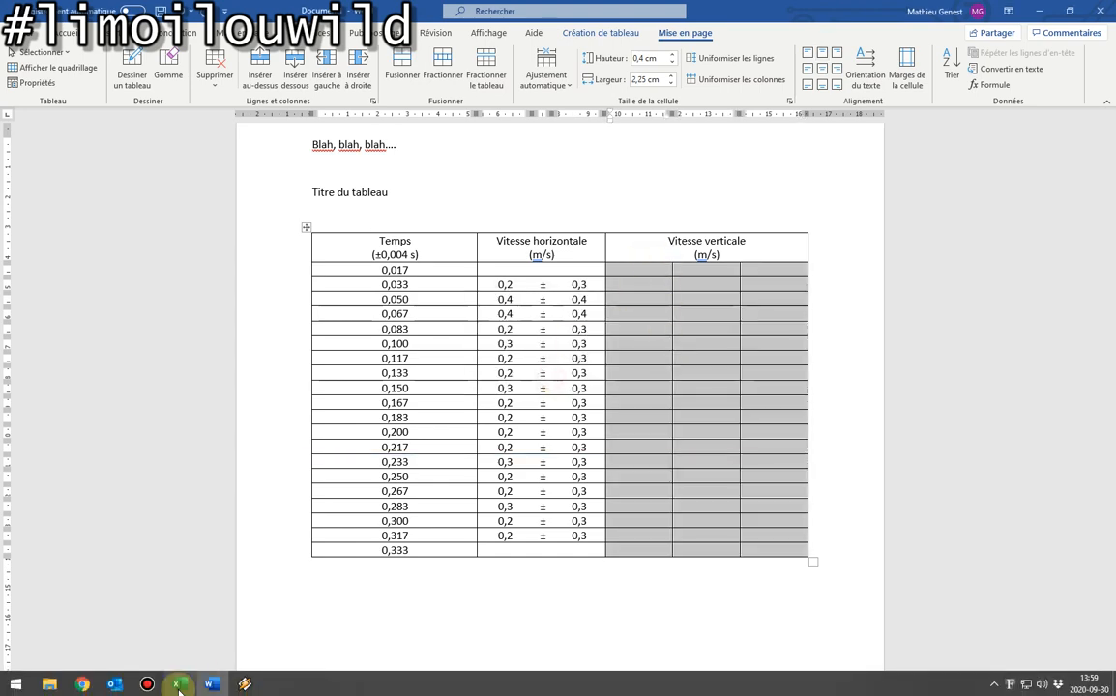
click(160, 619)
drag(420, 256, 427, 603)
key(ctrl+c)
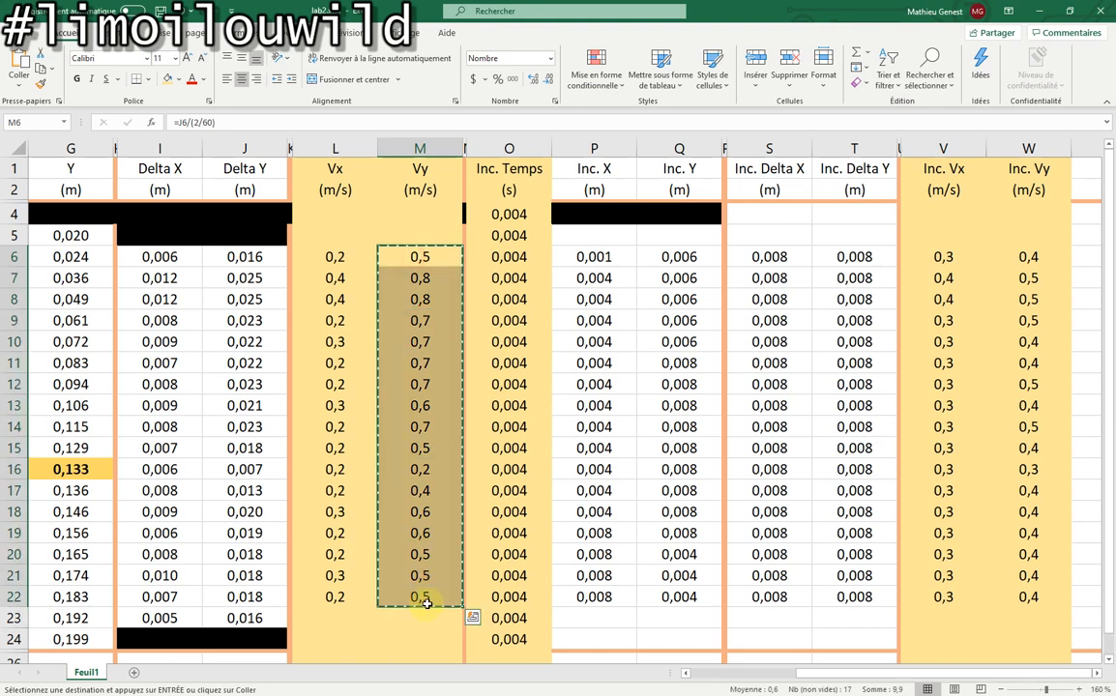
key(alt+Tab)
drag(650, 284, 648, 538)
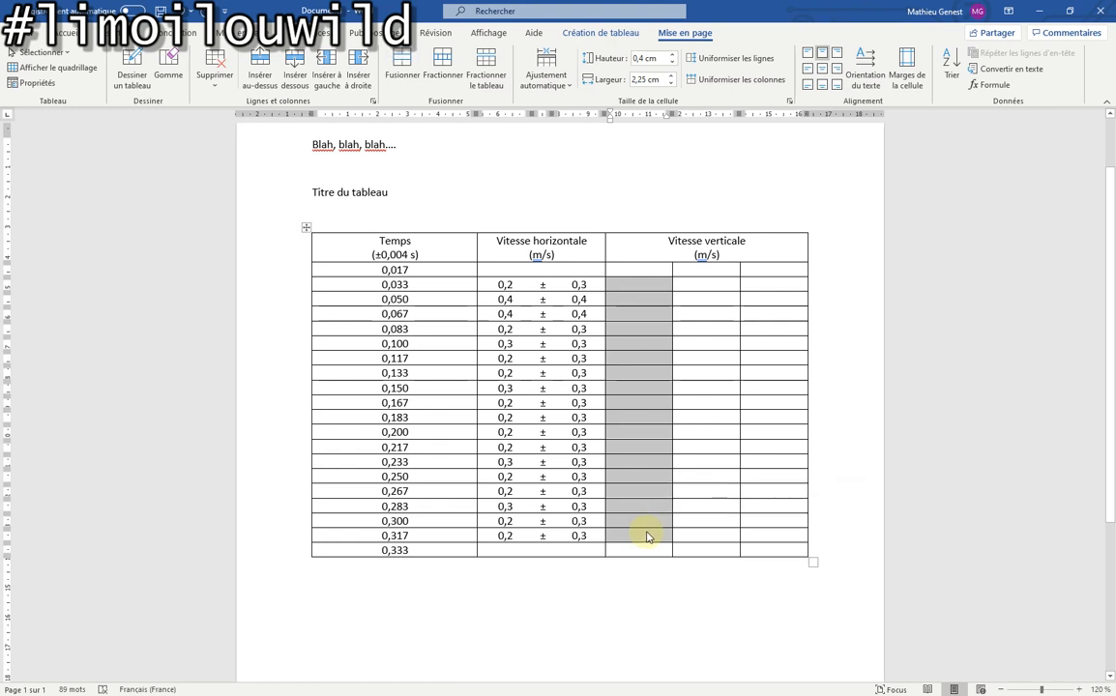
key(ctrl+v)
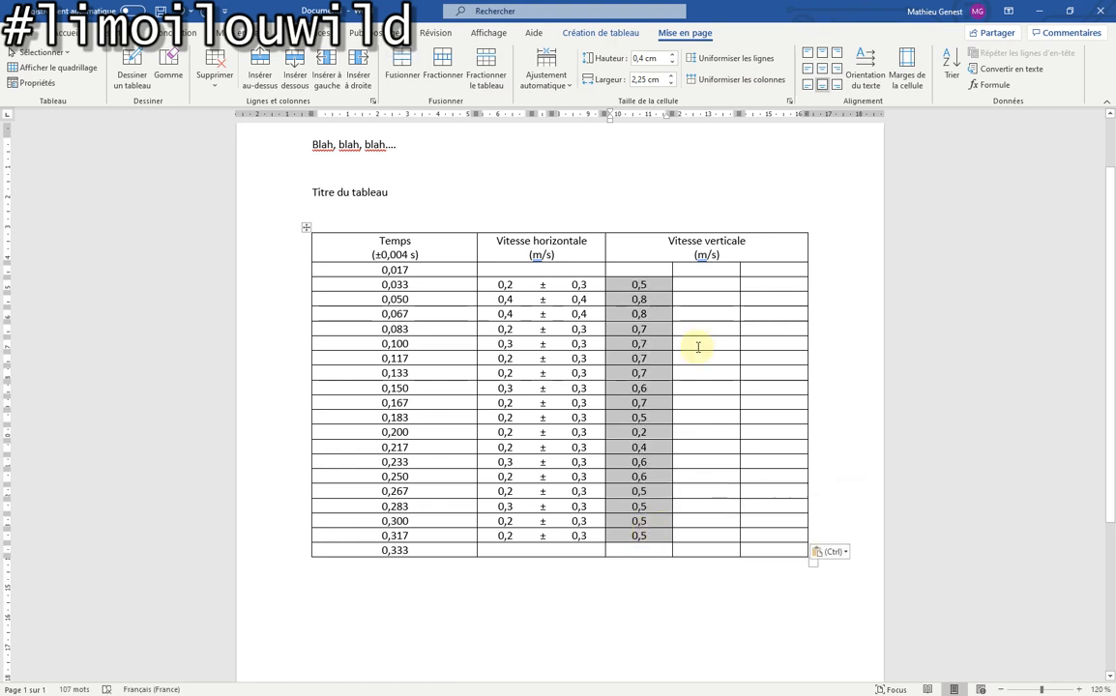
Copy the Inc. Vy values W6:W22 from Excel into the third Vitesse verticale column in Word, rows 0,033 to 0,317
key(alt+Tab)
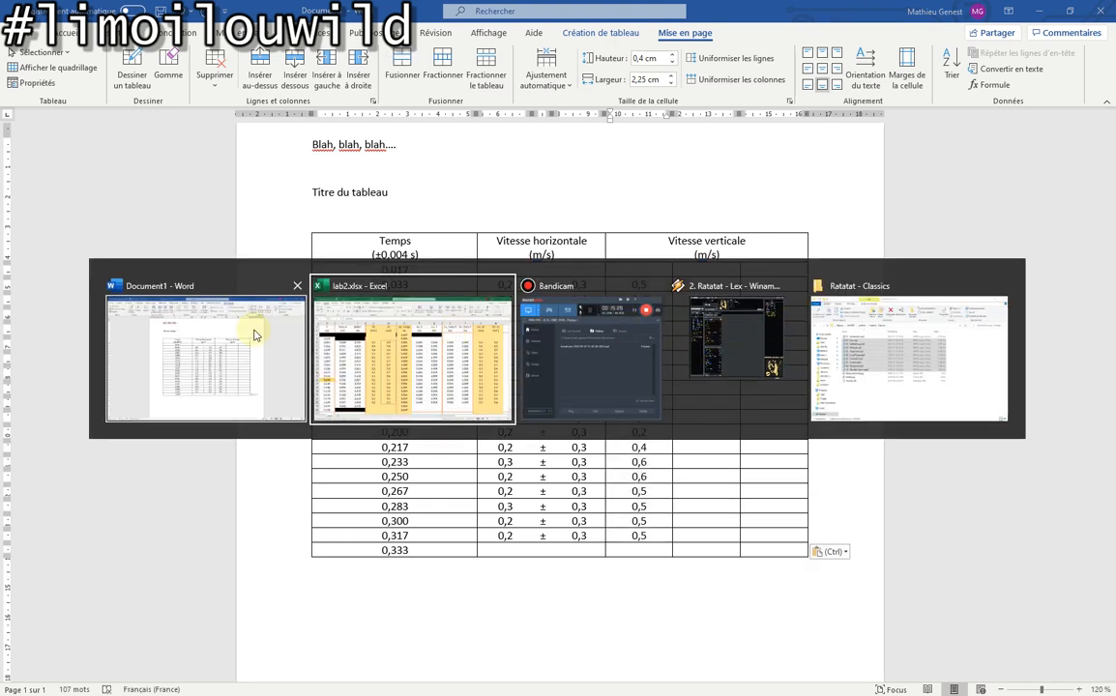
click(379, 306)
key(alt)
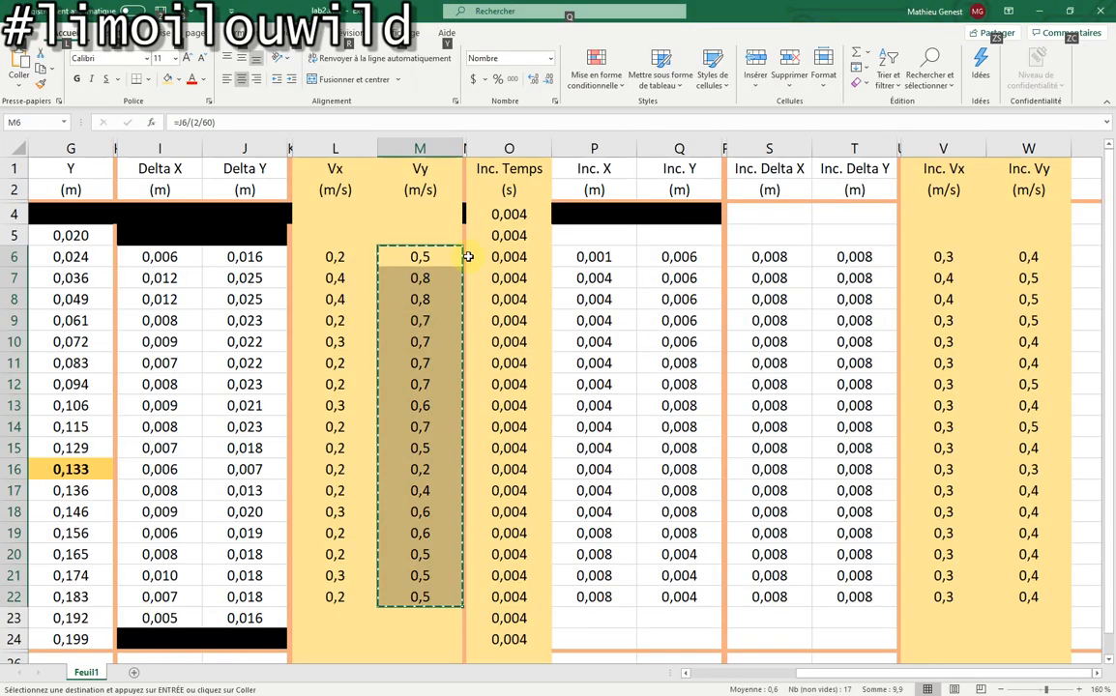
drag(1024, 257, 1027, 592)
key(ctrl+c)
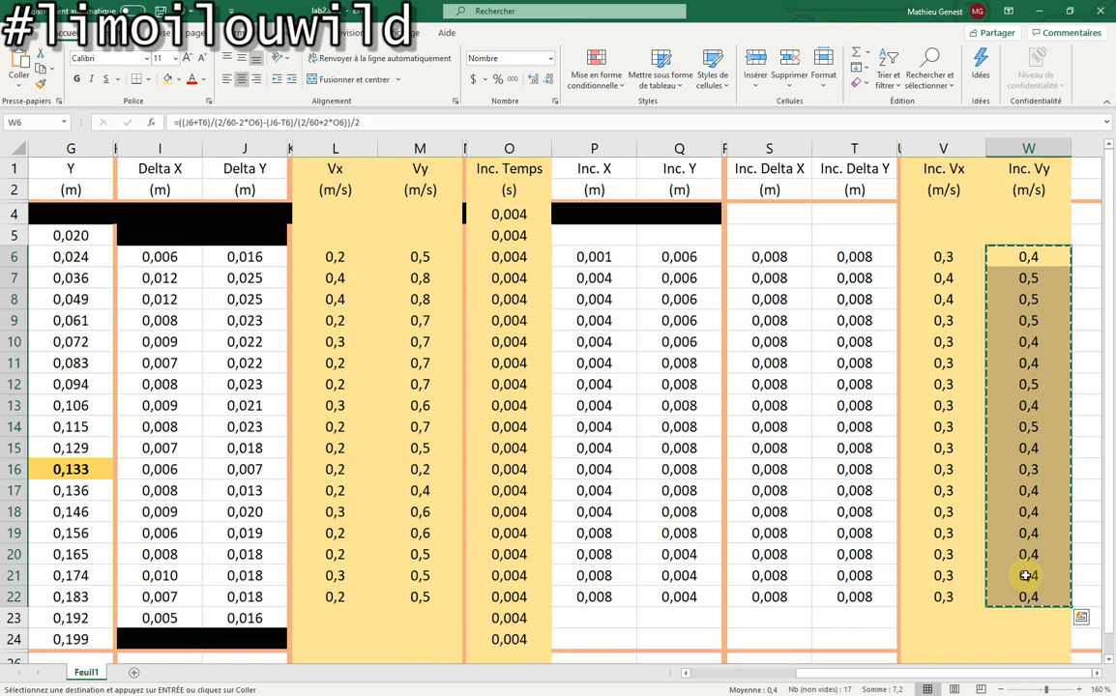
key(alt+Tab)
drag(783, 286, 779, 538)
key(ctrl+v)
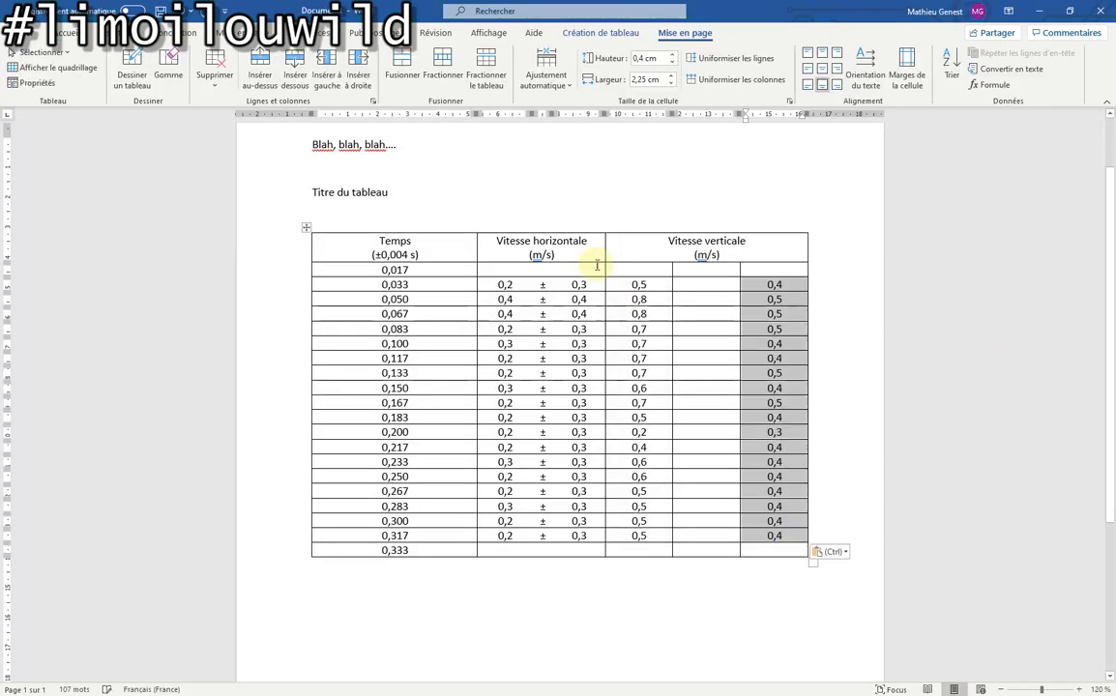
Copy the ± symbols into the middle Vitesse verticale column, rows 0,033 to 0,317, and narrow that column and the uncertainty column beside it
drag(538, 284, 542, 527)
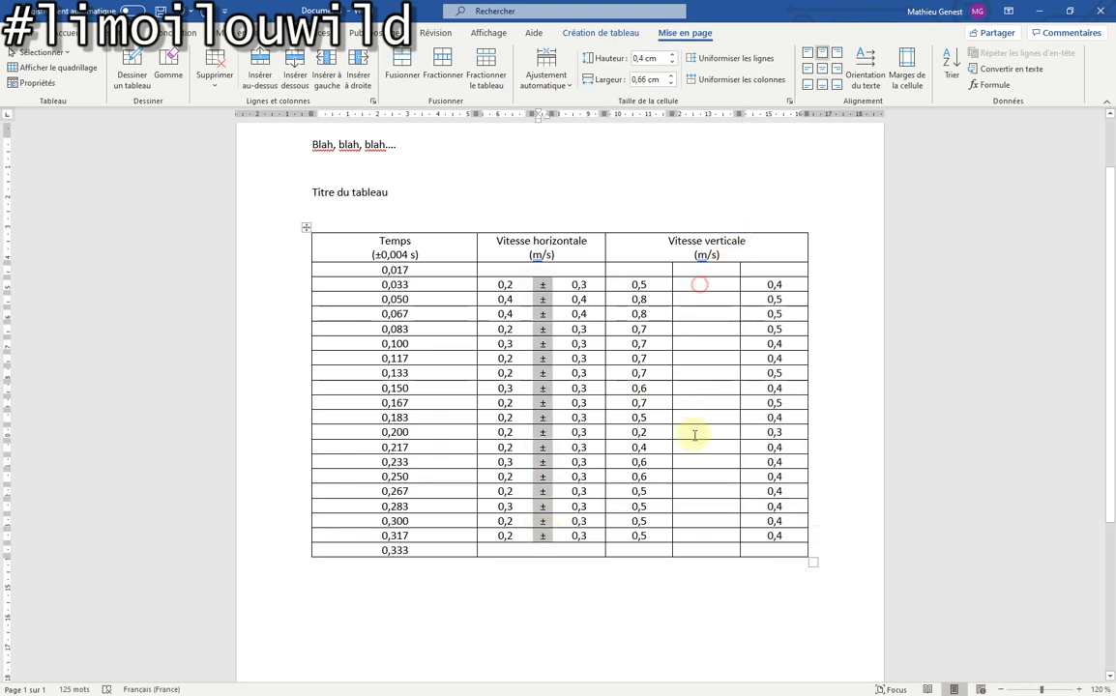
drag(699, 285, 703, 530)
key(ctrl+v)
drag(738, 271, 695, 275)
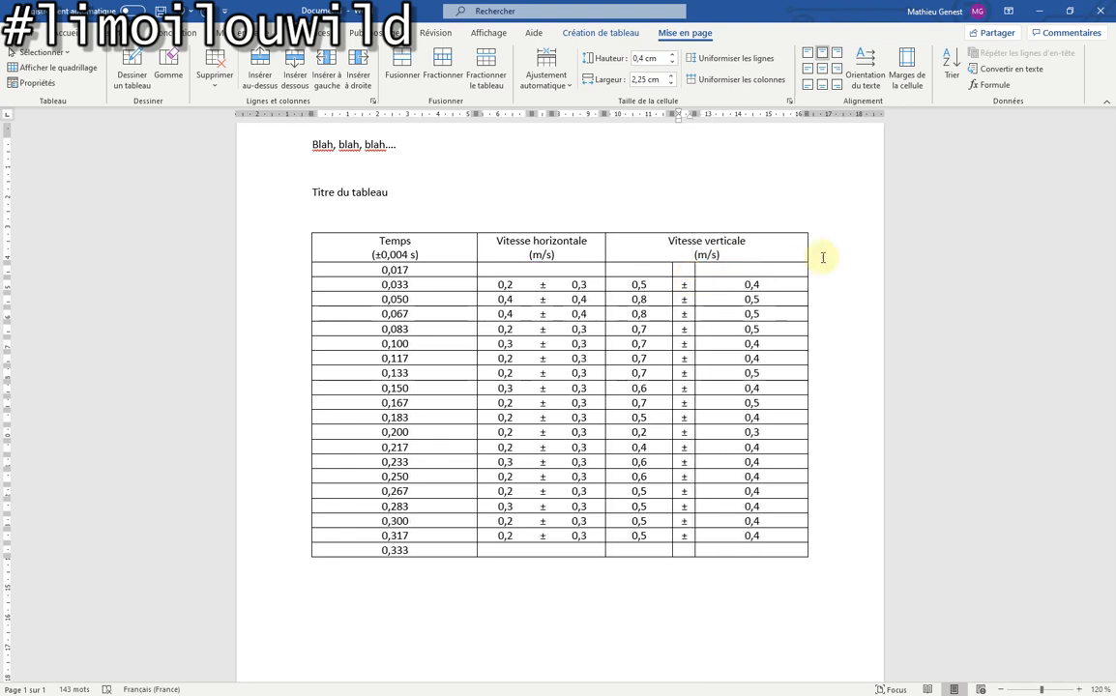
drag(805, 242, 756, 241)
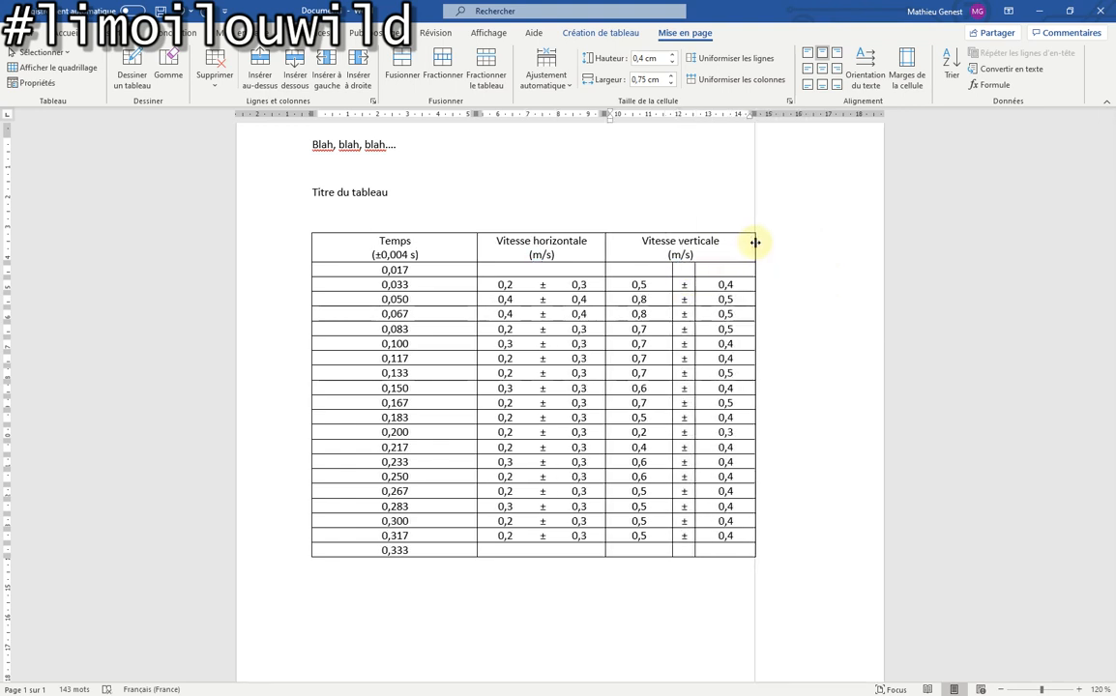
Remove the left and right borders of the ± cells under Vitesse verticale, and narrow the Temps column from its outer edge
click(684, 229)
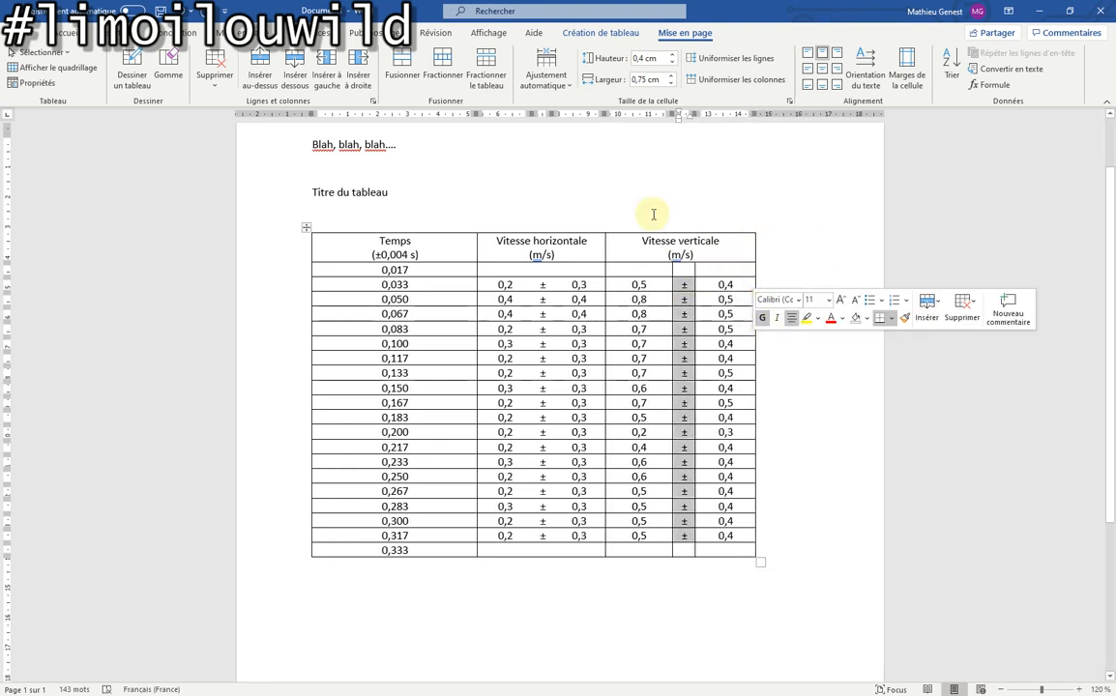
drag(702, 294, 683, 543)
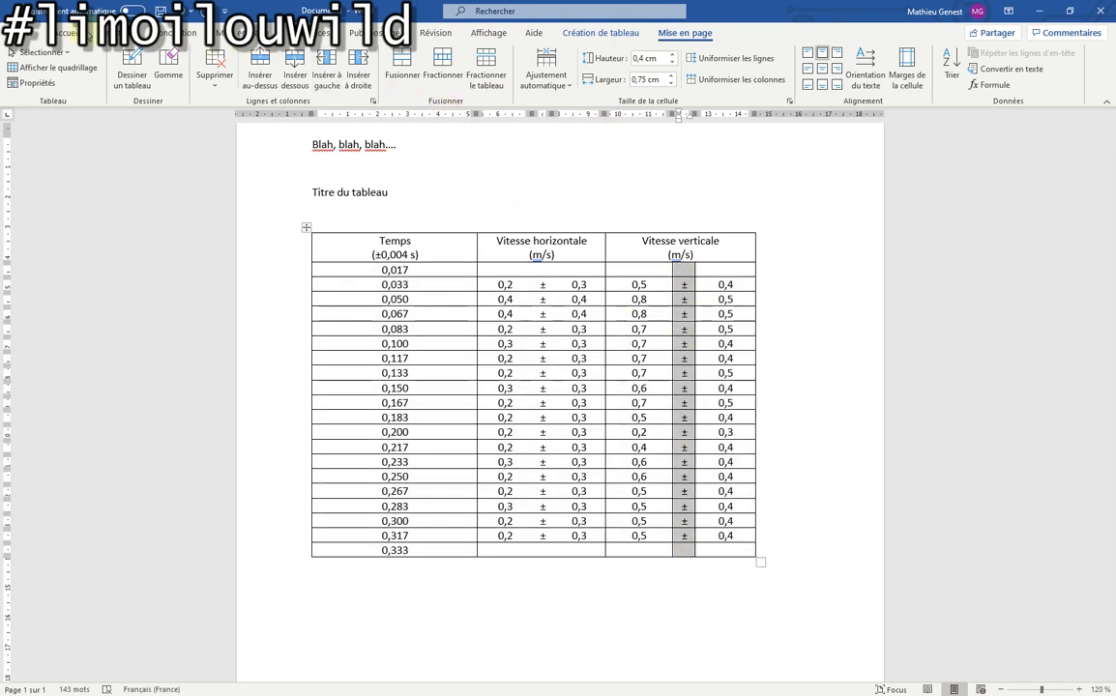
click(68, 32)
click(487, 79)
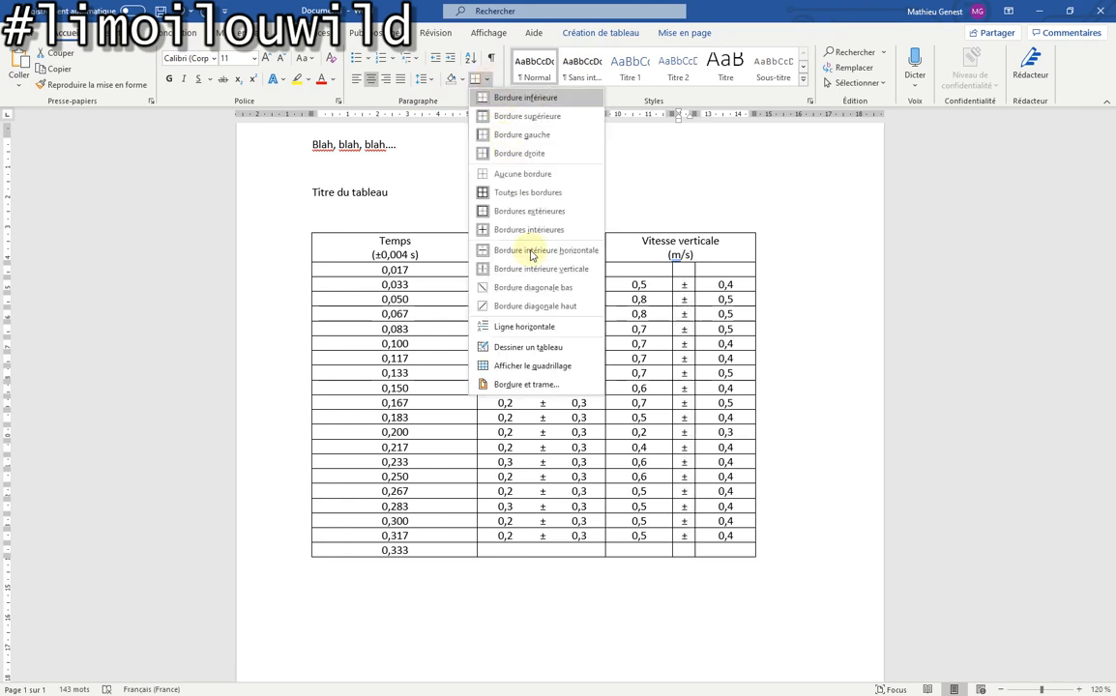
click(525, 384)
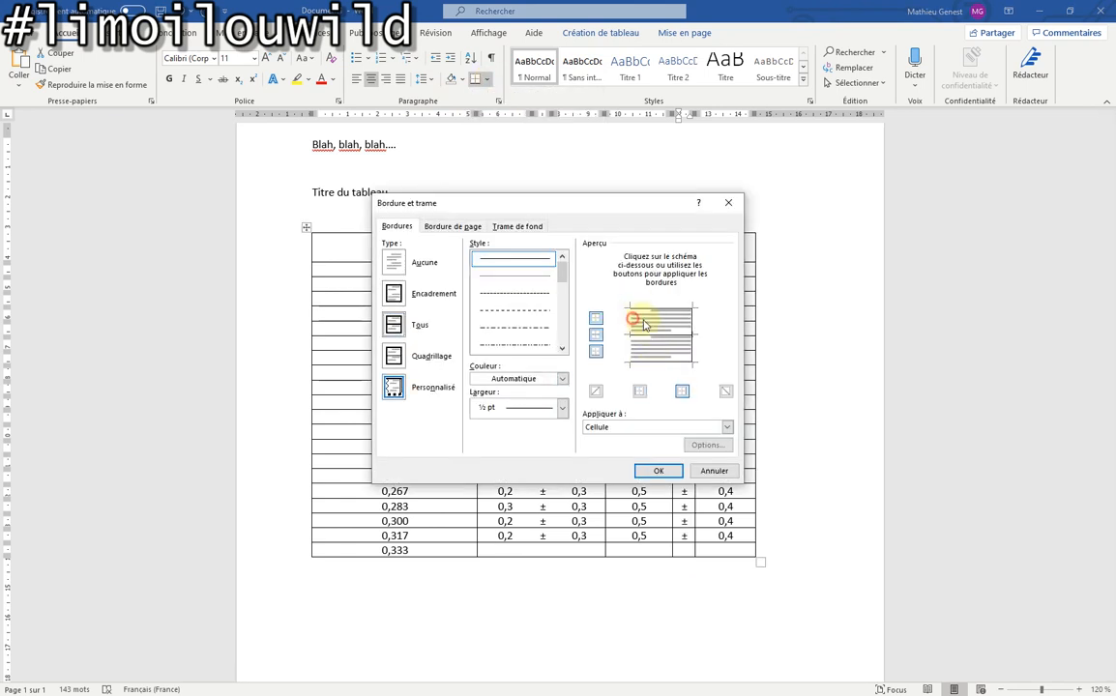
click(661, 470)
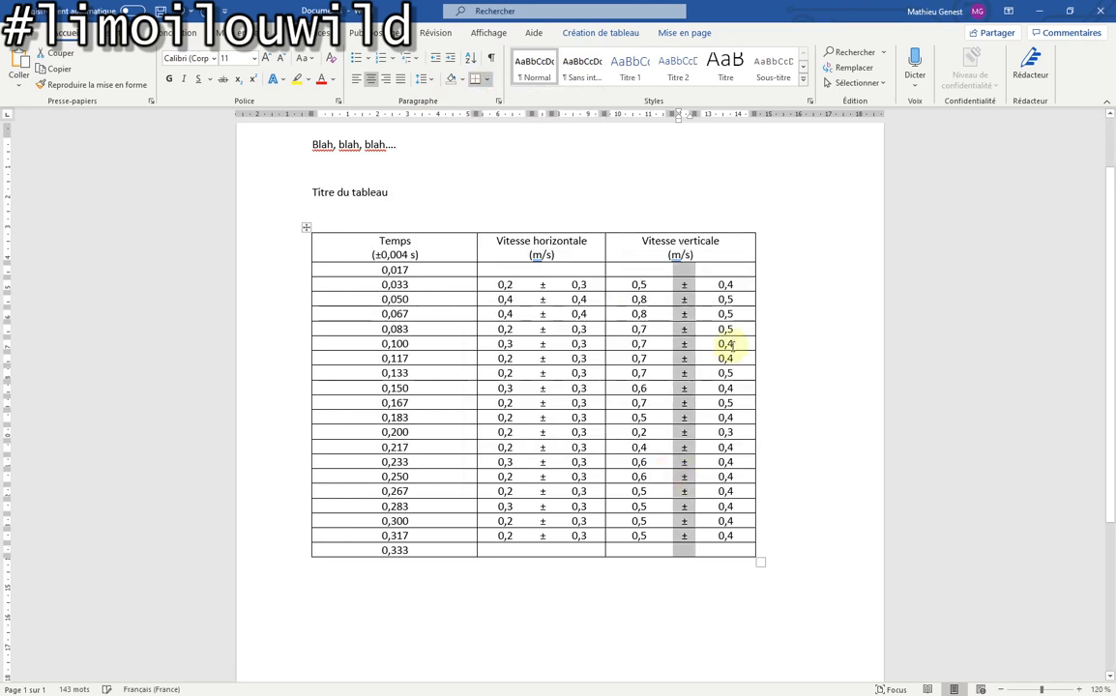
click(718, 318)
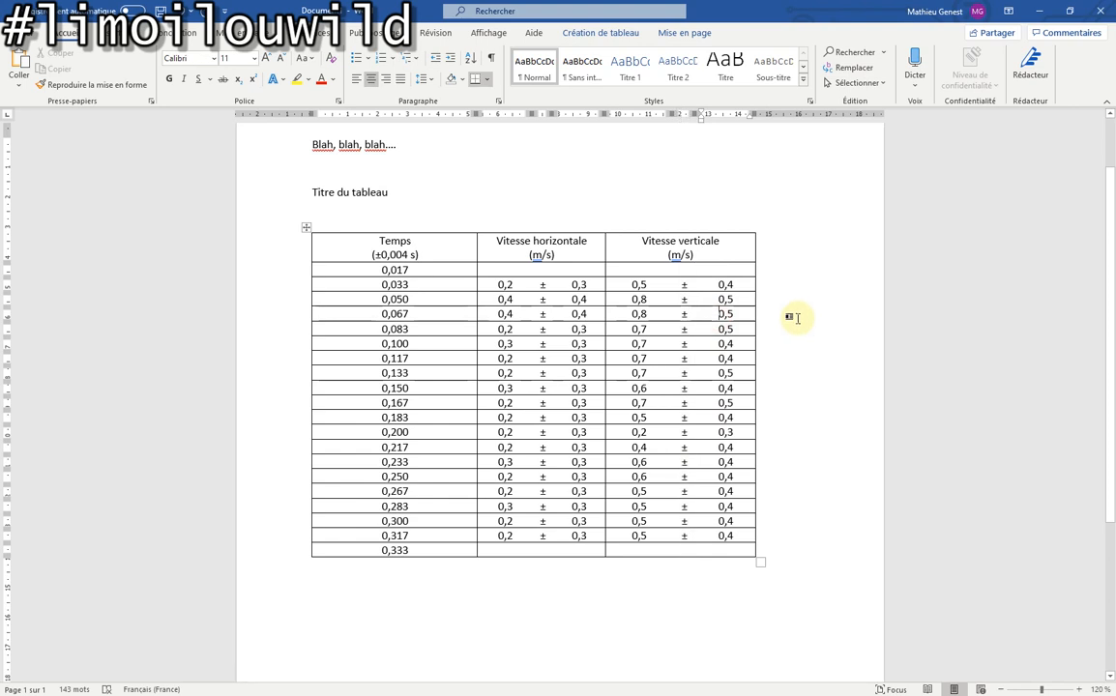
drag(312, 244, 362, 252)
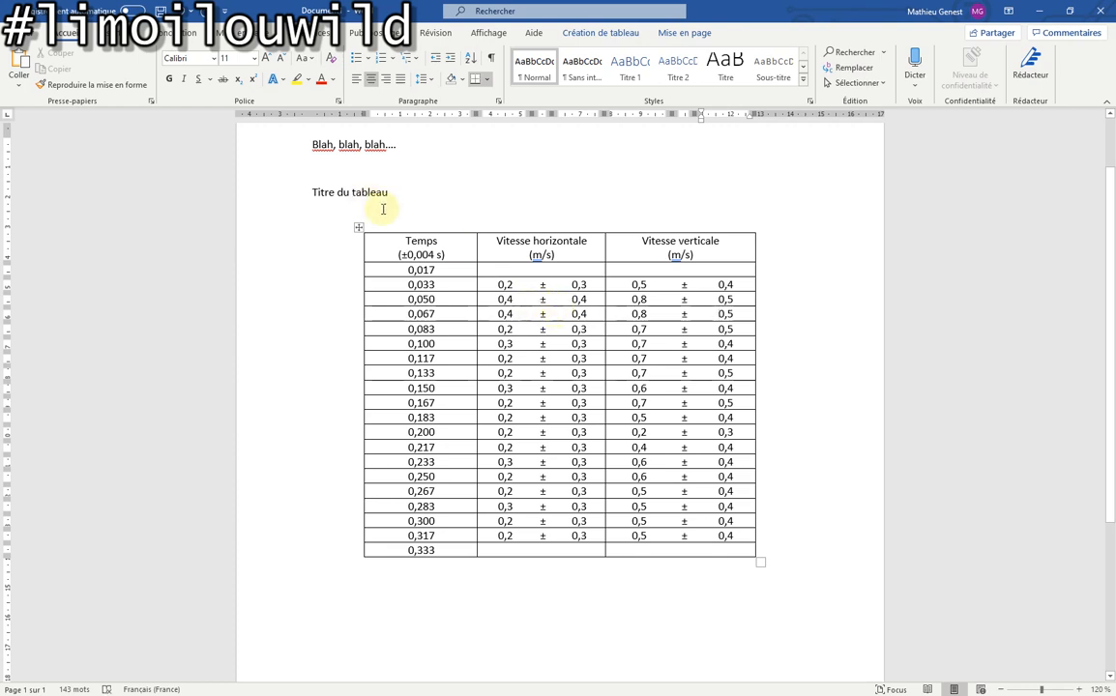
Centre the "Titre du tableau" line and delete the empty paragraph between it and the table
click(282, 195)
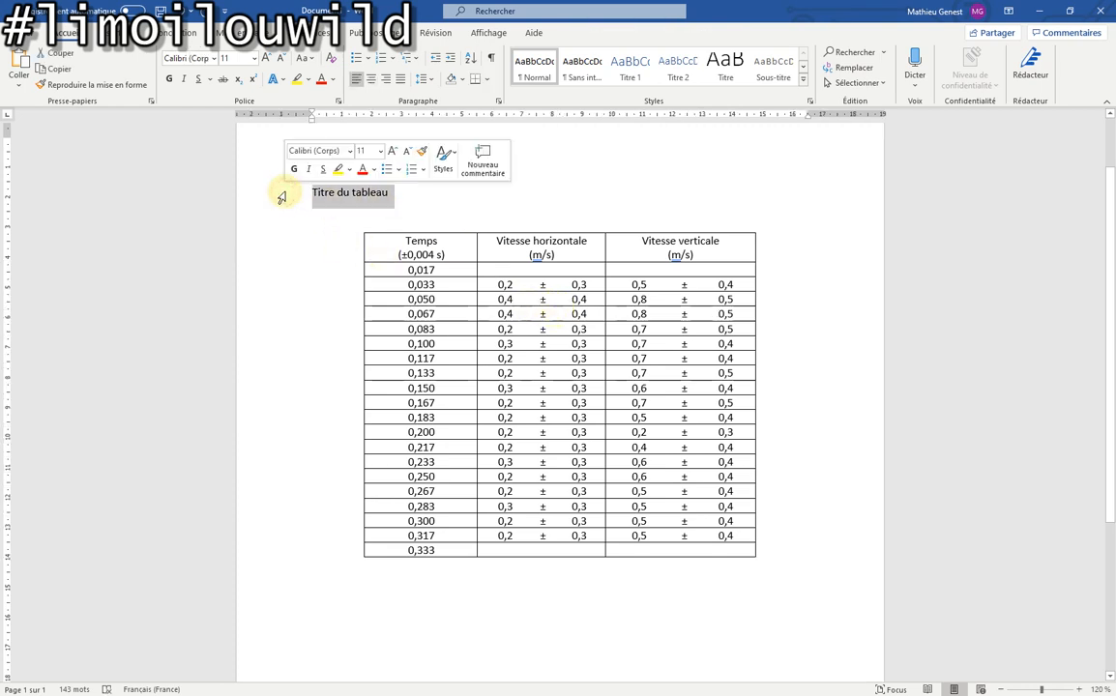
click(373, 79)
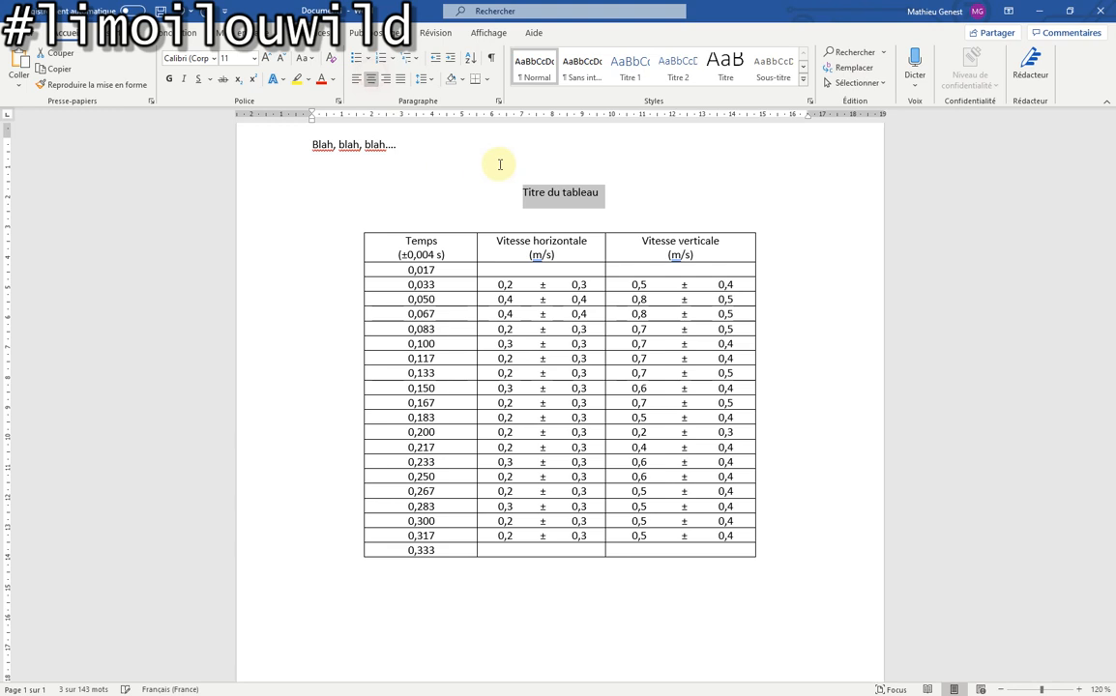
click(543, 217)
key(Delete)
Set the paragraph spacing of the whole table to 6 pt before and add spacing after each paragraph
mouse_move(379, 219)
mouse_down()
mouse_move(690, 386)
mouse_move(730, 519)
mouse_up()
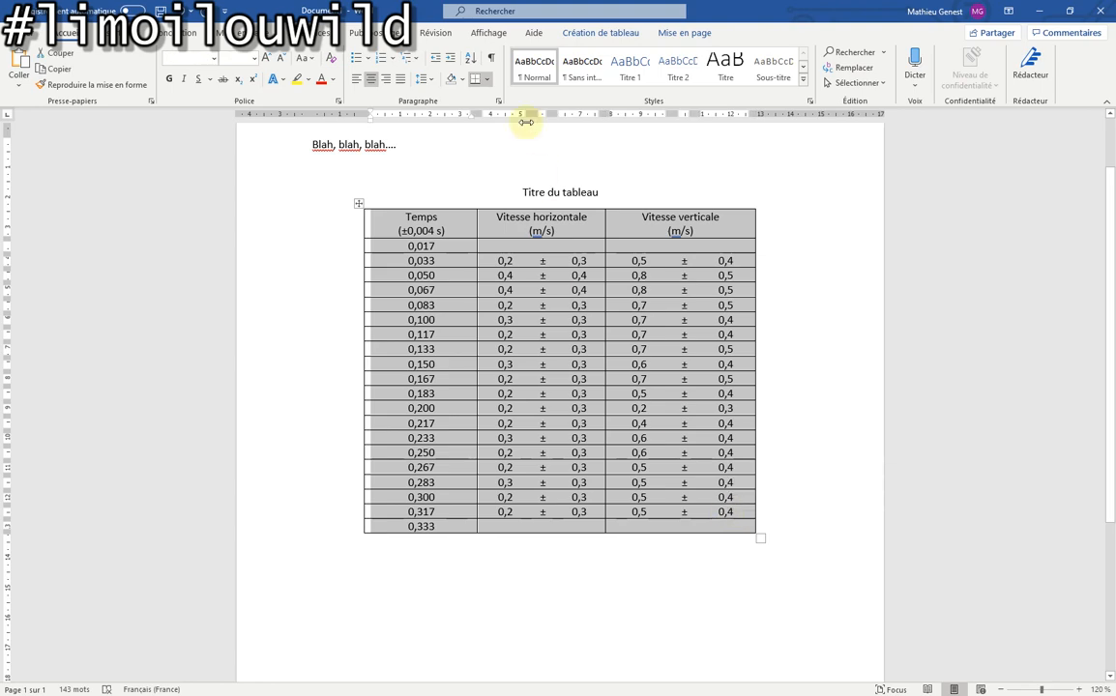
click(433, 85)
click(530, 214)
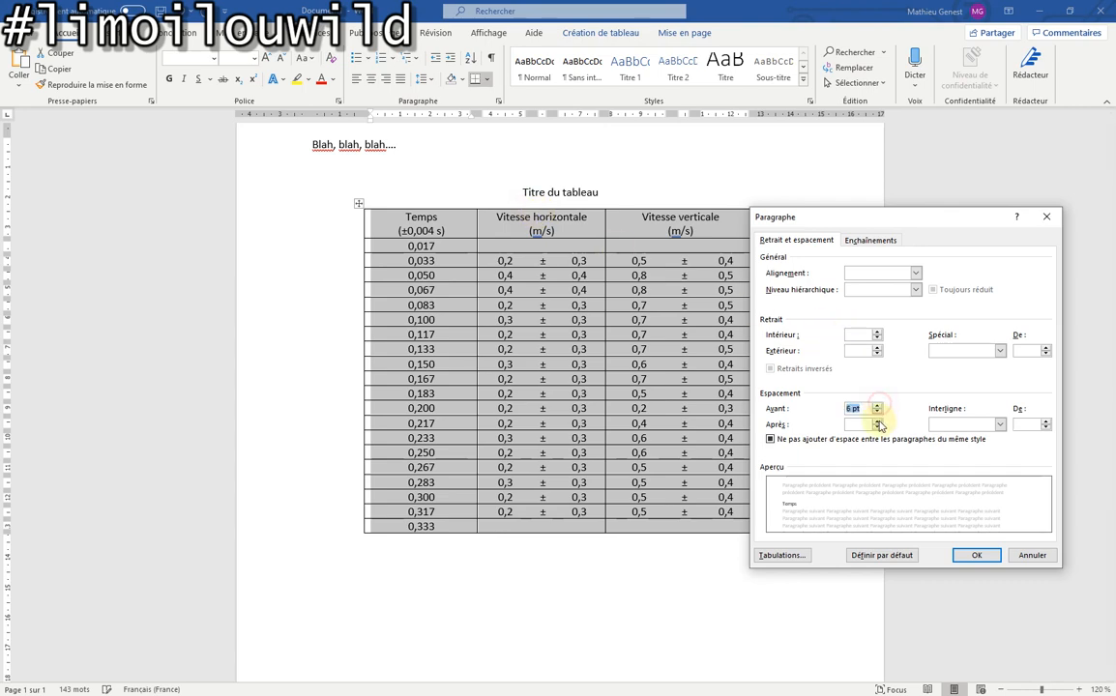
click(977, 555)
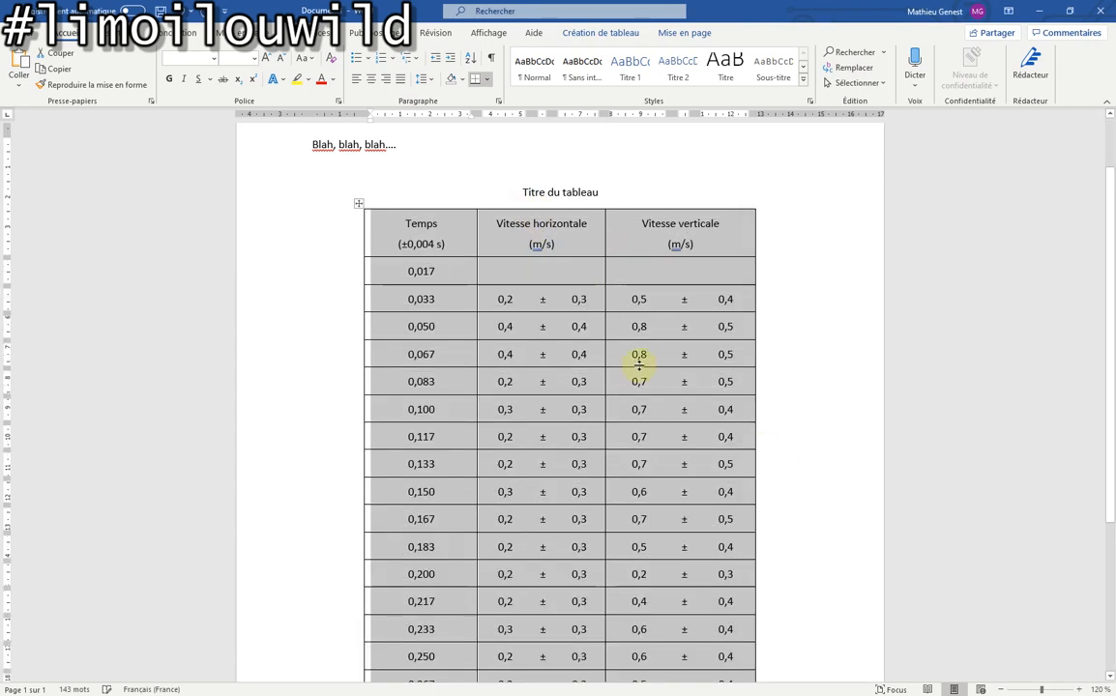
scroll(577, 392, down, 1)
scroll(573, 392, down, 3)
scroll(573, 390, up, 2)
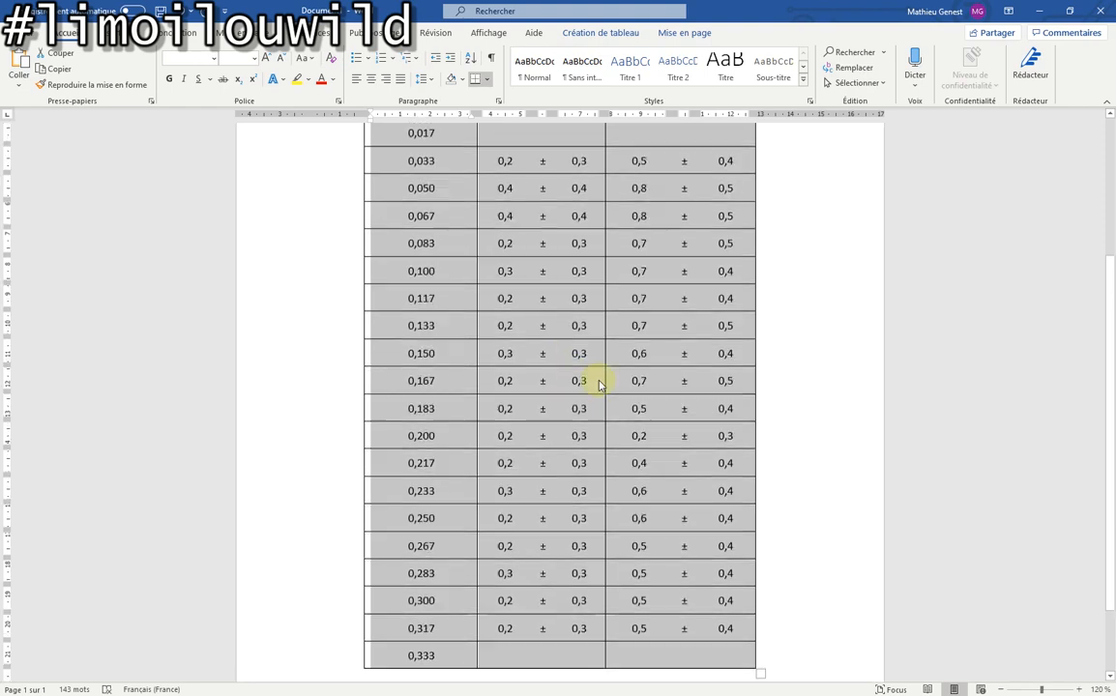
scroll(531, 341, down, 3)
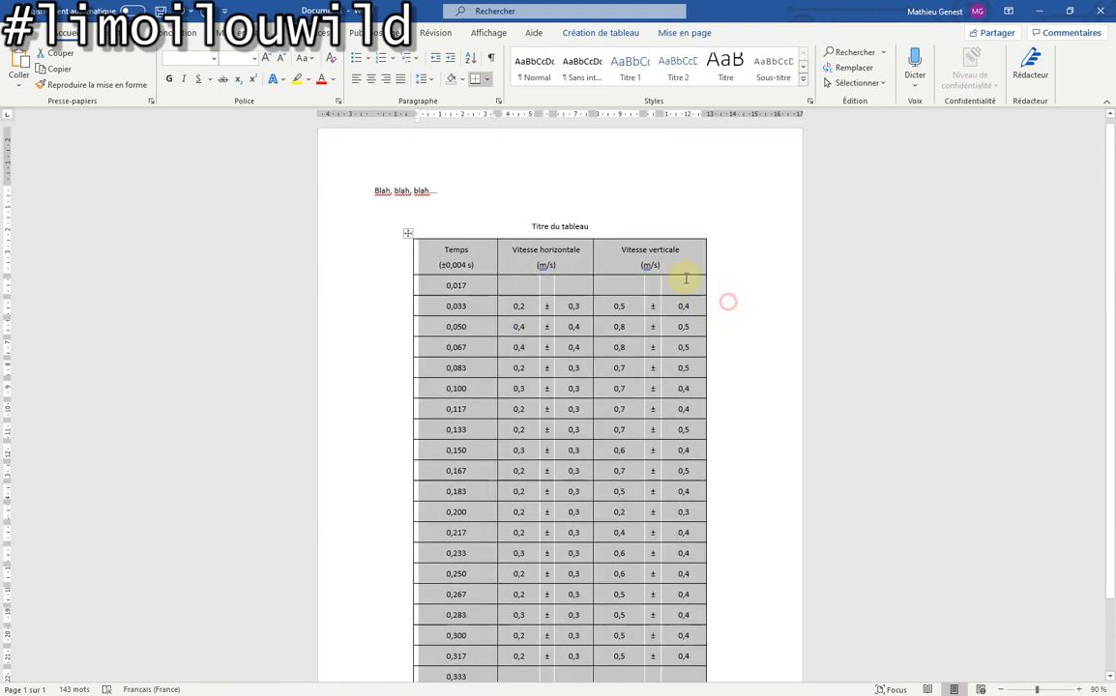
Format the "Titre du tableau" line in 20 pt italic Times New Roman
click(346, 229)
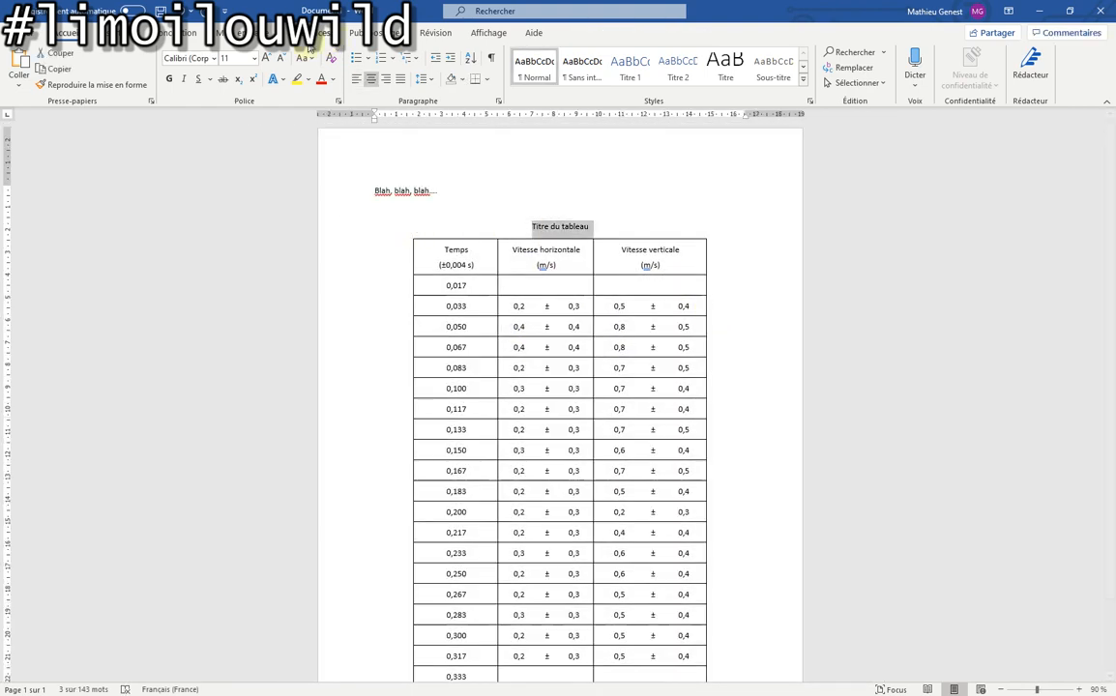
click(267, 58)
click(267, 58)
click(267, 58)
click(266, 58)
click(267, 58)
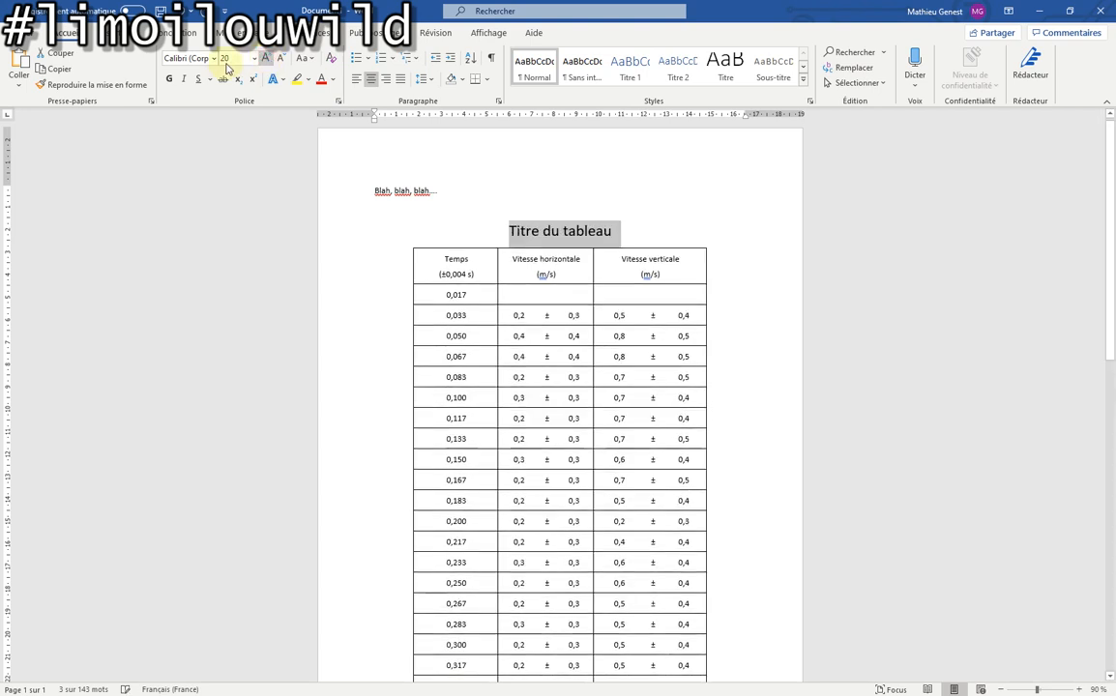
click(206, 55)
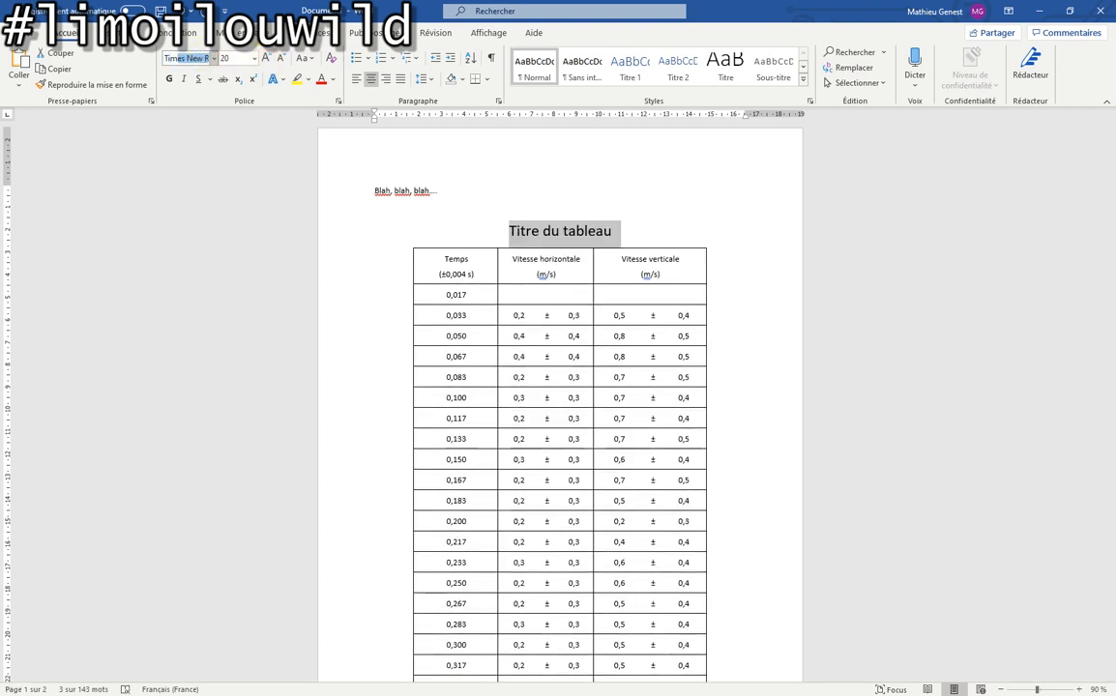
key(Return)
click(182, 81)
click(640, 230)
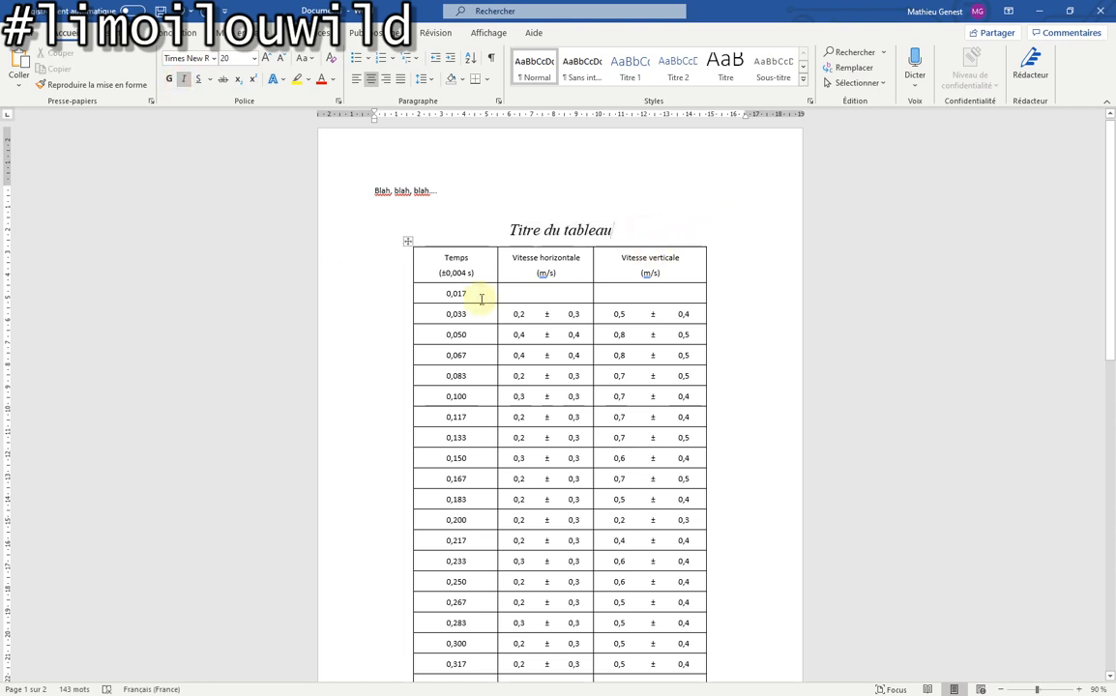
Make the table's header row with Temps, Vitesse horizontale and Vitesse verticale bold
drag(444, 256, 667, 258)
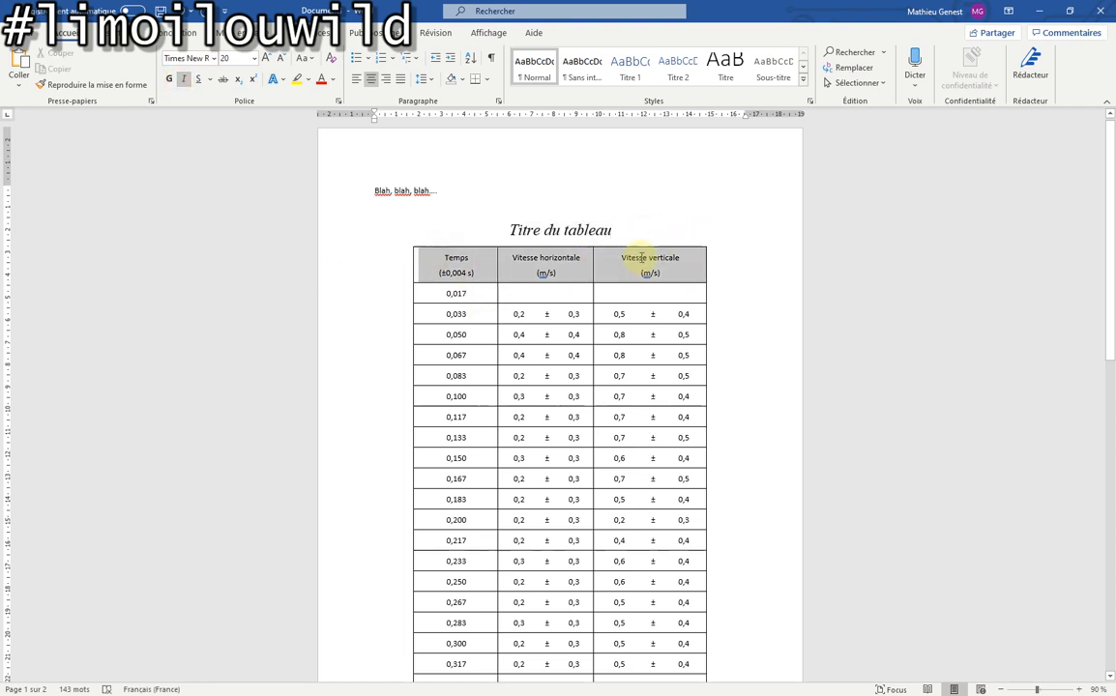
click(170, 79)
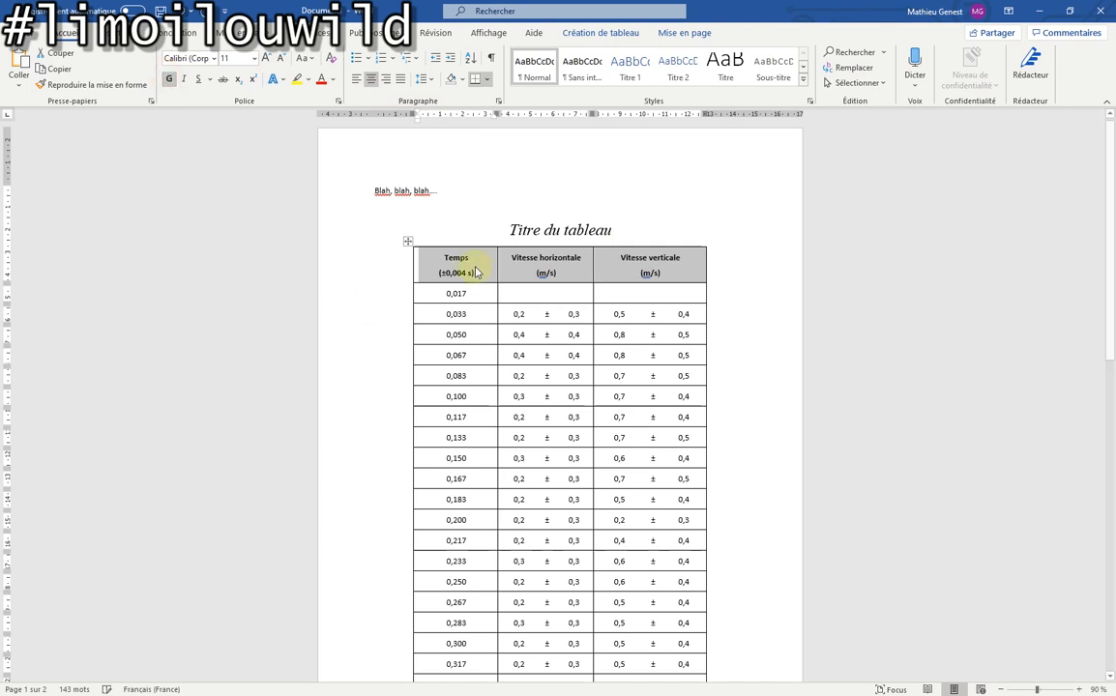
click(529, 298)
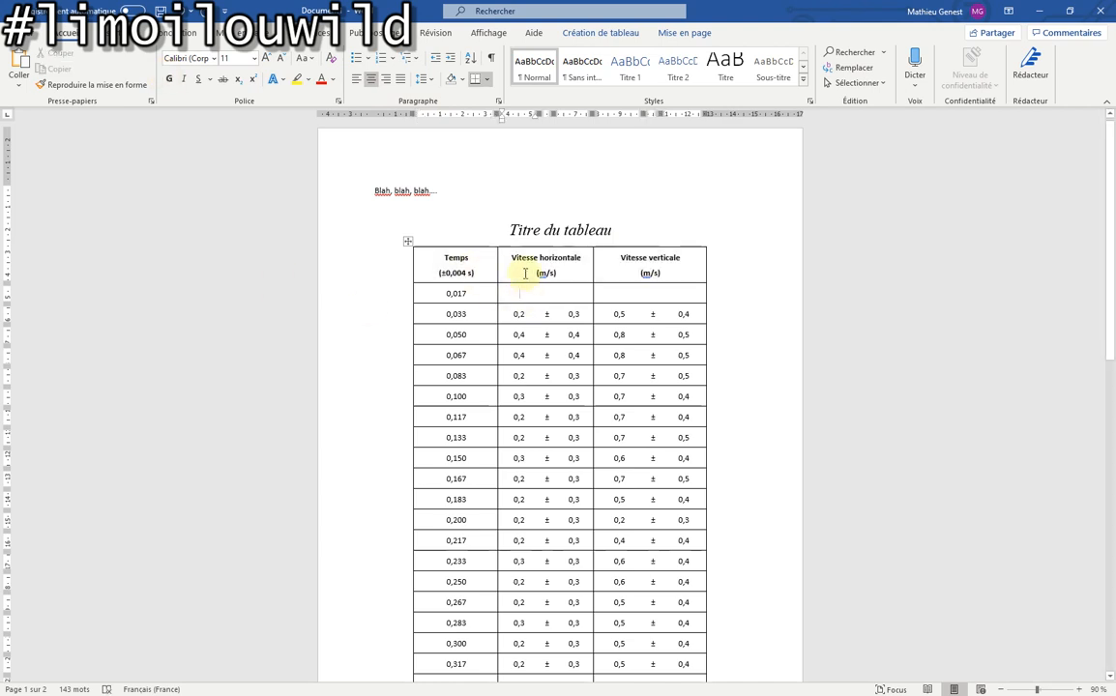
Apply a solid 2 ¼ pt border to all four outer edges of the table
scroll(604, 386, down, 1)
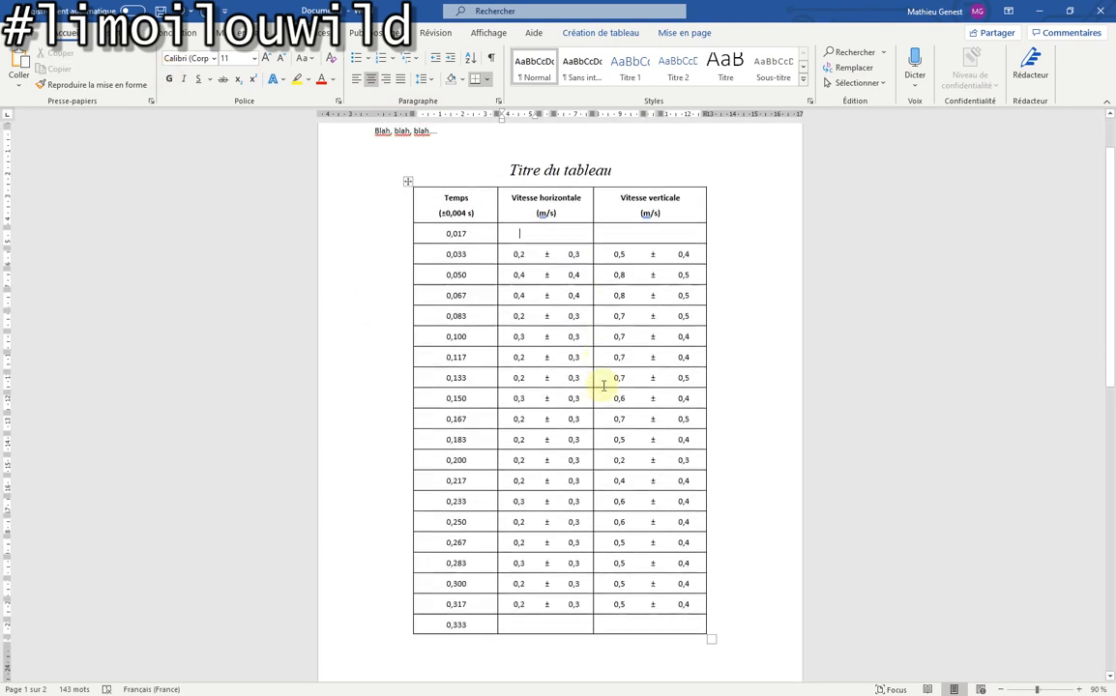
scroll(604, 386, up, 1)
ctrl+scroll(606, 381, up, 1)
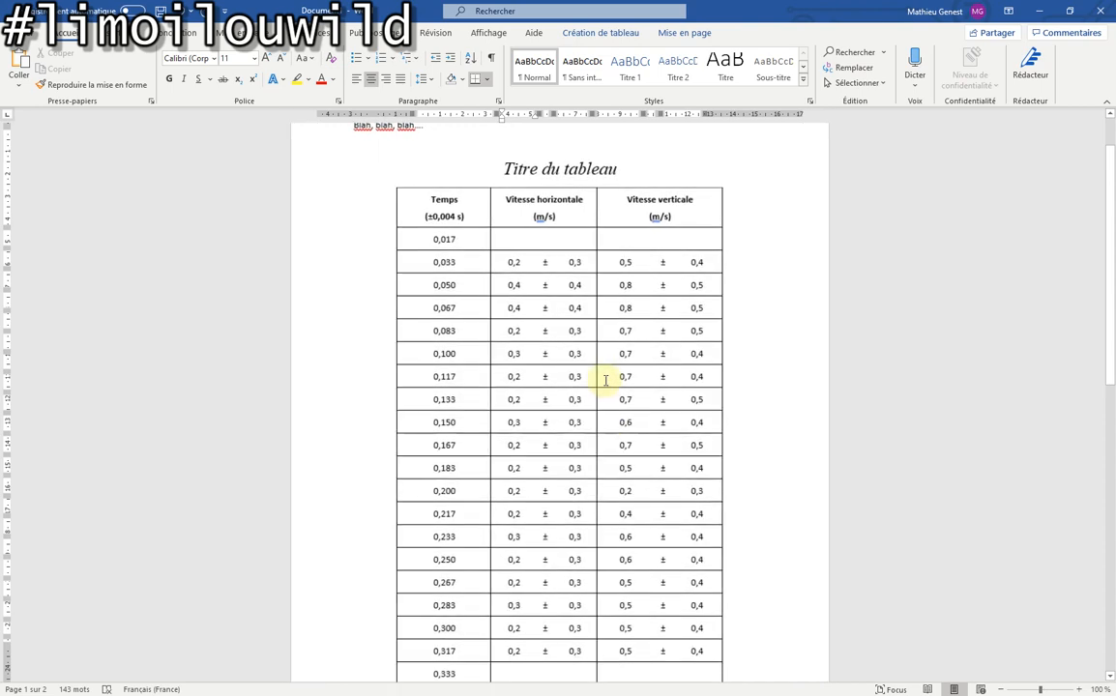
scroll(605, 382, down, 1)
drag(424, 184, 696, 638)
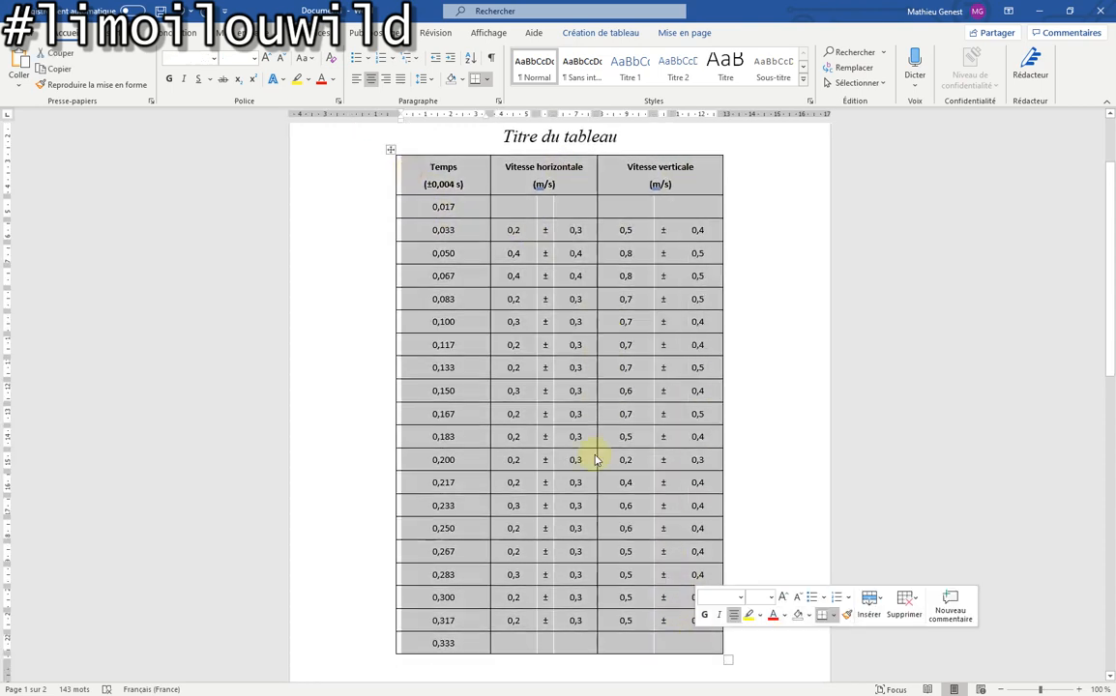
click(486, 79)
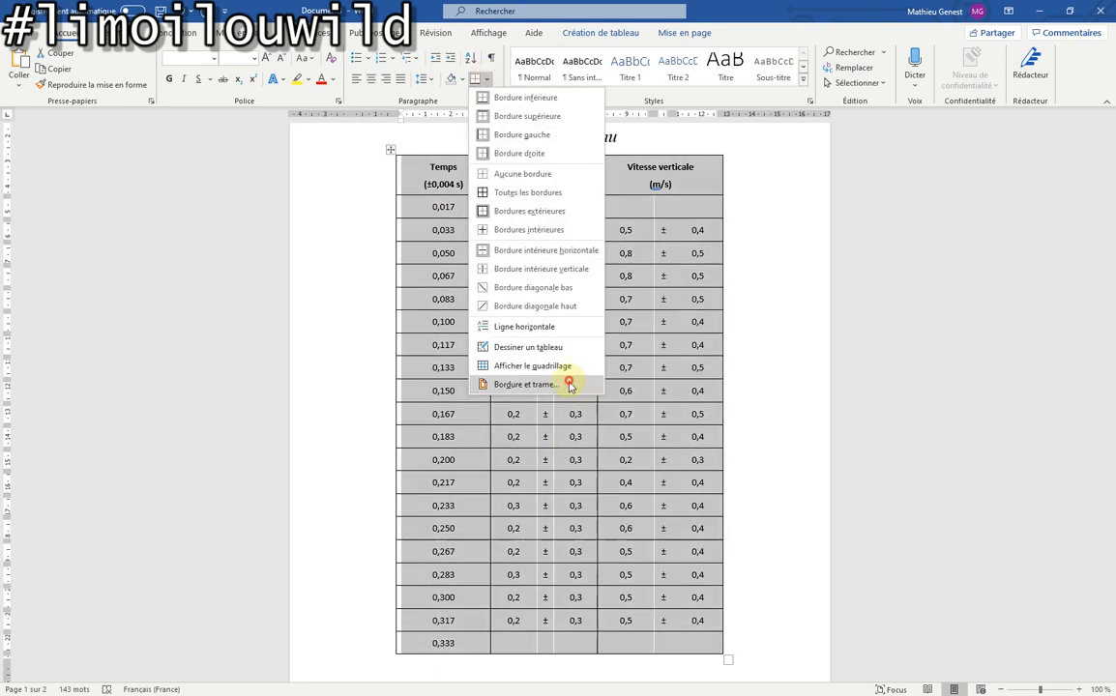
click(571, 384)
click(650, 314)
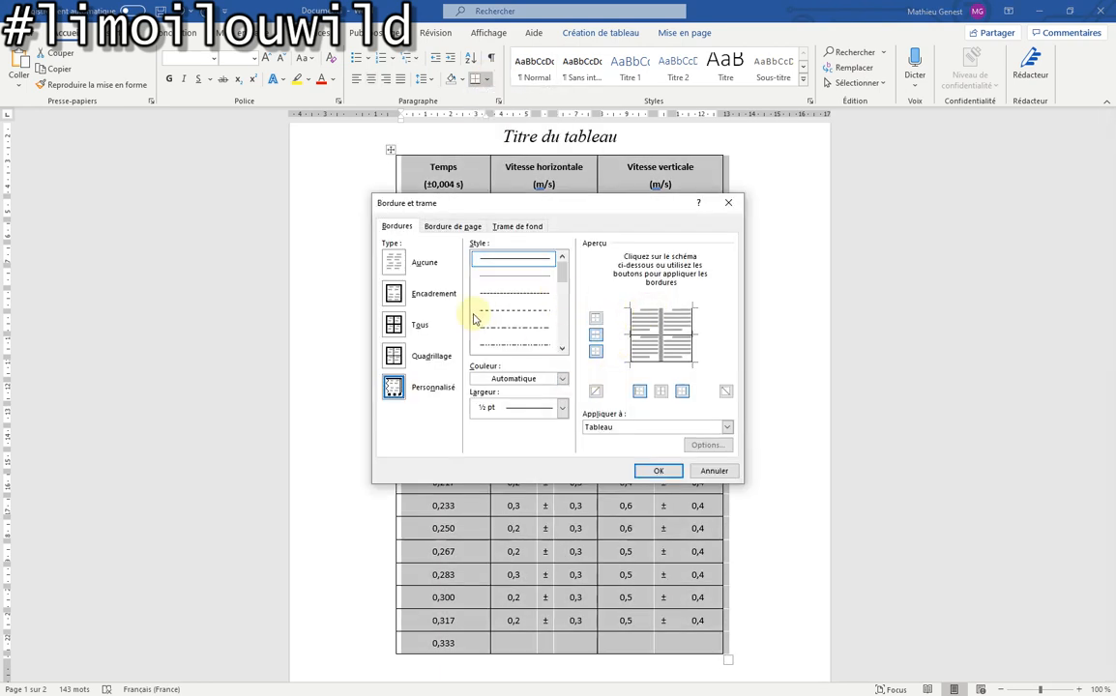
click(562, 407)
click(545, 519)
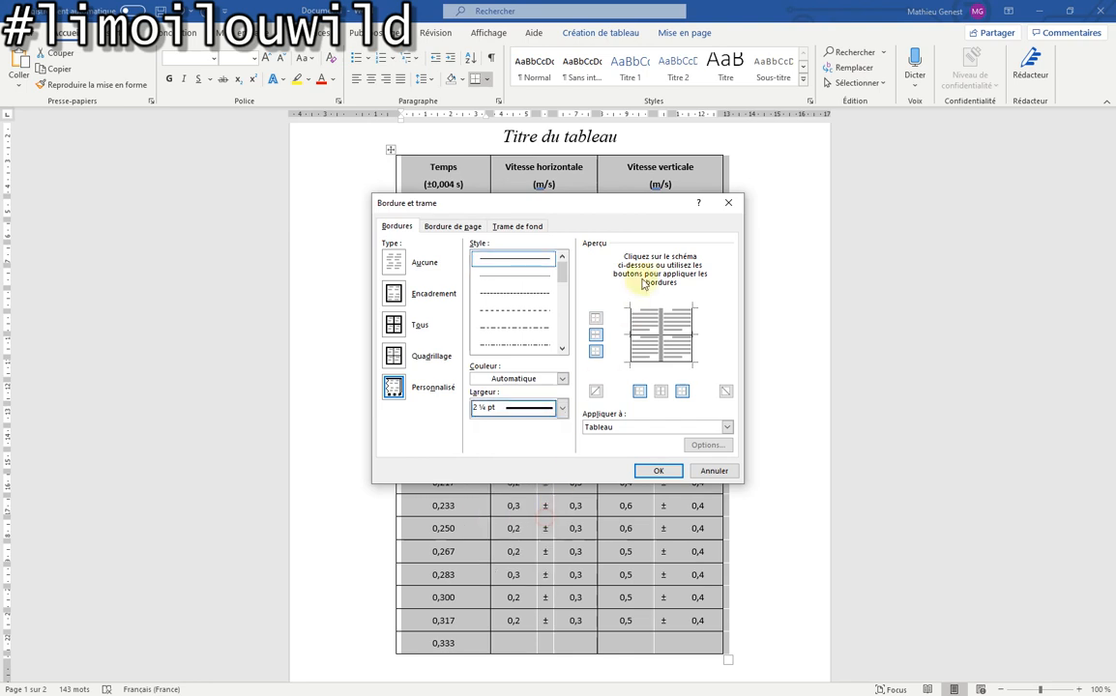
click(651, 308)
click(631, 325)
click(693, 332)
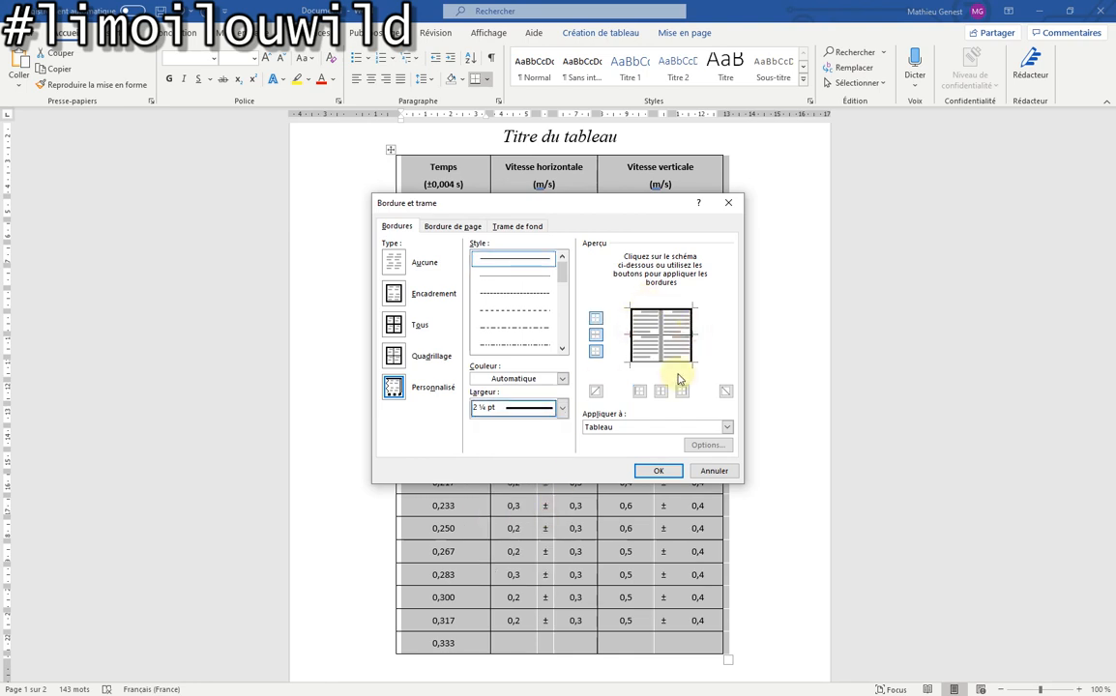
click(678, 367)
click(671, 471)
click(439, 201)
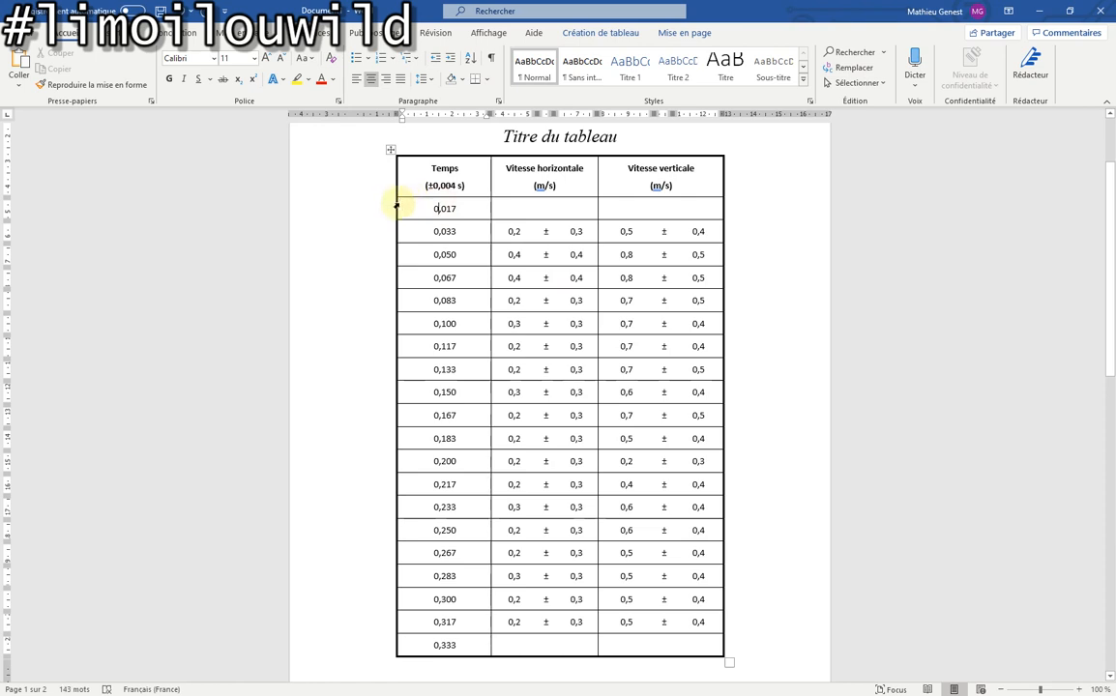
Apply a 2 ¼ pt solid border along the upper edge of the 0,017 row, separating it from the header row
drag(396, 206, 705, 216)
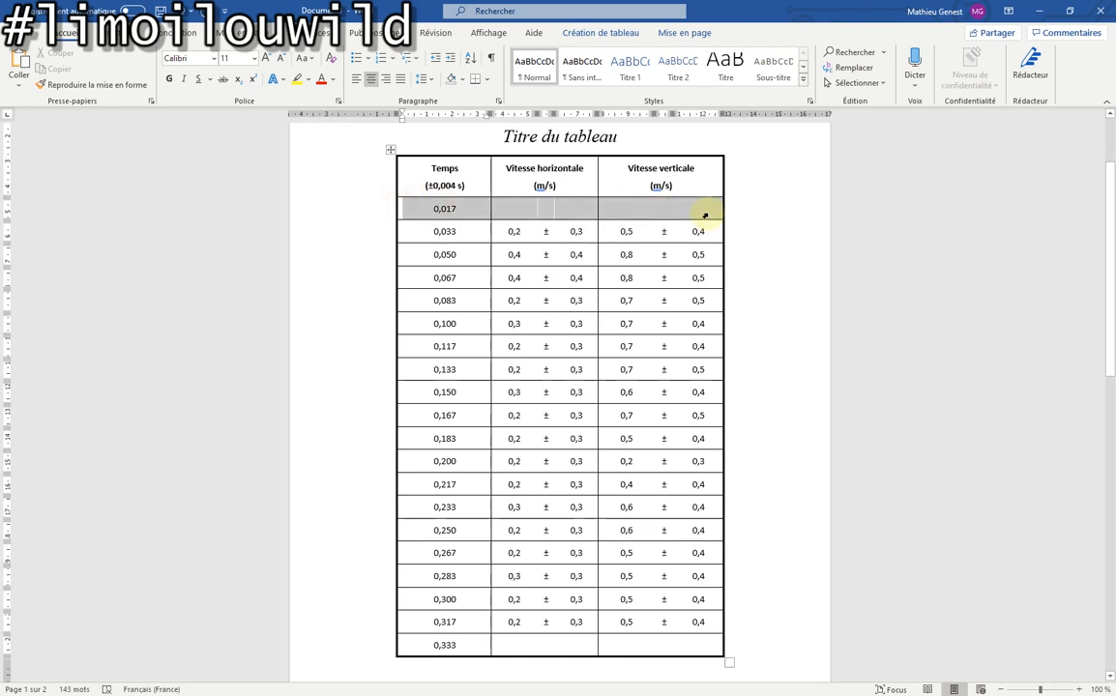
click(487, 79)
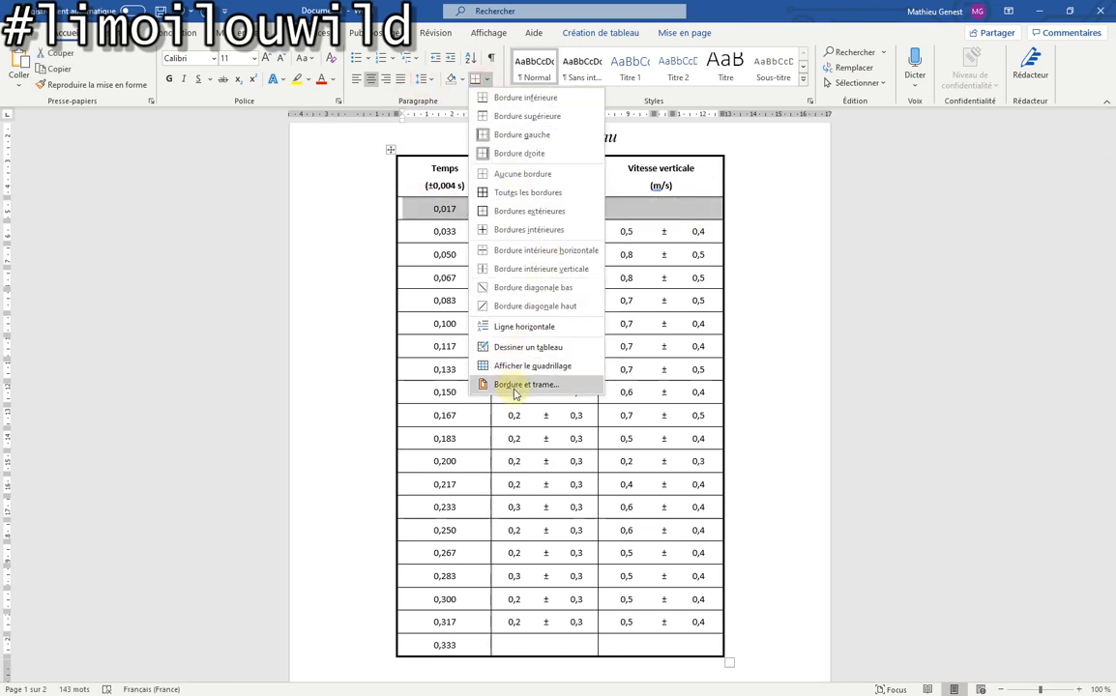
click(522, 385)
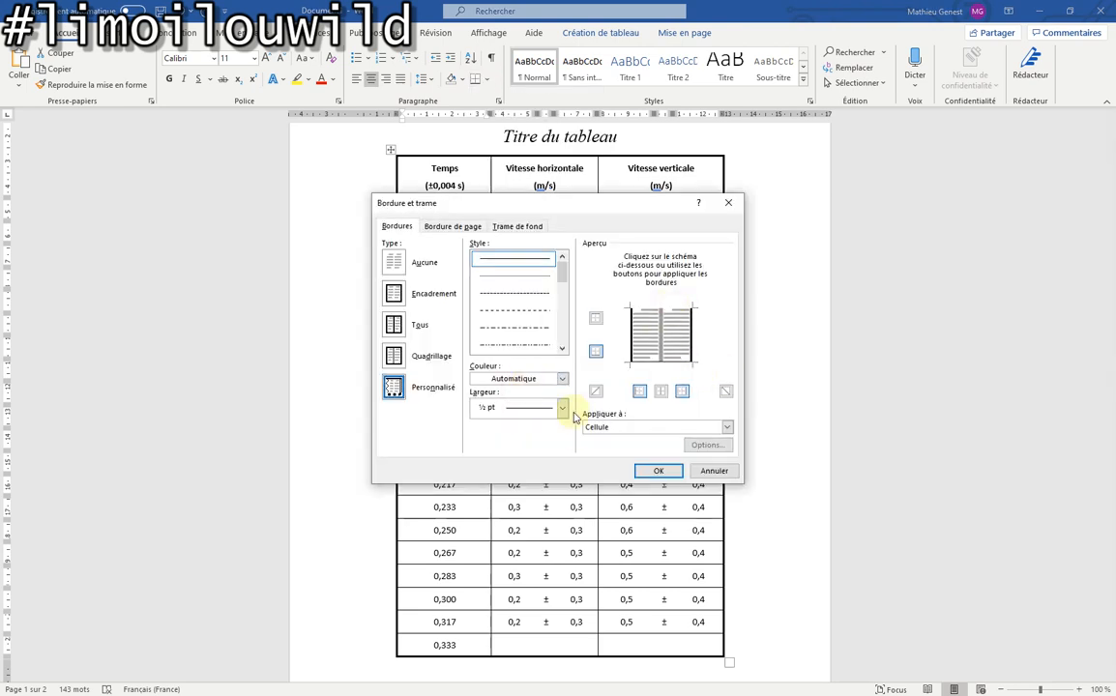
click(564, 408)
click(538, 510)
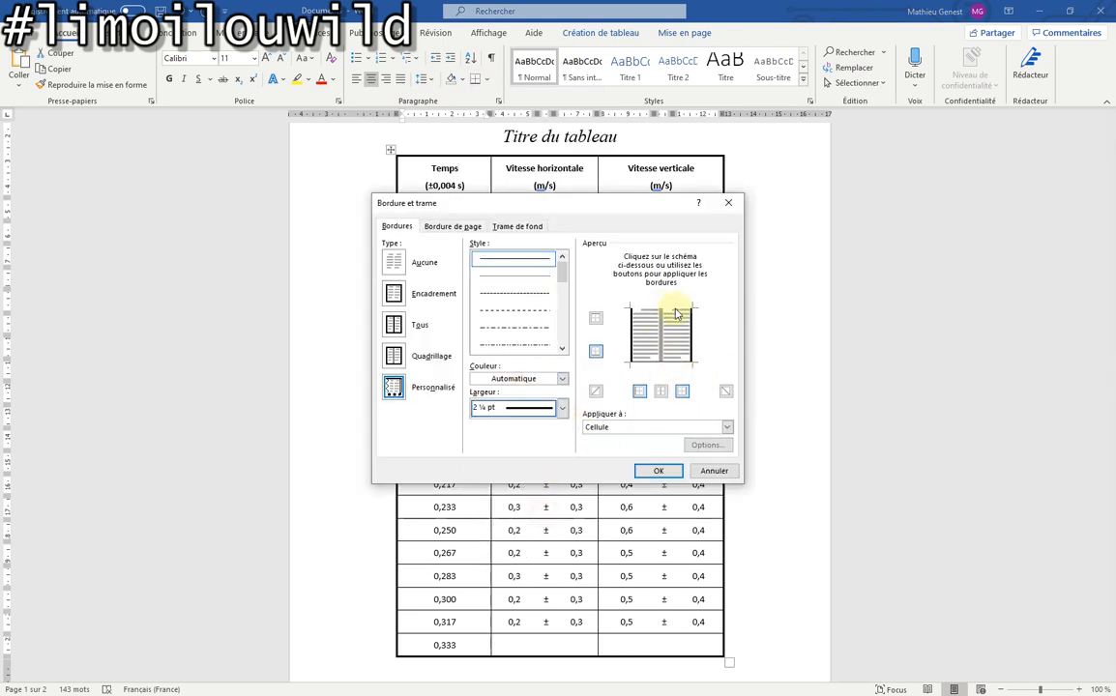
click(663, 471)
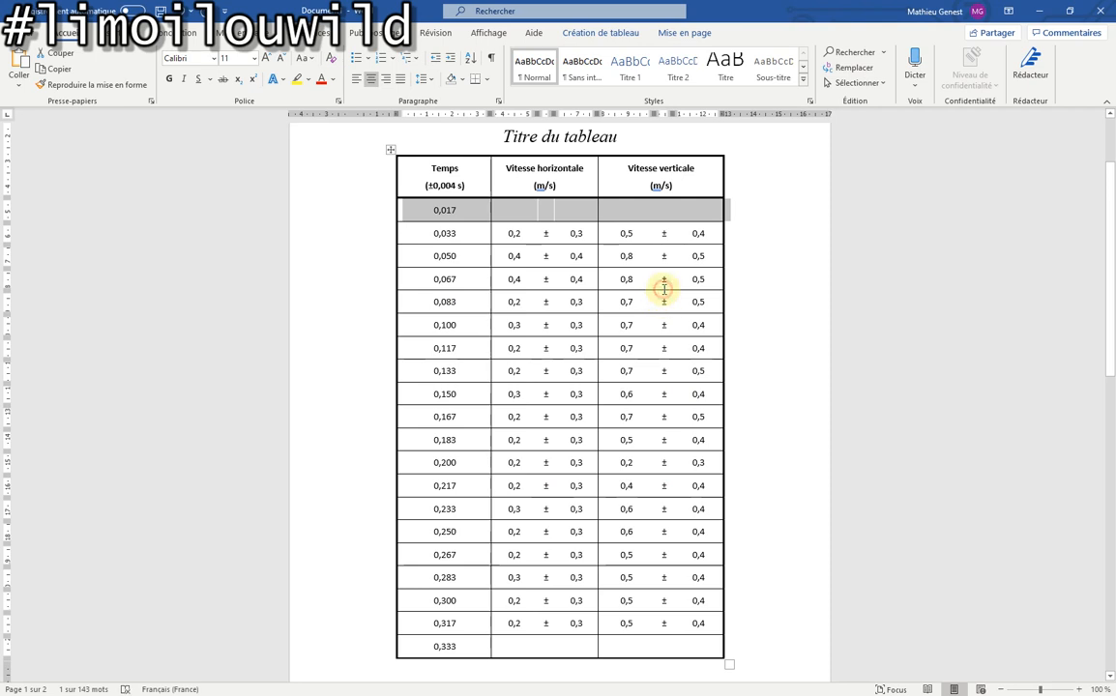
click(765, 233)
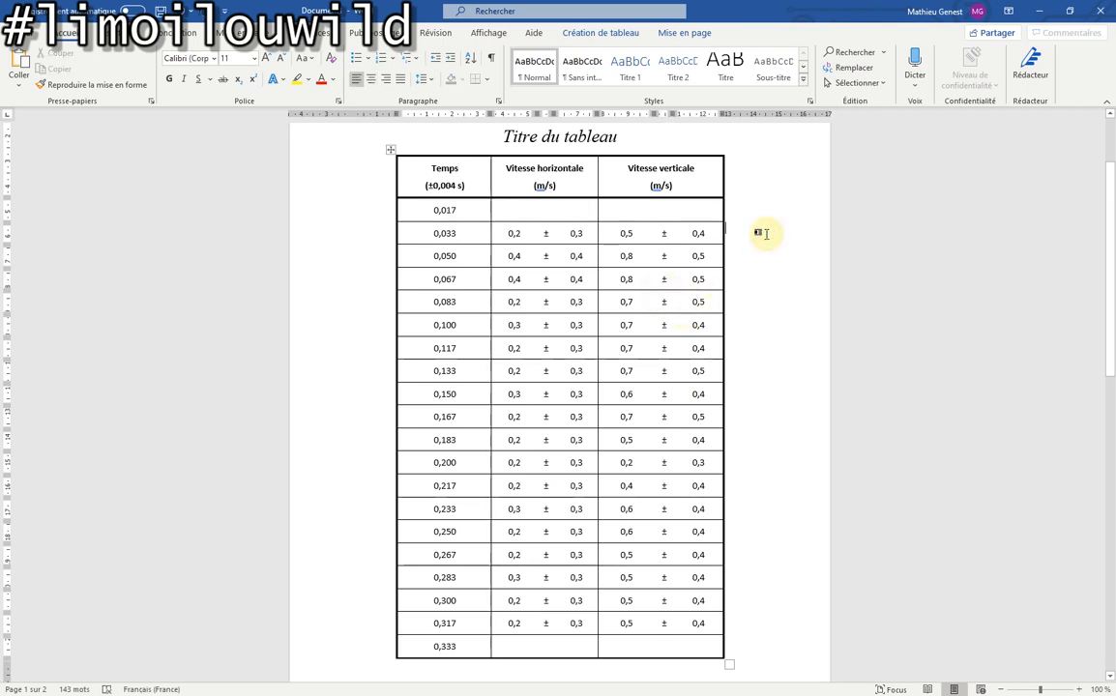
Shade the empty horizontal and vertical velocity cells of the 0,017 and 0,333 rows light grey
drag(503, 209, 688, 207)
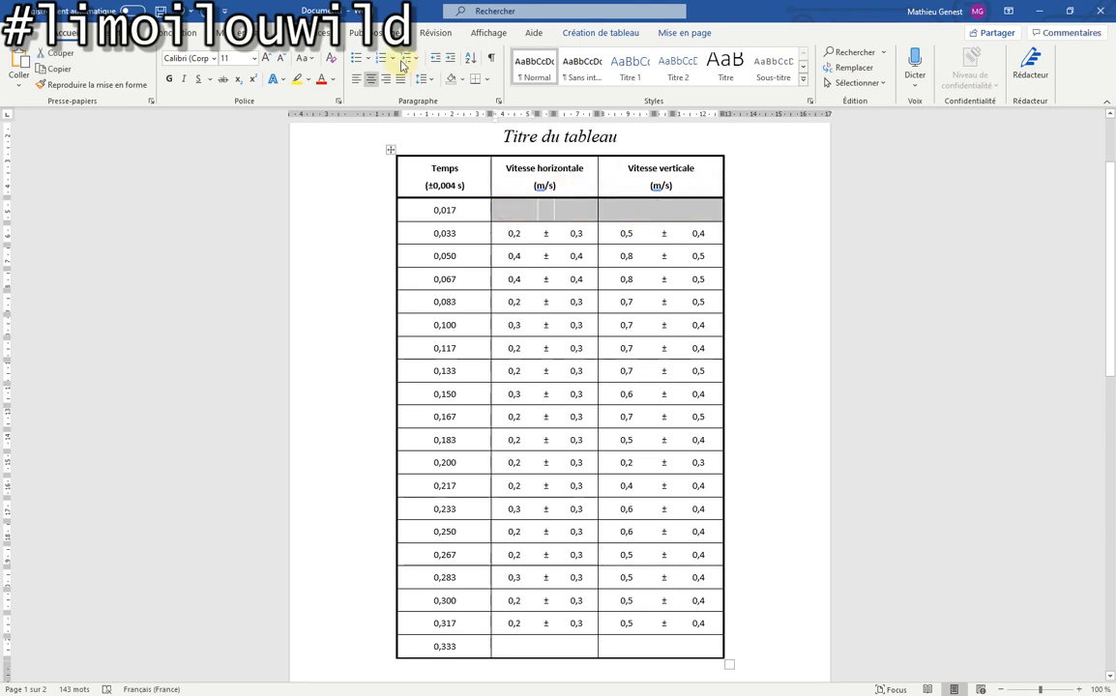
click(464, 79)
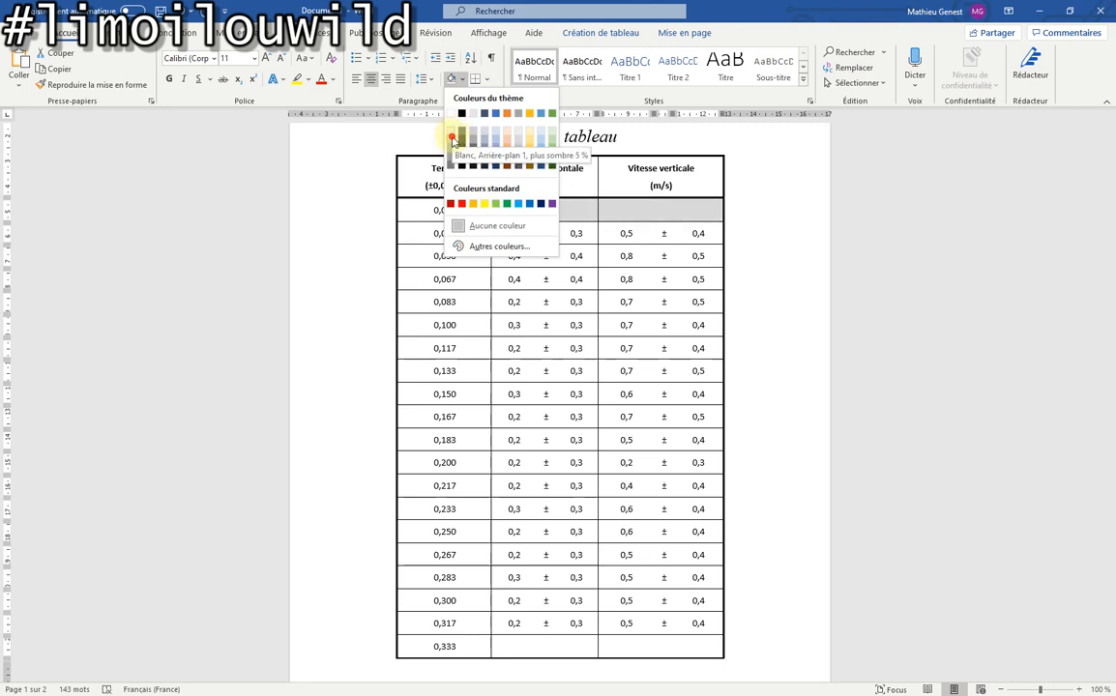
click(451, 135)
click(513, 648)
drag(641, 653, 705, 655)
click(450, 78)
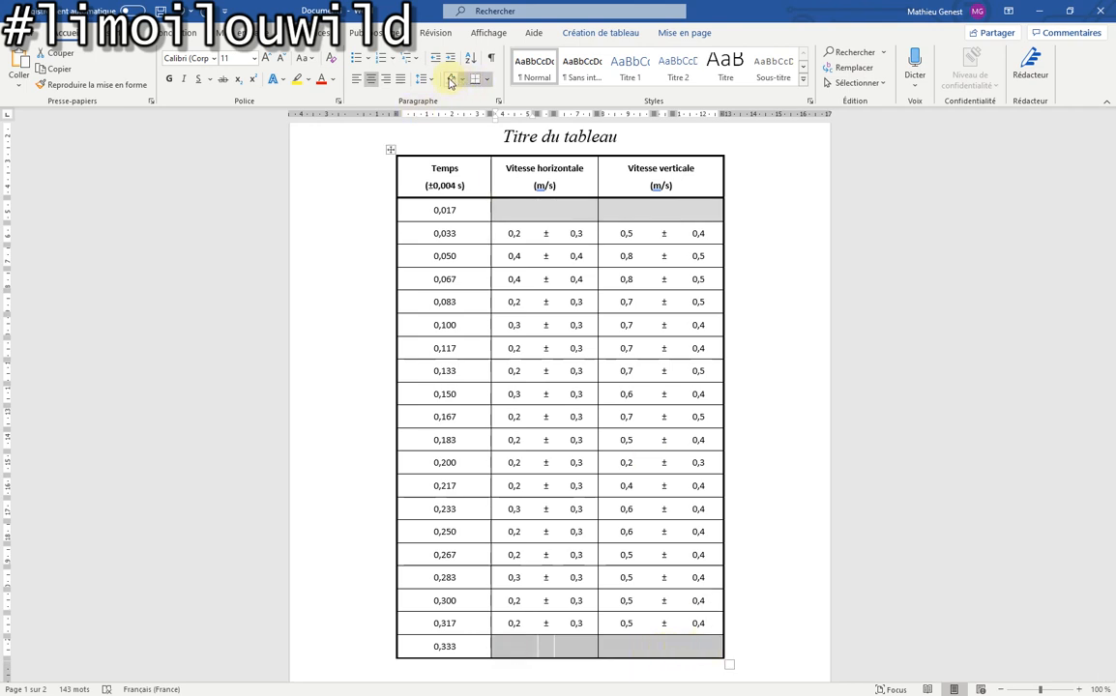
click(575, 301)
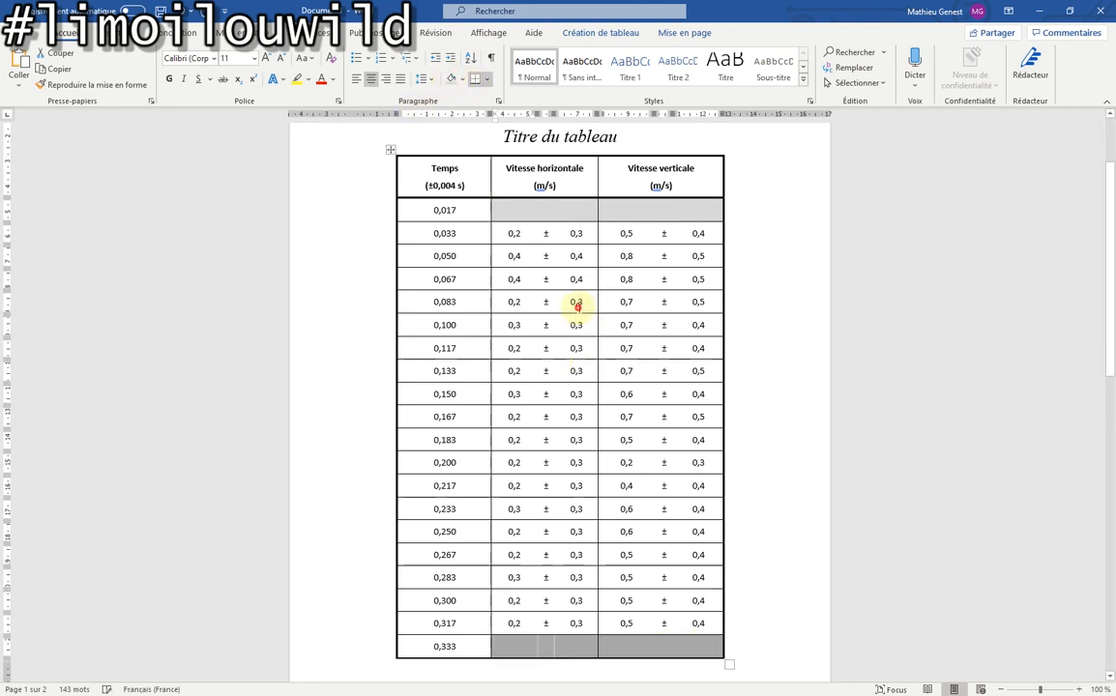
click(787, 265)
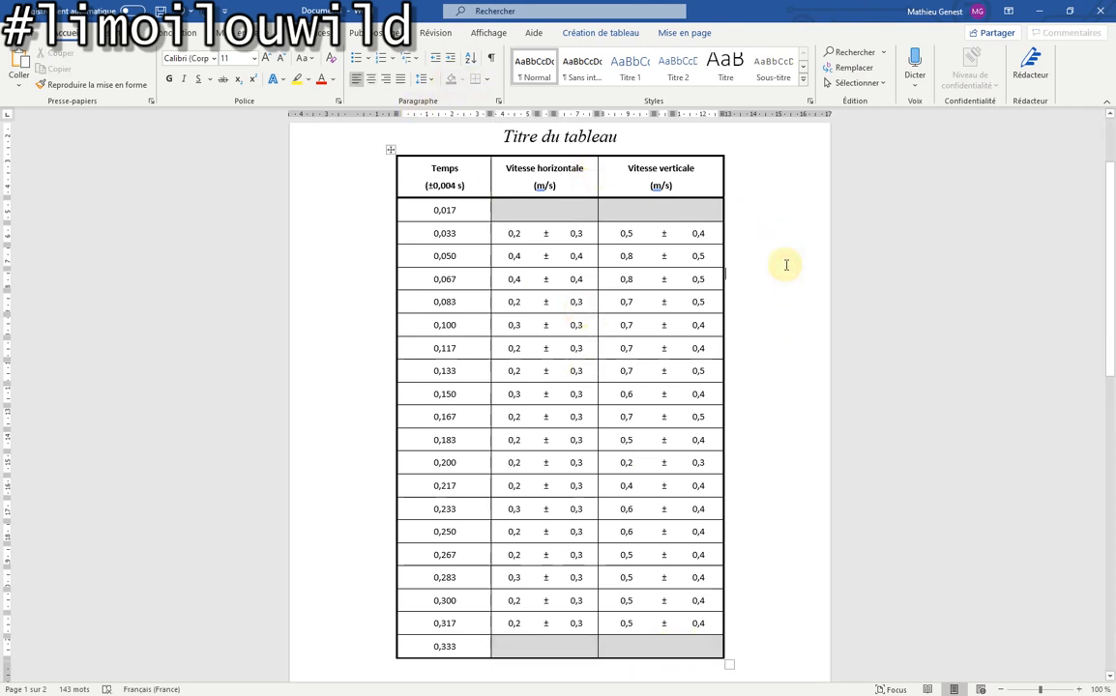
Enter a dash "-" in each of the four empty velocity cells of the 0,017 and 0,333 rows
click(545, 212)
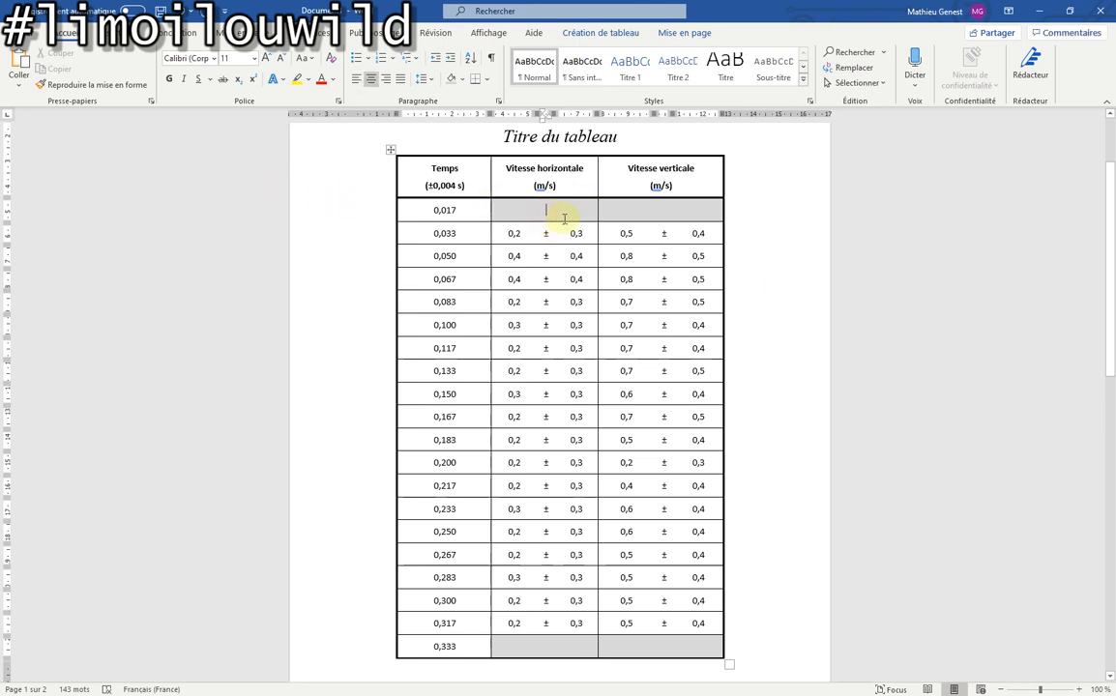
click(664, 210)
text(-)
click(546, 649)
text(-)
click(667, 650)
text(-)
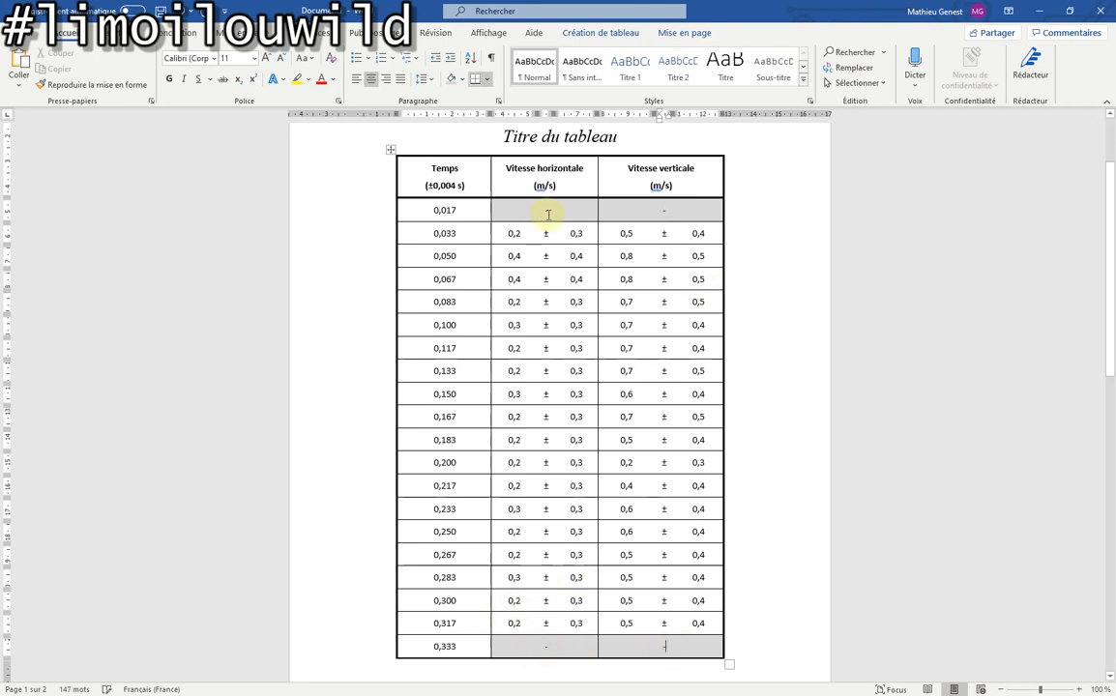
Remove the grey shading from the velocity cells of the 0,017 and 0,333 rows by setting them to no colour
drag(491, 213, 683, 212)
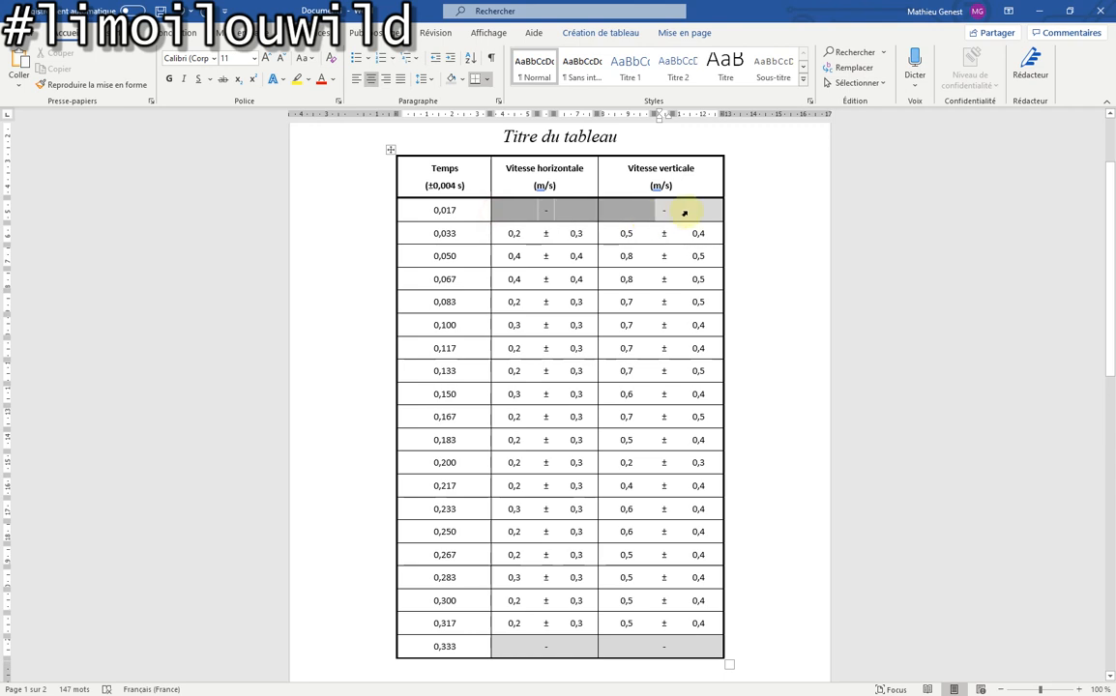
click(461, 79)
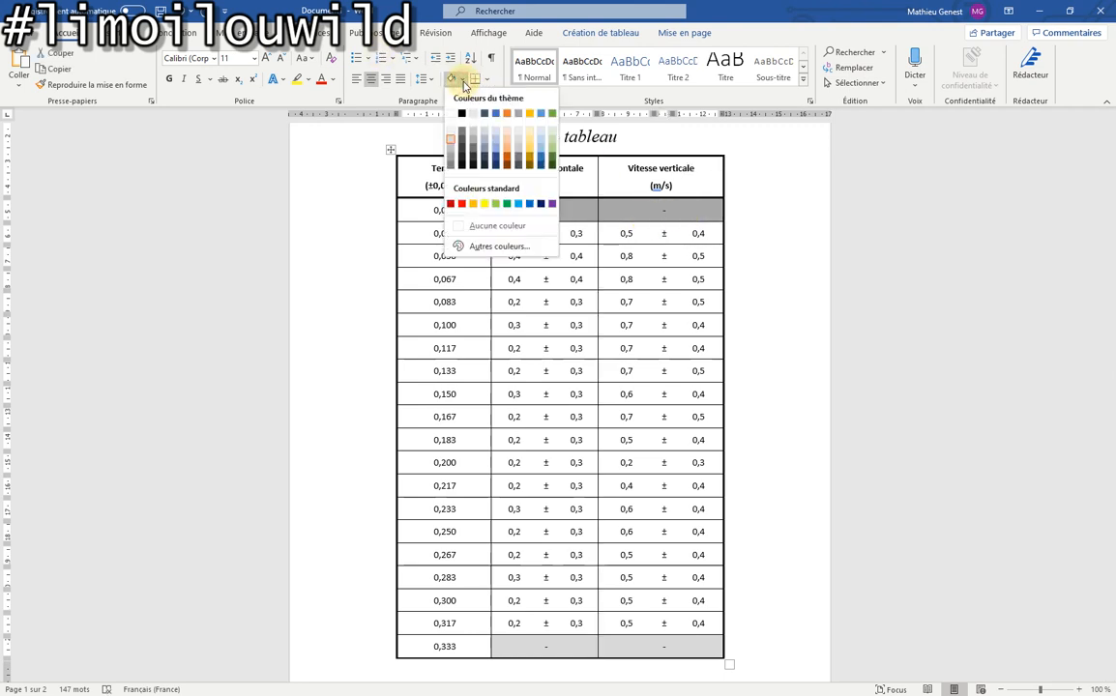
click(498, 227)
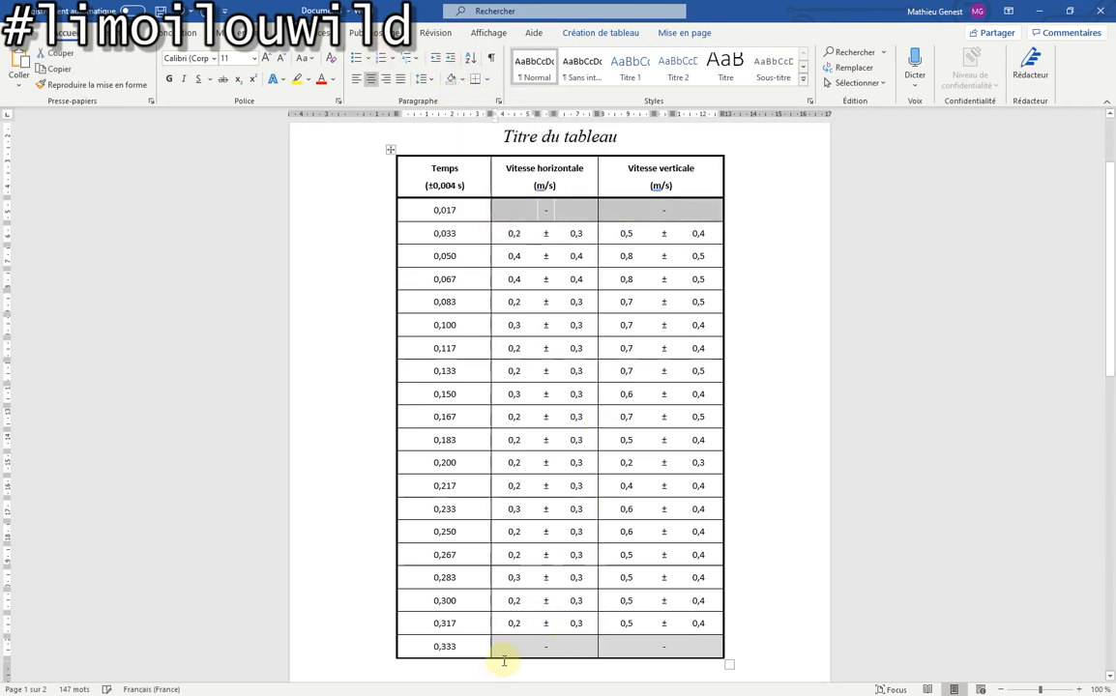
drag(491, 654, 685, 661)
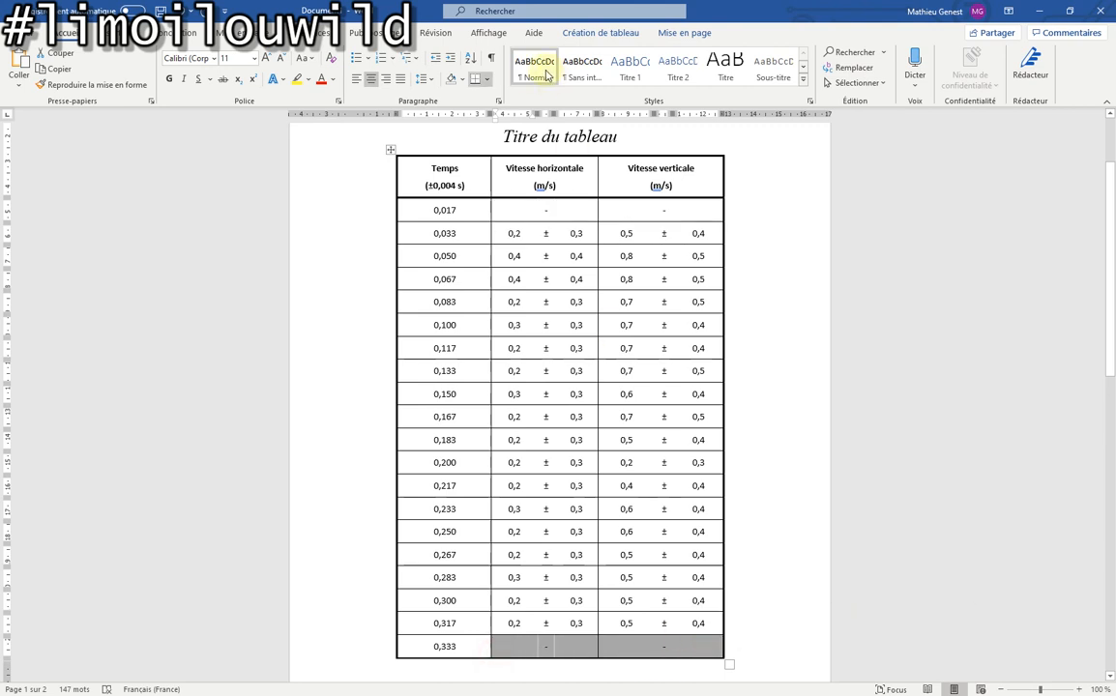
click(462, 81)
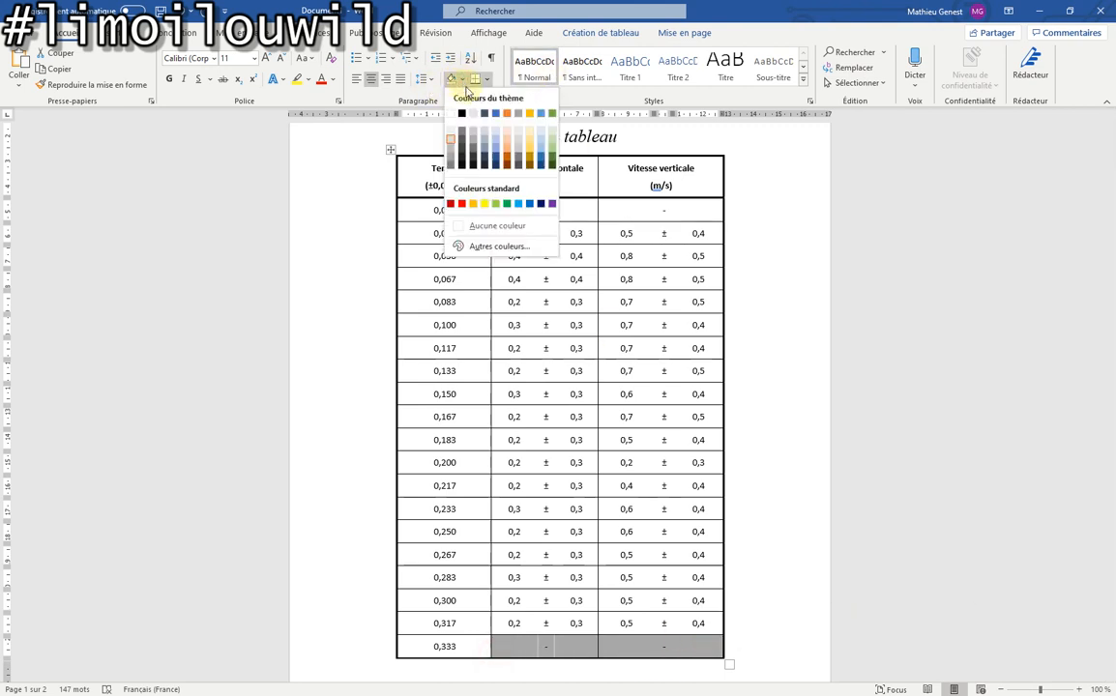
click(497, 225)
click(621, 348)
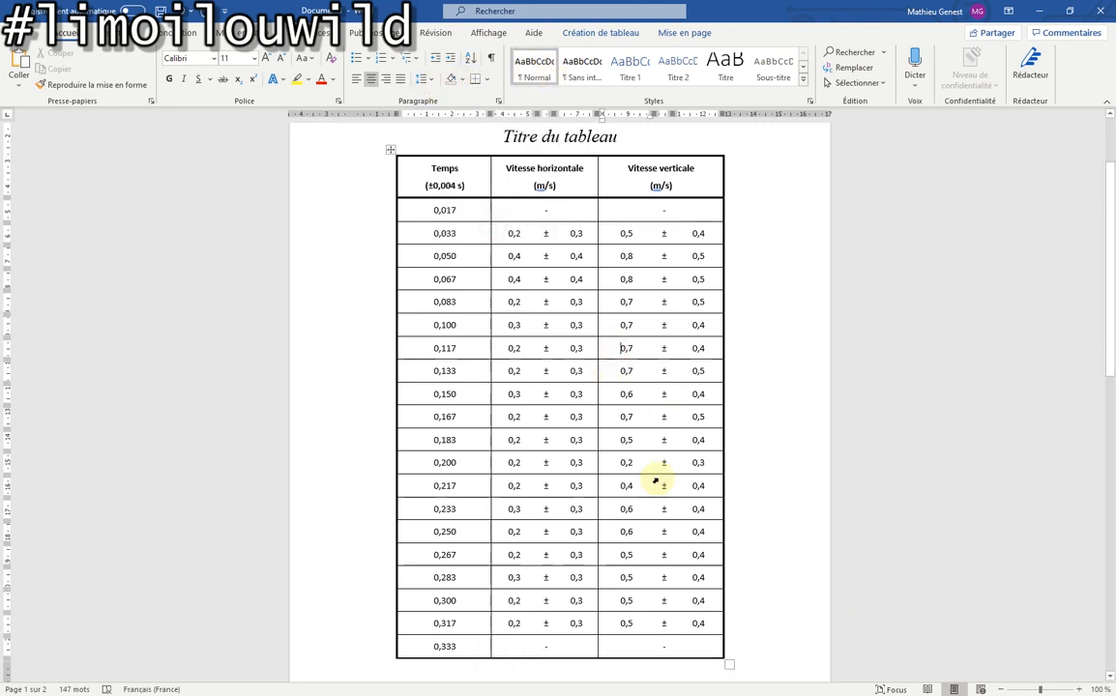
click(774, 375)
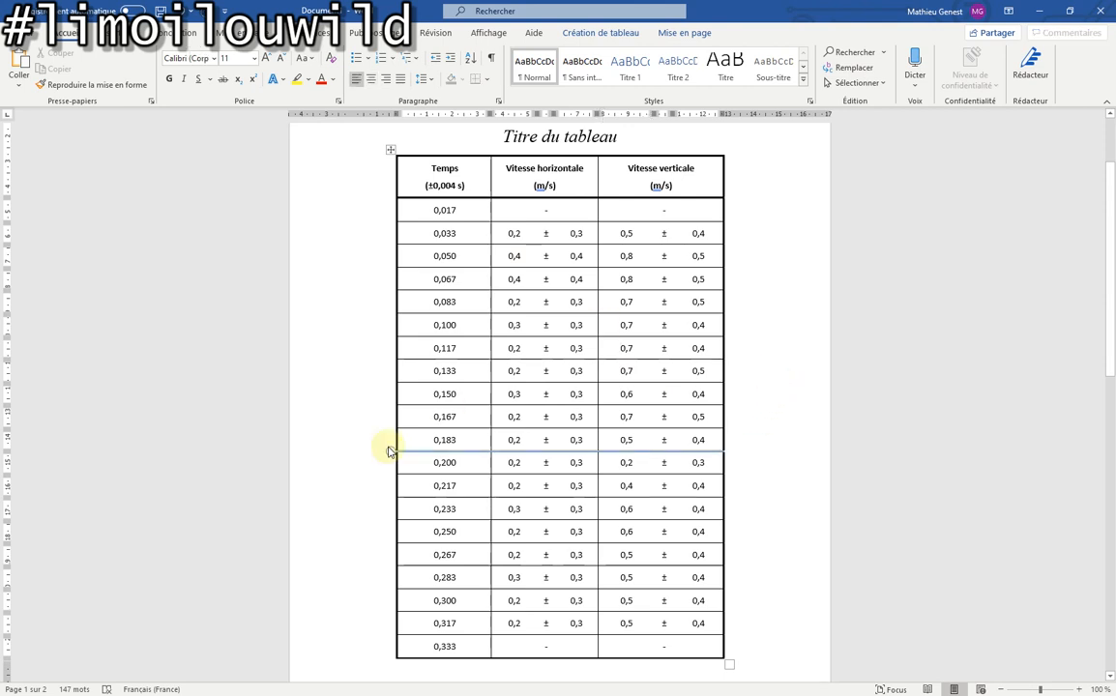
Review the layout of the formatted table, from its title down to the last row and the following page
click(541, 141)
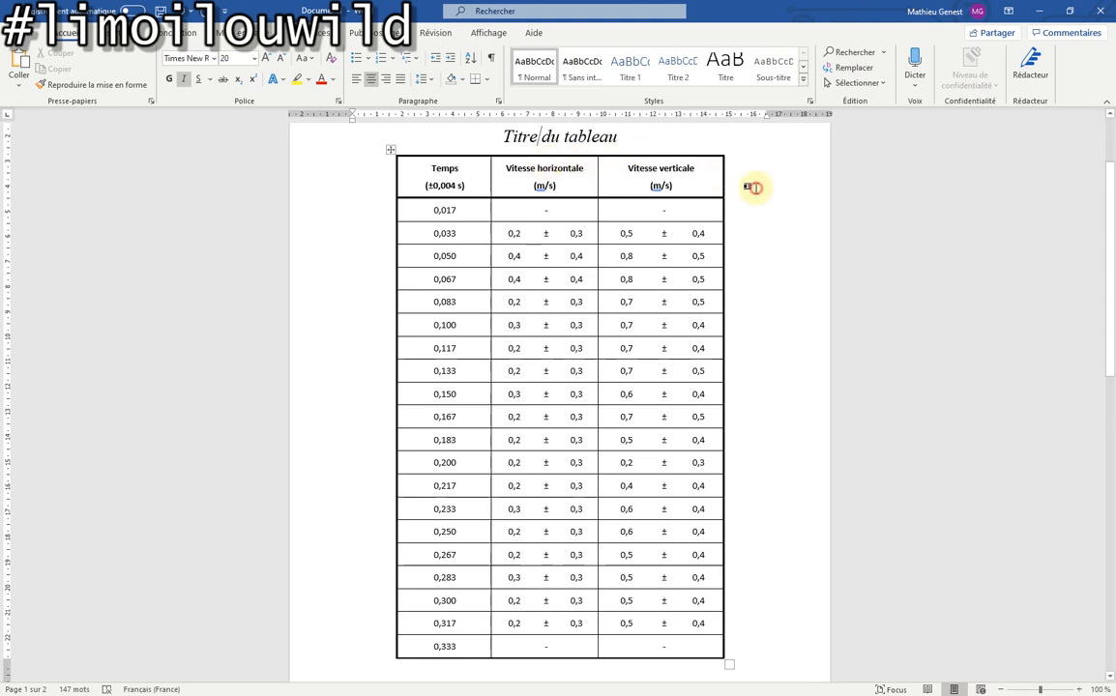
click(760, 187)
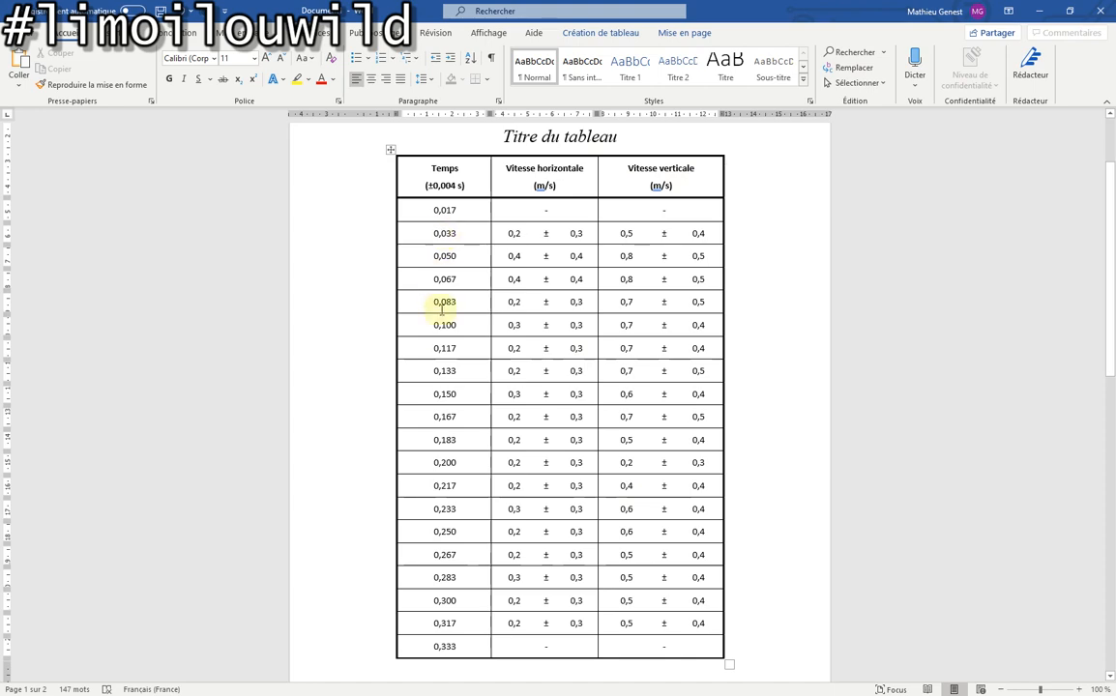
scroll(643, 413, down, 15)
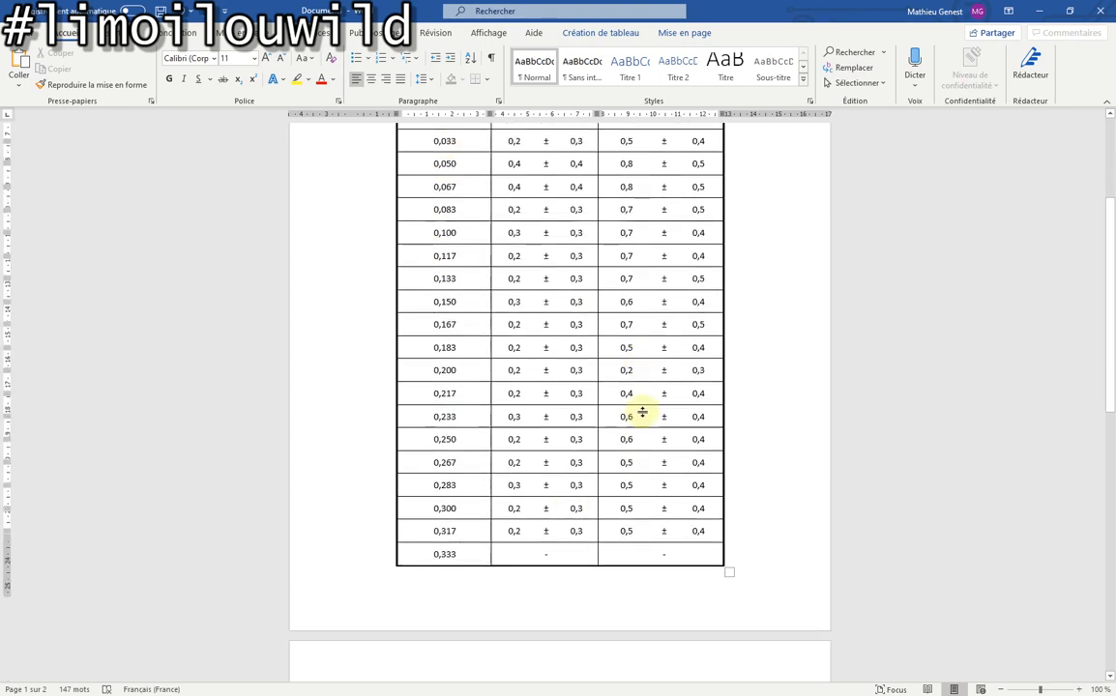
scroll(630, 424, up, 15)
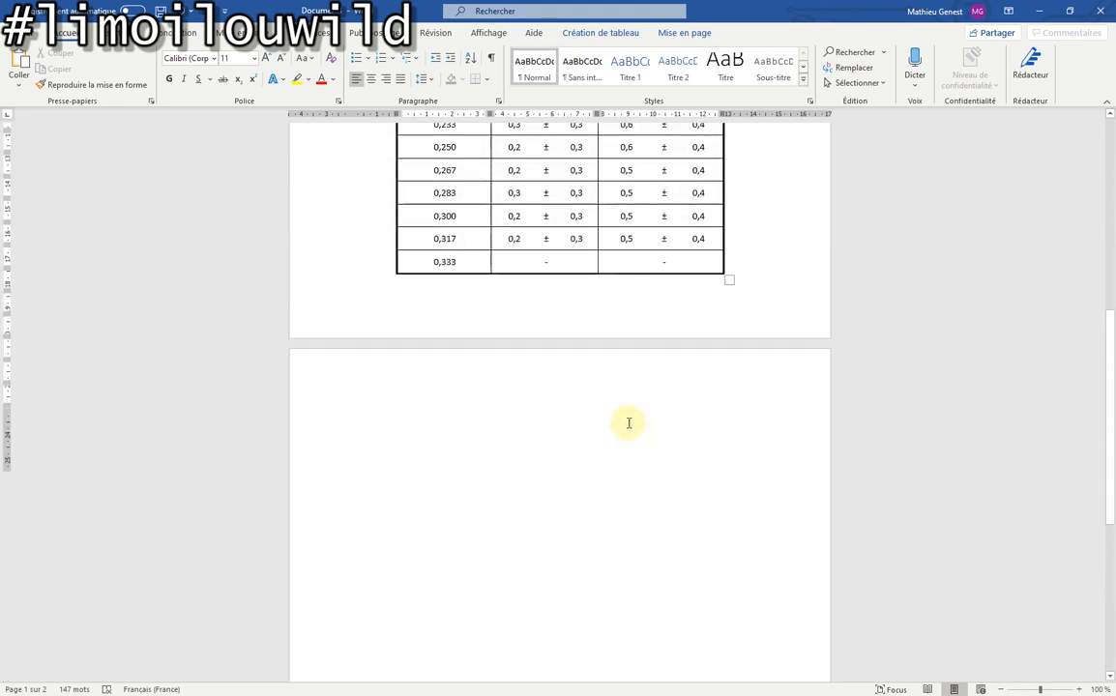
scroll(553, 322, down, 1)
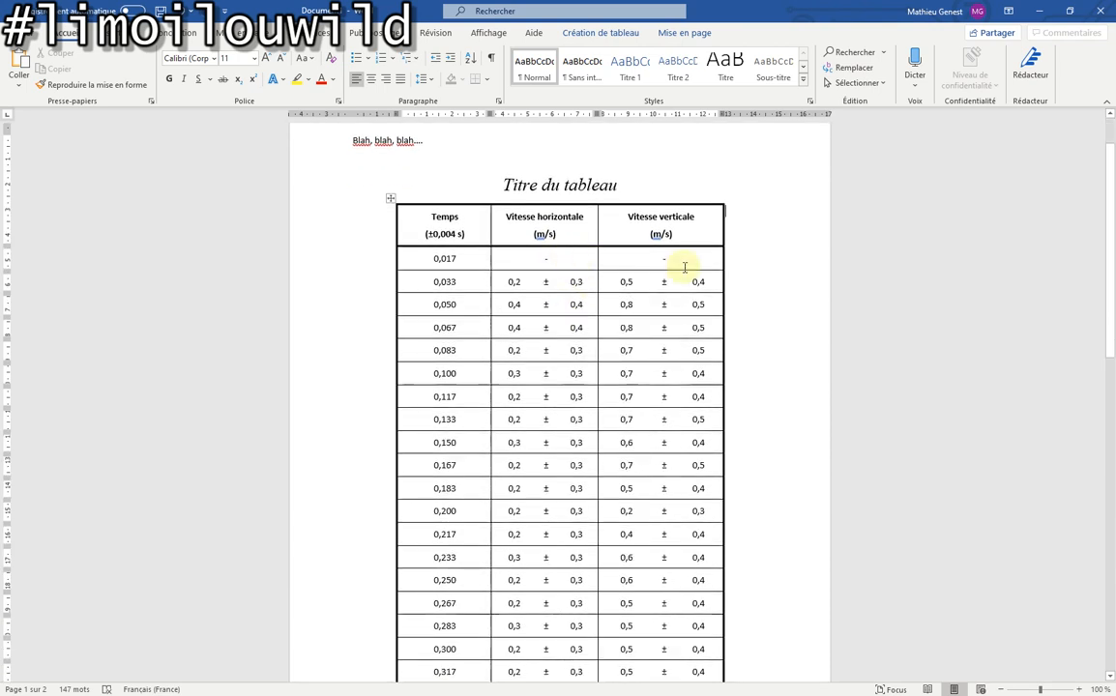
scroll(705, 398, down, 2)
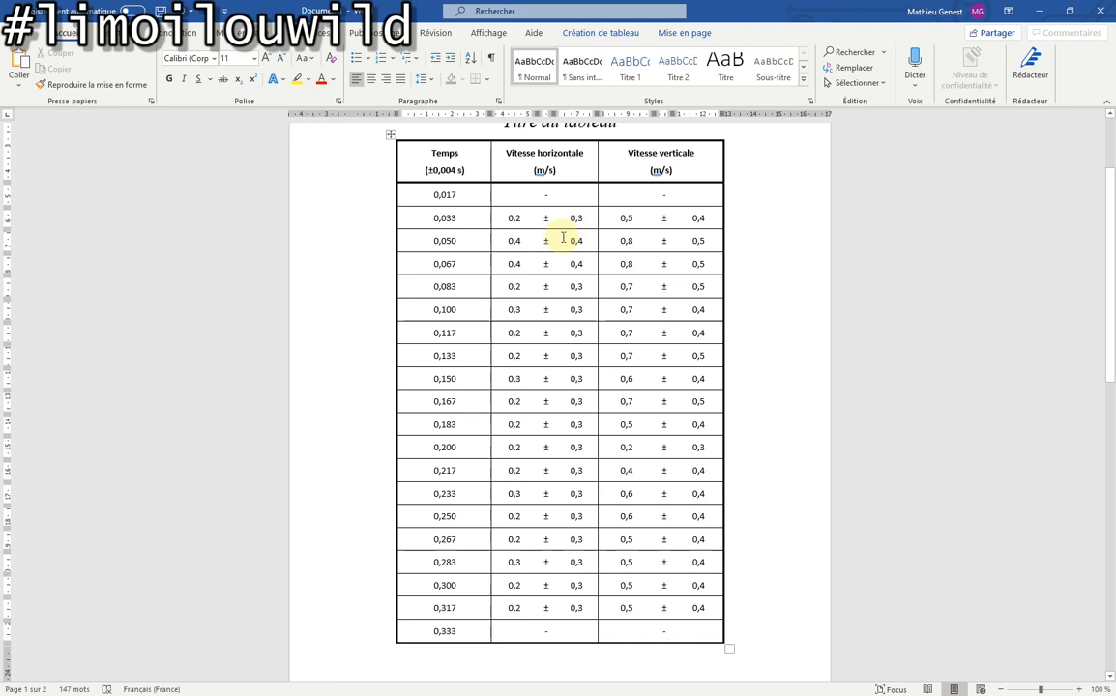
scroll(498, 237, up, 3)
scroll(460, 268, down, 3)
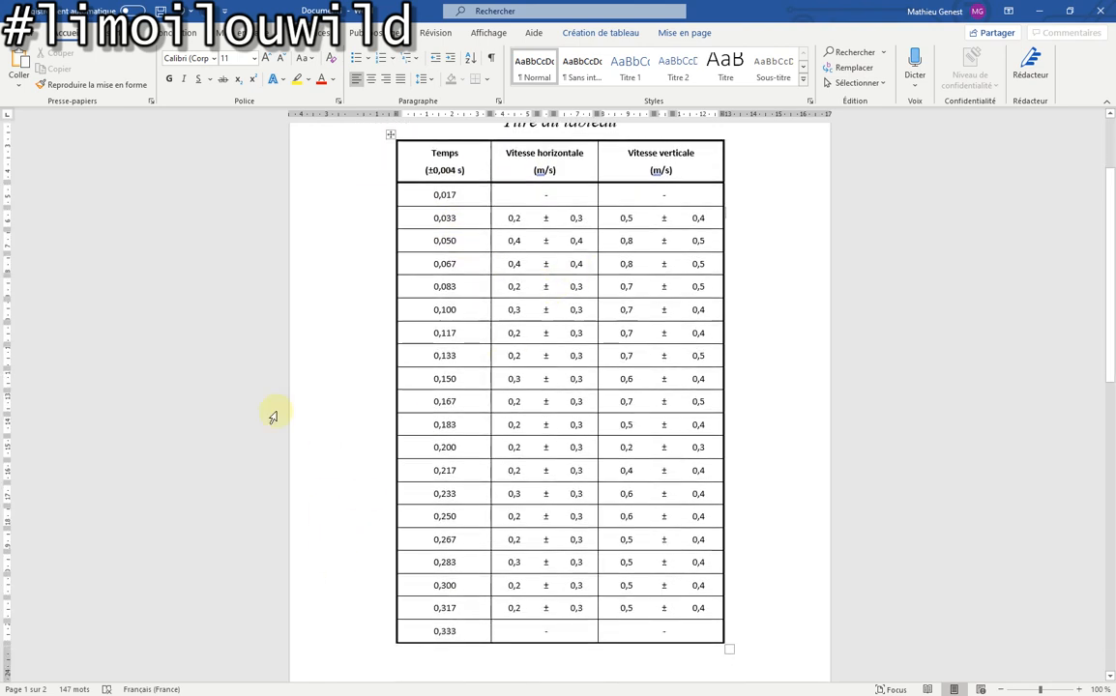
mouse_move(145, 684)
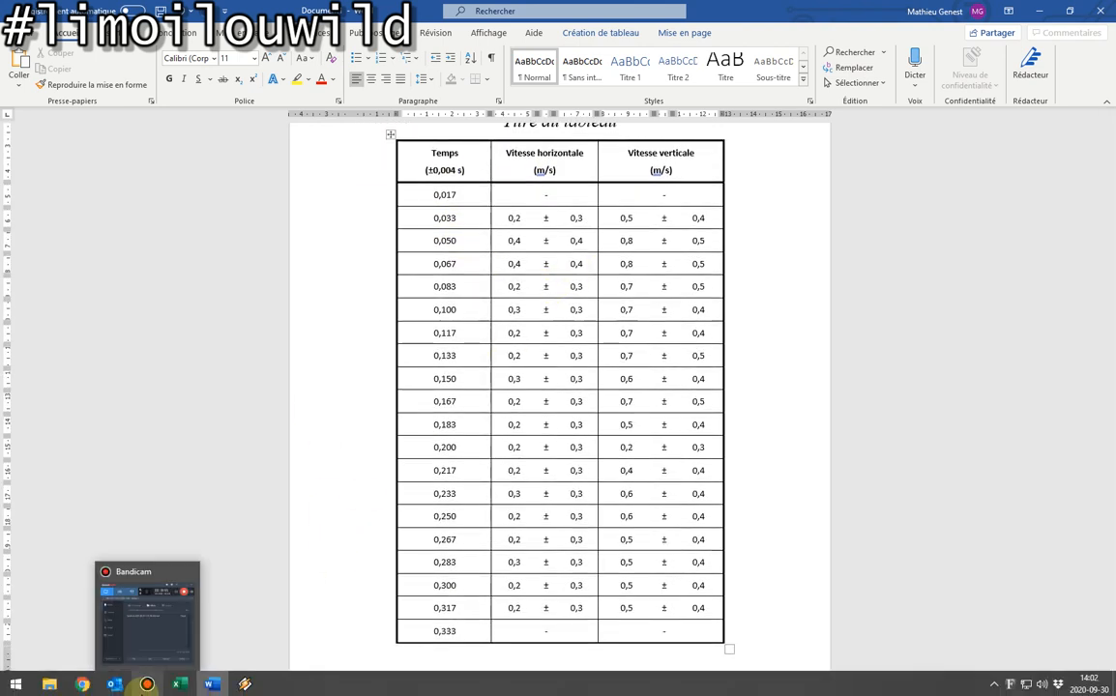
click(752, 331)
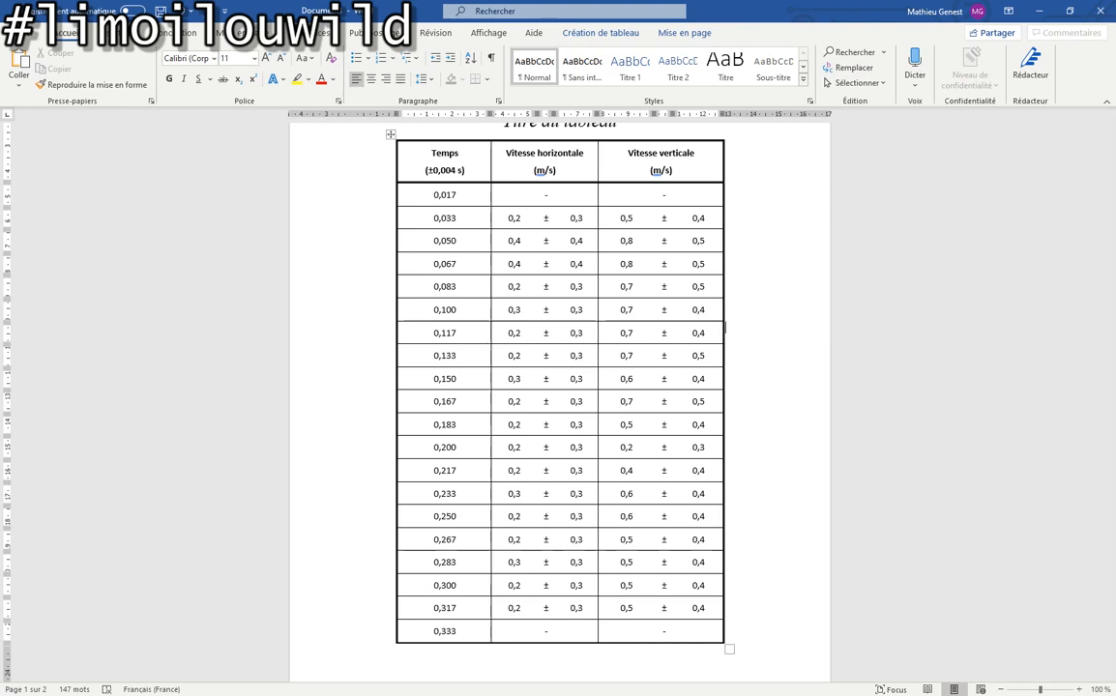